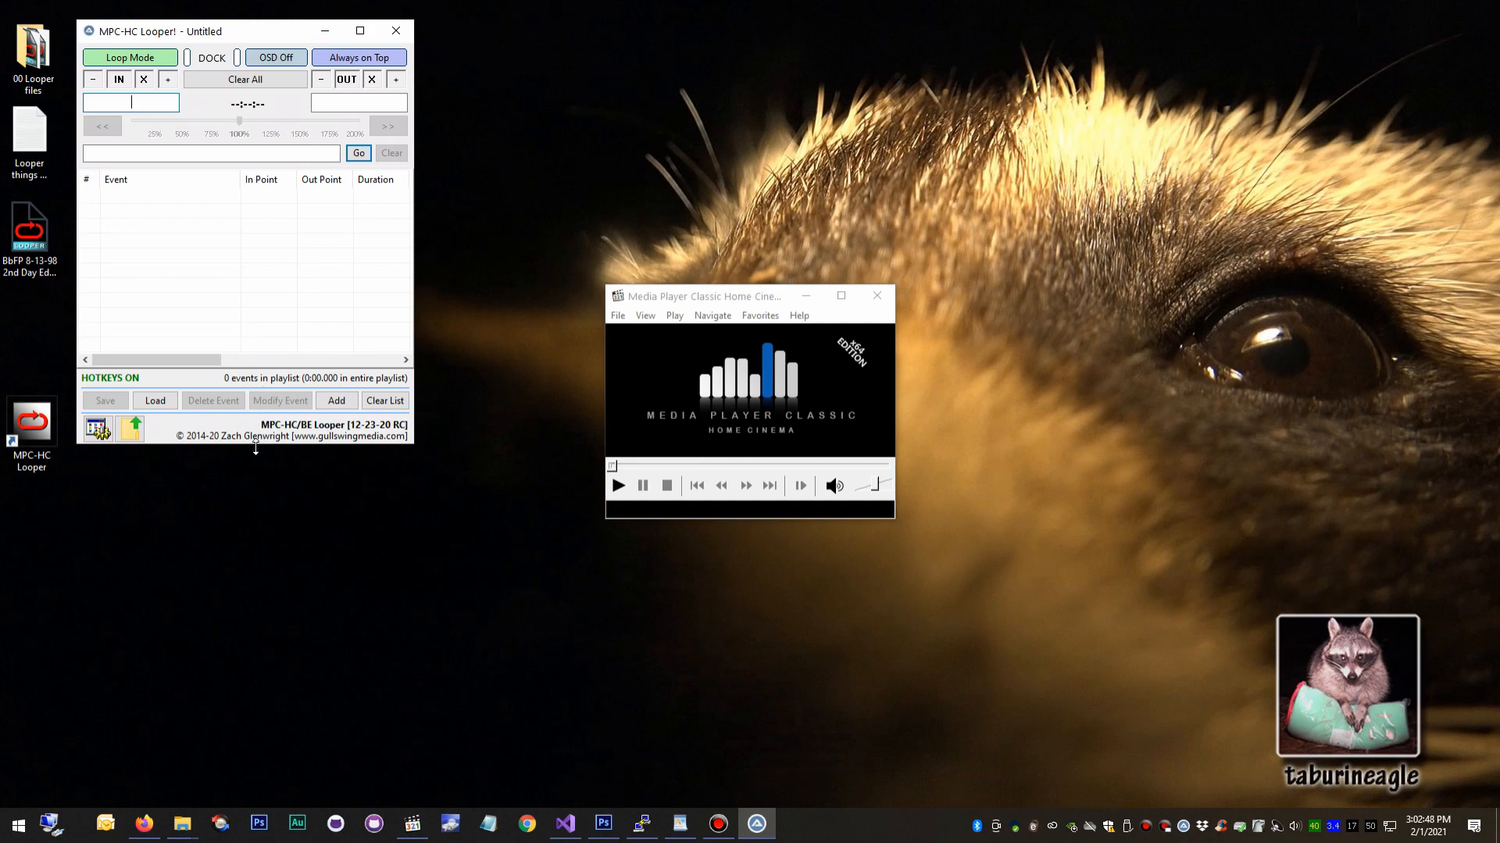
Lengthen the old MPC-HC Looper! window downward and minimize the Media Player Classic window.
{"action": "left_click_drag", "start_coordinate": [260, 472], "coordinate": [262, 734]}
{"action": "left_click", "coordinate": [741, 374]}
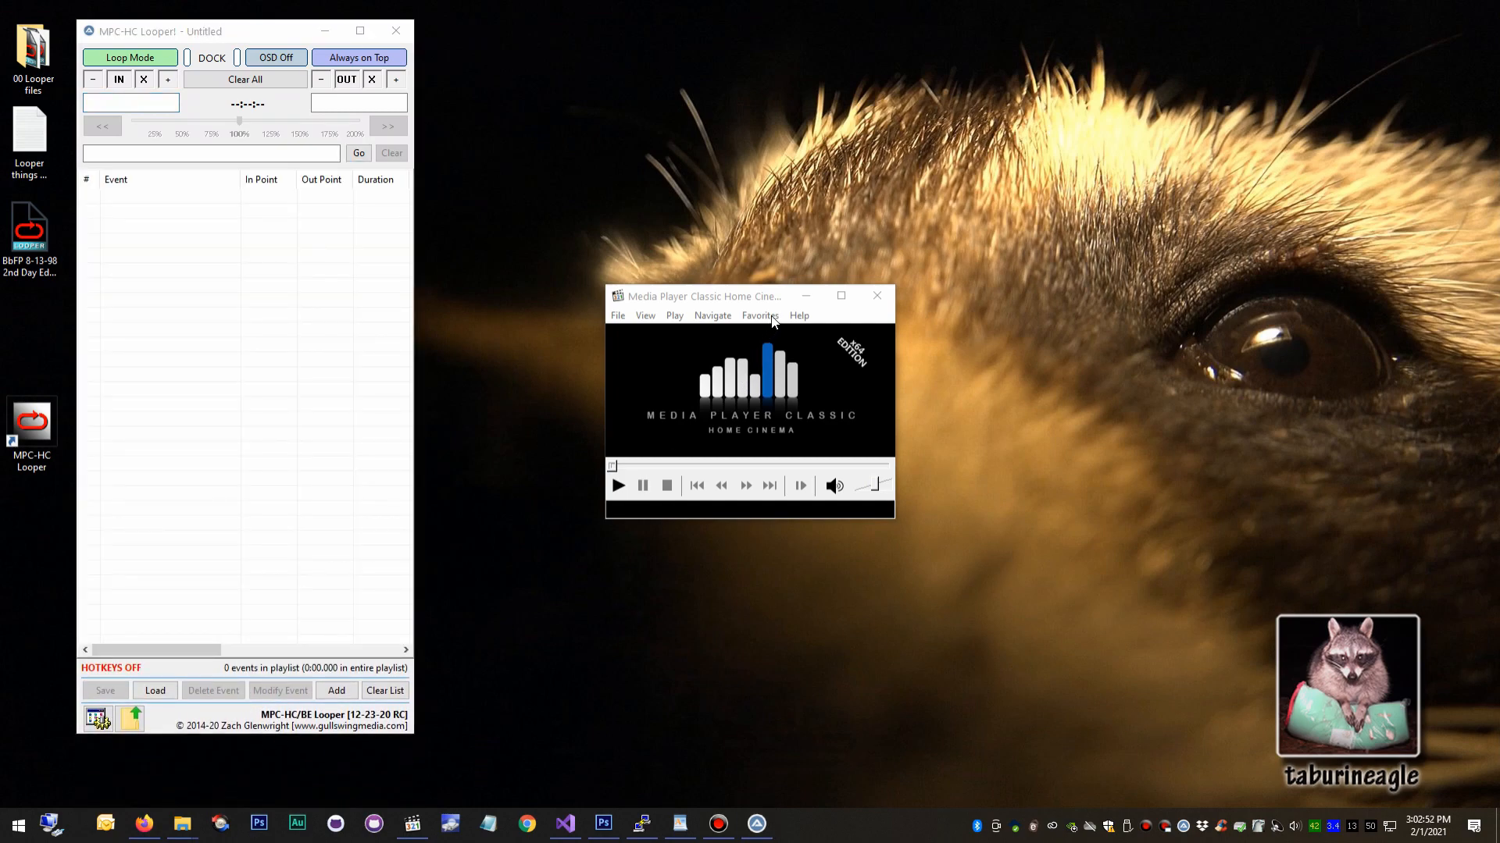
{"action": "left_click", "coordinate": [809, 297]}
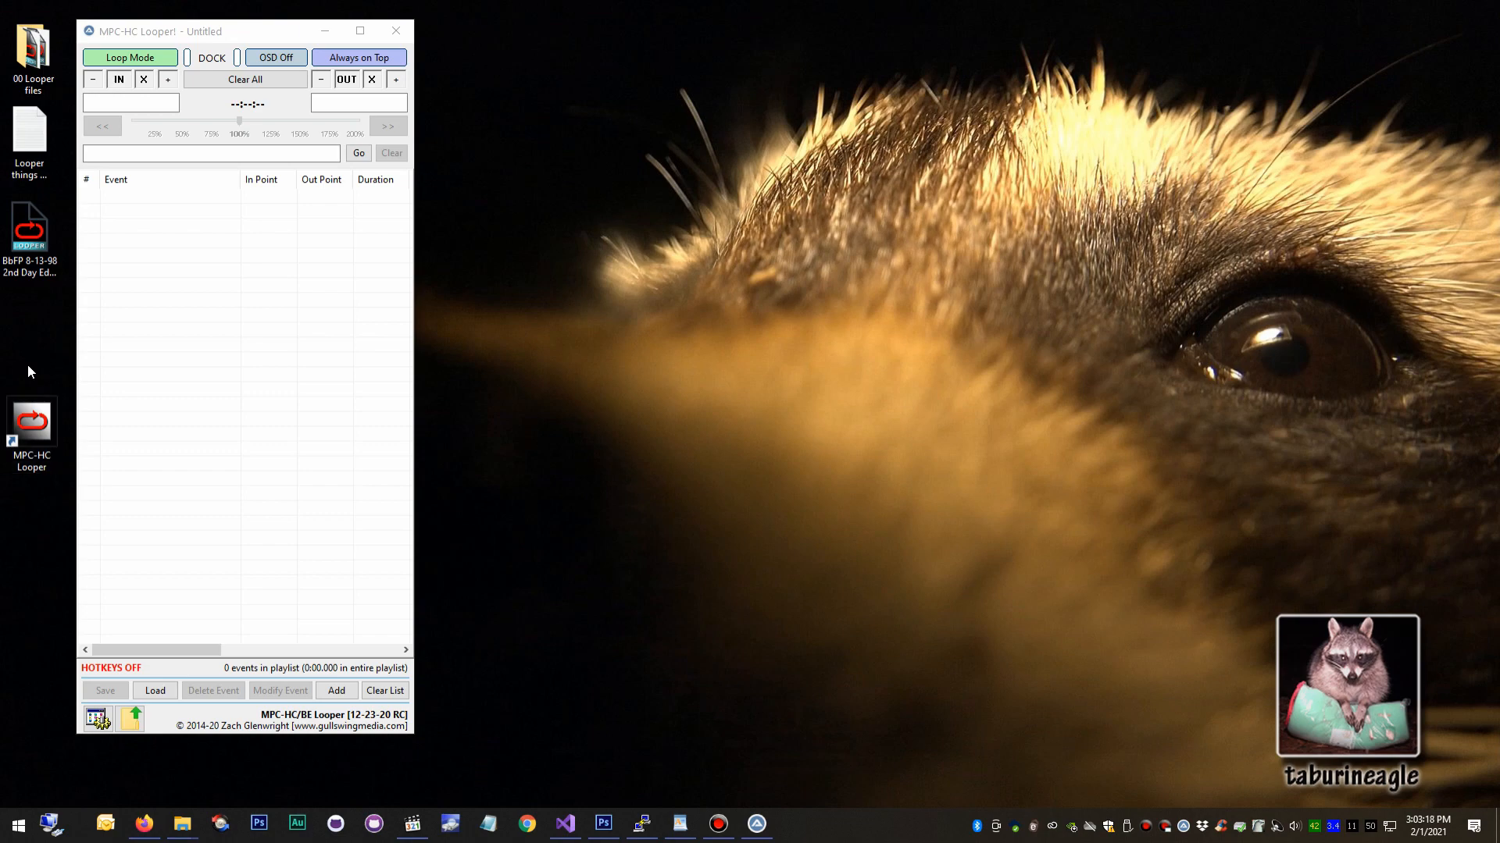
Launch the new MPC-HC Looper from its desktop shortcut and place its window beside the old Looper window.
{"action": "mouse_move", "coordinate": [26, 407]}
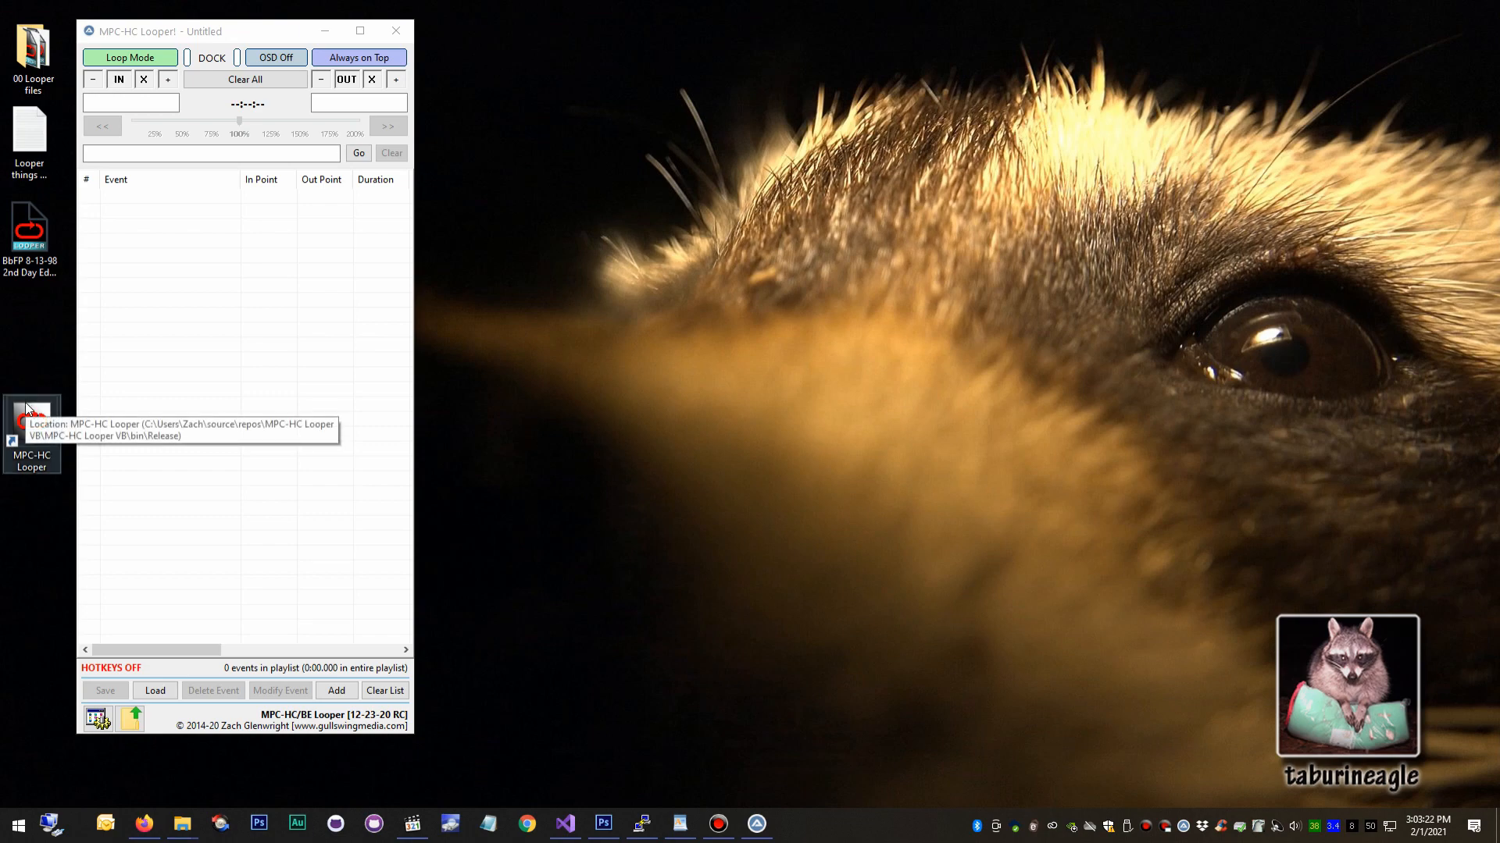
{"action": "left_click", "coordinate": [25, 415]}
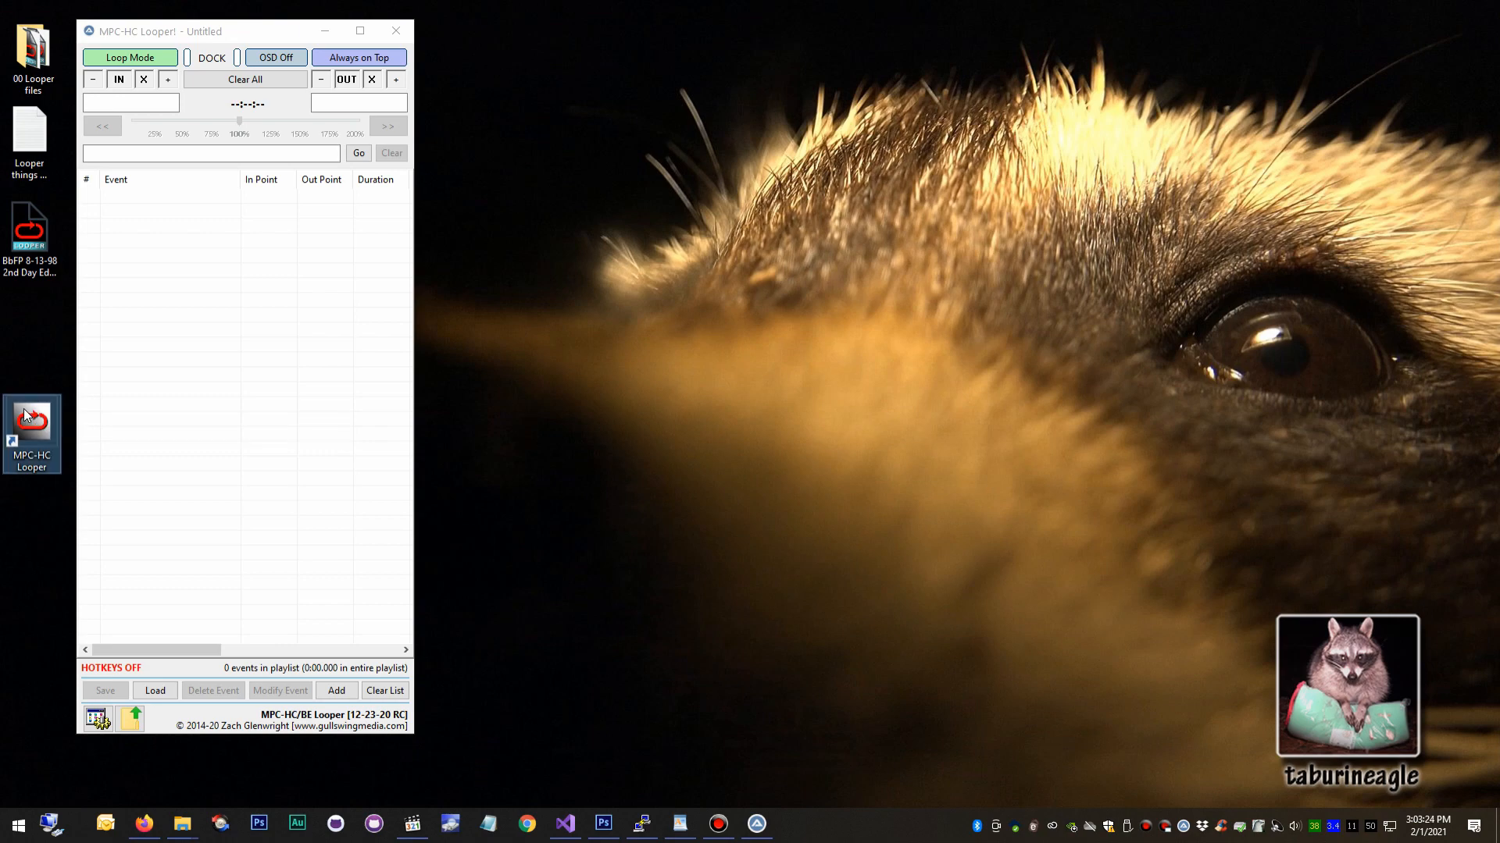
{"action": "double_click", "coordinate": [26, 415]}
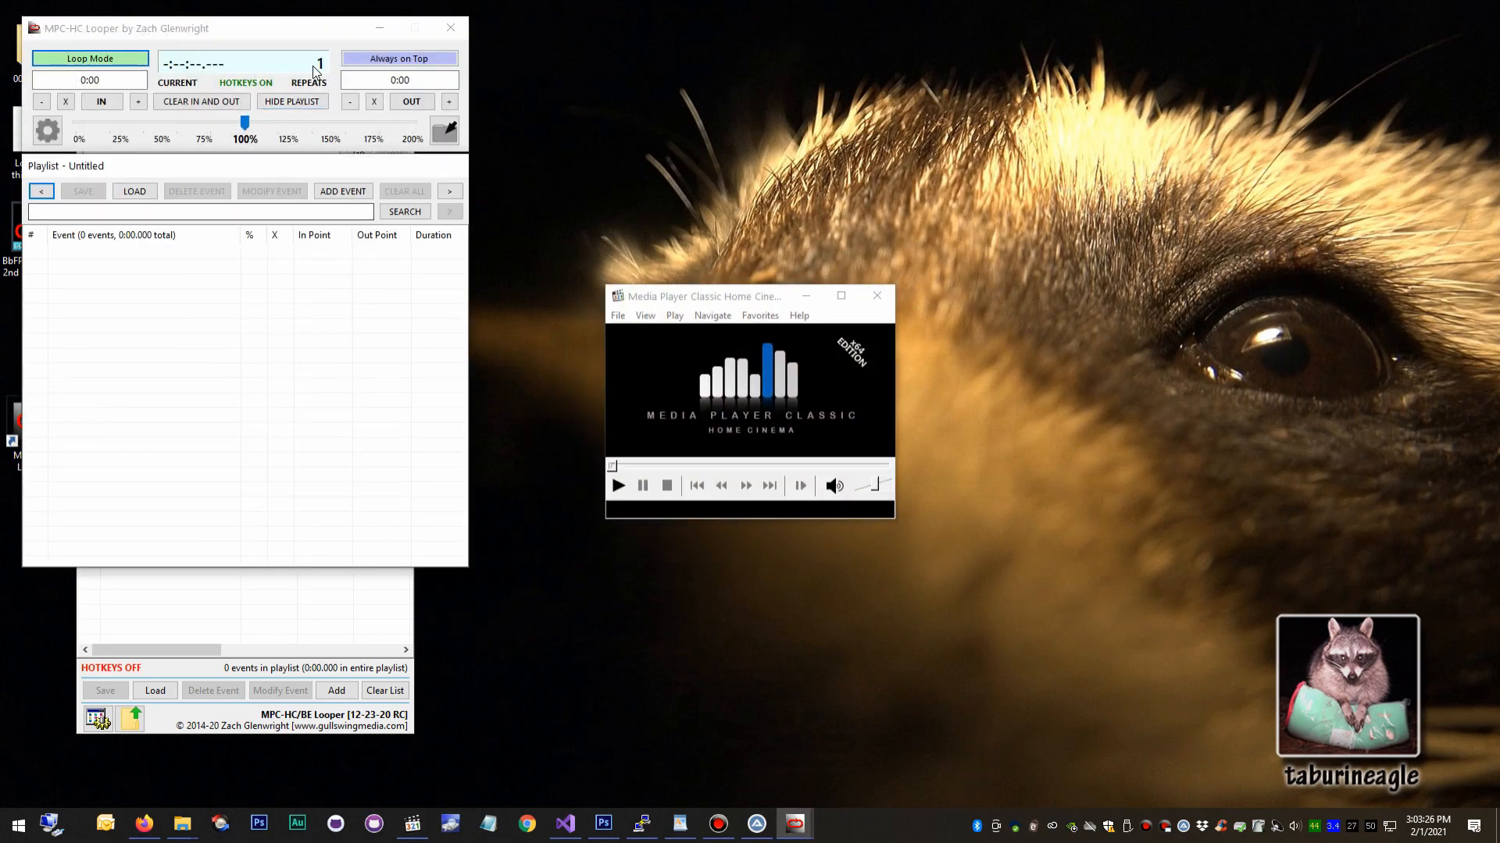
{"action": "left_click_drag", "start_coordinate": [319, 36], "coordinate": [696, 30]}
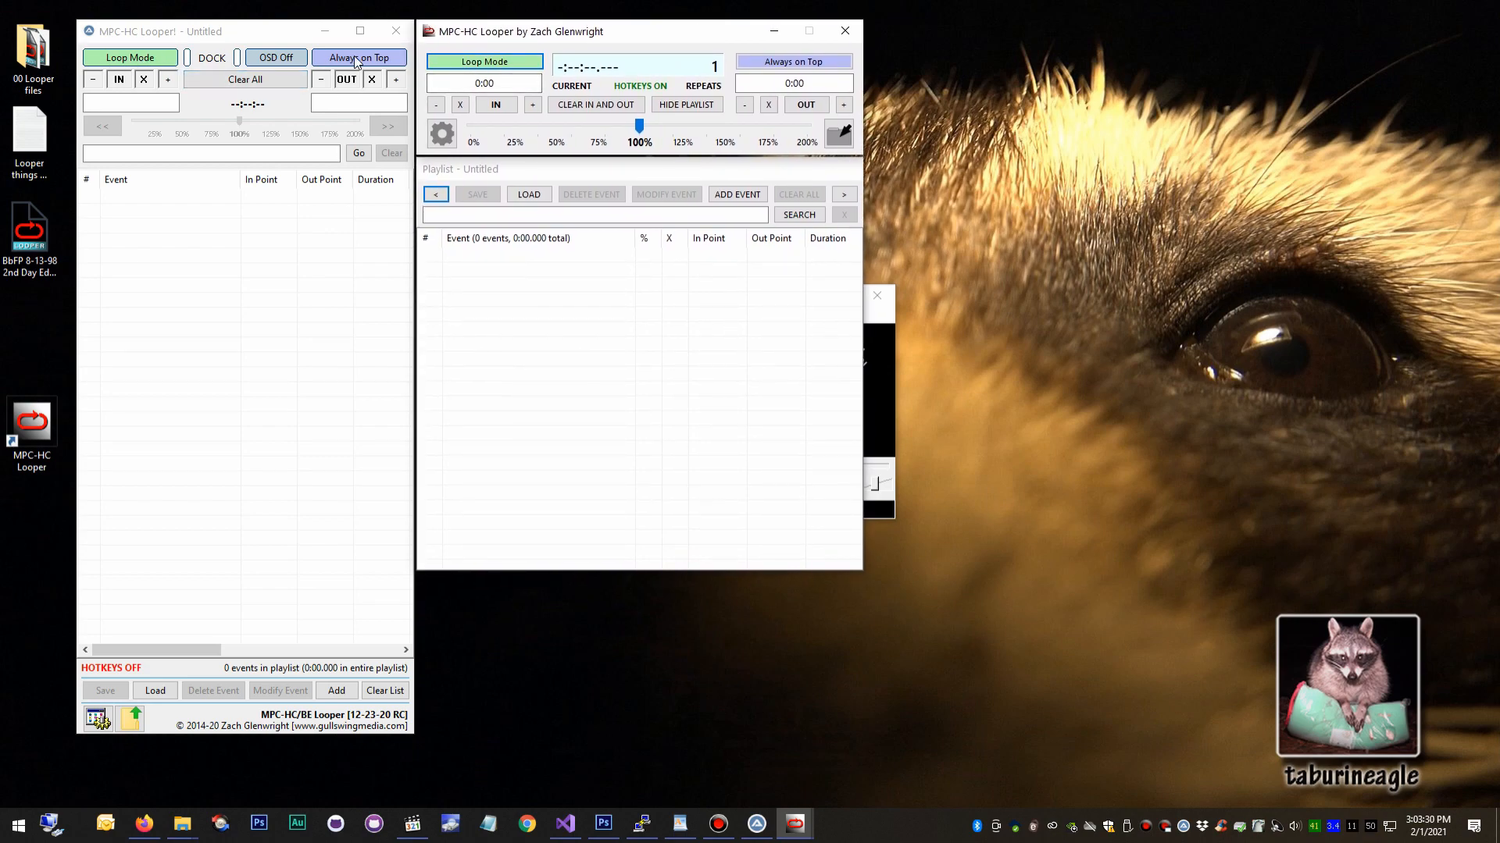
{"action": "left_click", "coordinate": [624, 298]}
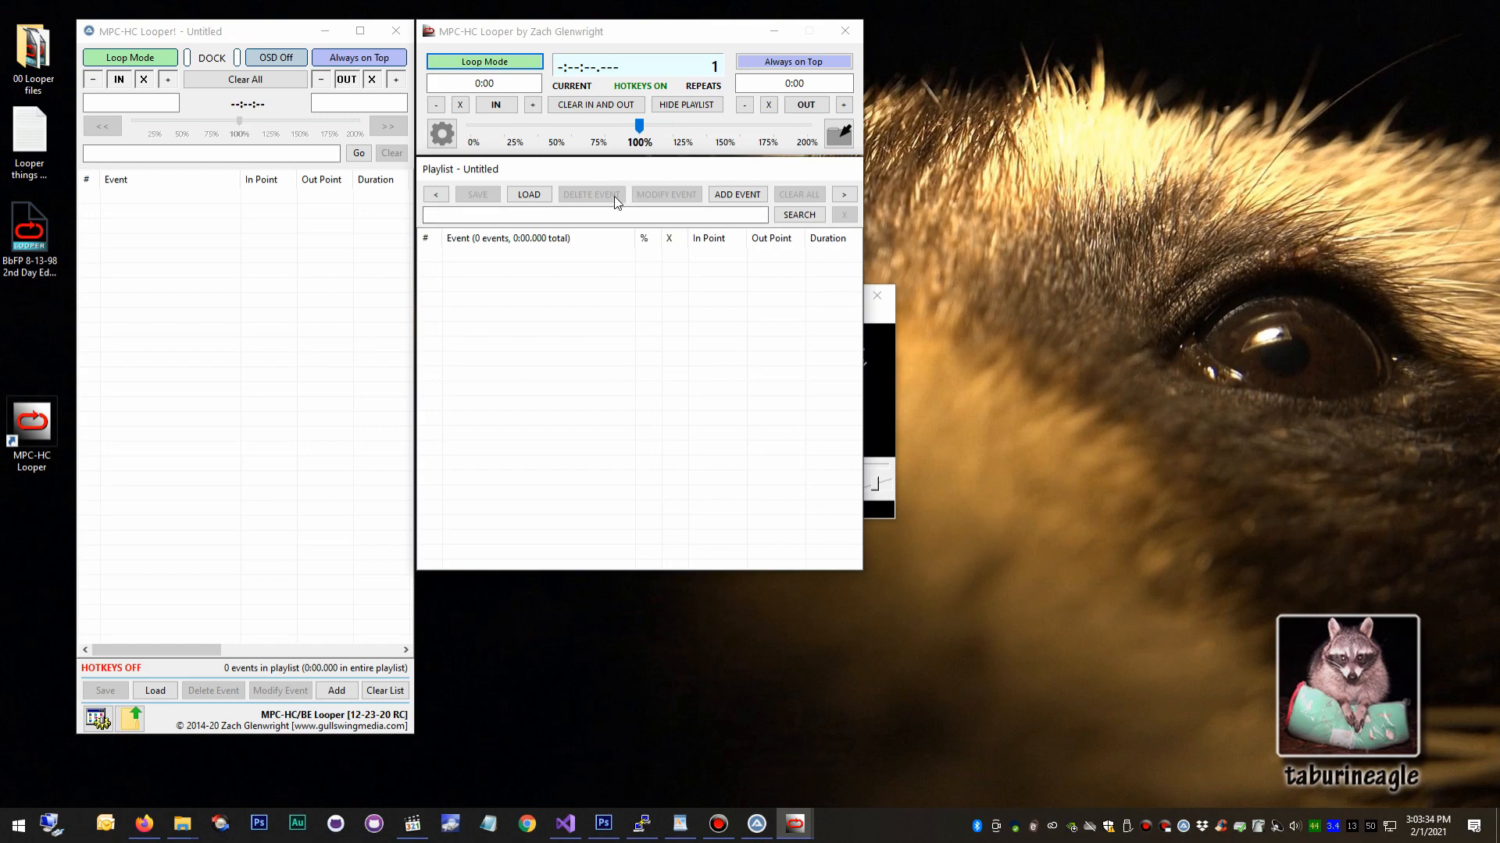
{"action": "left_click", "coordinate": [519, 122]}
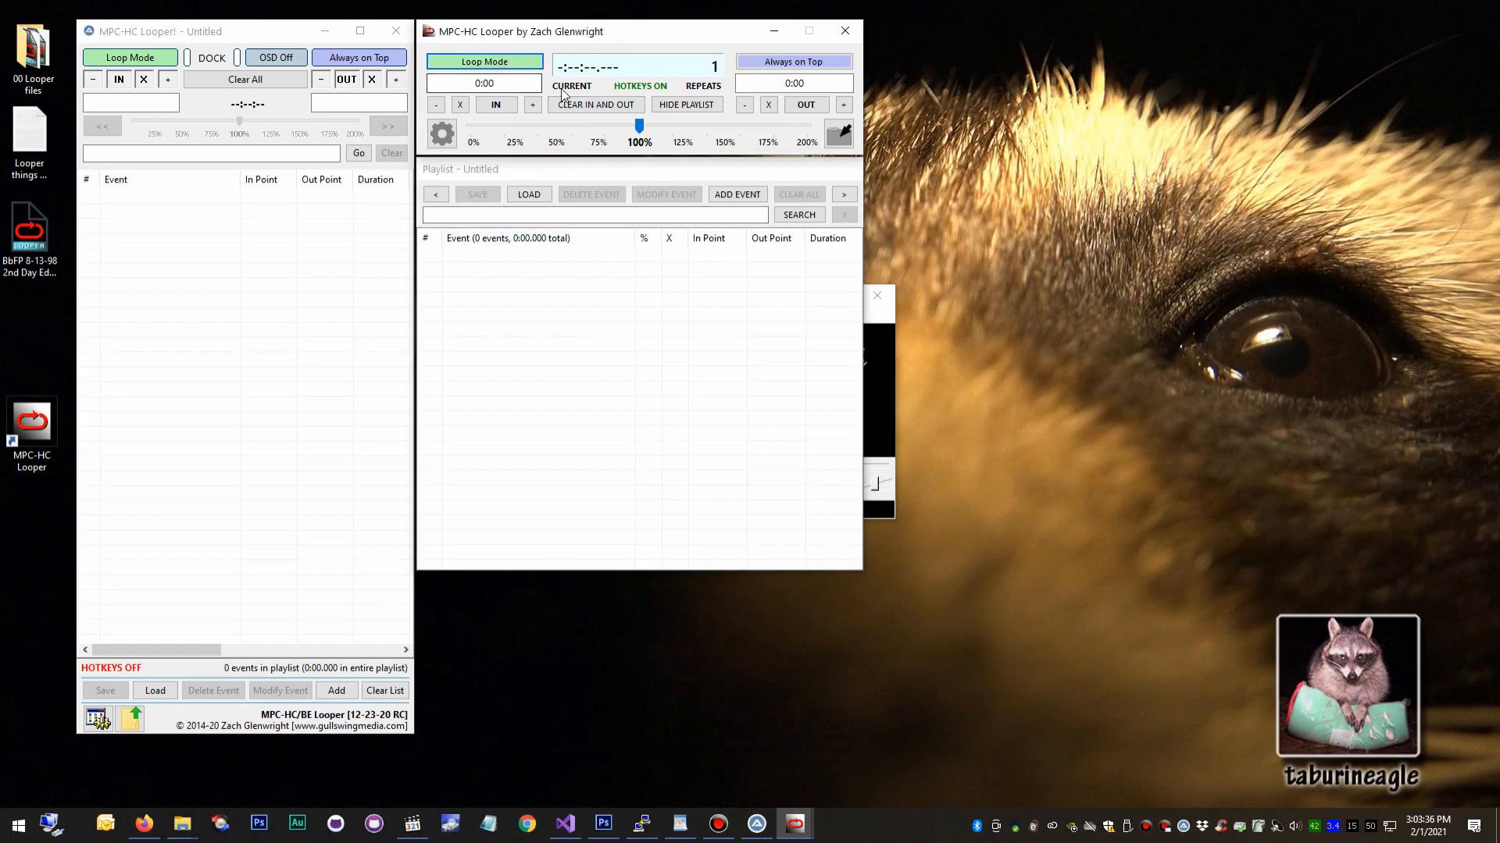
Undock the playlist window from the new Looper, then lengthen and widen it to expose the File Path column.
{"action": "left_click_drag", "start_coordinate": [586, 173], "coordinate": [1155, 111]}
{"action": "left_click_drag", "start_coordinate": [1209, 509], "coordinate": [1209, 688]}
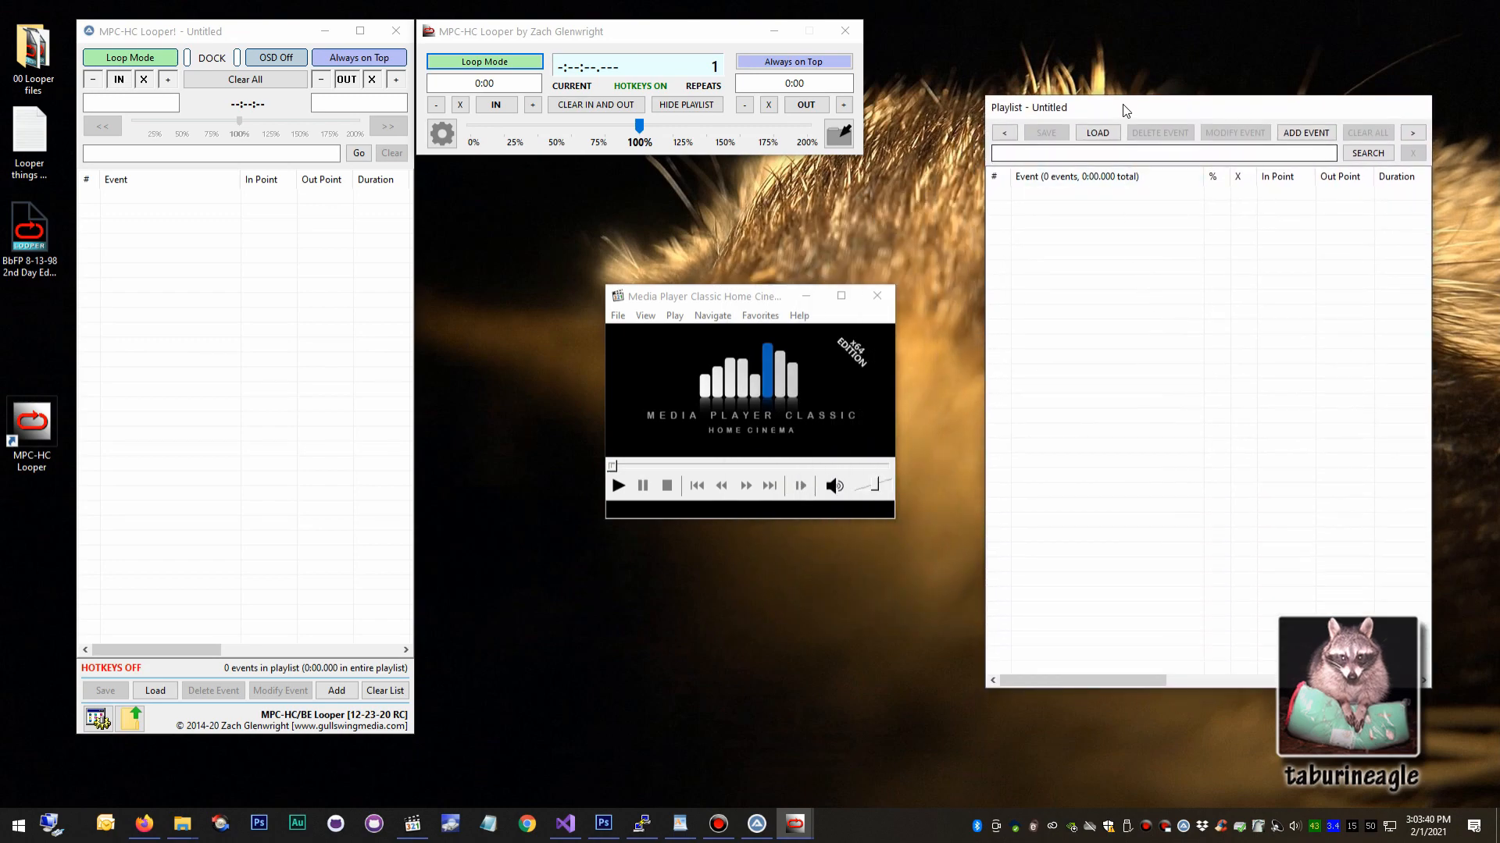
{"action": "left_click_drag", "start_coordinate": [1124, 108], "coordinate": [623, 225]}
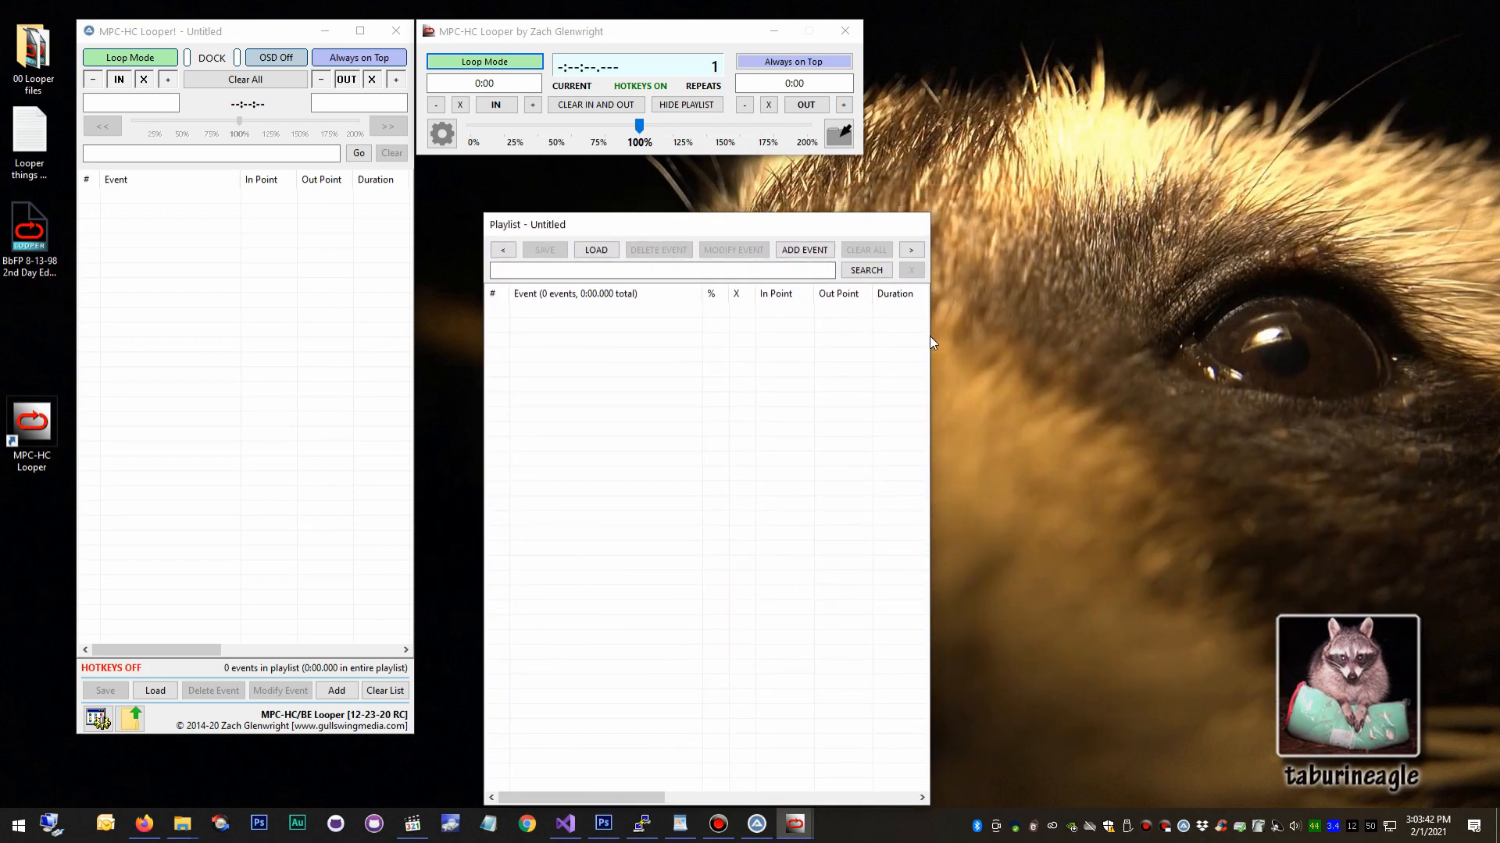
{"action": "left_click_drag", "start_coordinate": [930, 339], "coordinate": [1383, 343]}
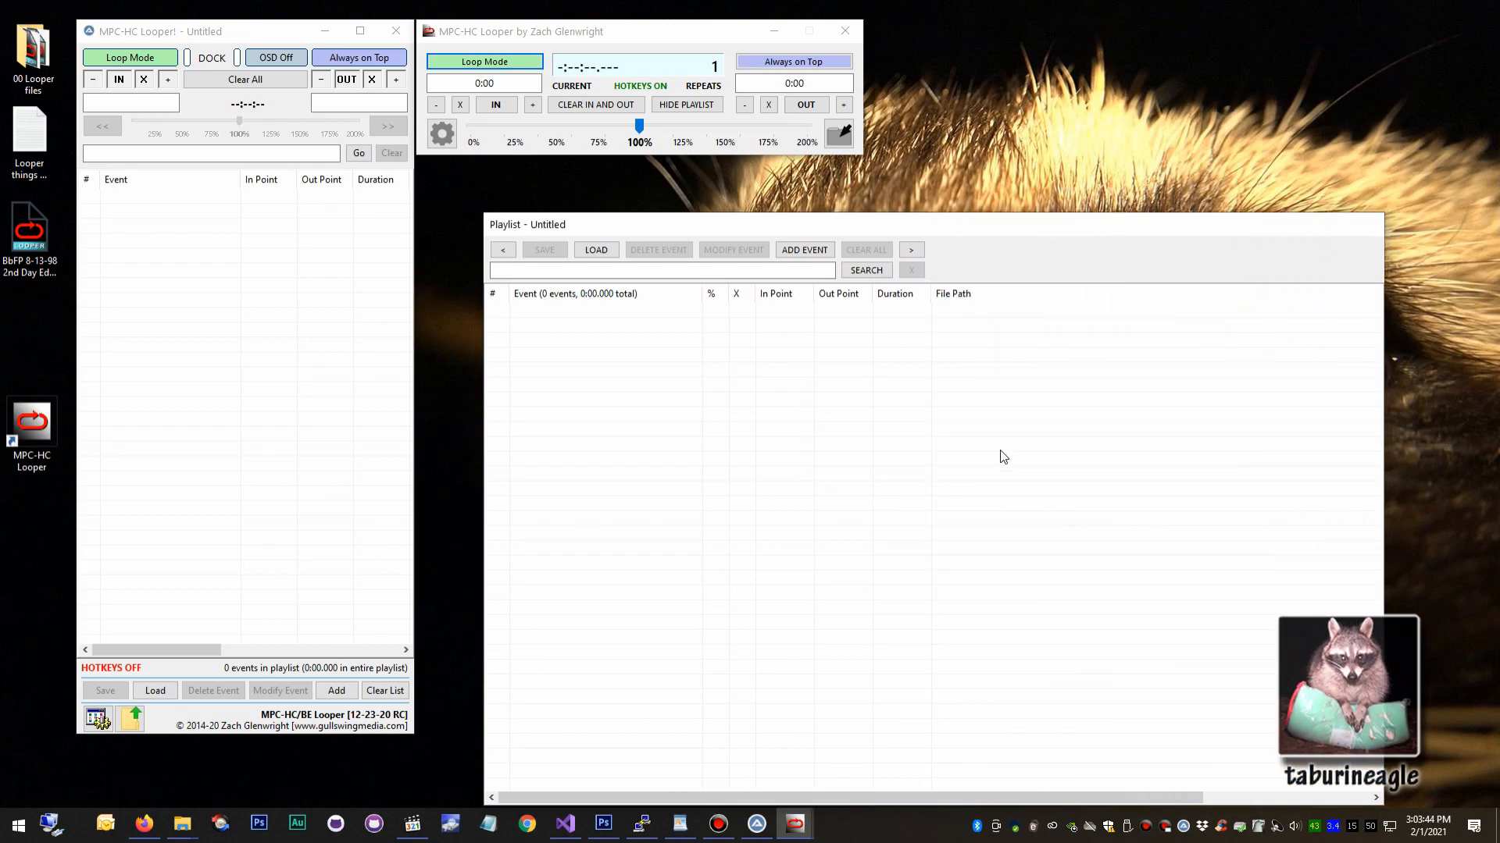
Return the playlist to its docked place below the Looper controls and move both to the right of the media player.
{"action": "left_click", "coordinate": [668, 104]}
{"action": "left_click_drag", "start_coordinate": [582, 48], "coordinate": [1207, 30]}
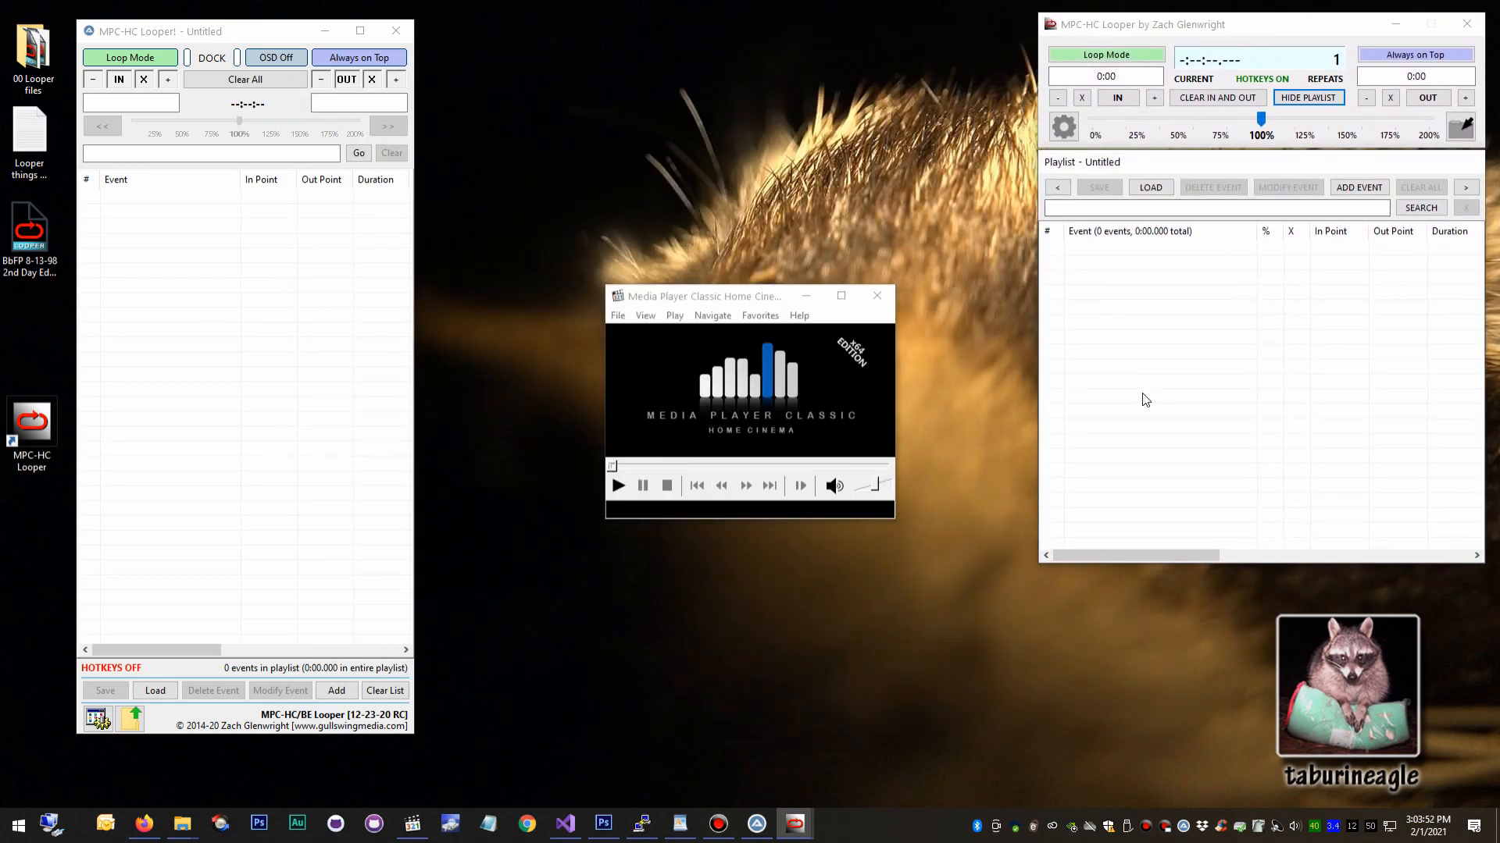
Load the playlist BbFP 8-13-98 2nd Day Edit.mpeg.looper from the Desktop folder into the new Looper.
{"action": "left_click", "coordinate": [1142, 191]}
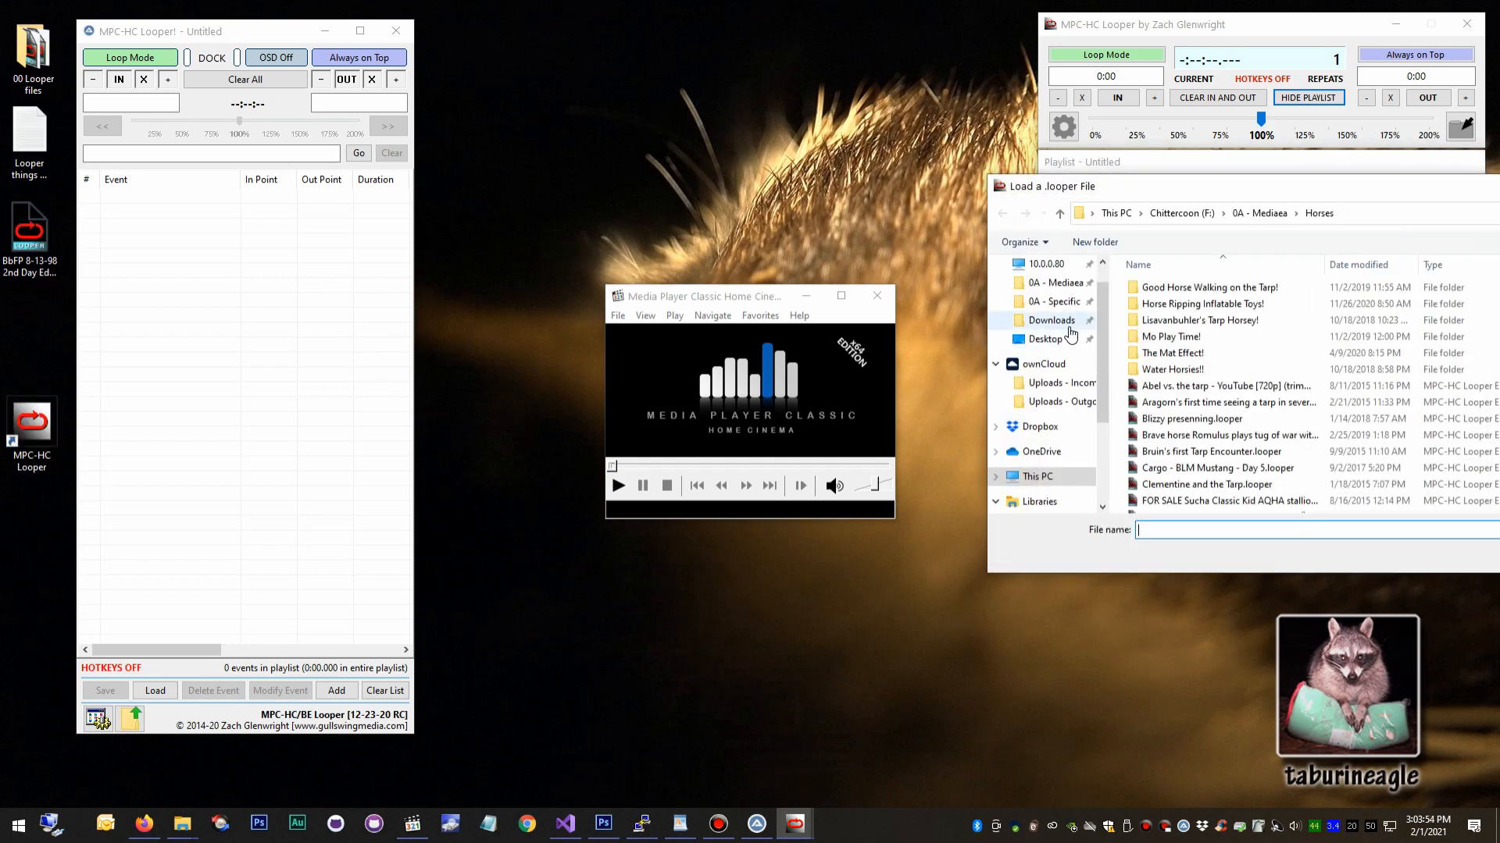
{"action": "left_click", "coordinate": [1045, 339]}
{"action": "double_click", "coordinate": [1240, 289]}
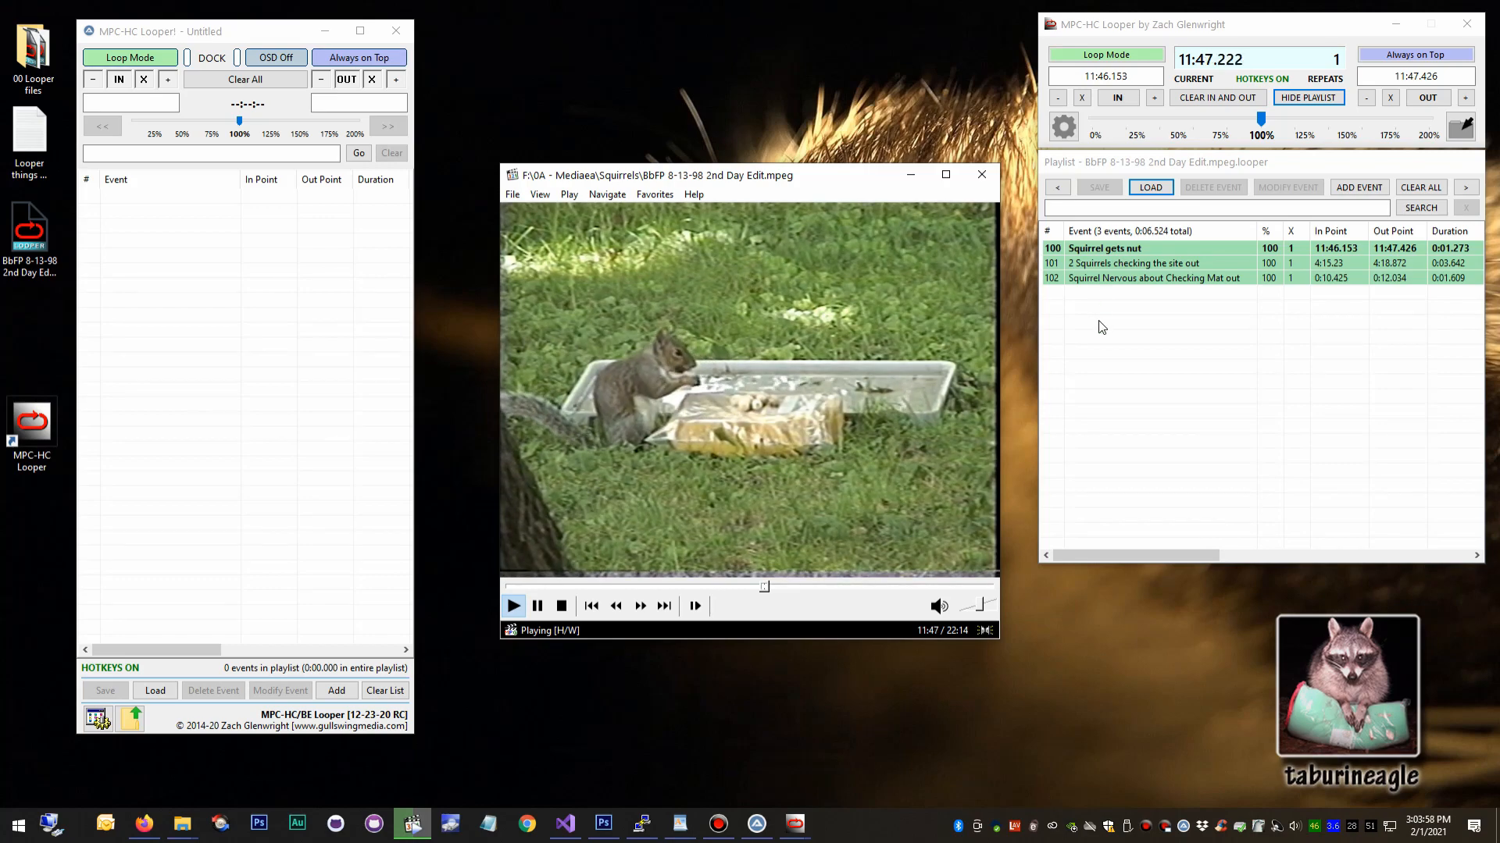
{"action": "left_click", "coordinate": [1130, 381]}
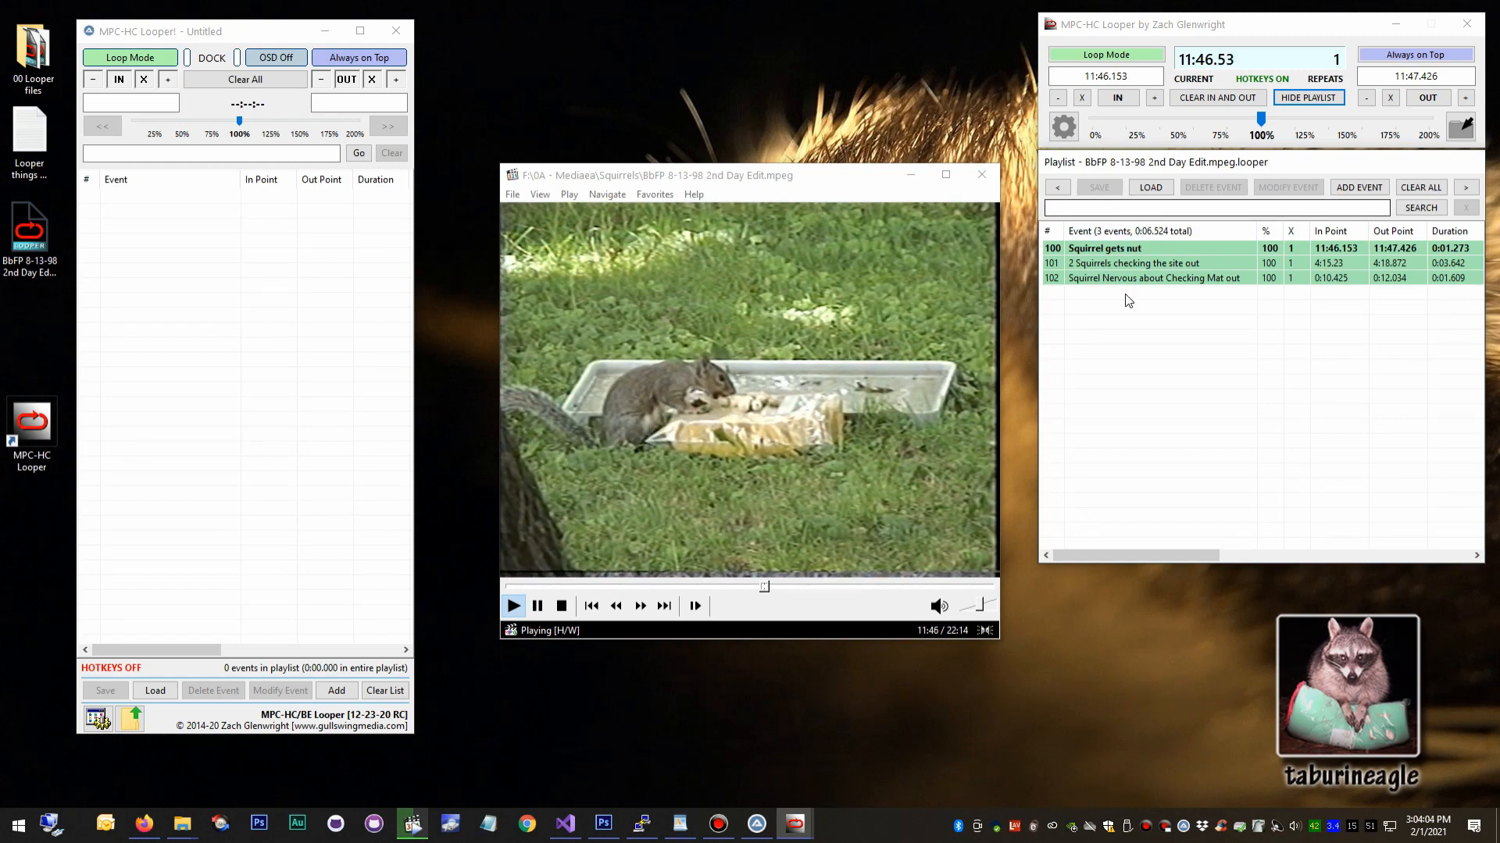
Open the desktop file BbFP 8-13-98 2nd Day Edit.mpeg.looper in Notepad and close the old MPC-HC Looper! window.
{"action": "double_click", "coordinate": [48, 237]}
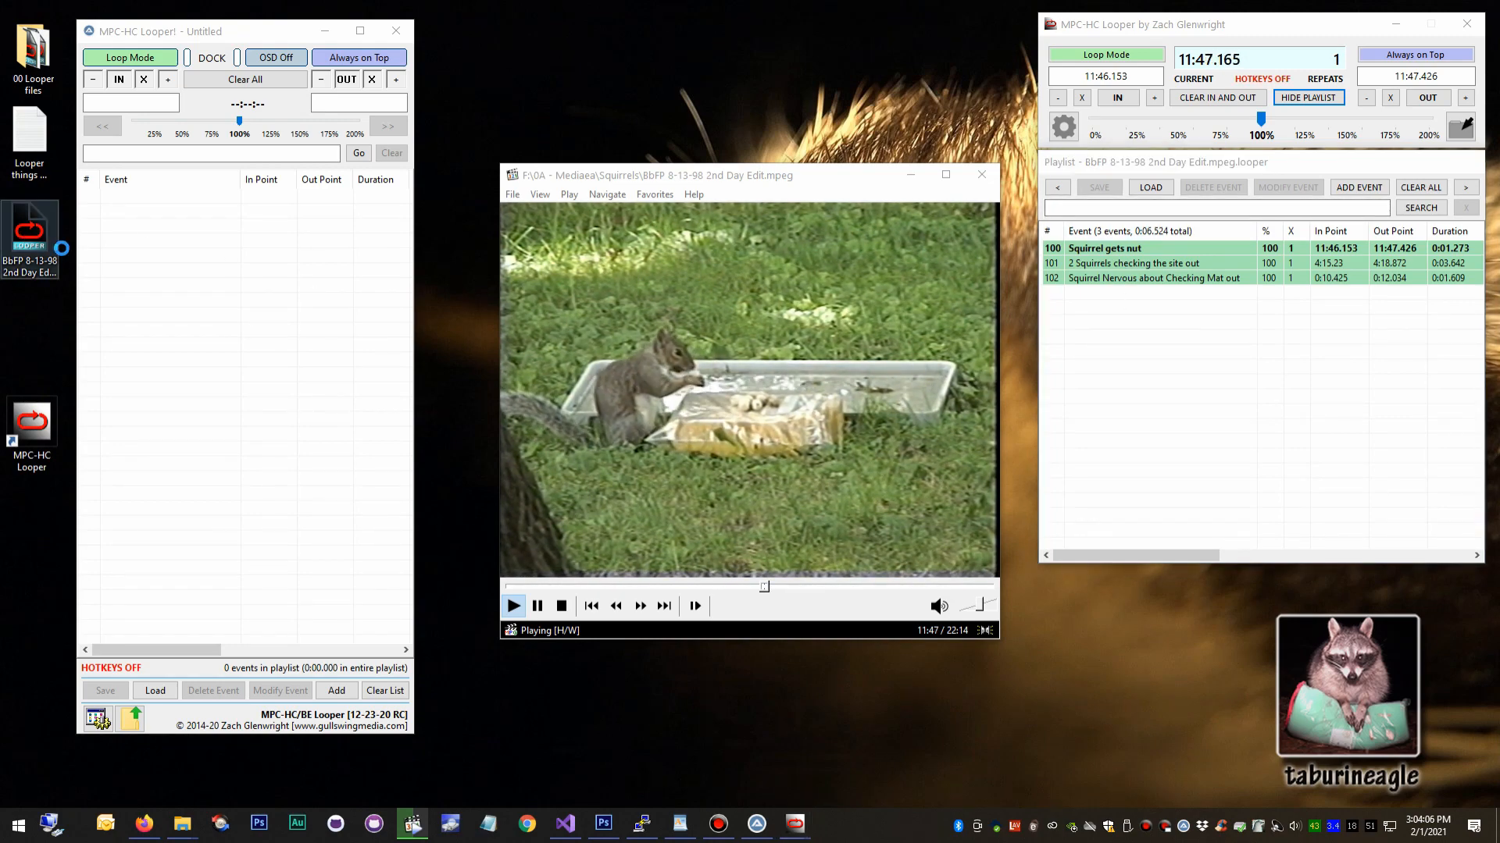
{"action": "right_click", "coordinate": [24, 235]}
{"action": "mouse_move", "coordinate": [196, 454]}
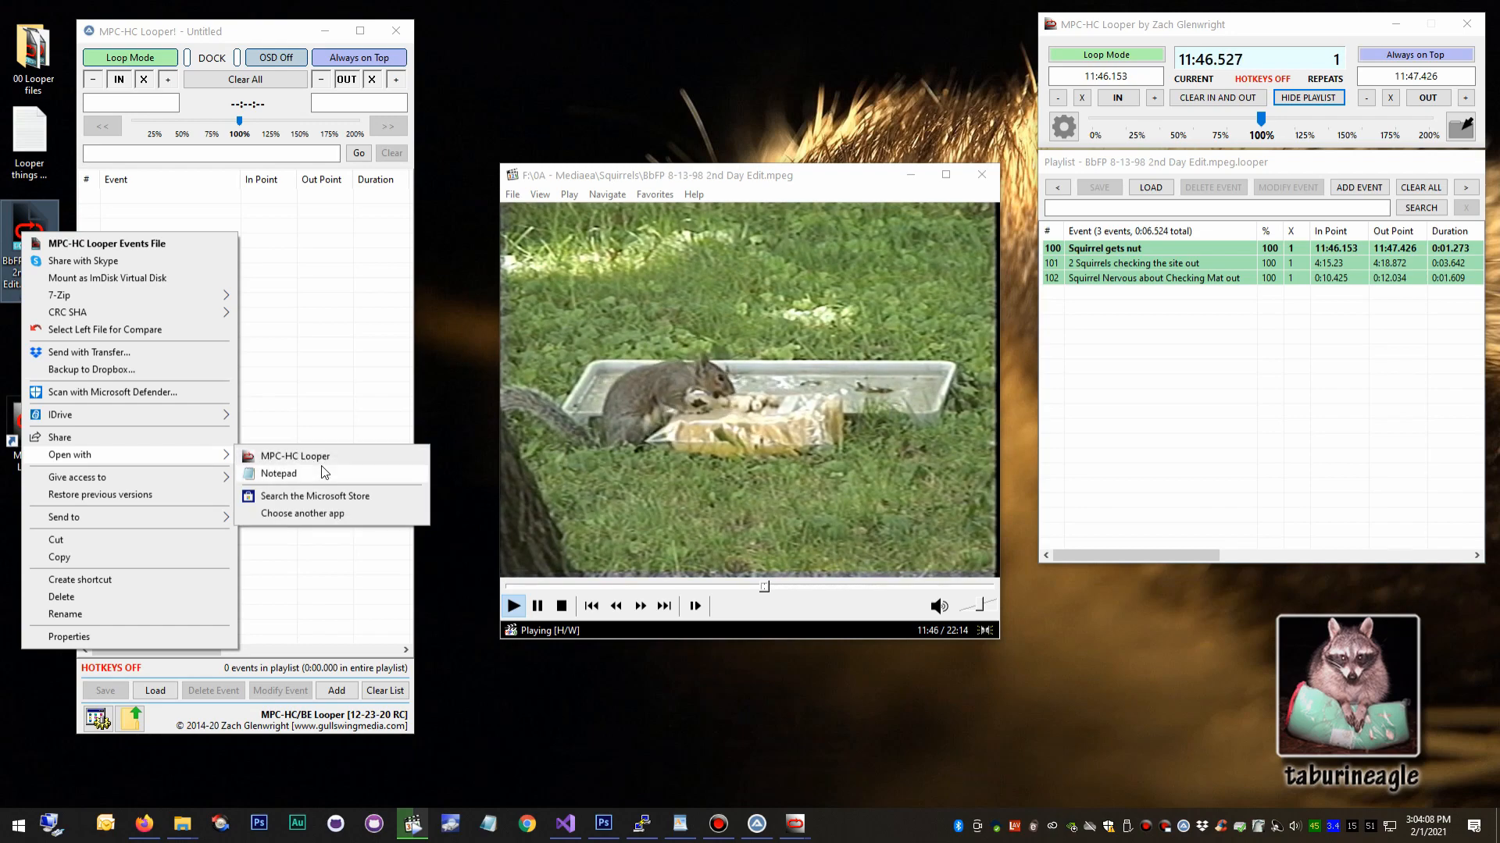
{"action": "left_click", "coordinate": [323, 471]}
{"action": "left_click", "coordinate": [396, 31]}
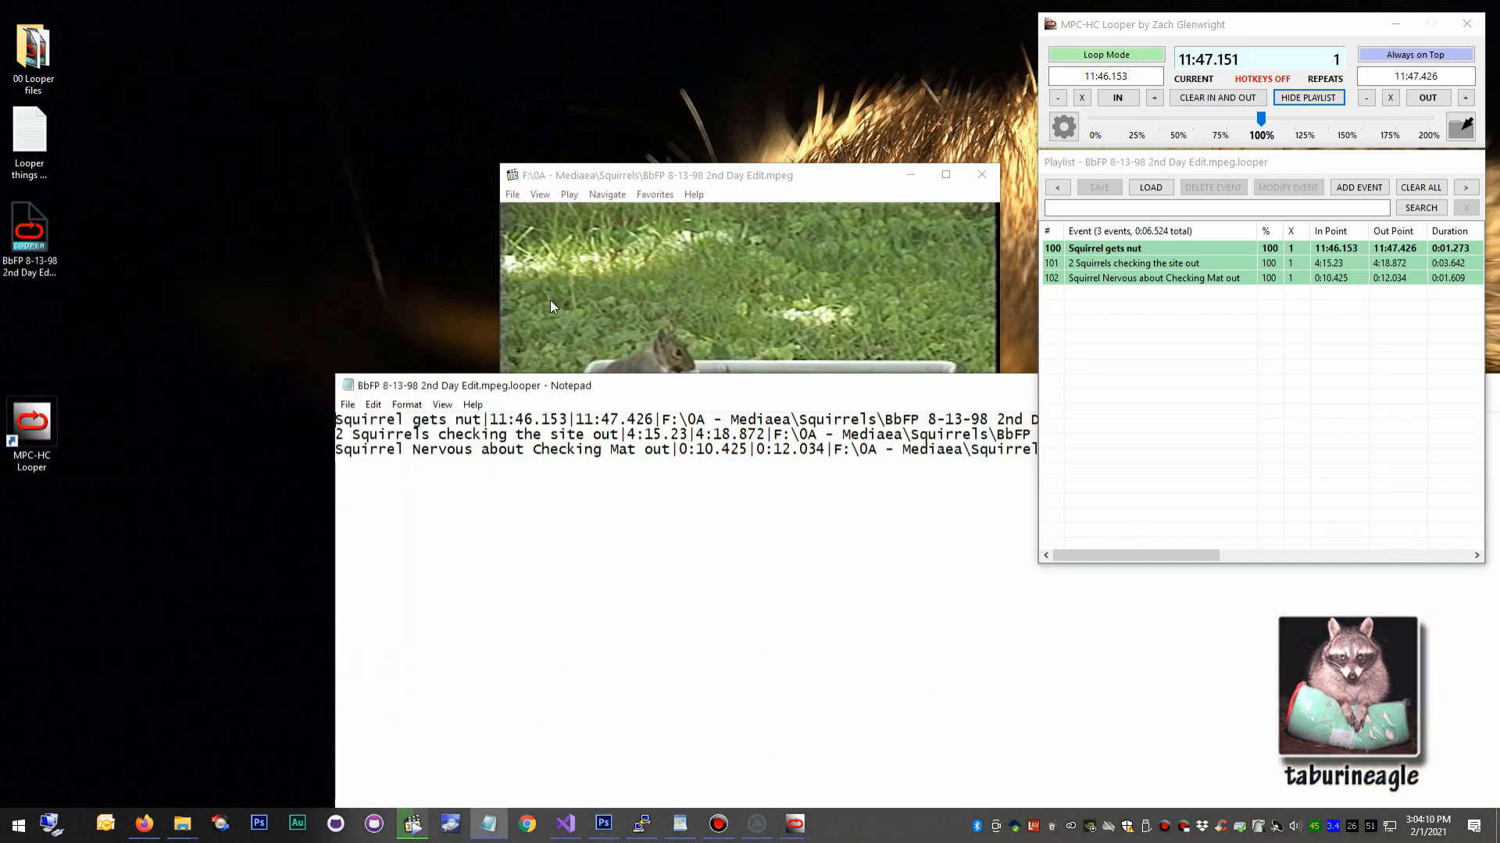
Examine the events' text lines in Notepad, highlighting the first event's media file path, and close Notepad.
{"action": "left_click_drag", "start_coordinate": [673, 385], "coordinate": [755, 344]}
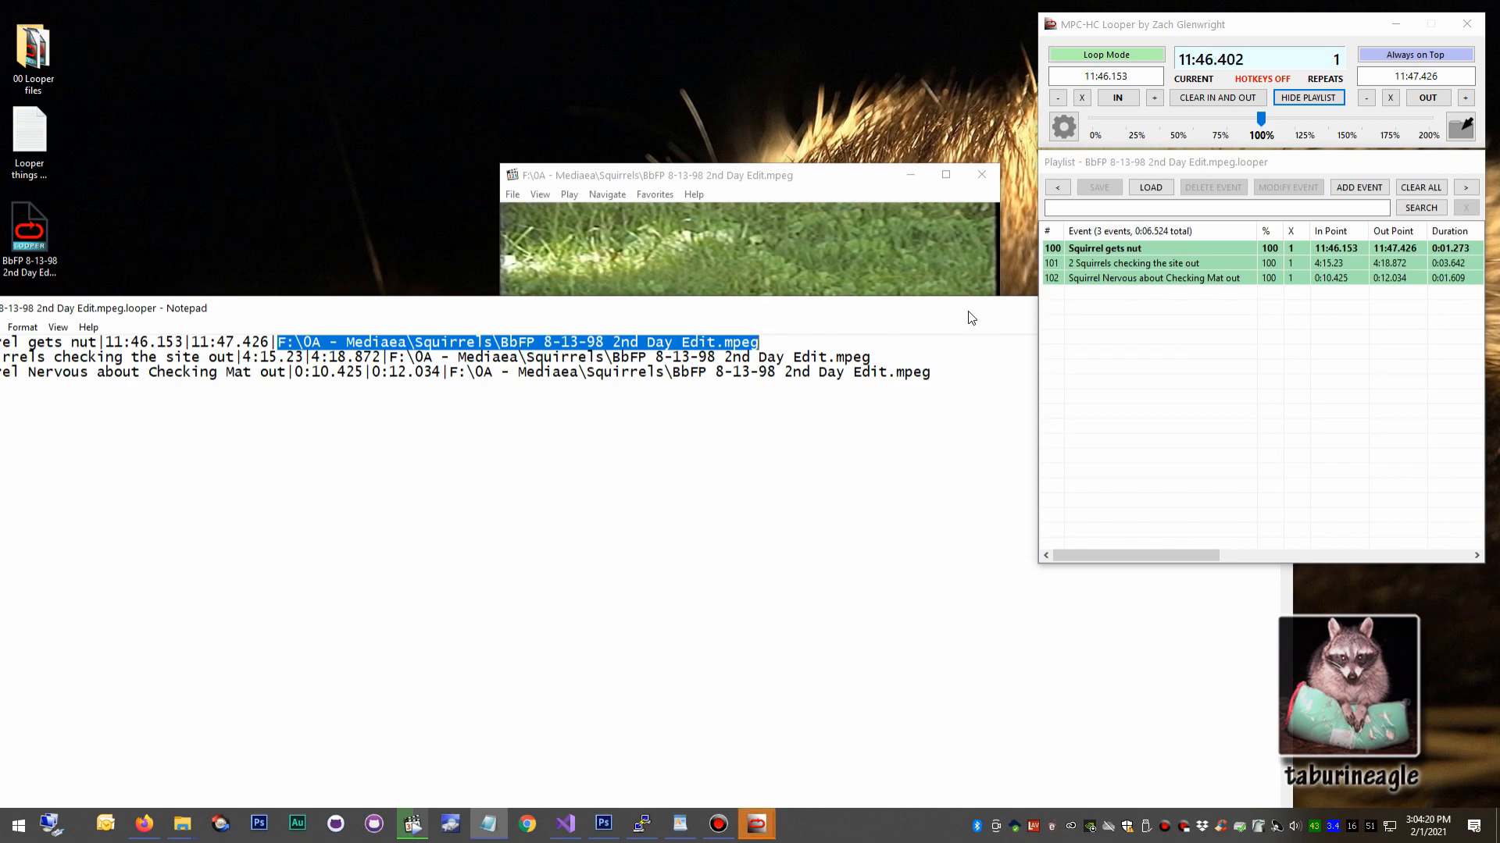
{"action": "left_click_drag", "start_coordinate": [306, 310], "coordinate": [422, 359]}
{"action": "double_click", "coordinate": [99, 359]}
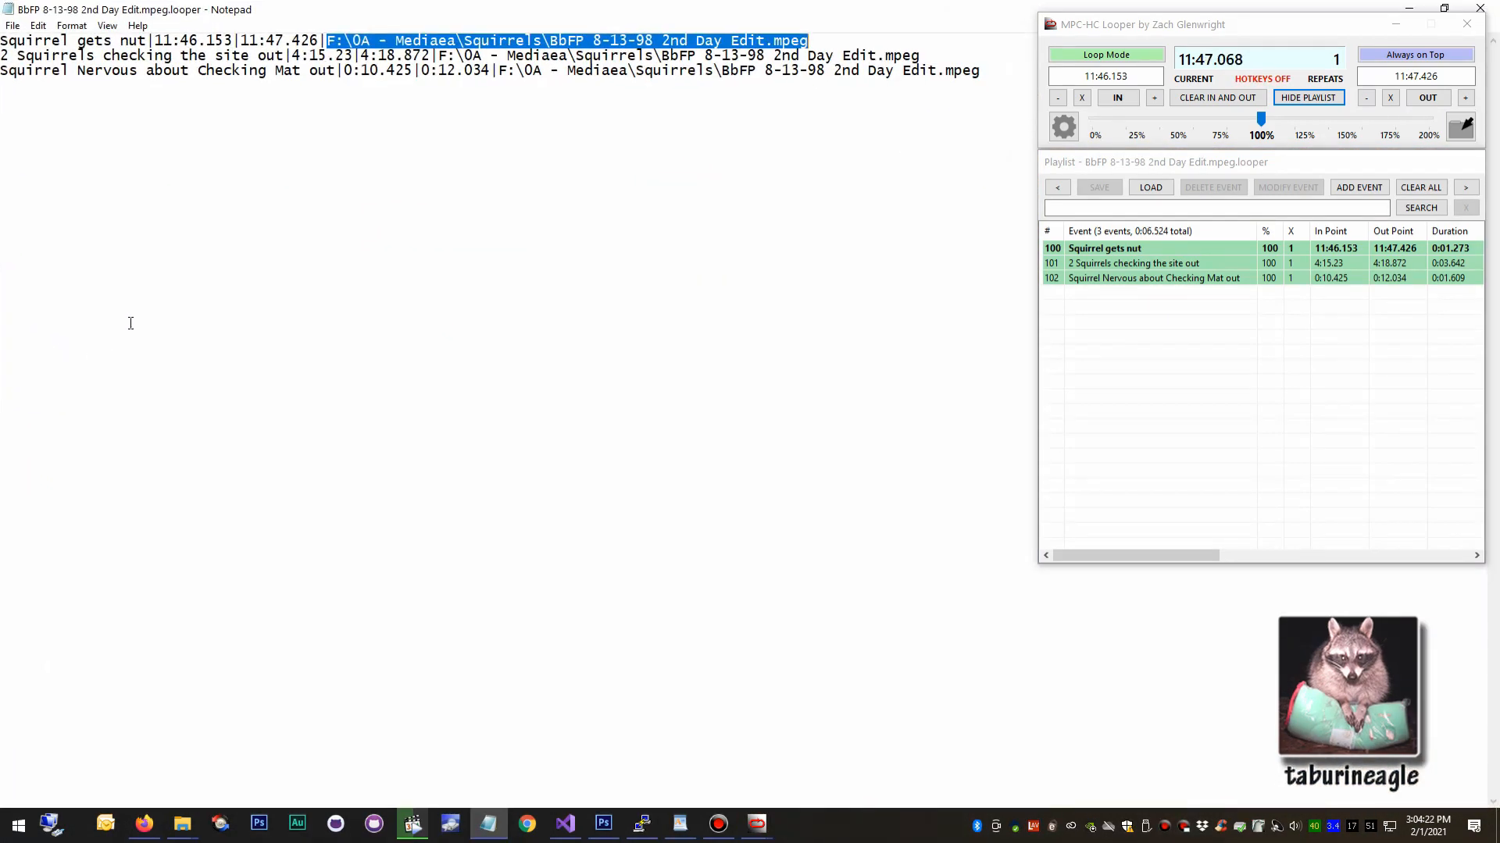
{"action": "double_click", "coordinate": [176, 8]}
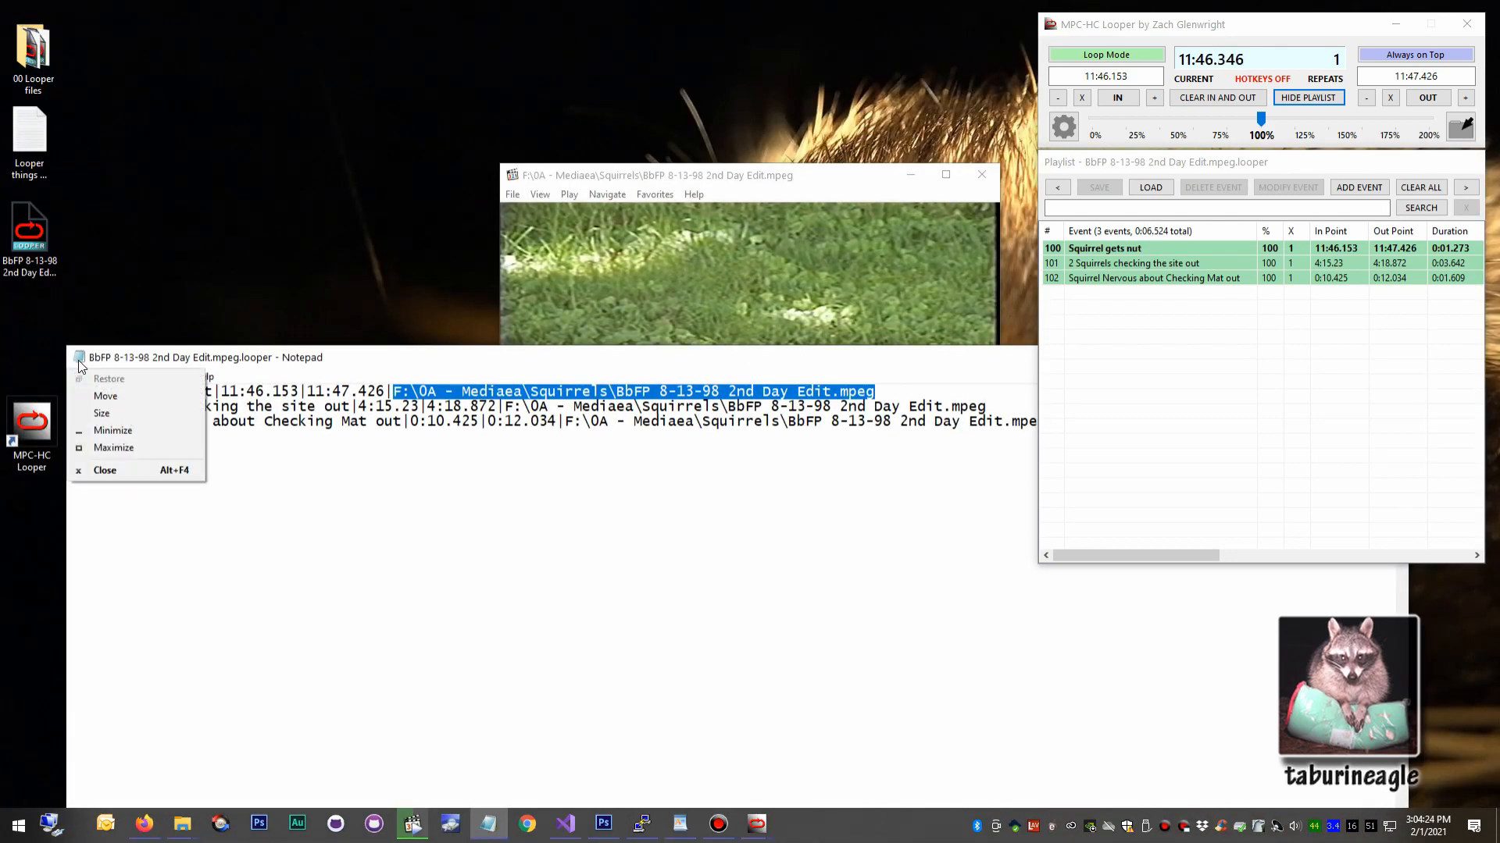
{"action": "double_click", "coordinate": [78, 359]}
Load SFPN Sqy!.looper from the 0A - Mediaea Squirrels folder and select playlist events 100 through 112.
{"action": "left_click", "coordinate": [1149, 188]}
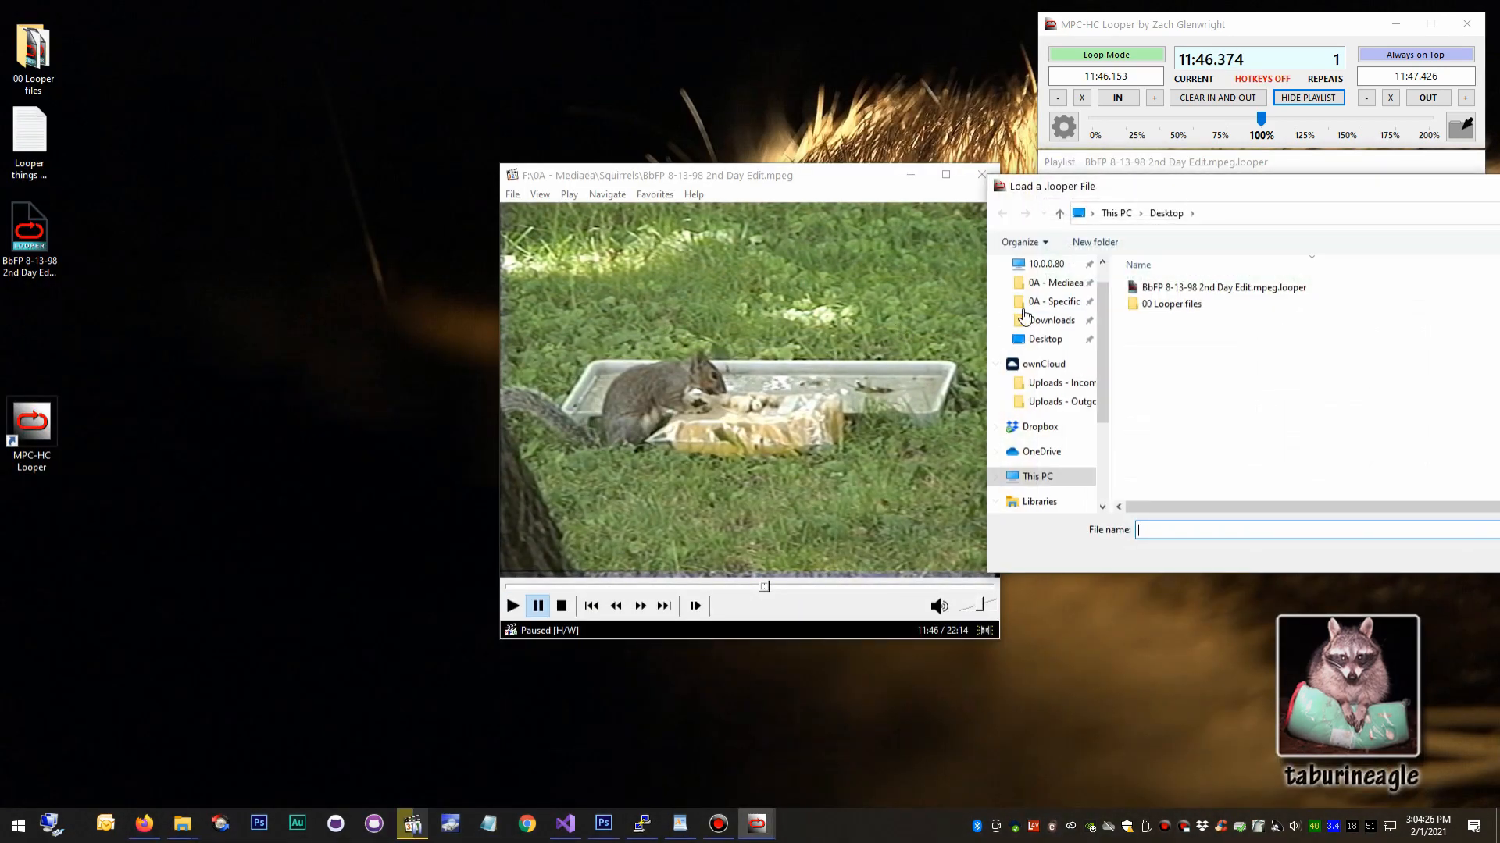
{"action": "left_click", "coordinate": [1054, 282]}
{"action": "scroll", "coordinate": [1187, 468], "scroll_direction": "down", "scroll_amount": 3}
{"action": "double_click", "coordinate": [1159, 505]}
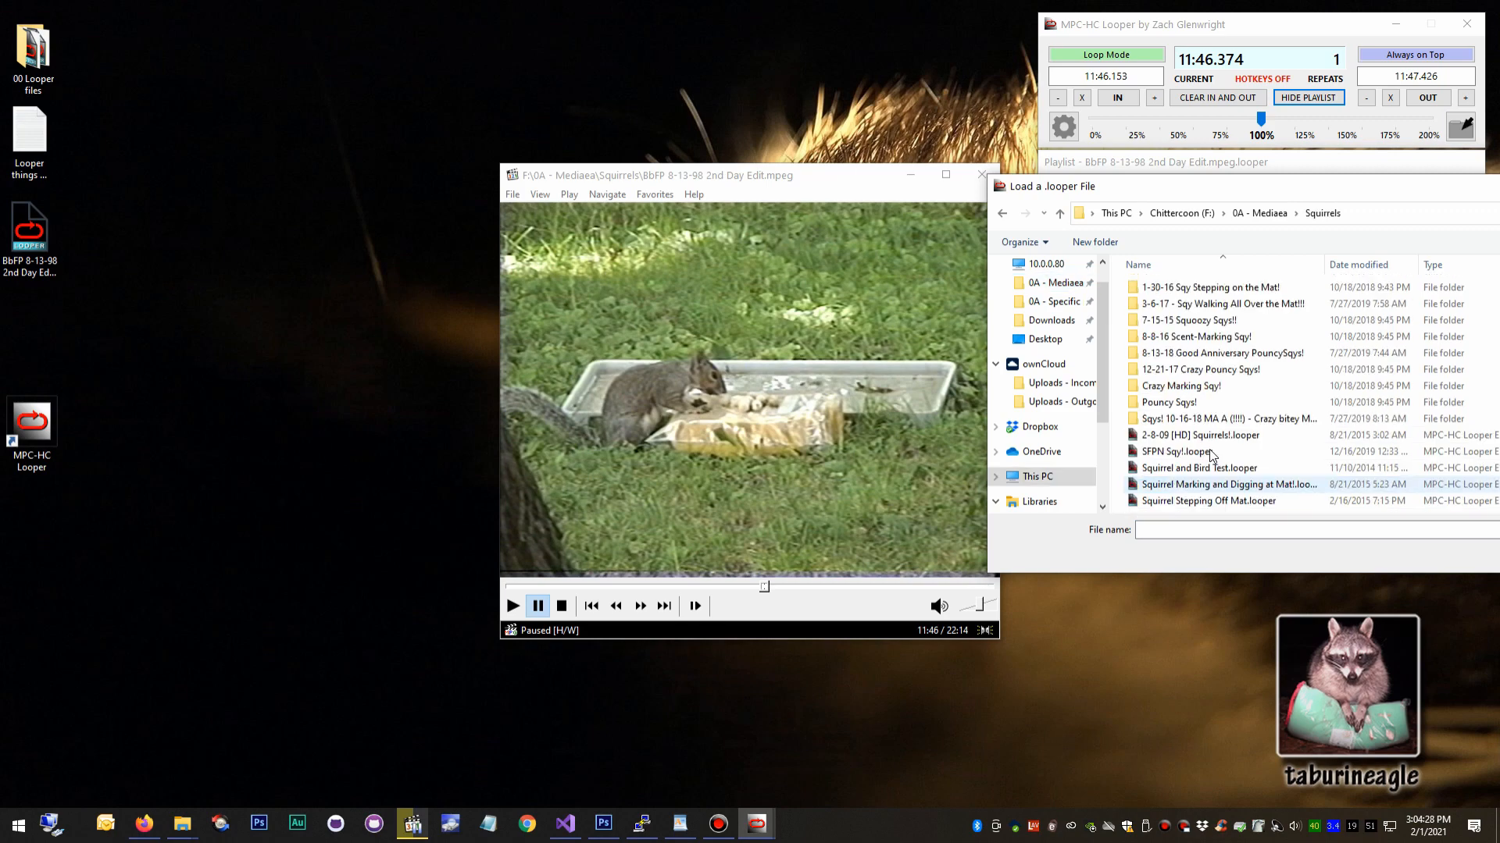
{"action": "double_click", "coordinate": [1214, 447]}
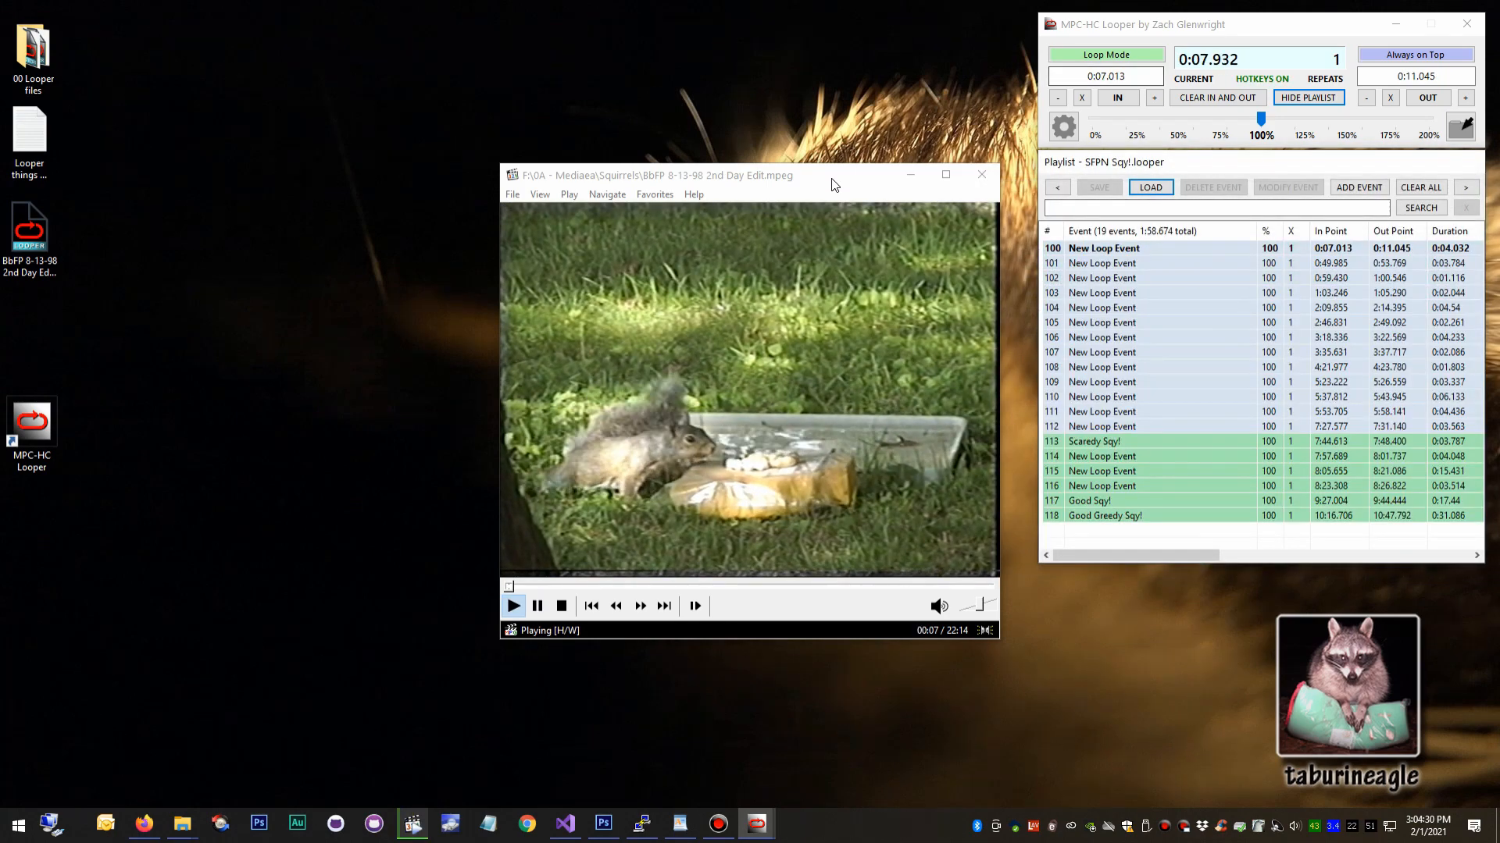
{"action": "left_click", "coordinate": [1118, 429], "text": "shift"}
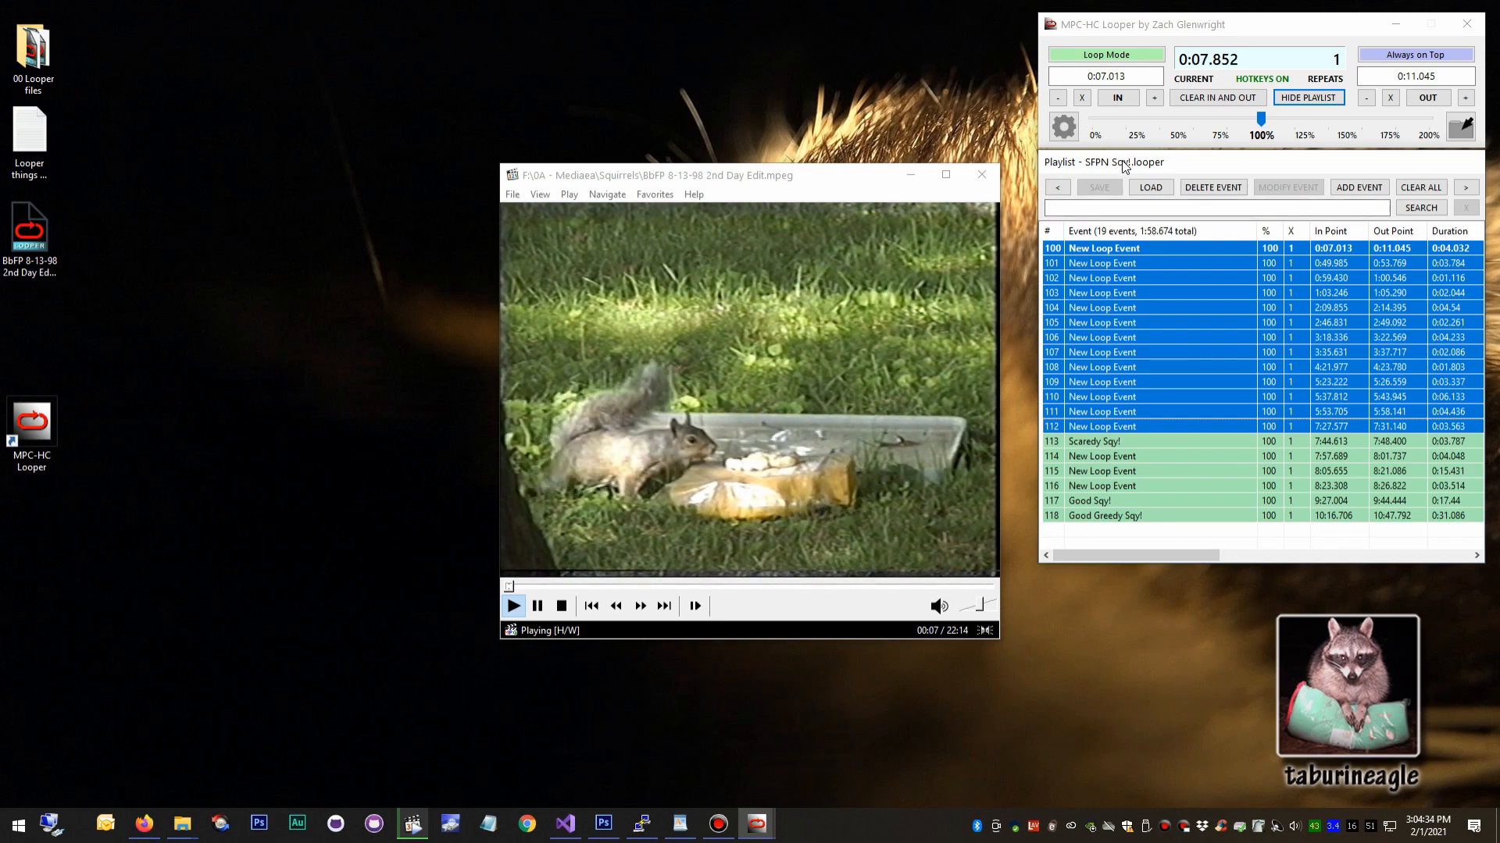
Open the 0A - Mediaea Squirrels folder in File Explorer and locate SFPN Sqy!.looper and BbFP 8-13-98 2nd Day Edit.mpeg.
{"action": "left_click", "coordinate": [291, 318]}
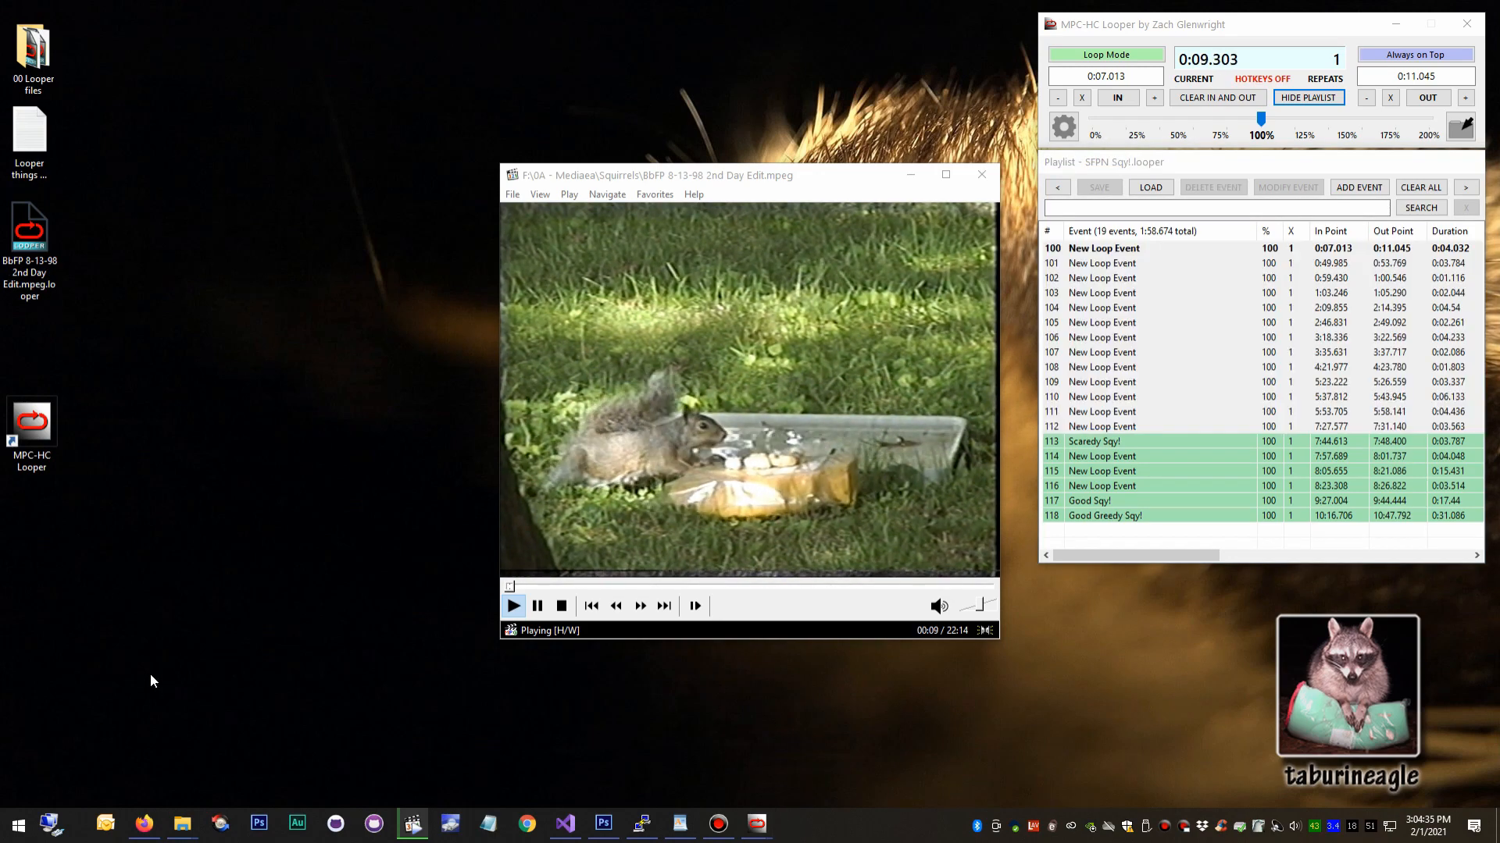
{"action": "left_click", "coordinate": [183, 824]}
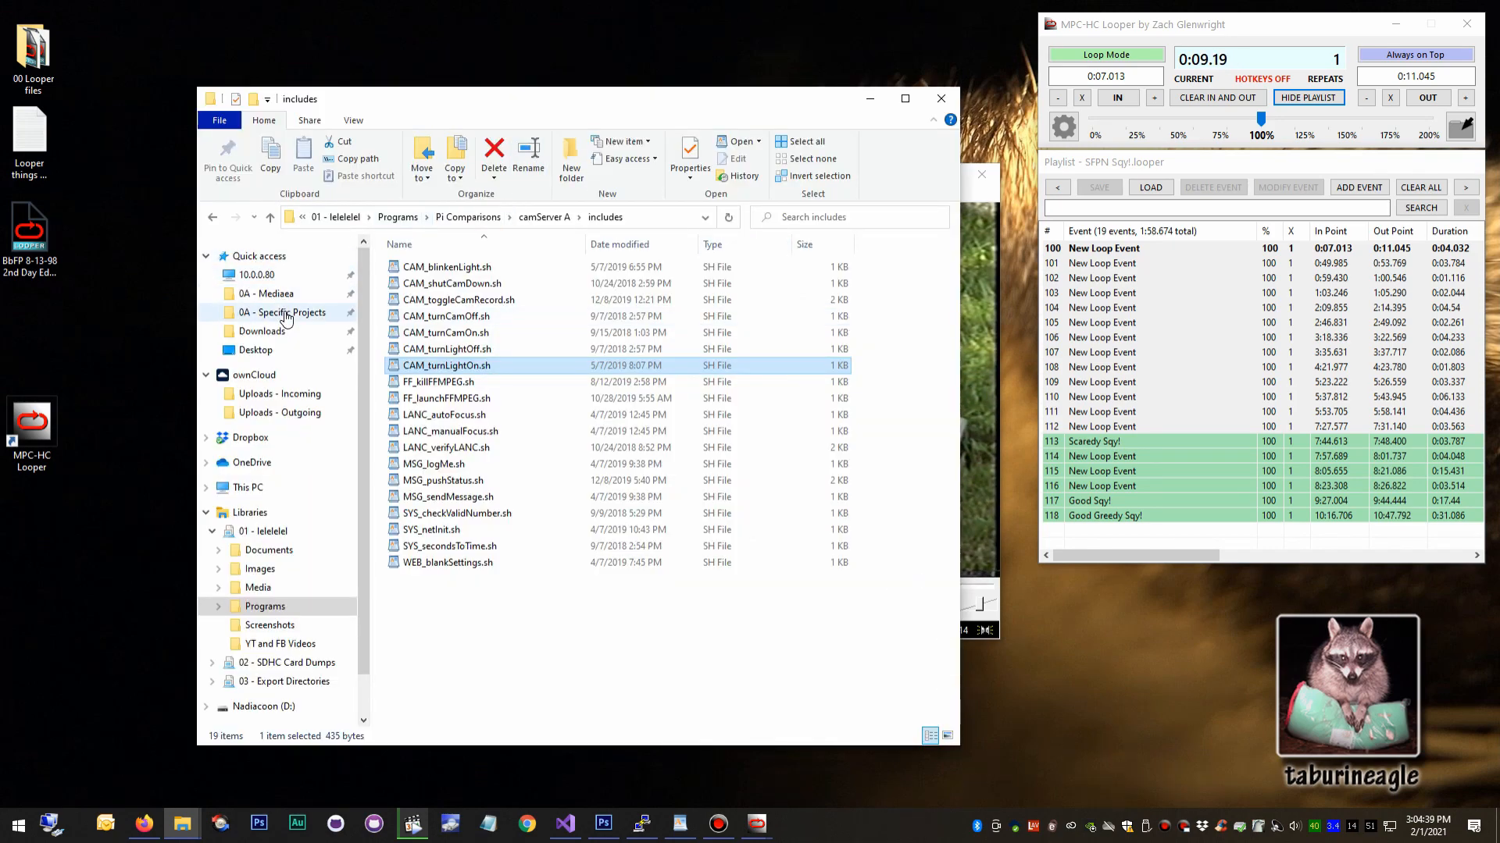
{"action": "left_click", "coordinate": [287, 314]}
{"action": "left_click", "coordinate": [277, 294]}
{"action": "double_click", "coordinate": [437, 579]}
{"action": "scroll", "coordinate": [473, 461], "scroll_direction": "down", "scroll_amount": 6}
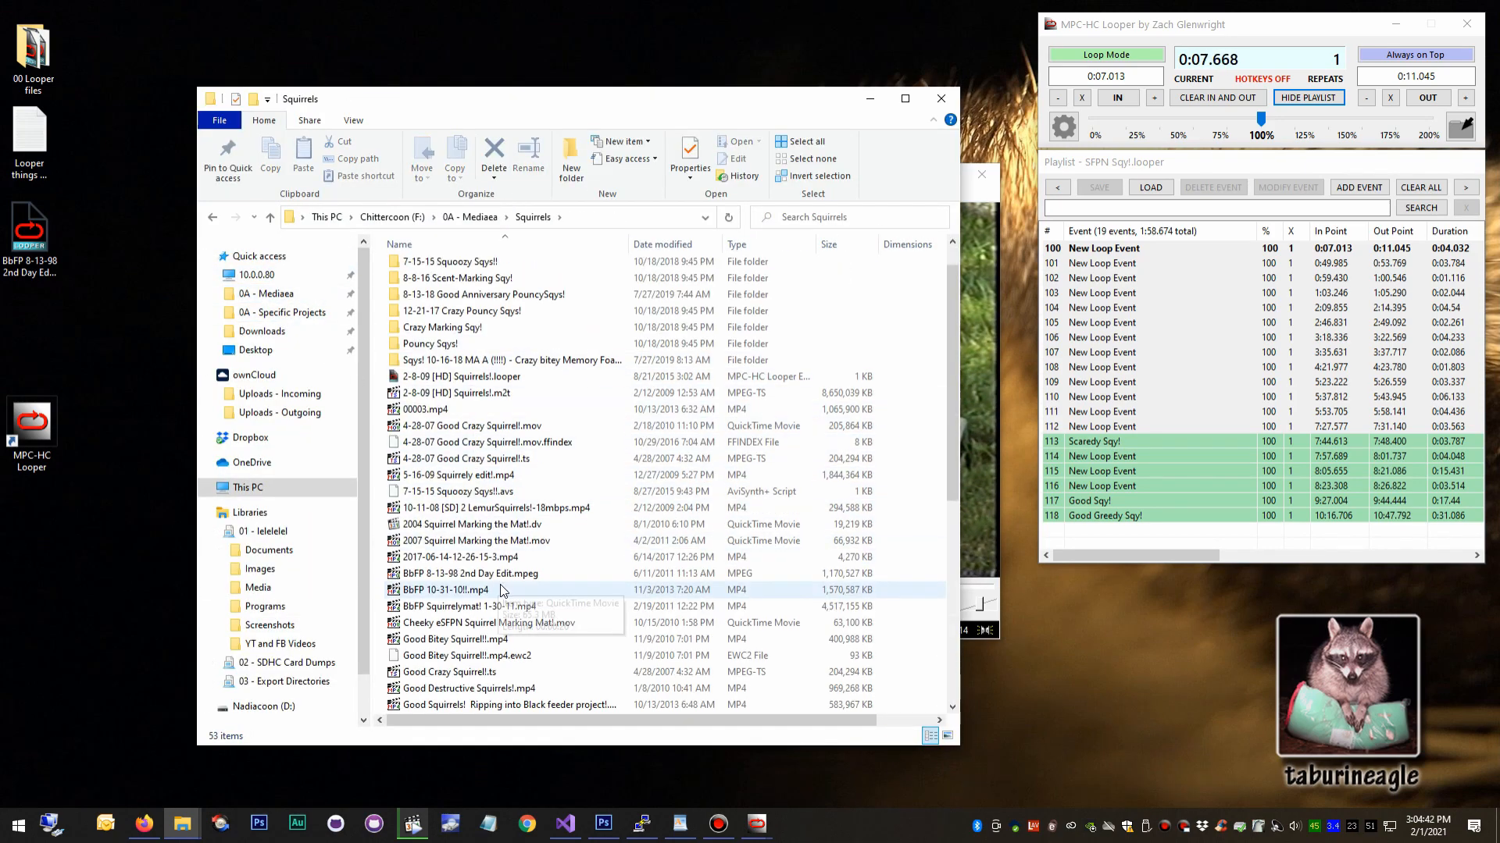
{"action": "left_click", "coordinate": [444, 526]}
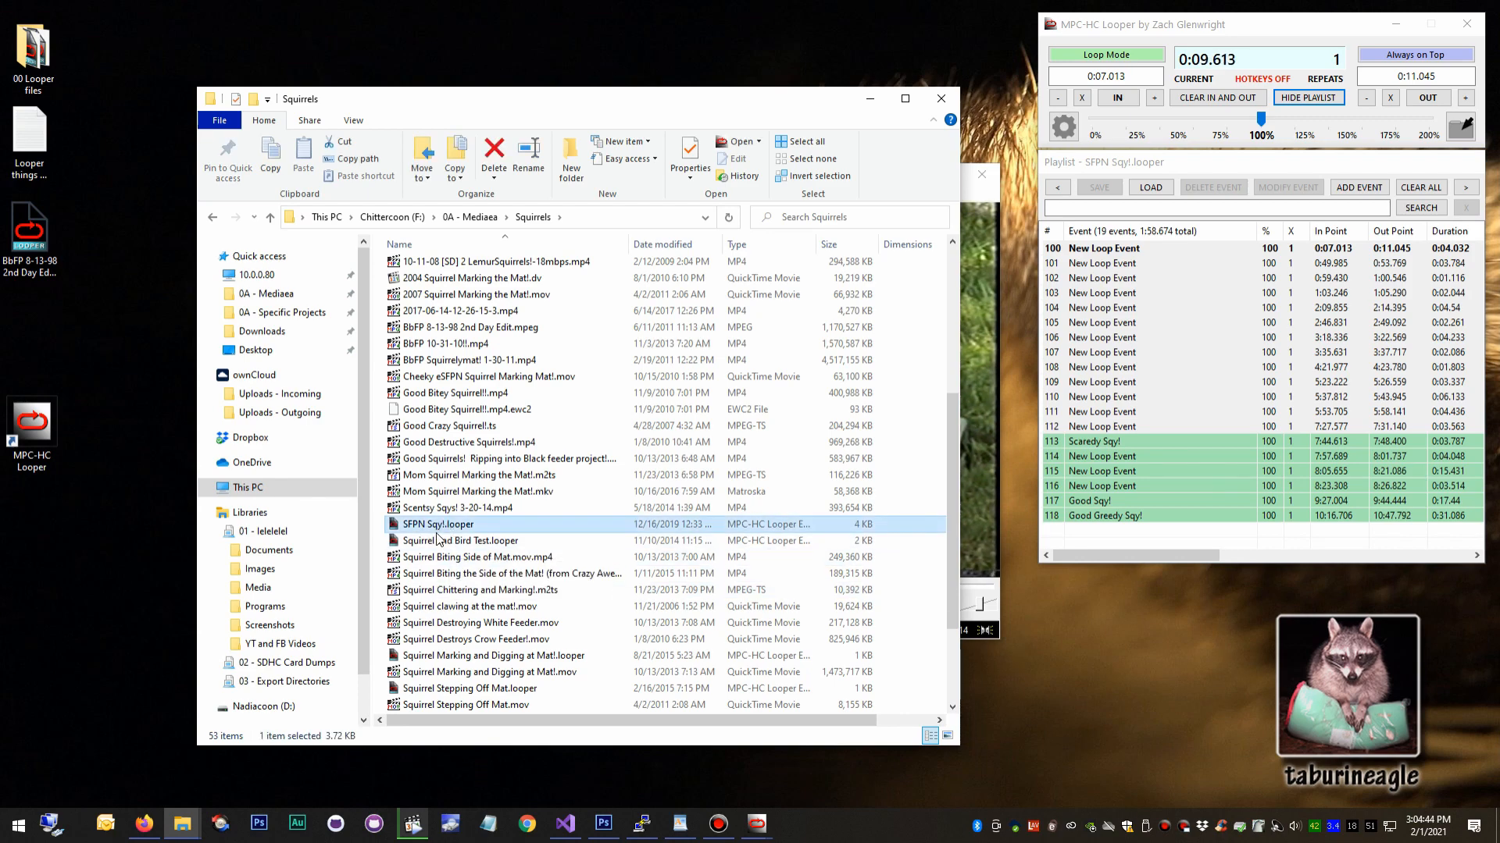
{"action": "left_click", "coordinate": [484, 330]}
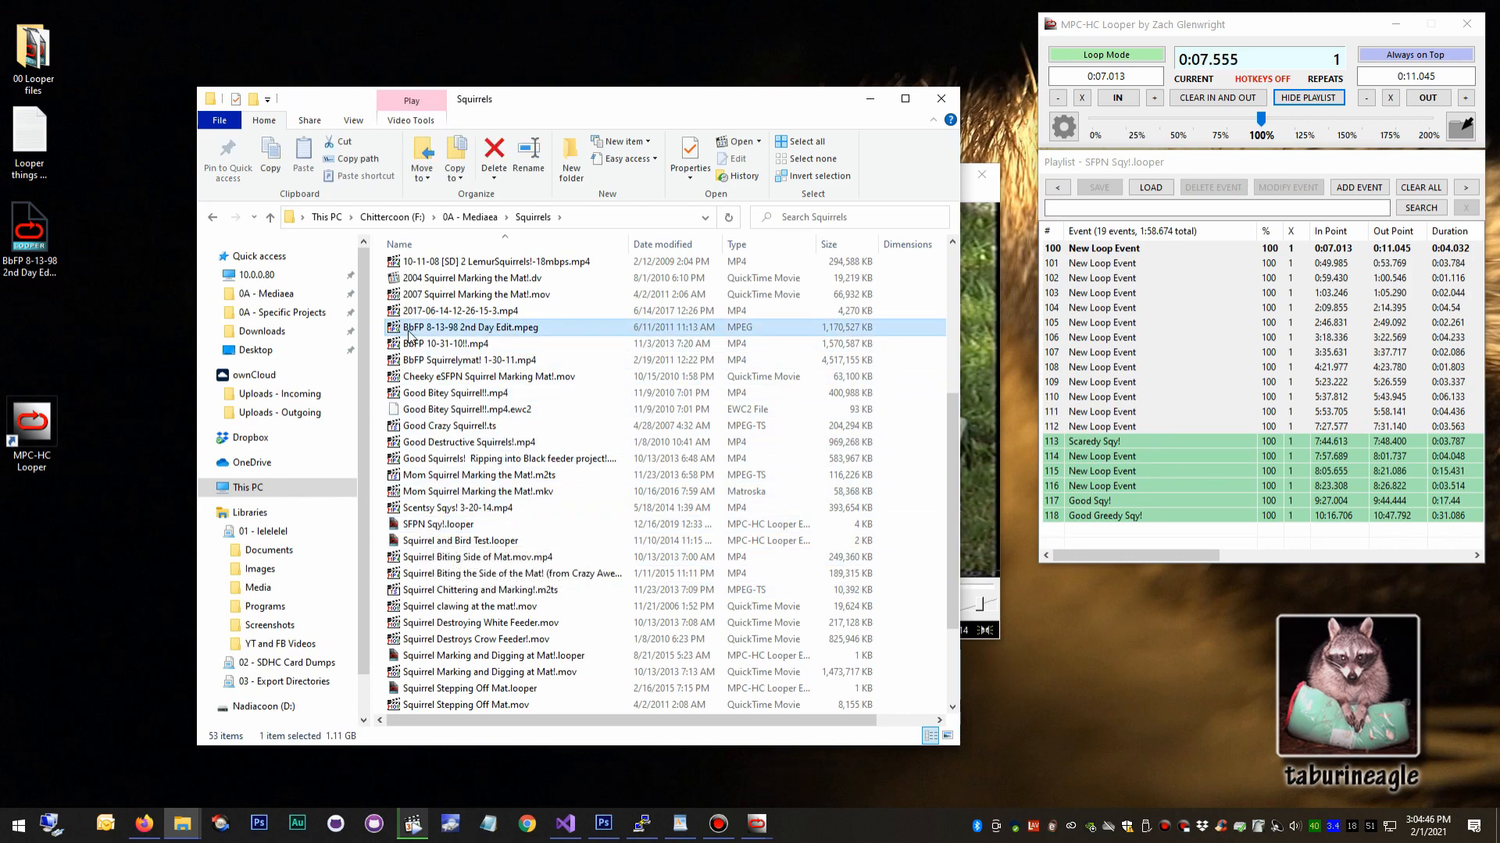
{"action": "right_click", "coordinate": [443, 527]}
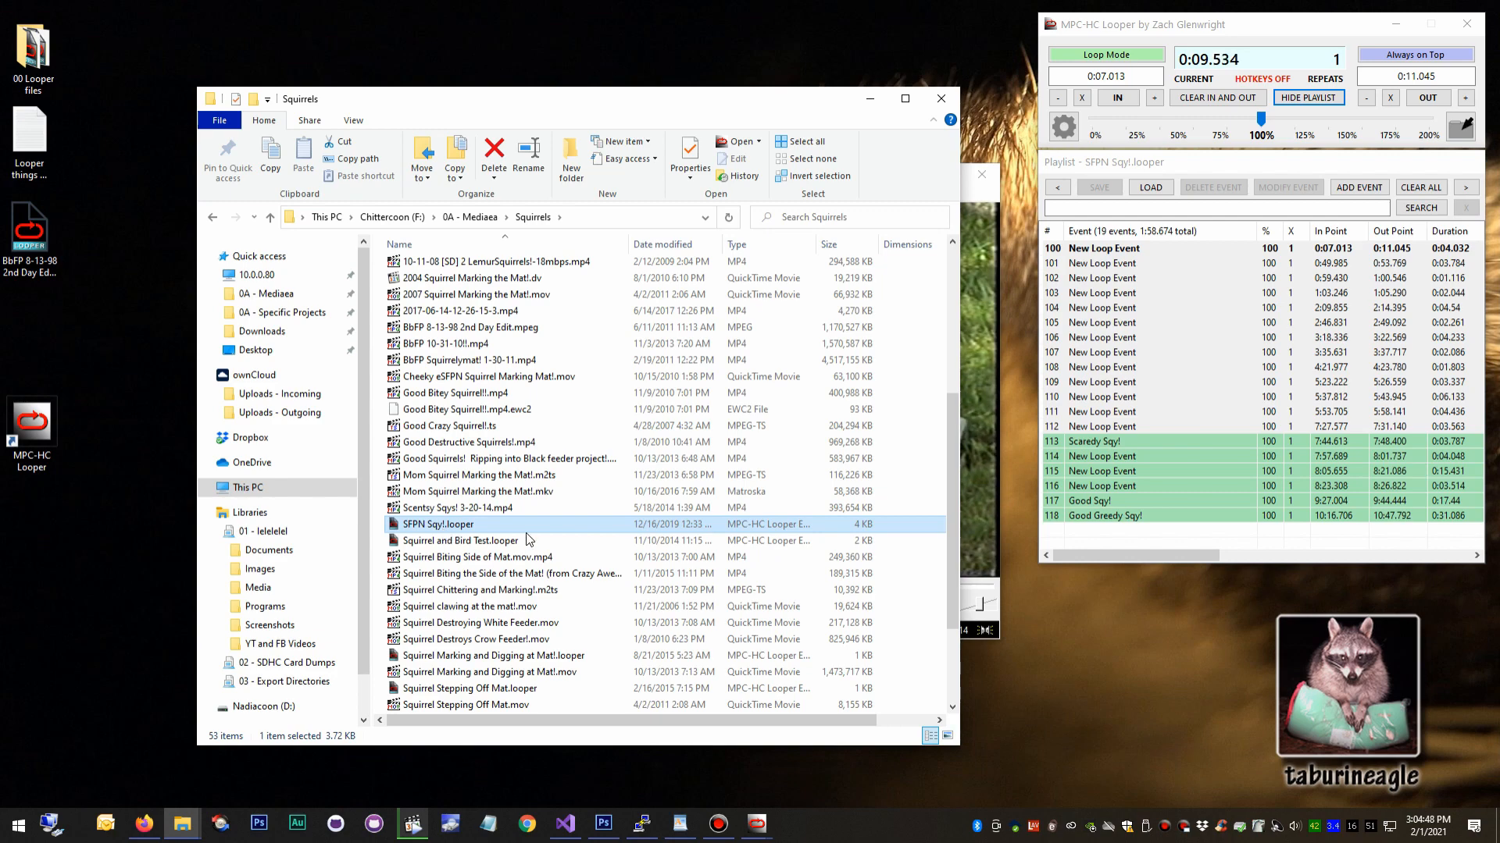
{"action": "mouse_move", "coordinate": [568, 357]}
{"action": "left_click", "coordinate": [695, 352]}
{"action": "left_click", "coordinate": [695, 350]}
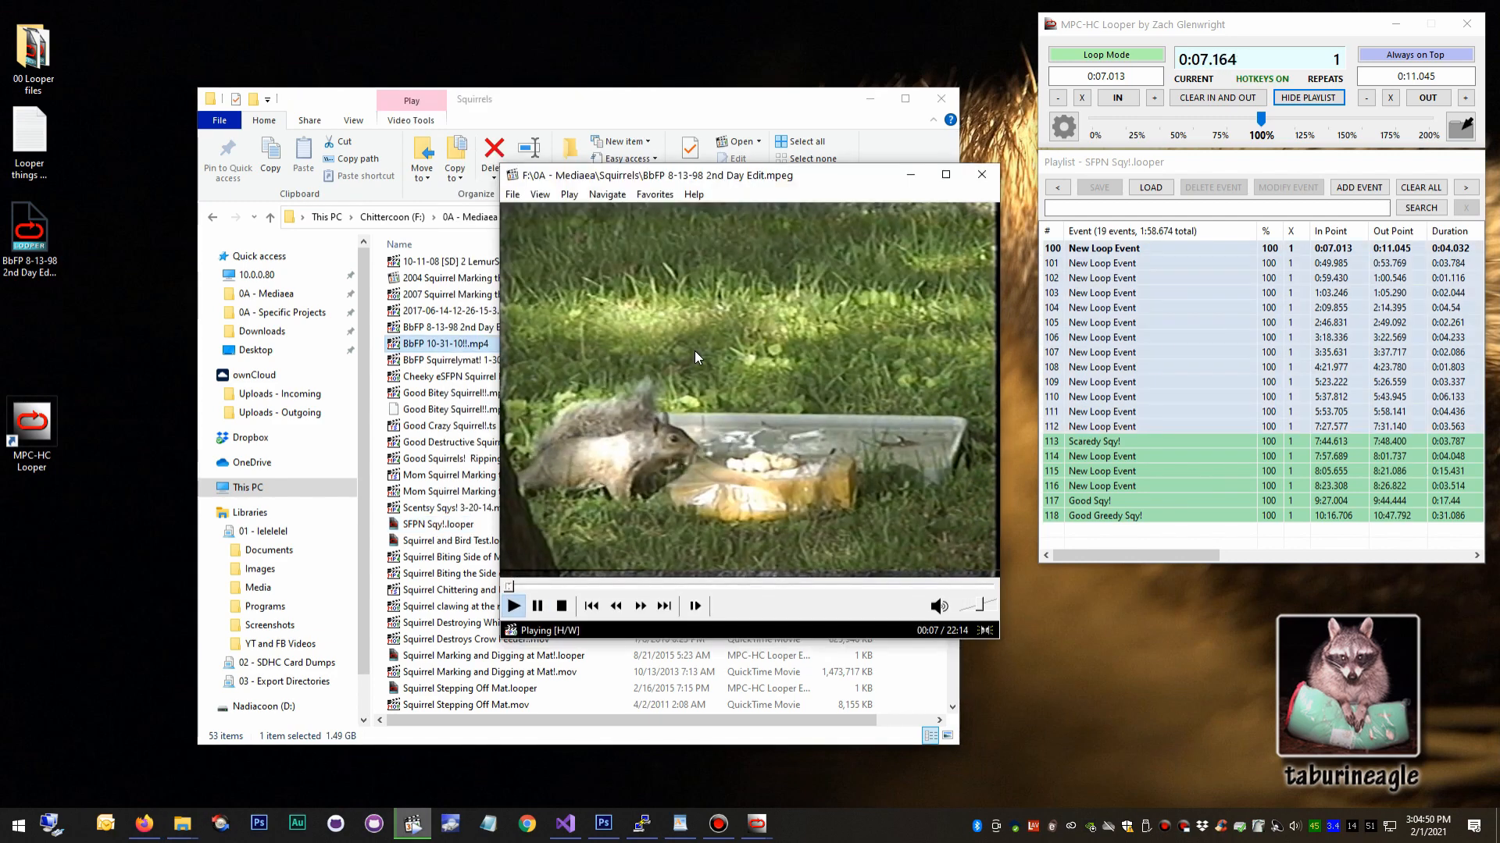
Open SFPN Sqy!.looper from the Squirrels folder in Notepad.
{"action": "left_click", "coordinate": [449, 524]}
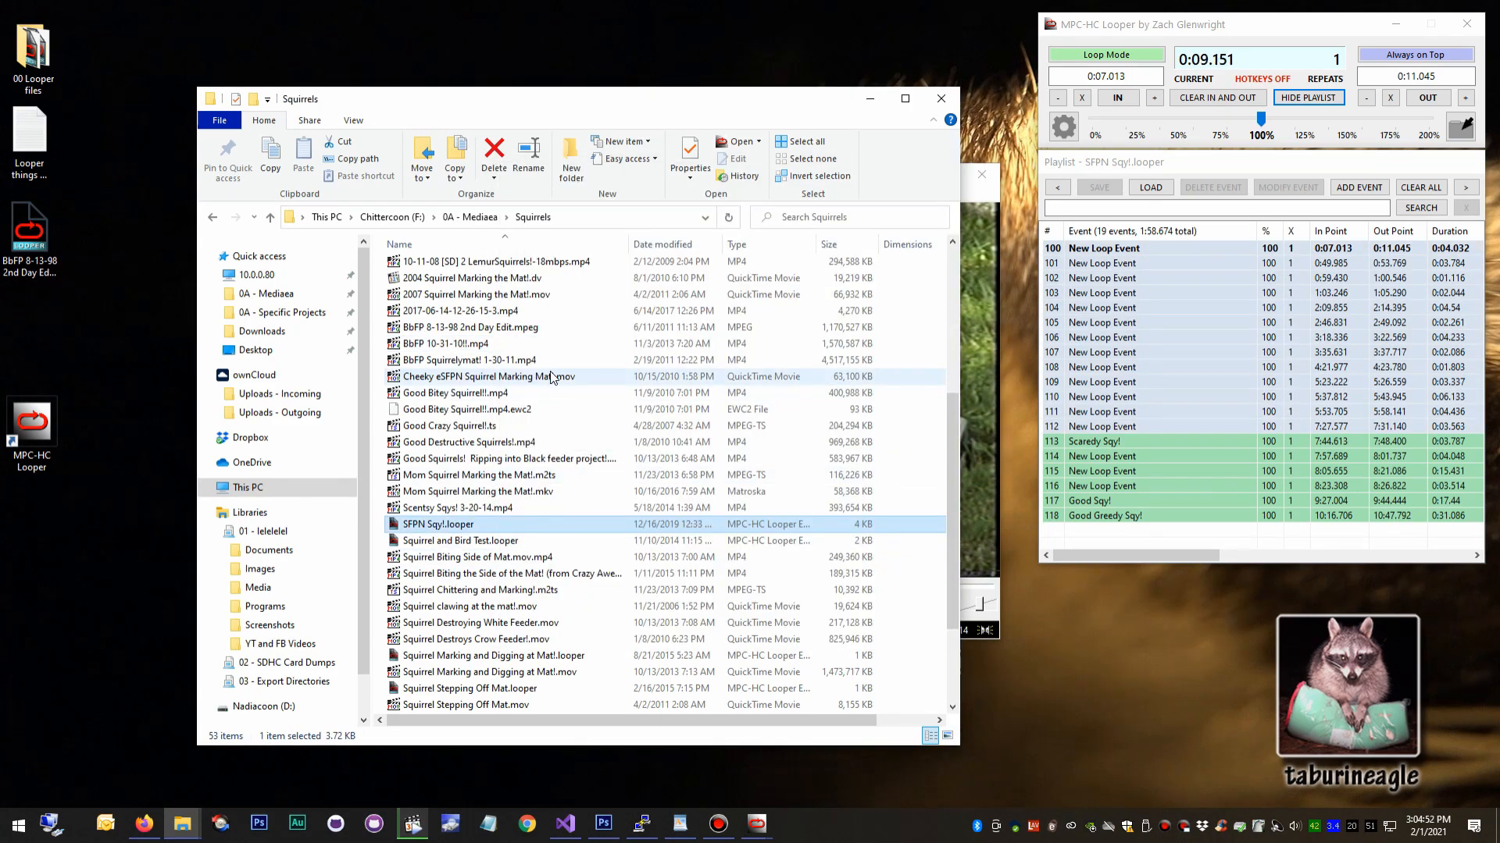
{"action": "right_click", "coordinate": [461, 528]}
{"action": "mouse_move", "coordinate": [665, 355]}
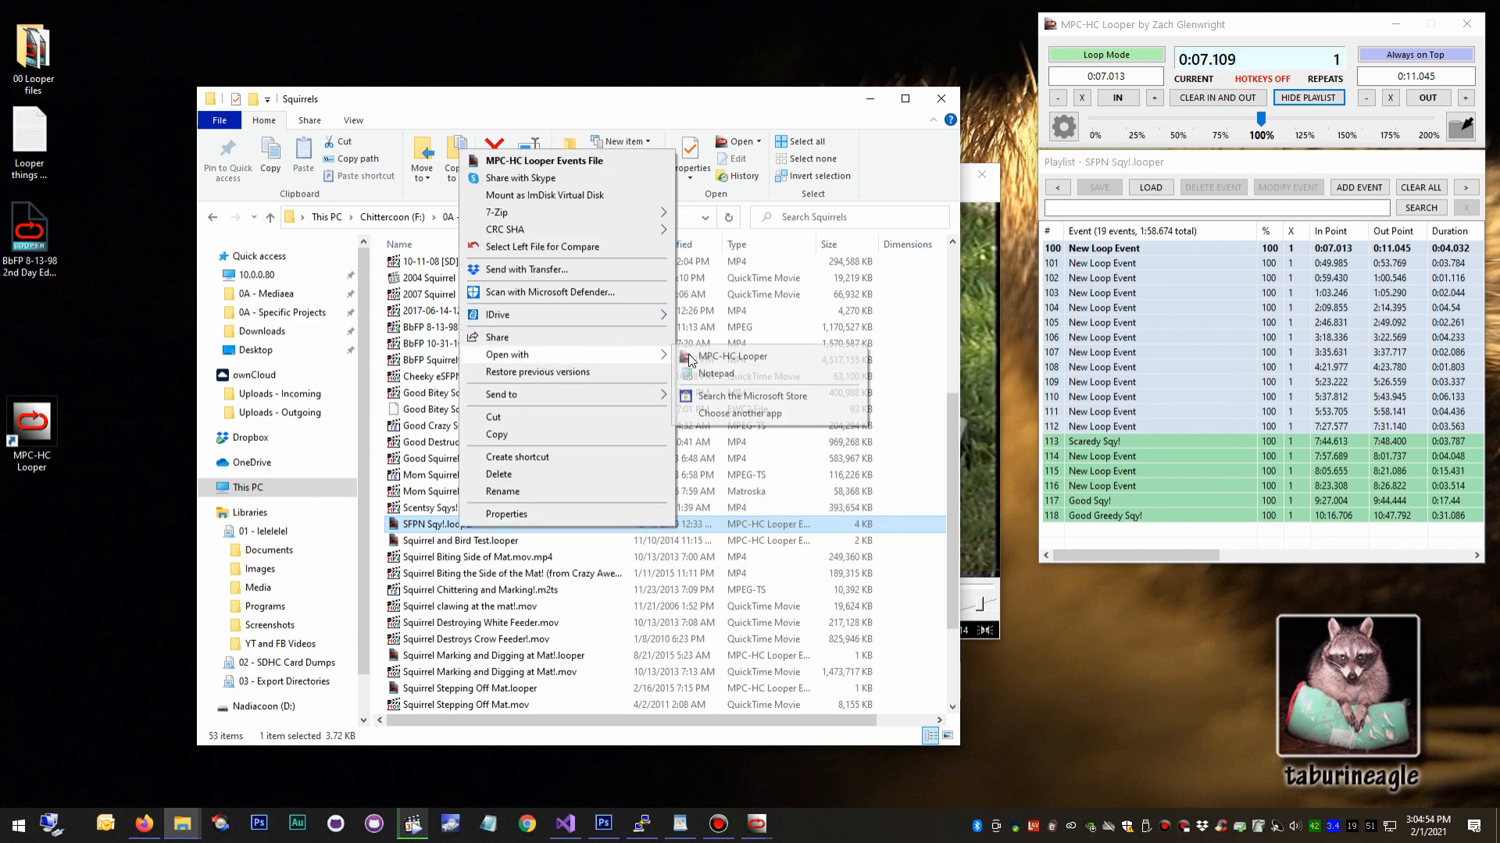
{"action": "left_click", "coordinate": [724, 374]}
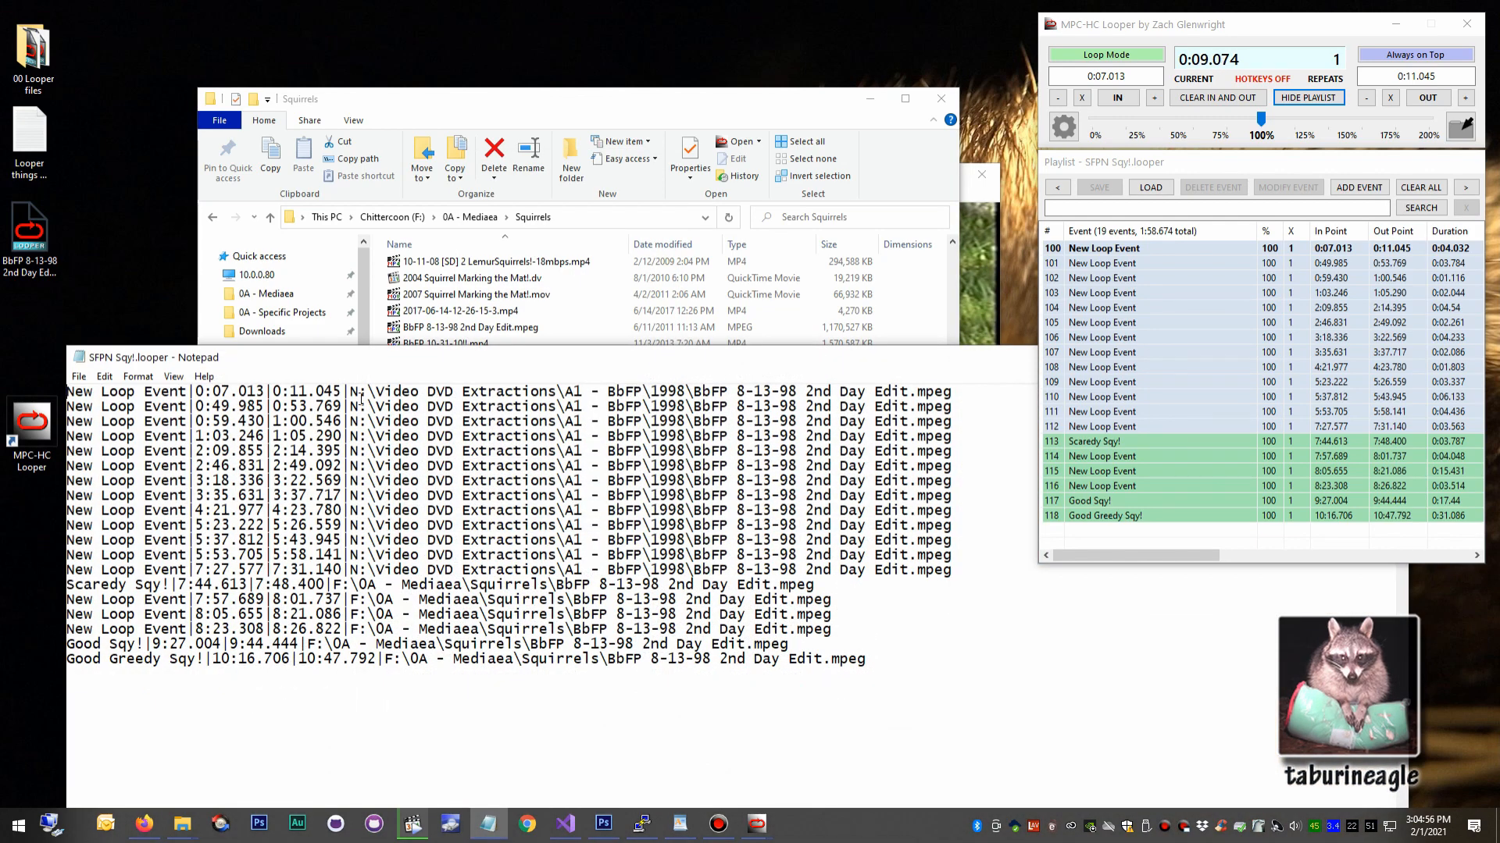
Highlight the first event's folder path and file name in Notepad, and select BbFP 8-13-98 2nd Day Edit.mpeg alongside SFPN Sqy!.looper in File Explorer.
{"action": "left_click_drag", "start_coordinate": [348, 393], "coordinate": [701, 379]}
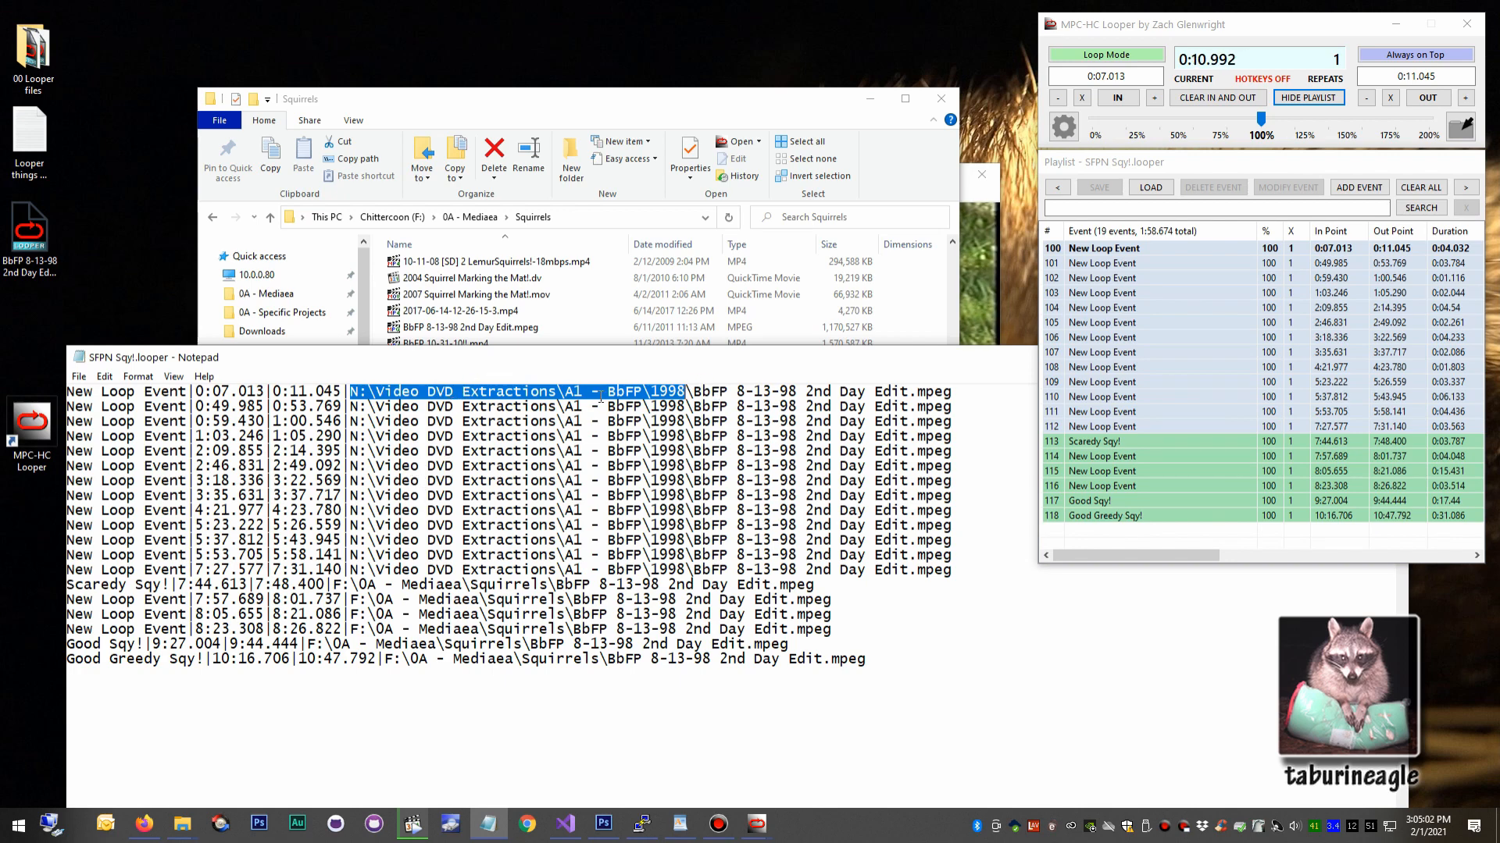
{"action": "left_click_drag", "start_coordinate": [693, 393], "coordinate": [995, 391]}
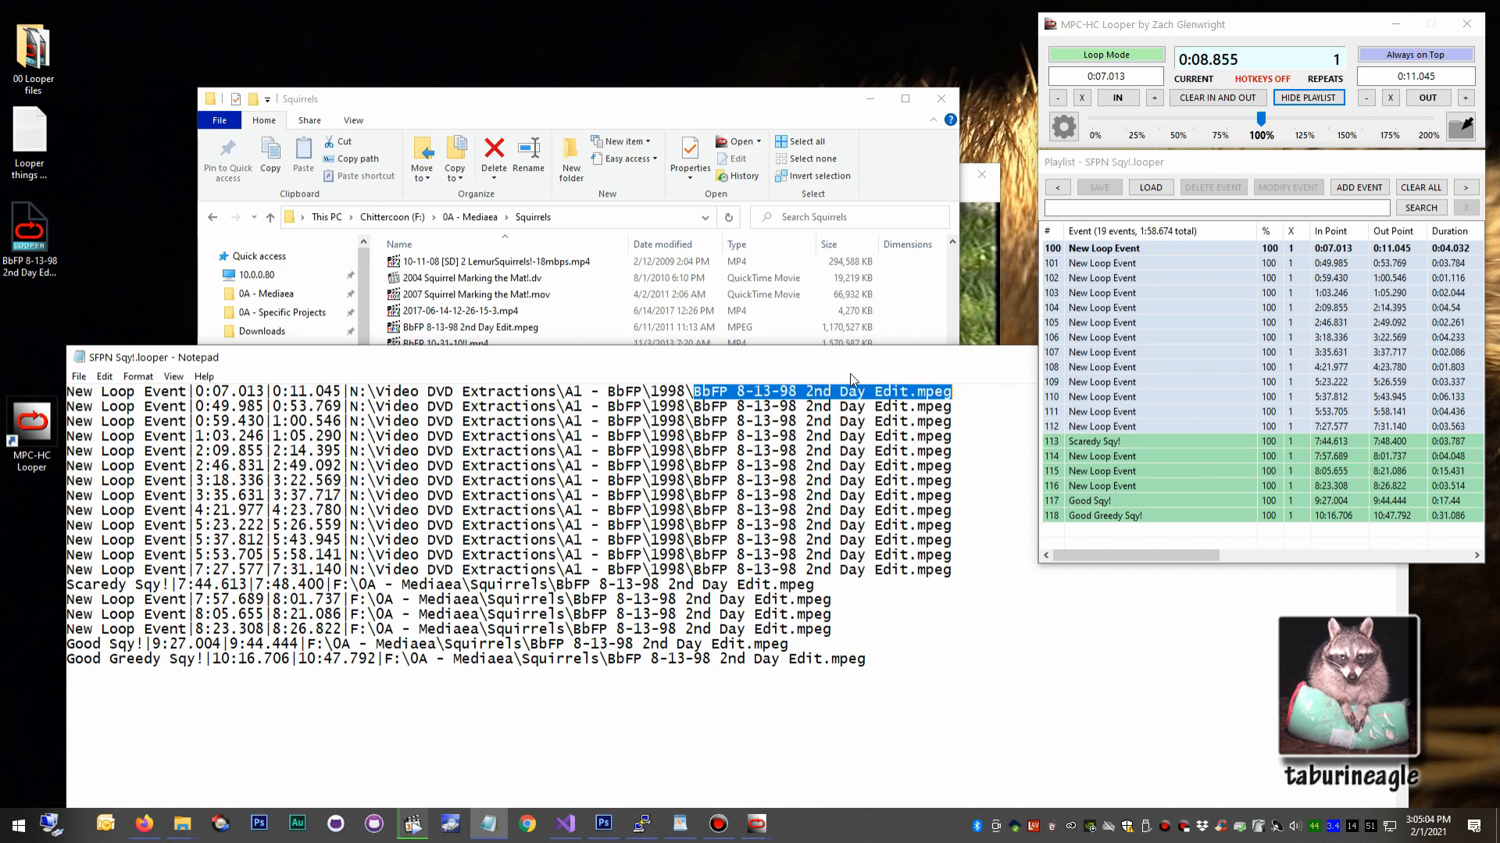
{"action": "left_click", "coordinate": [753, 137]}
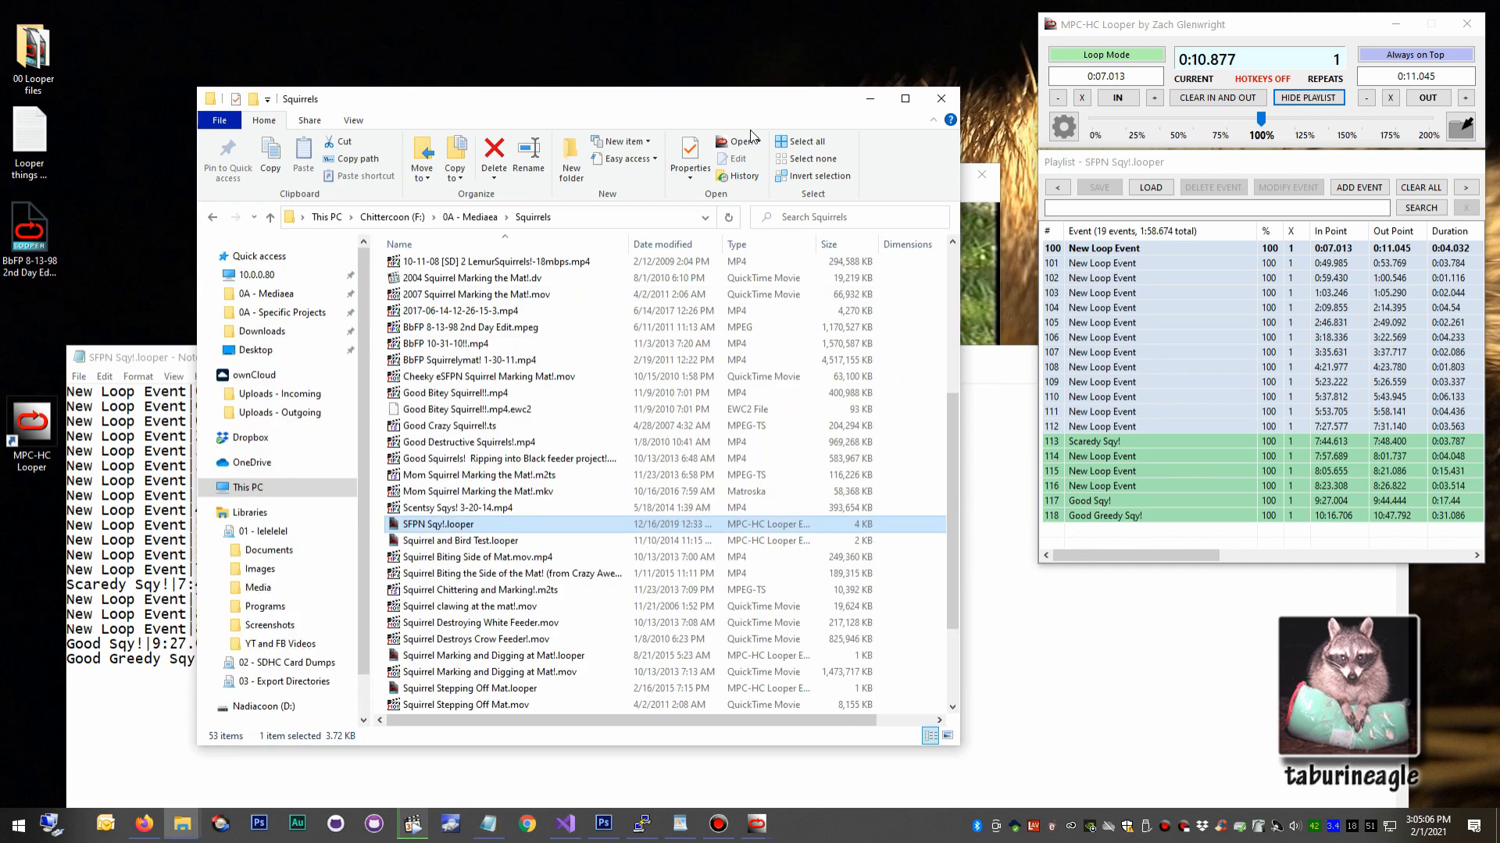
{"action": "left_click", "coordinate": [469, 327], "text": "ctrl"}
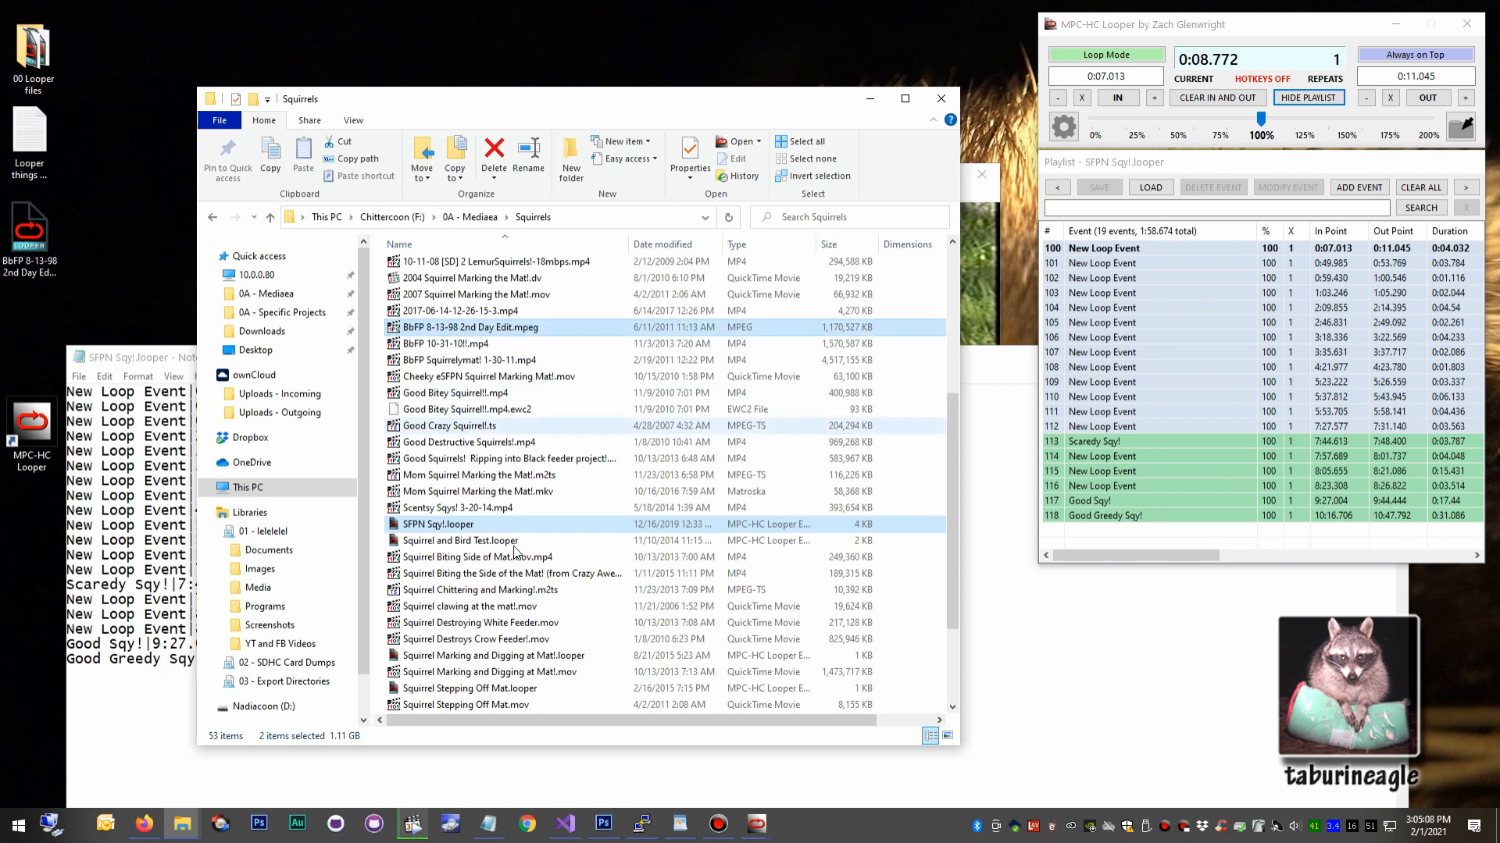
Select playlist events 113 through 118 and highlight the Scaredy Sqy! event's full media path in Notepad.
{"action": "left_click", "coordinate": [1089, 168]}
{"action": "left_click_drag", "start_coordinate": [1103, 447], "coordinate": [1107, 549]}
{"action": "left_click", "coordinate": [1061, 615]}
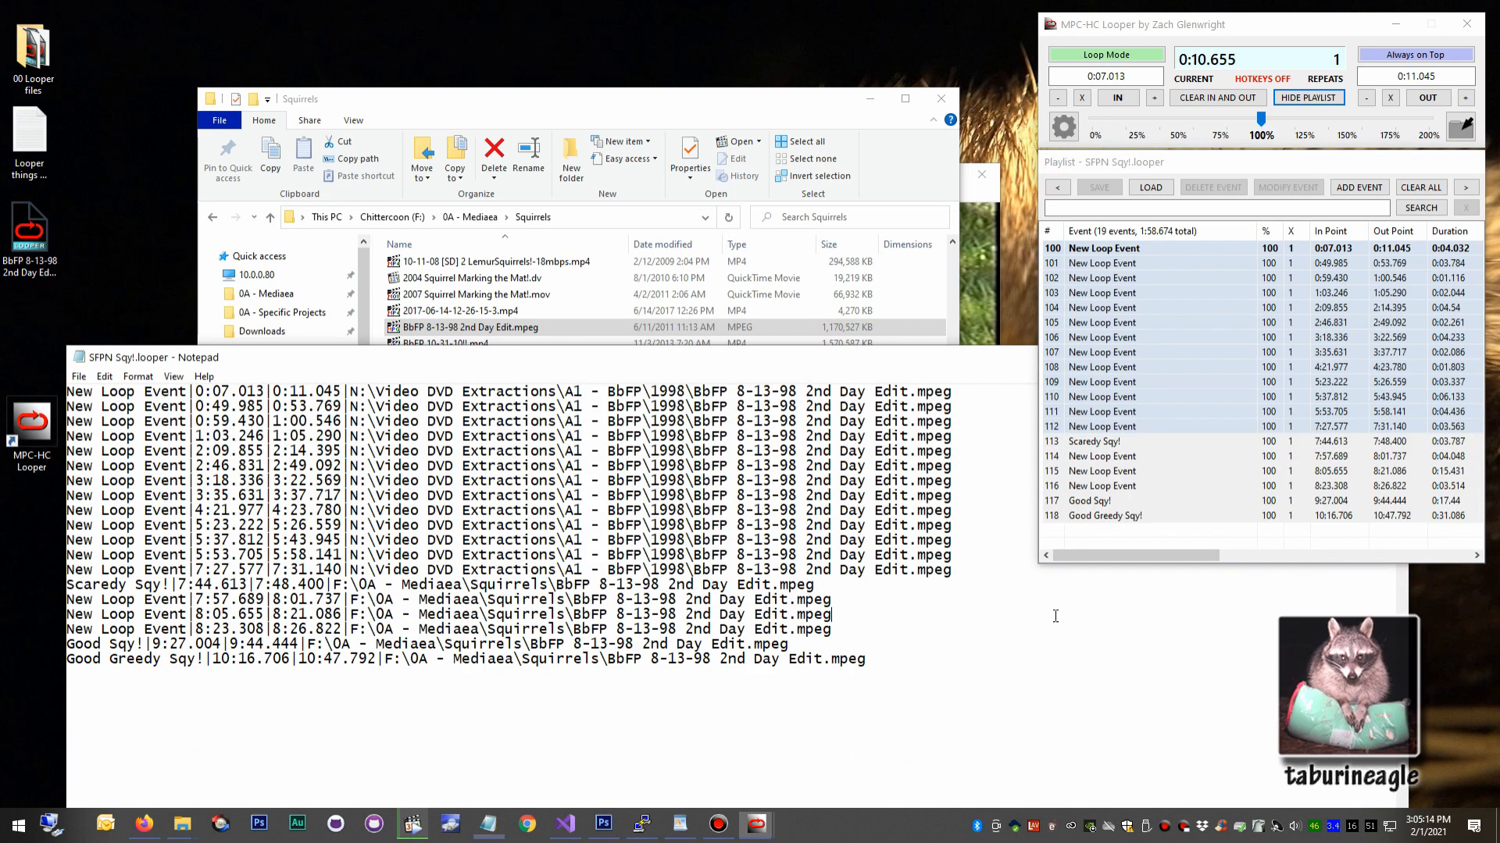
{"action": "left_click_drag", "start_coordinate": [332, 584], "coordinate": [817, 586]}
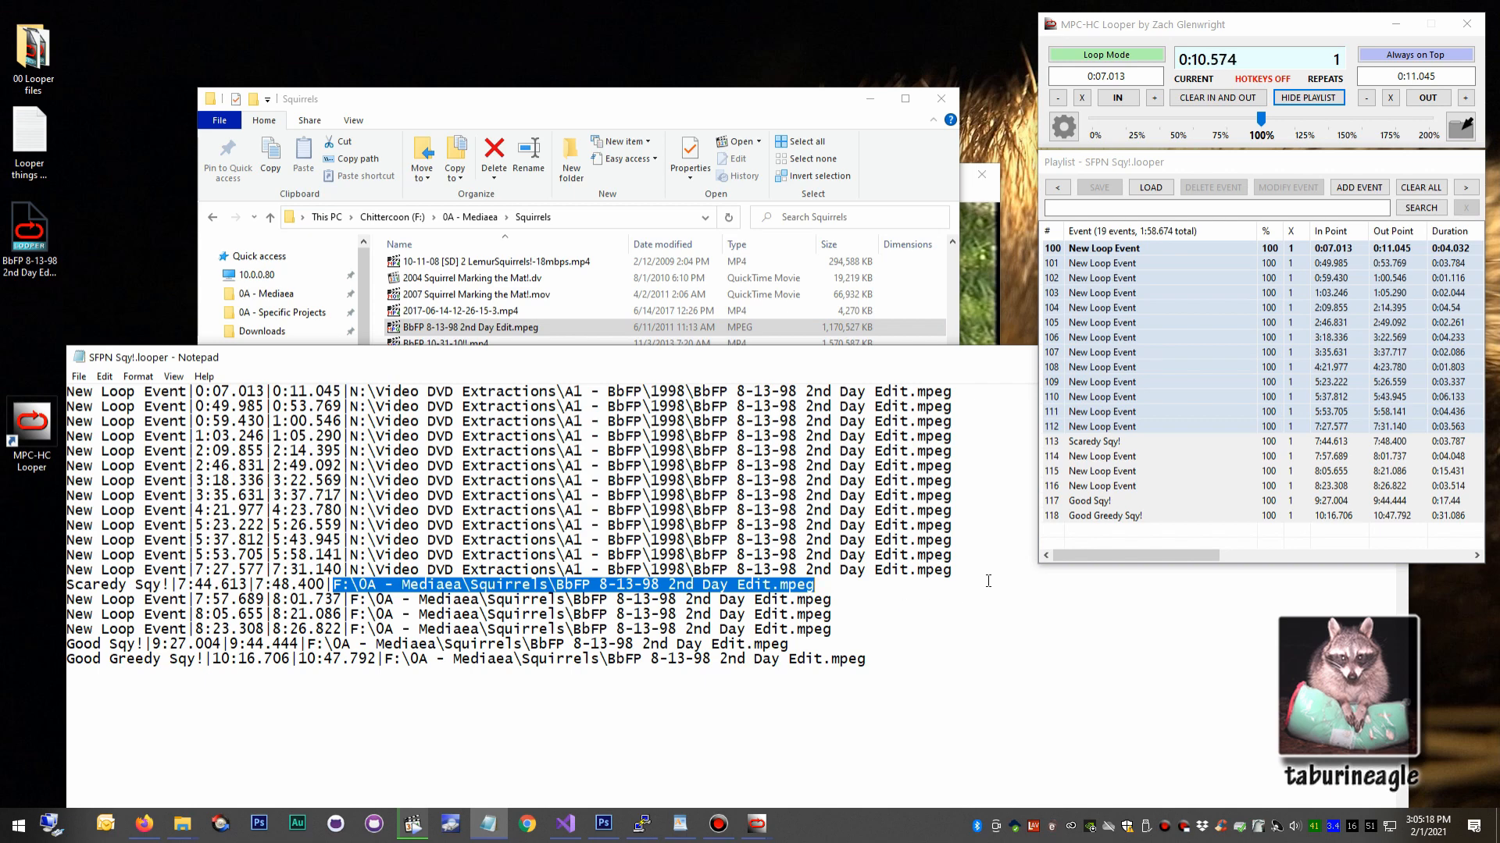
Select playlist events 100 through 112 and compare the third event's folder path, highlighted in Notepad, with the Squirrels folder in File Explorer.
{"action": "left_click", "coordinate": [1113, 396]}
{"action": "left_click", "coordinate": [1112, 426]}
{"action": "left_click", "coordinate": [1112, 265], "text": "shift"}
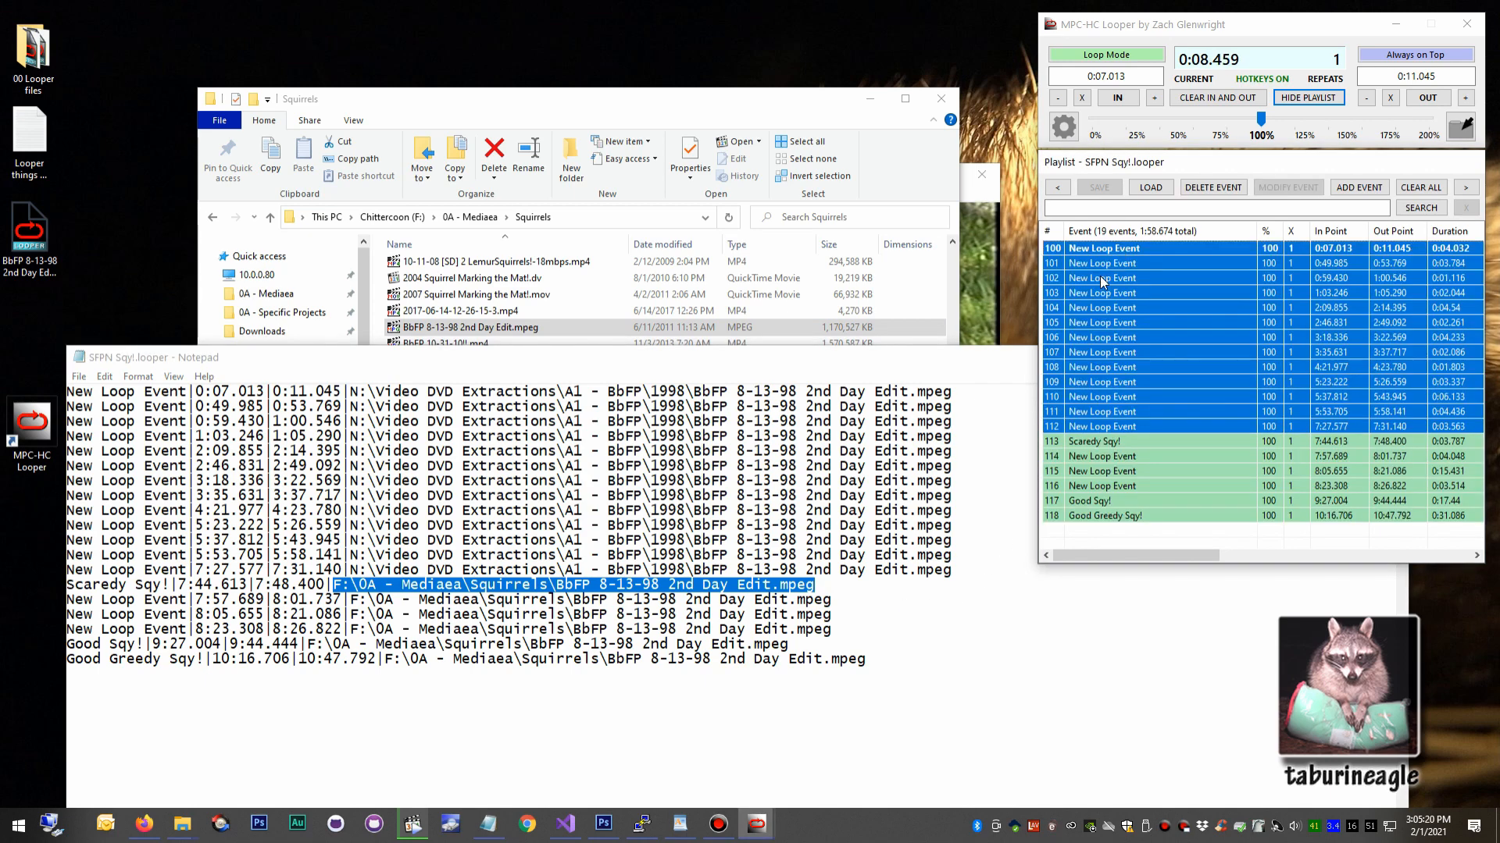
{"action": "left_click_drag", "start_coordinate": [349, 421], "coordinate": [722, 419]}
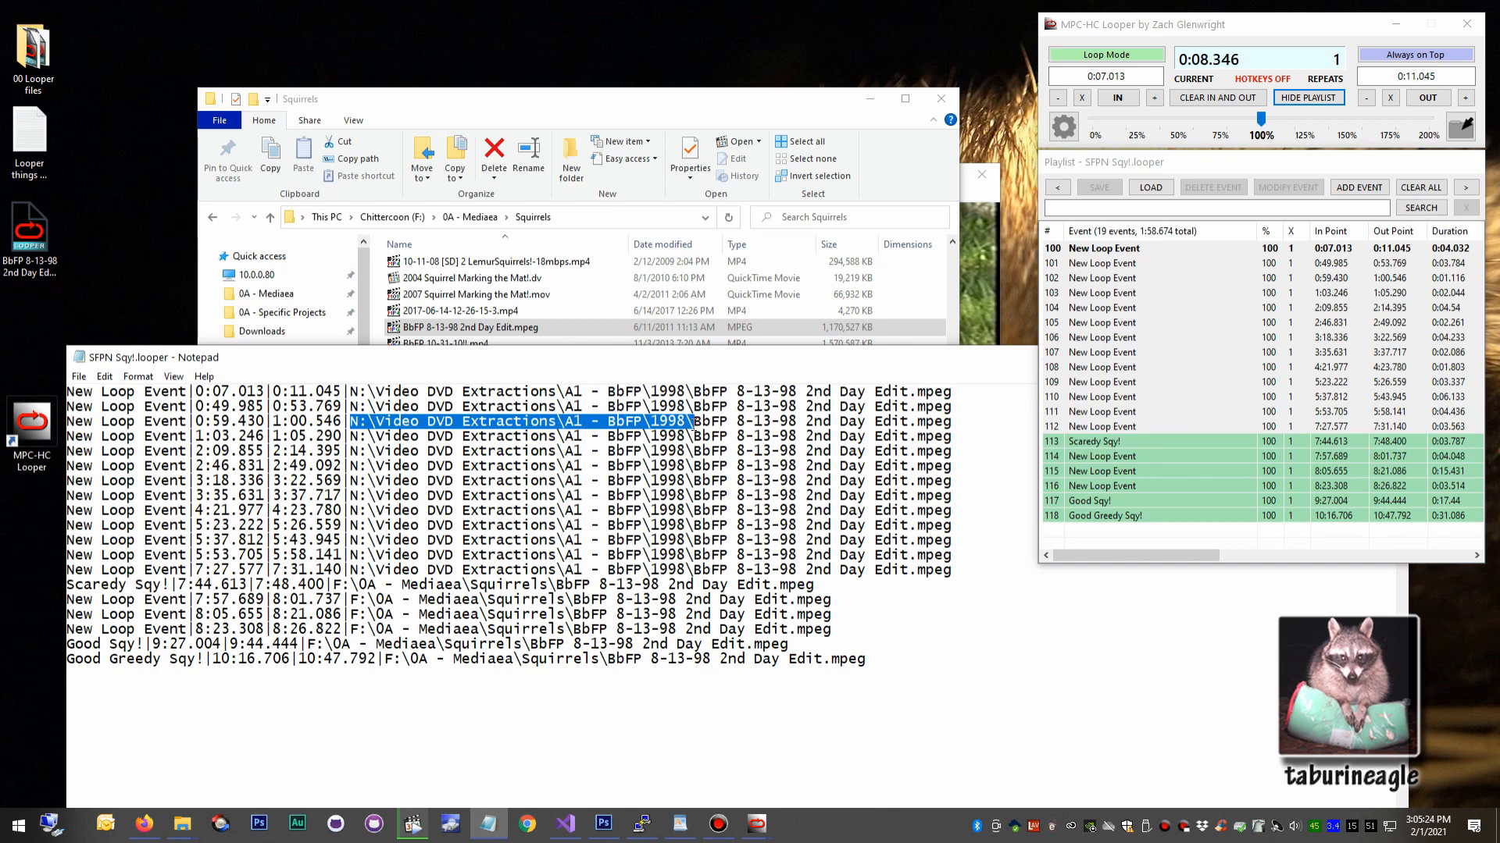
{"action": "left_click", "coordinate": [609, 129]}
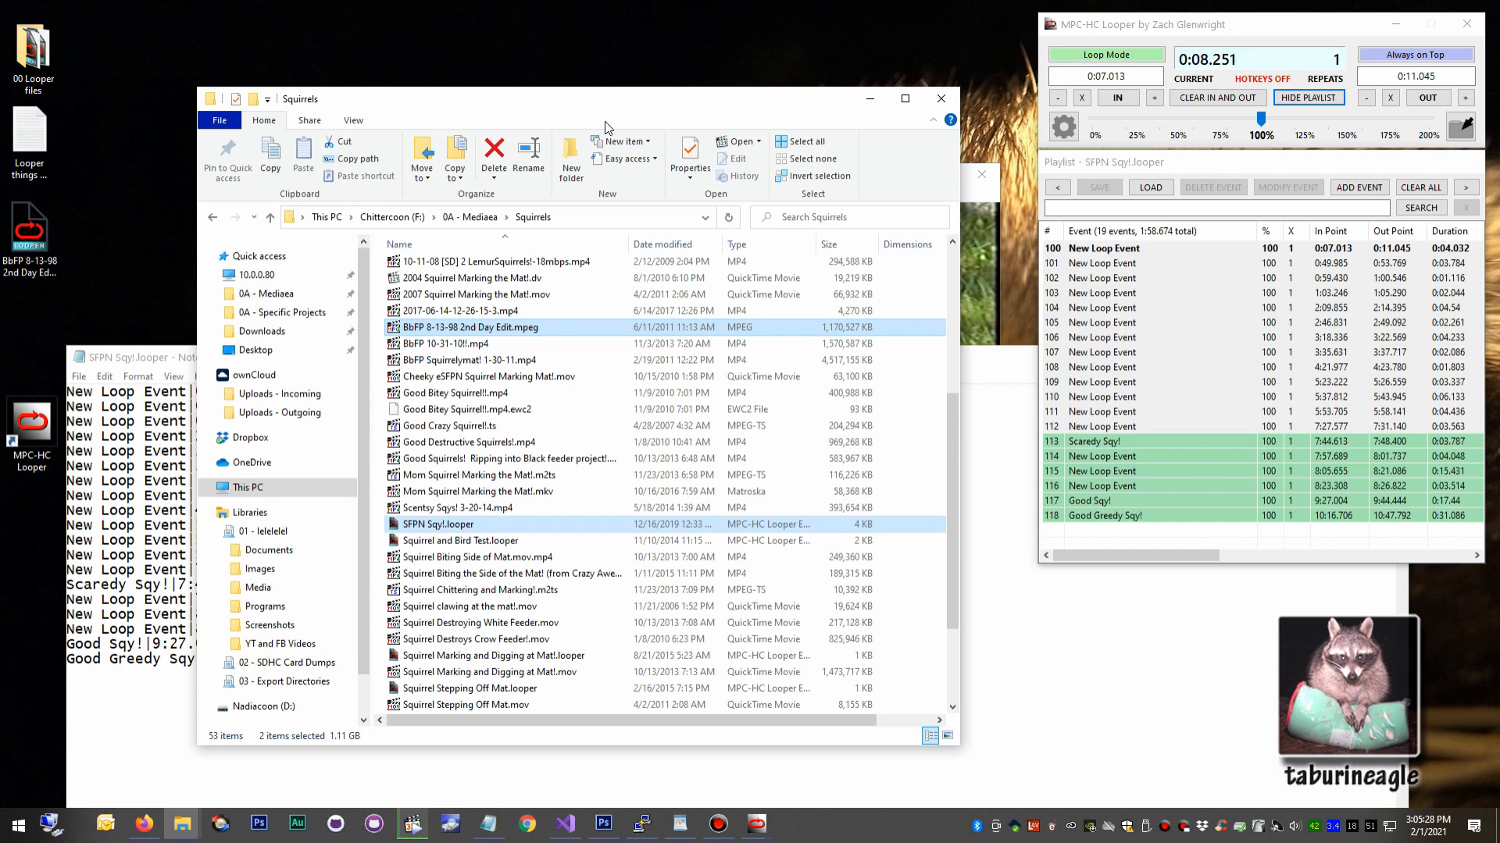
Bring the video player forward and play playlist events 109, 113, 116, 108, 104 and 107 one after another.
{"action": "left_click", "coordinate": [1094, 291]}
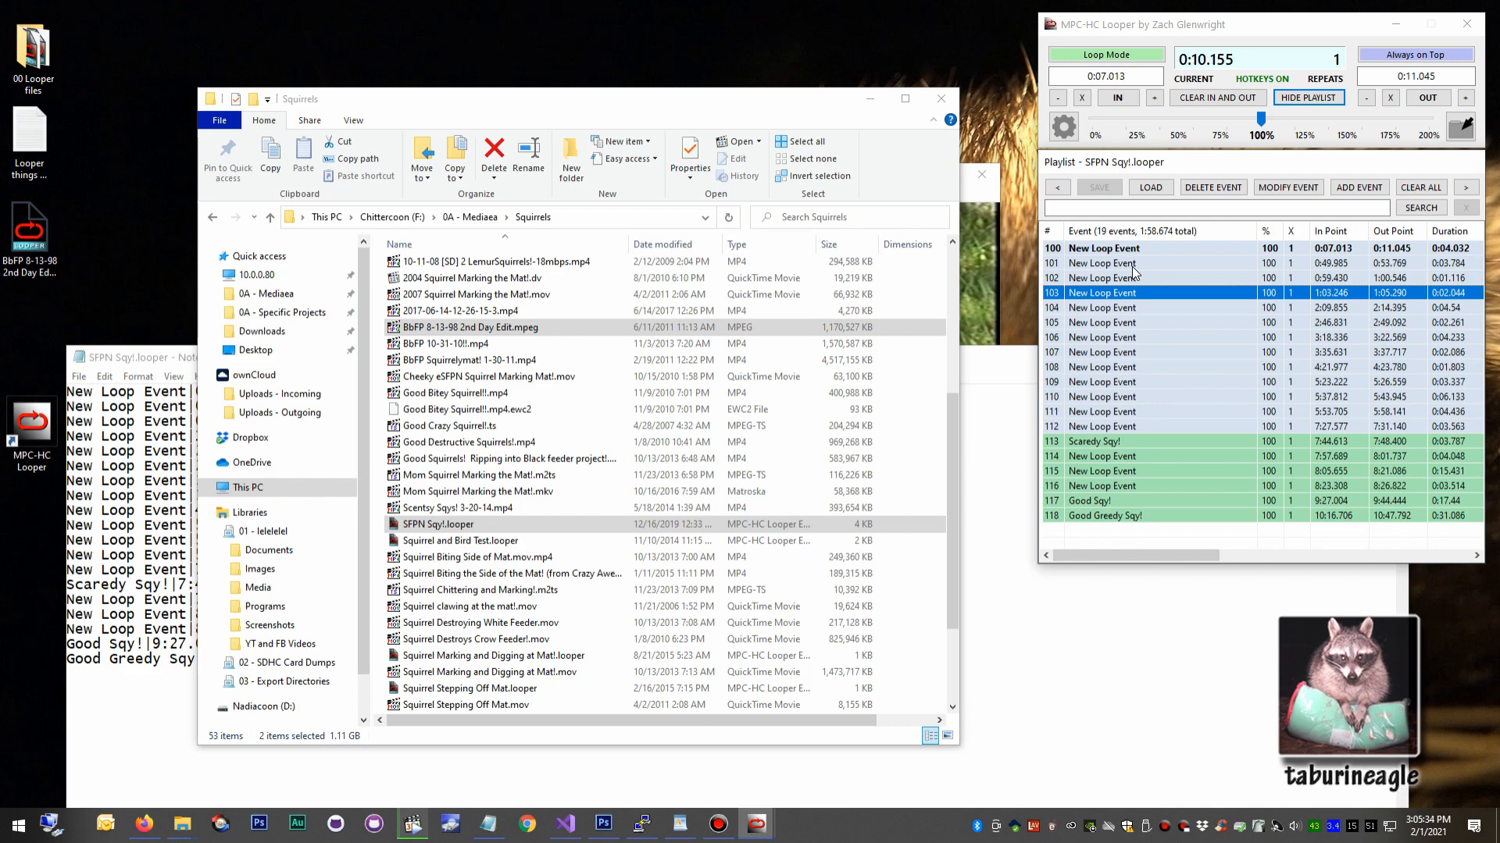
{"action": "left_click", "coordinate": [980, 227]}
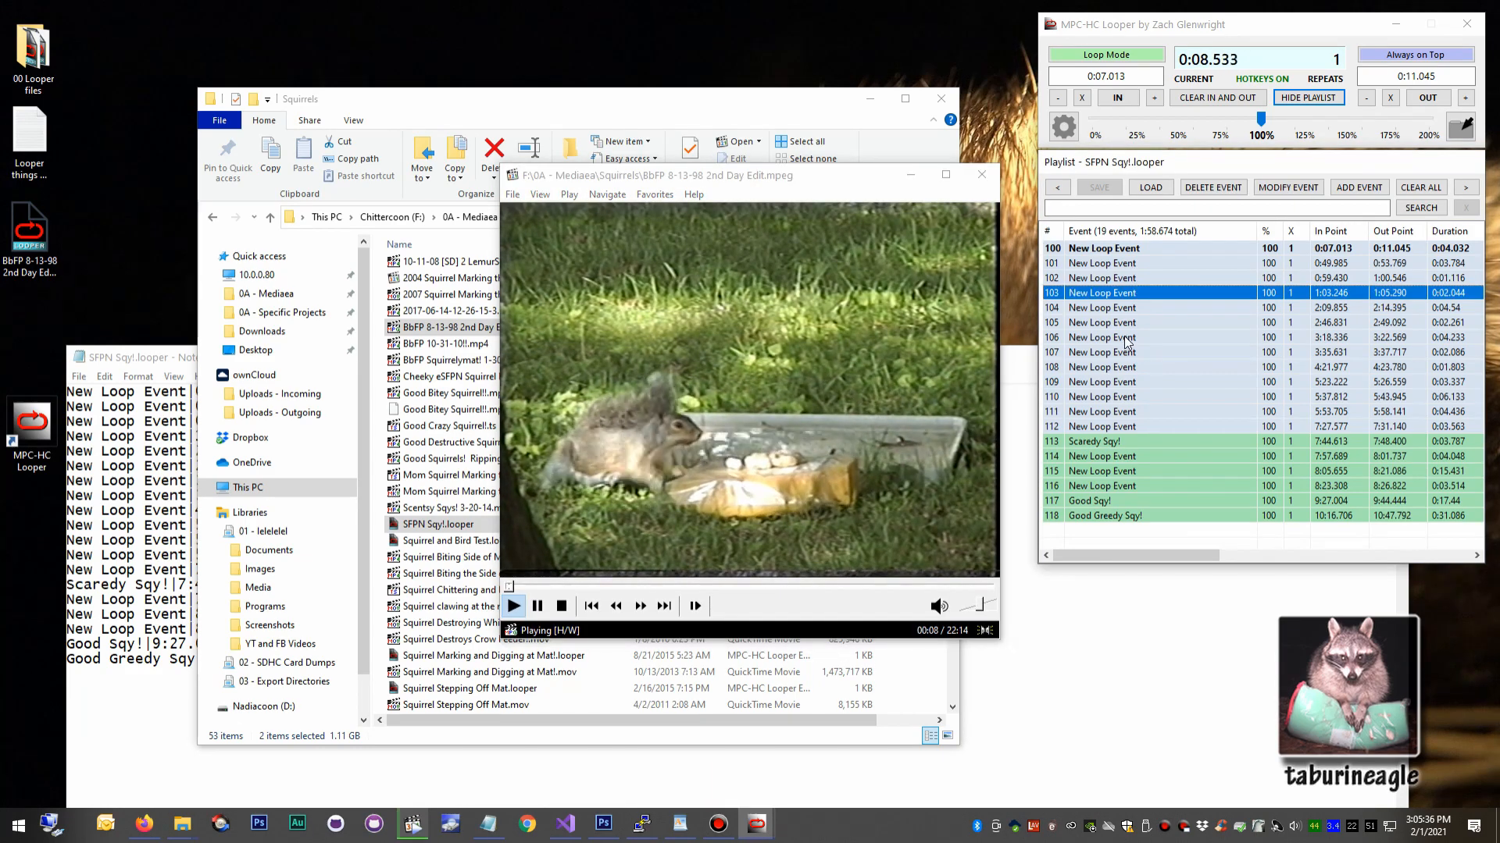
{"action": "left_click", "coordinate": [1128, 341]}
{"action": "double_click", "coordinate": [1130, 388]}
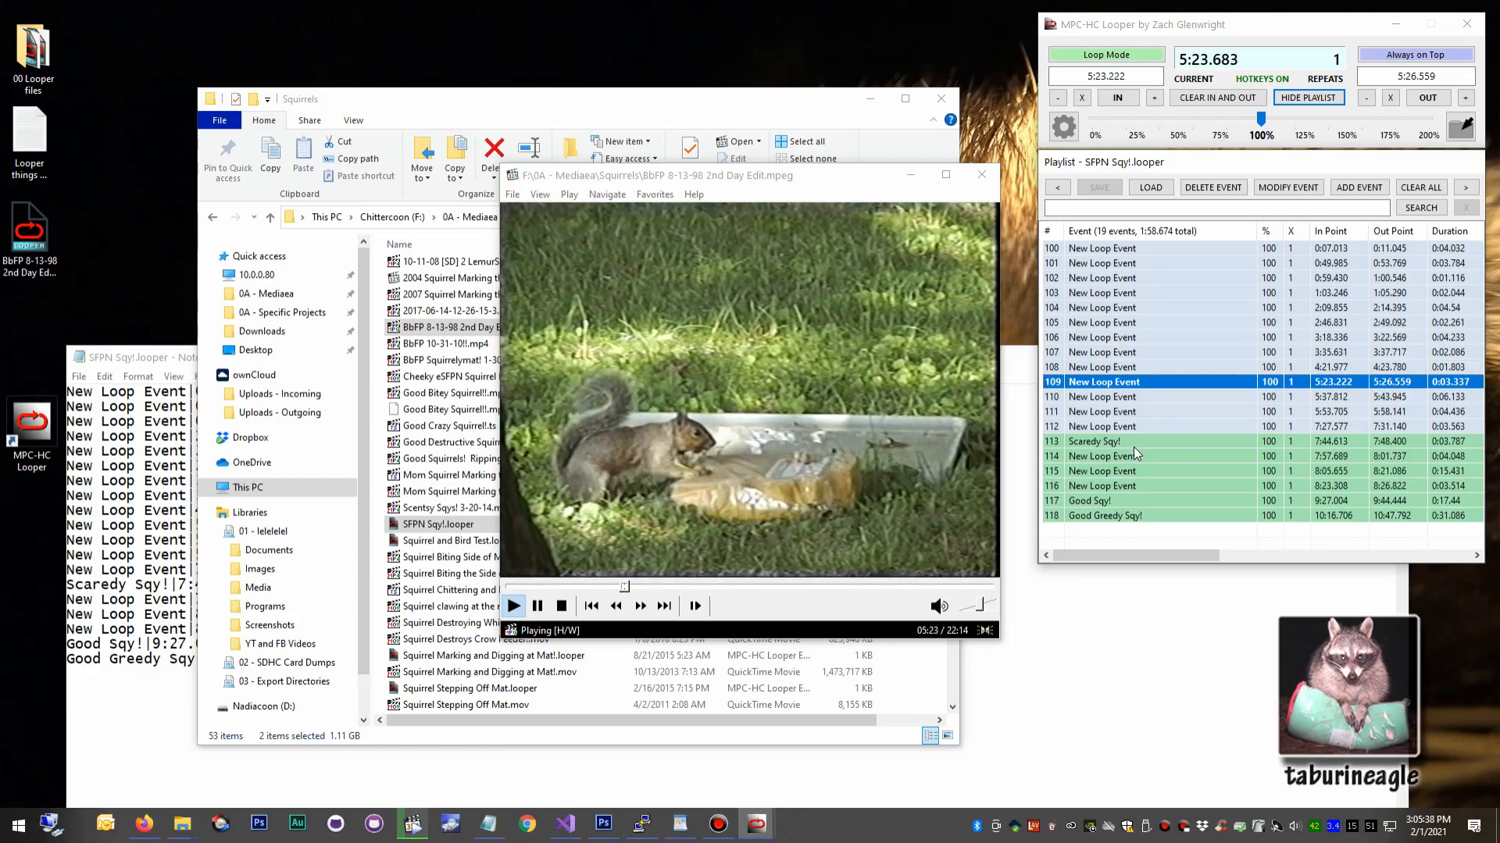
{"action": "double_click", "coordinate": [1133, 443]}
{"action": "double_click", "coordinate": [1140, 486]}
{"action": "left_click", "coordinate": [1155, 370]}
{"action": "double_click", "coordinate": [1155, 370]}
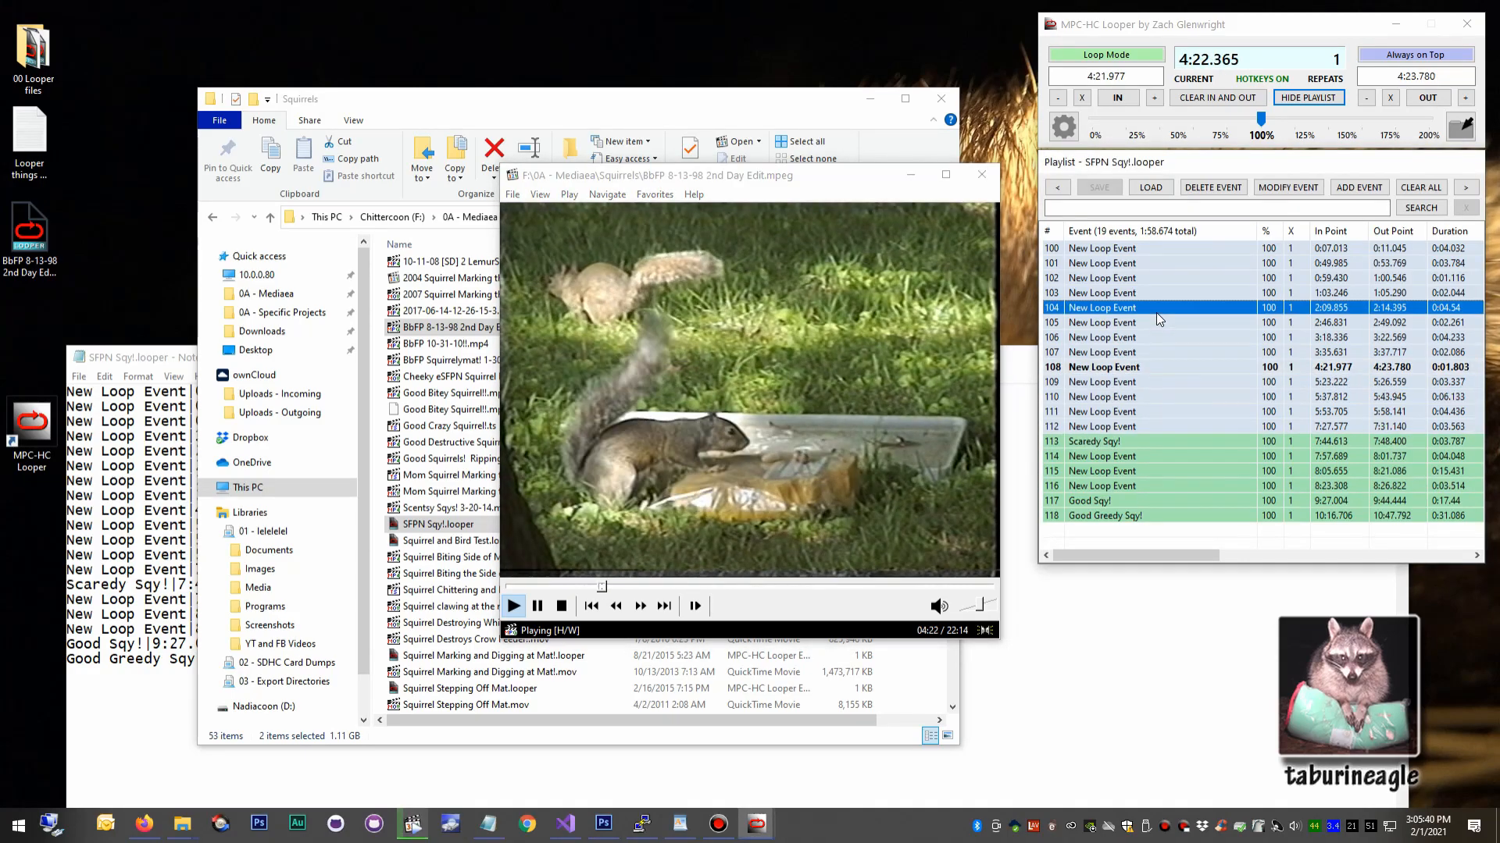
{"action": "double_click", "coordinate": [1155, 311]}
{"action": "double_click", "coordinate": [1158, 352]}
Load Squirrel and Bird Test.looper from the Squirrels folder and select playlist events 103 through 109.
{"action": "left_click", "coordinate": [1150, 188]}
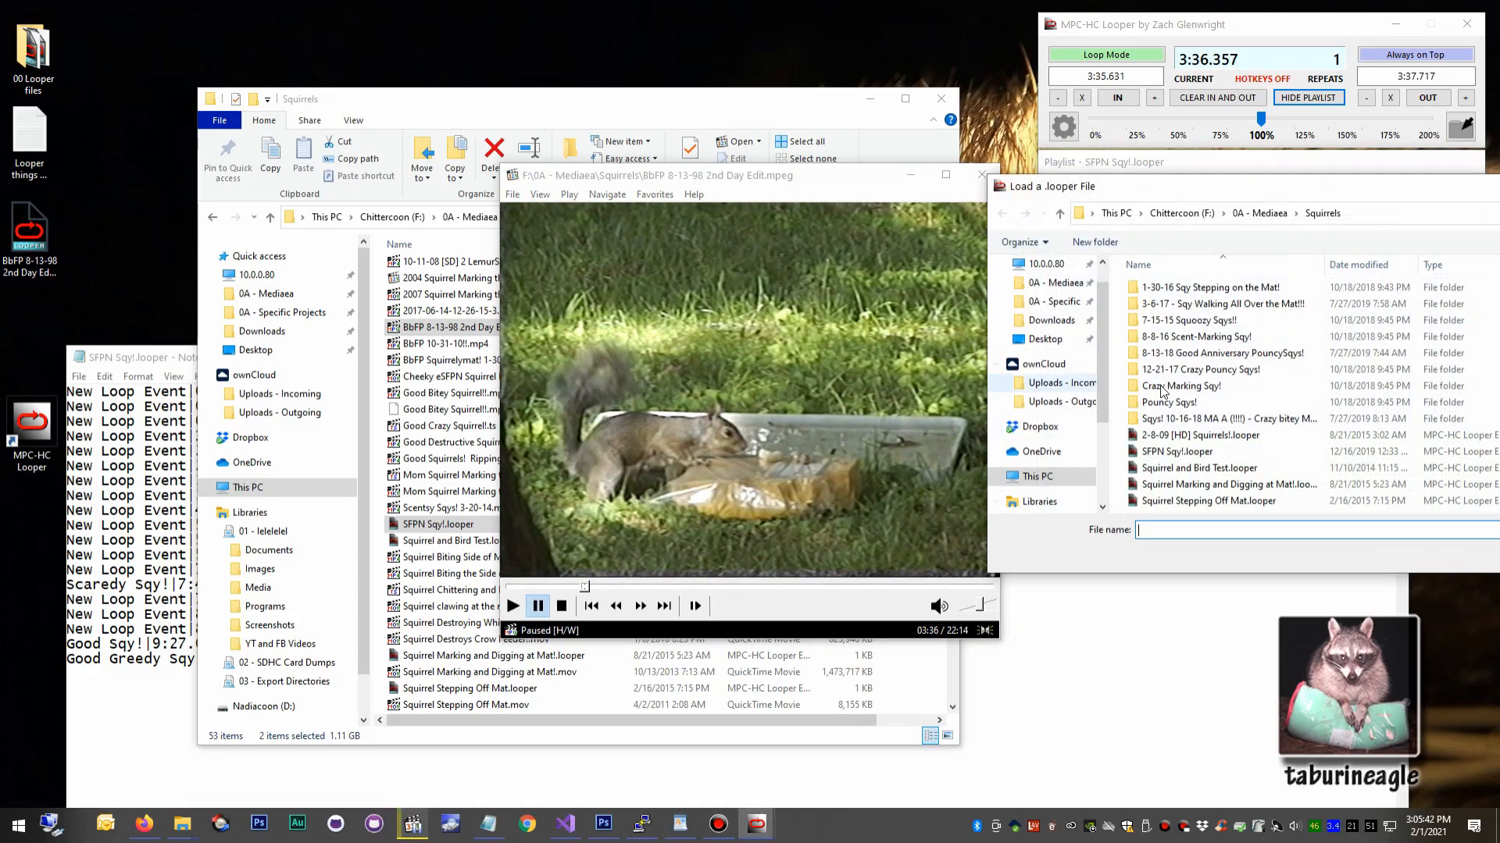
{"action": "left_click", "coordinate": [1225, 470]}
{"action": "double_click", "coordinate": [1225, 470]}
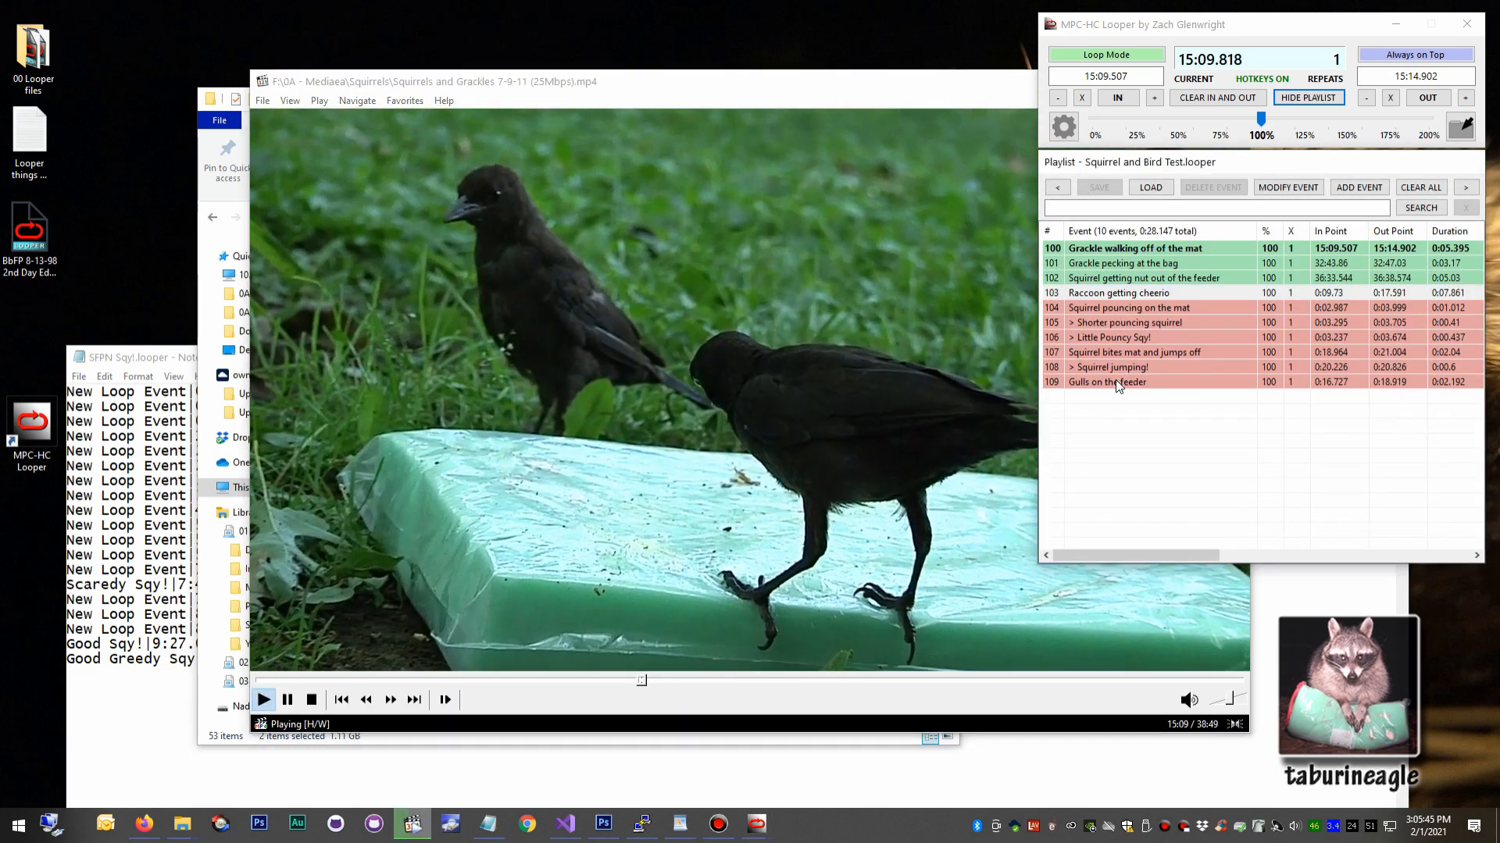
{"action": "middle_click", "coordinate": [1122, 389]}
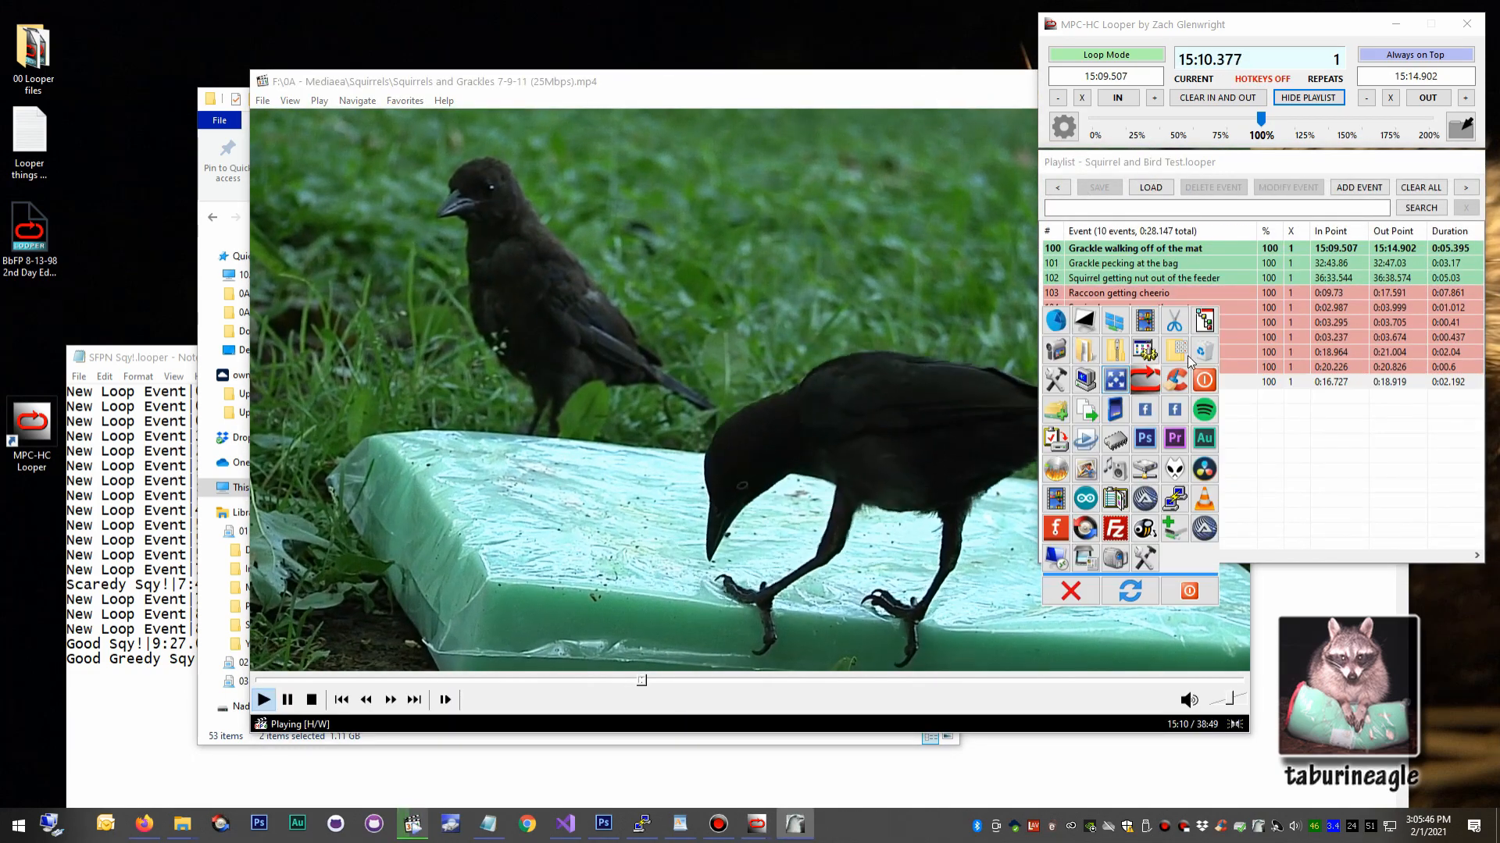
{"action": "left_click", "coordinate": [1153, 337]}
{"action": "left_click", "coordinate": [1156, 293]}
{"action": "left_click", "coordinate": [1148, 382], "text": "shift"}
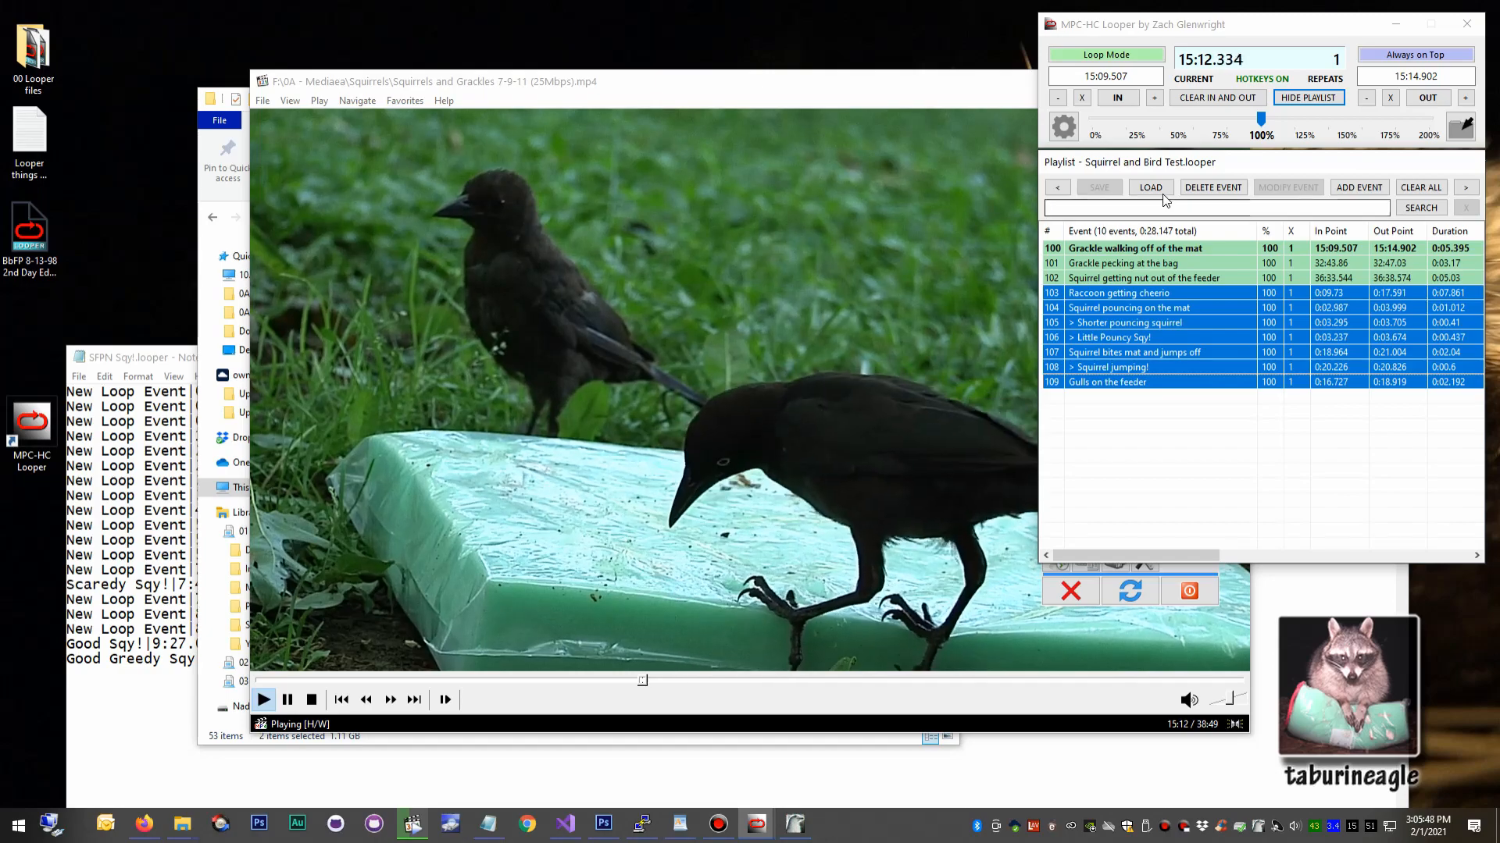
Undock the playlist window from the main looper window and widen it until the File Path column shows.
{"action": "left_click_drag", "start_coordinate": [1122, 180], "coordinate": [577, 218]}
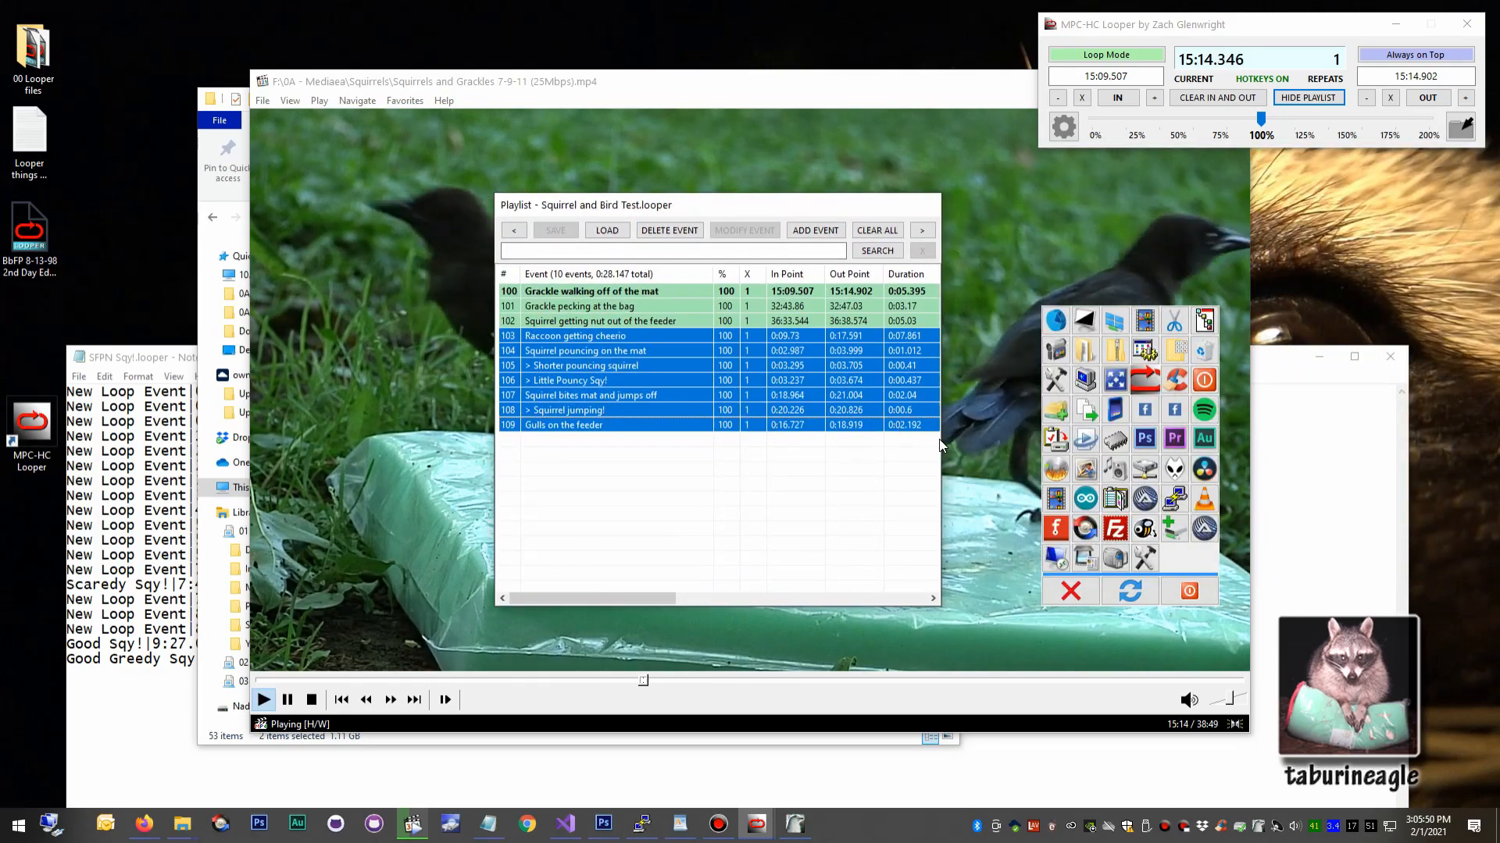
{"action": "left_click_drag", "start_coordinate": [942, 440], "coordinate": [1241, 442]}
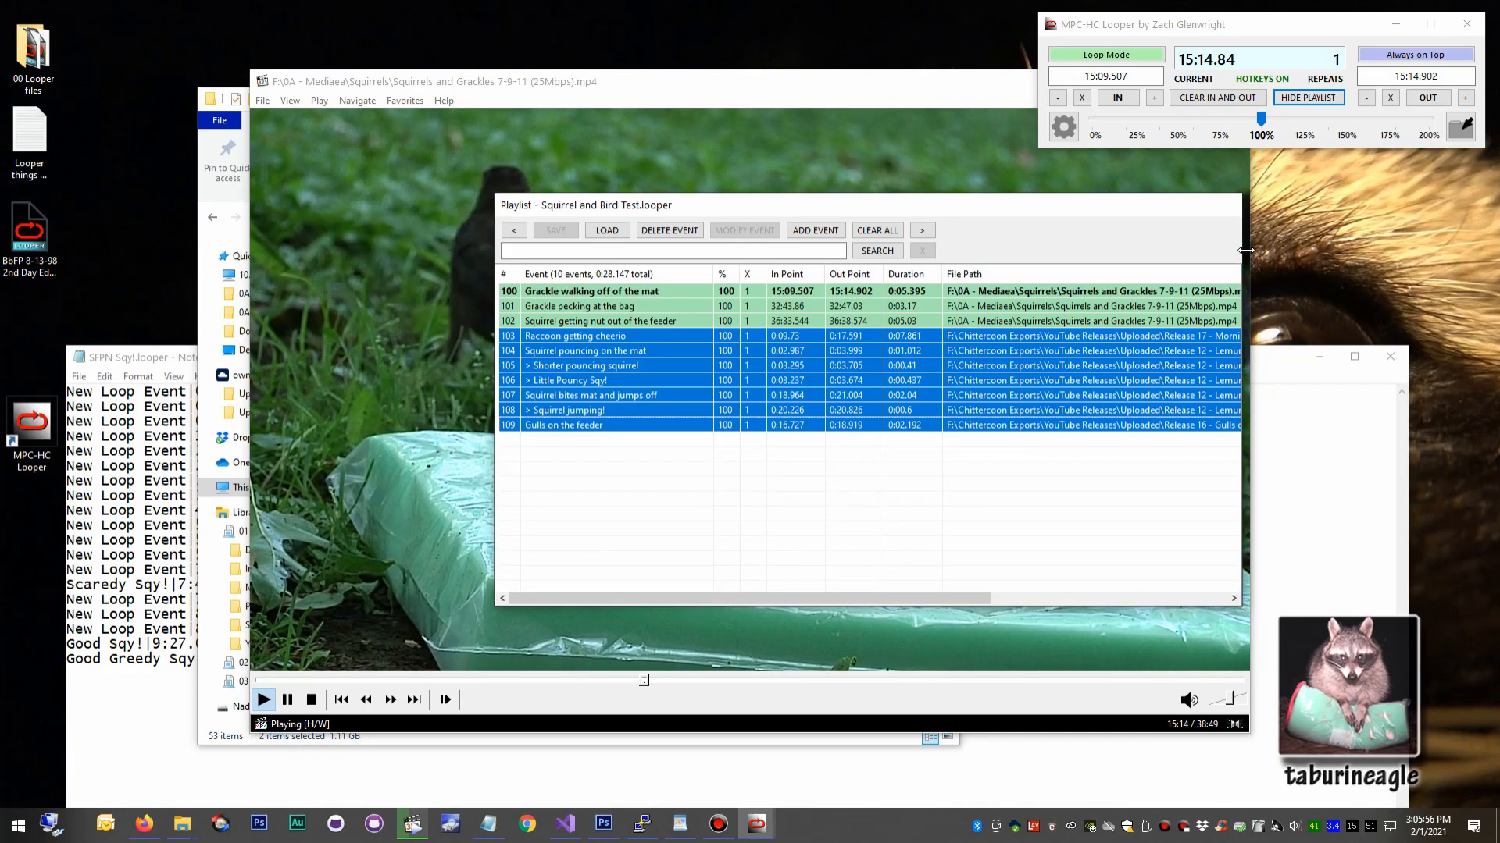
{"action": "left_click_drag", "start_coordinate": [1242, 256], "coordinate": [1367, 256]}
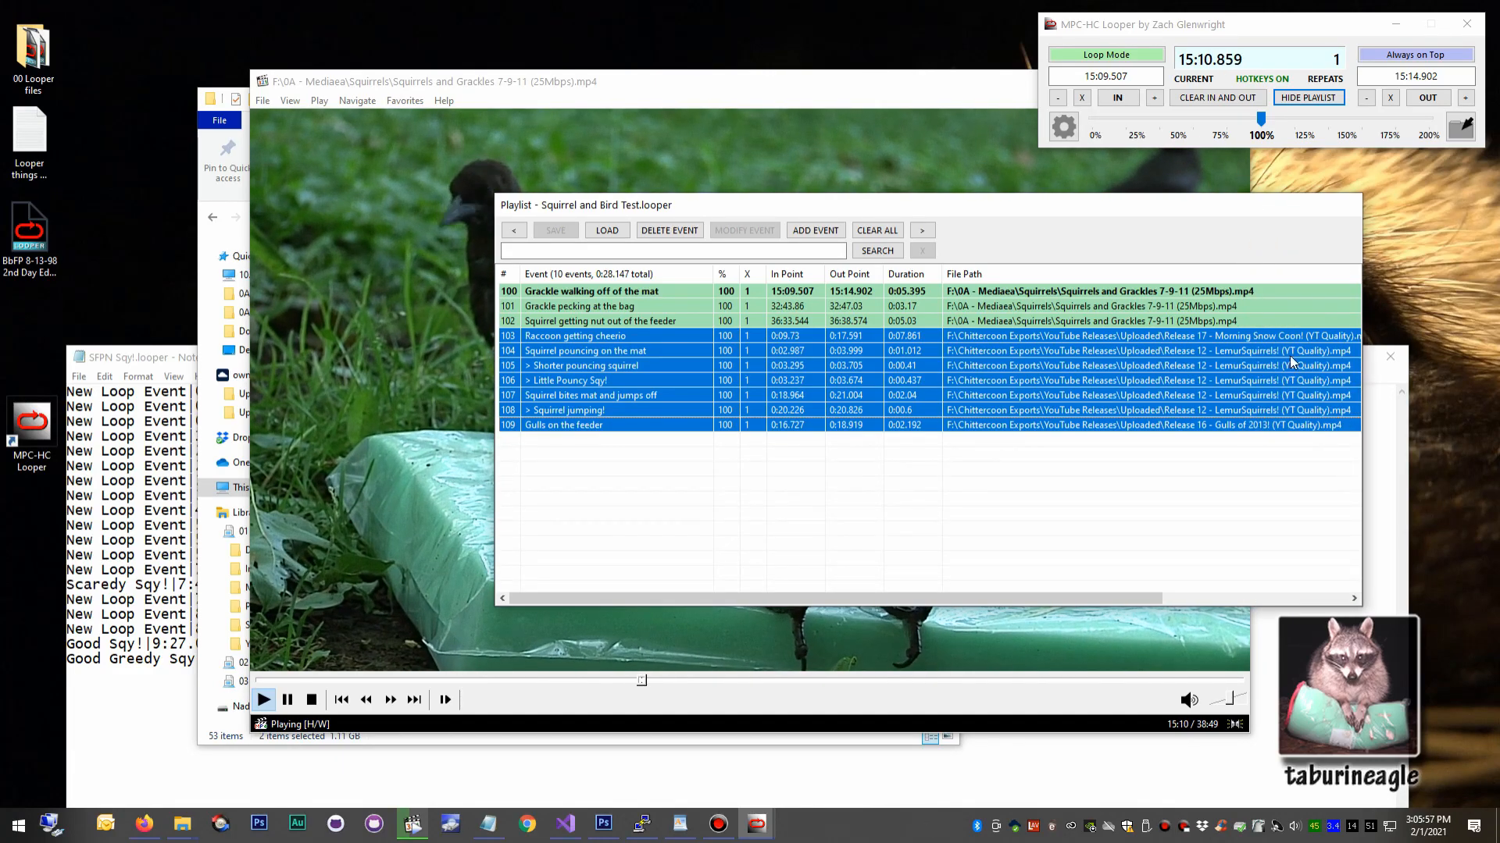
Place File Explorer beside the playlist and open the Chittercoon Exports folder on the Chittercoon (F:) drive.
{"action": "left_click", "coordinate": [1383, 380]}
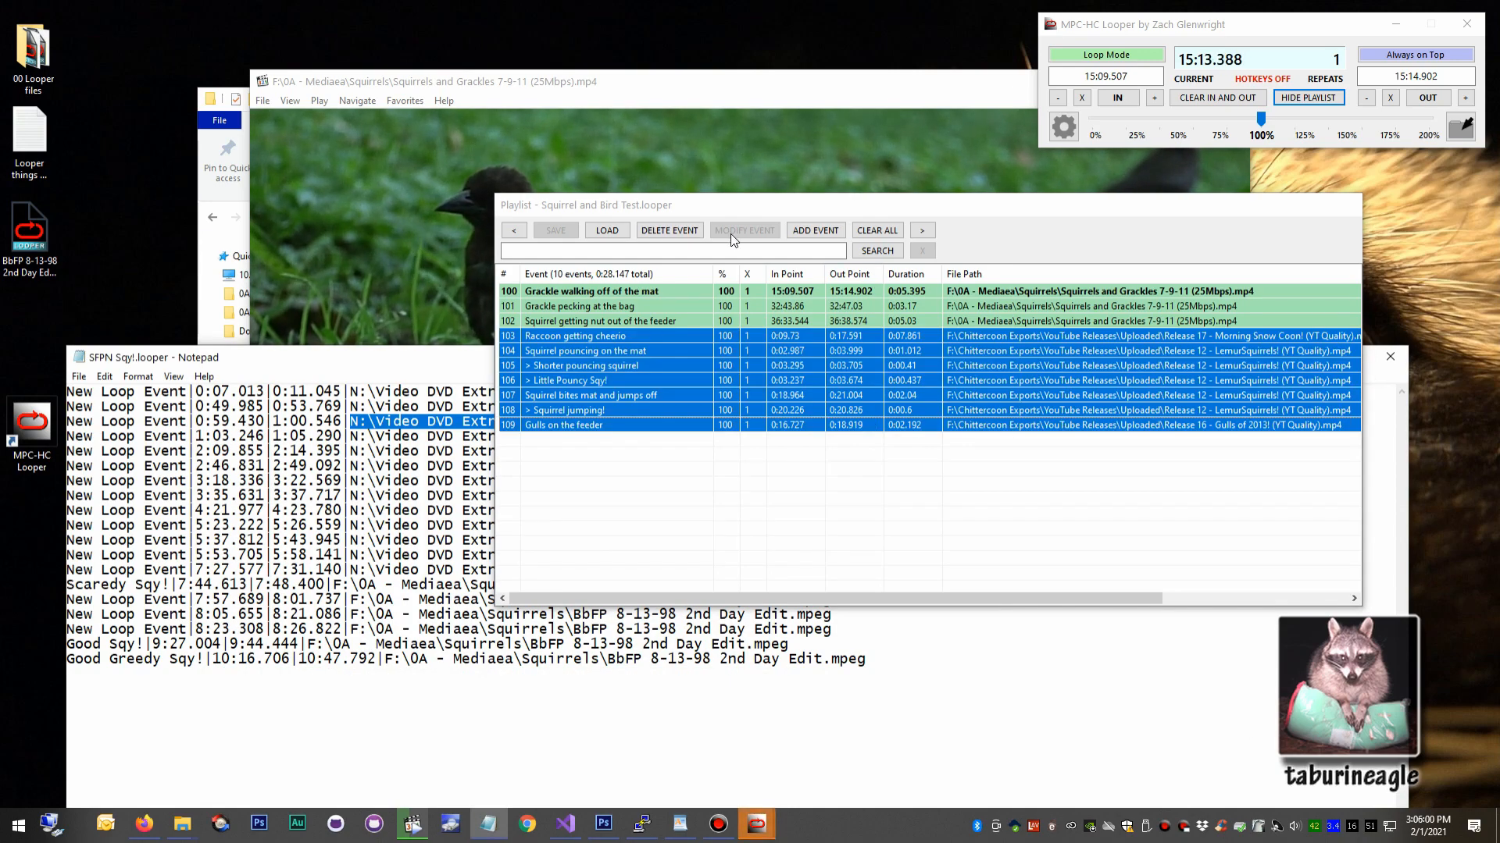
{"action": "left_click", "coordinate": [204, 201]}
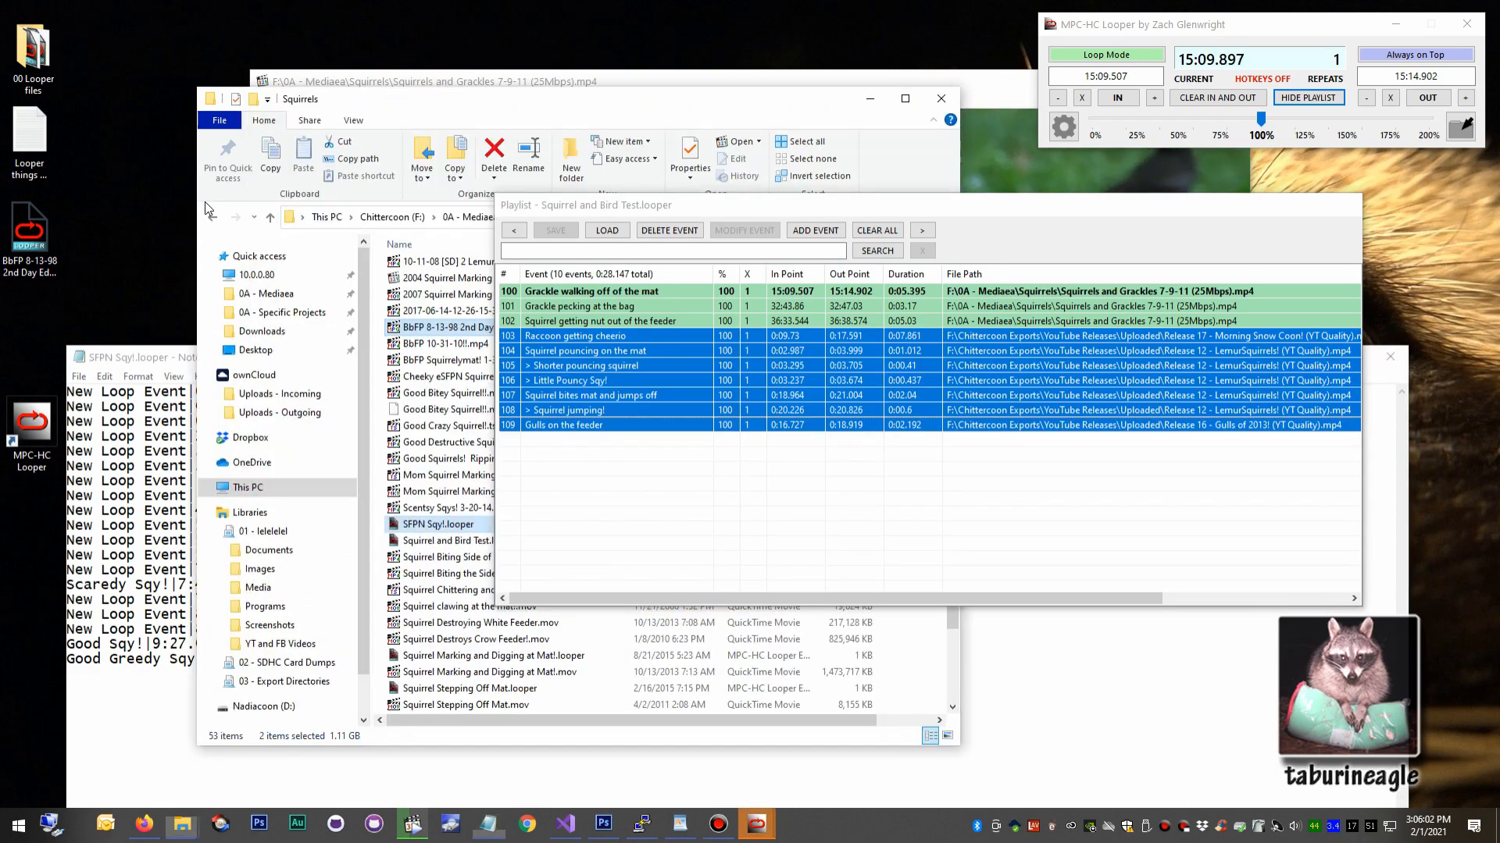
{"action": "left_click", "coordinate": [312, 487]}
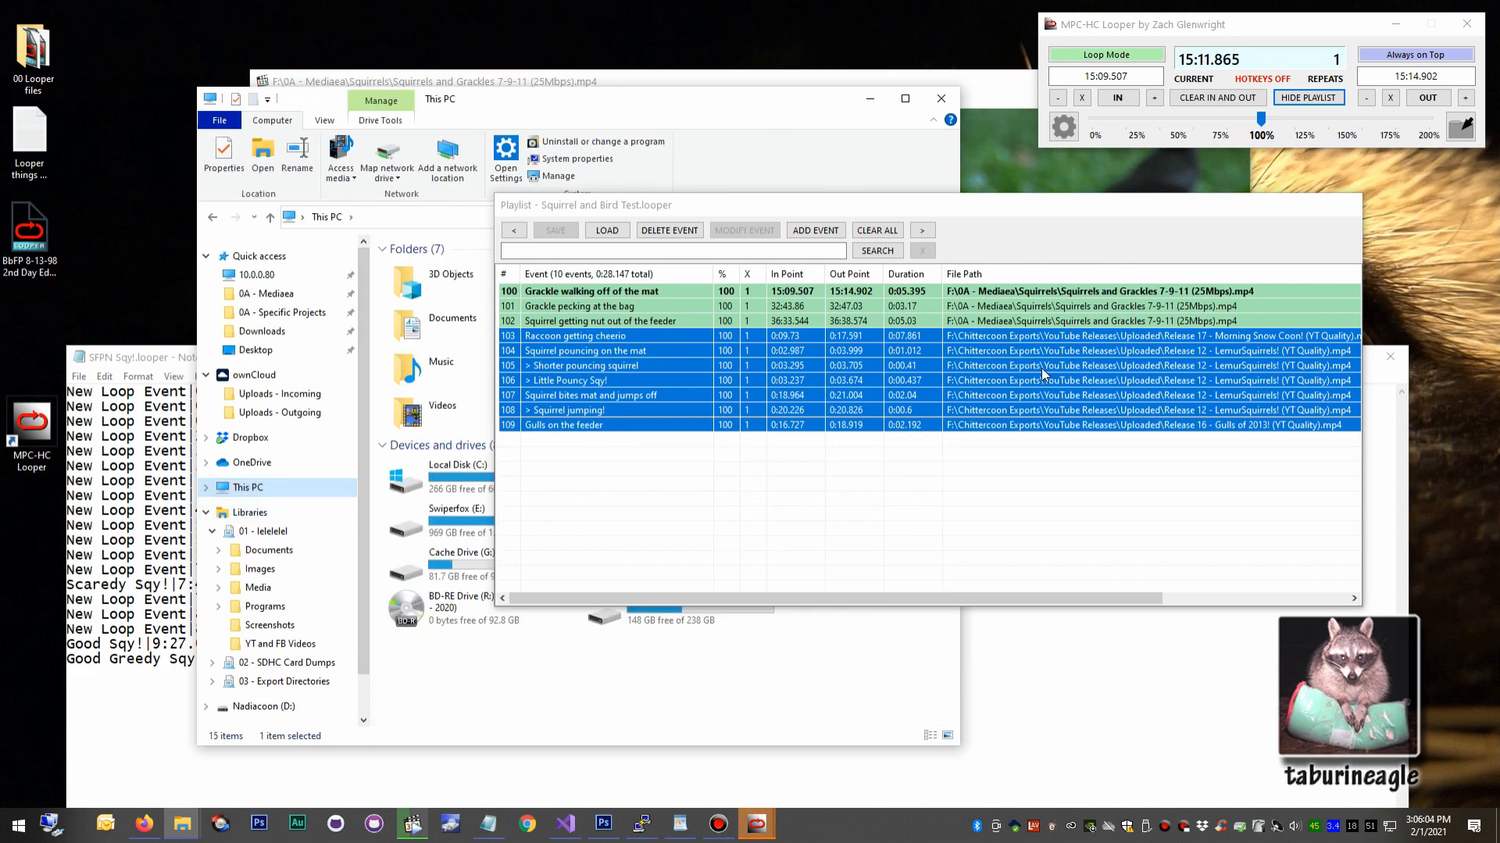
{"action": "left_click_drag", "start_coordinate": [718, 204], "coordinate": [822, 130]}
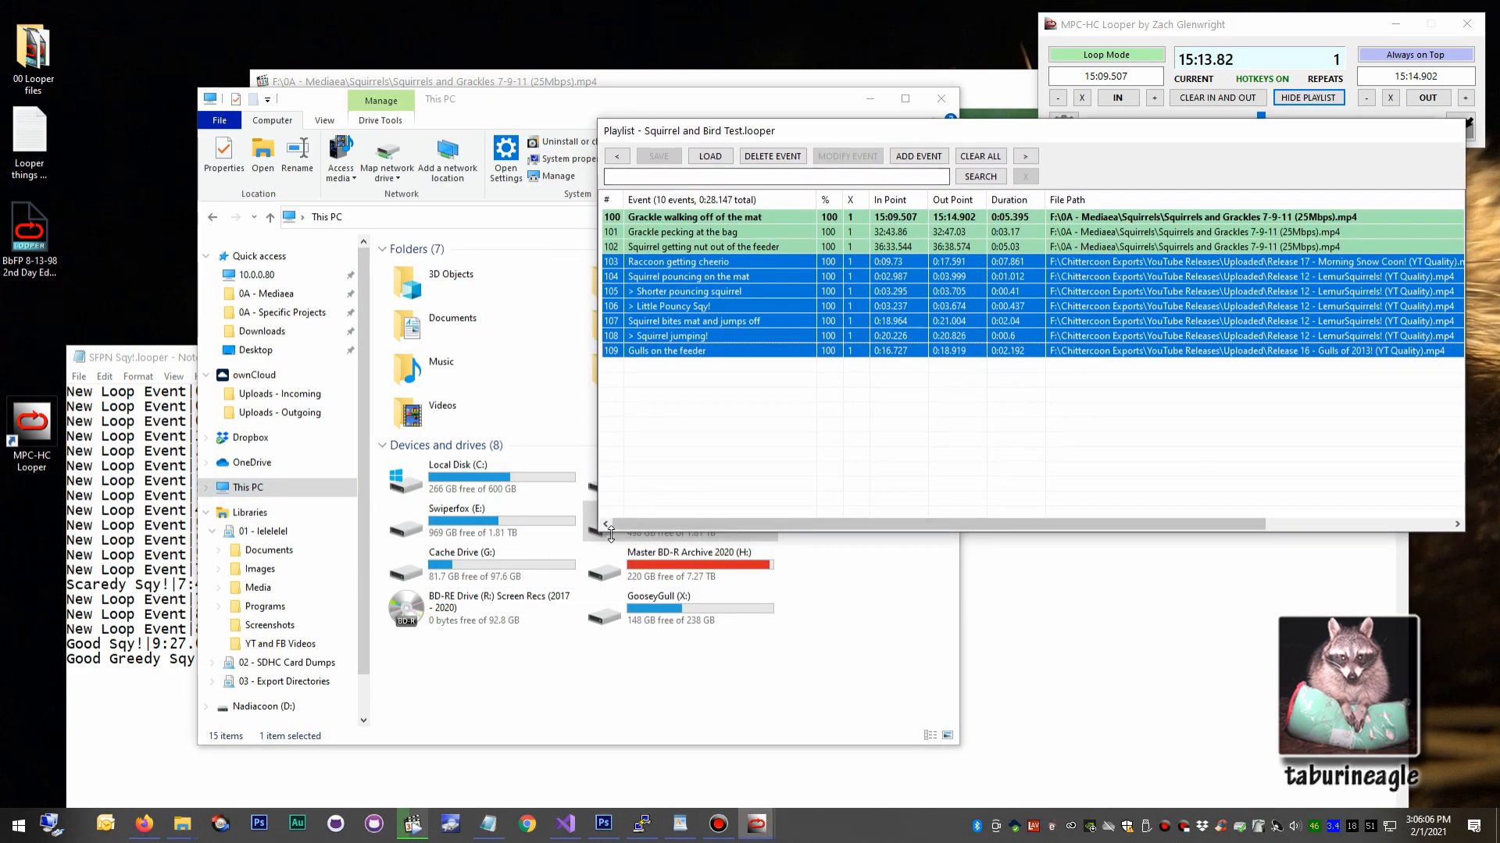
{"action": "left_click_drag", "start_coordinate": [565, 102], "coordinate": [408, 117]}
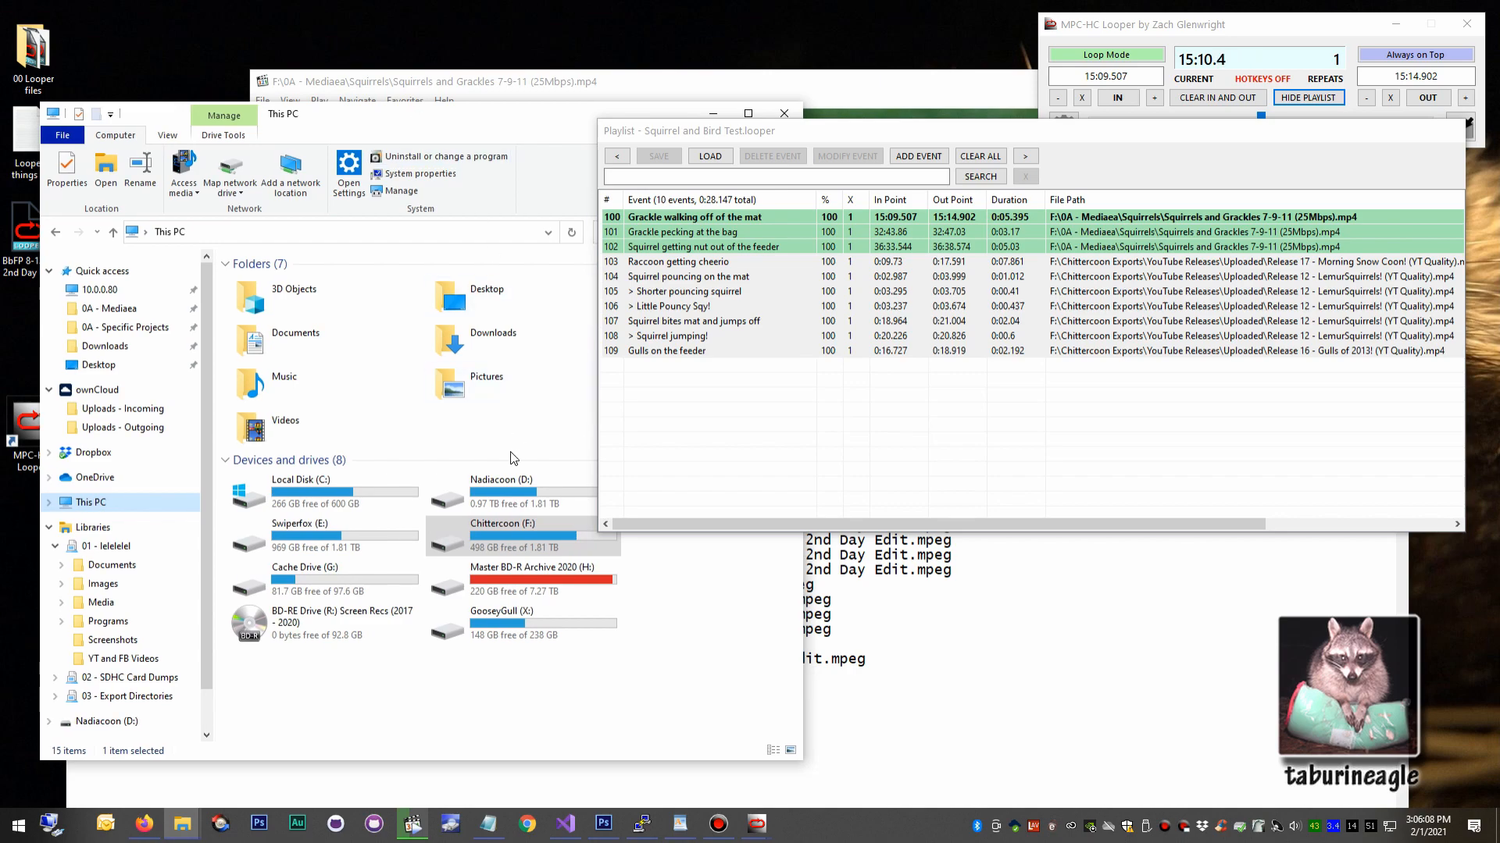
{"action": "double_click", "coordinate": [499, 547]}
{"action": "double_click", "coordinate": [298, 316]}
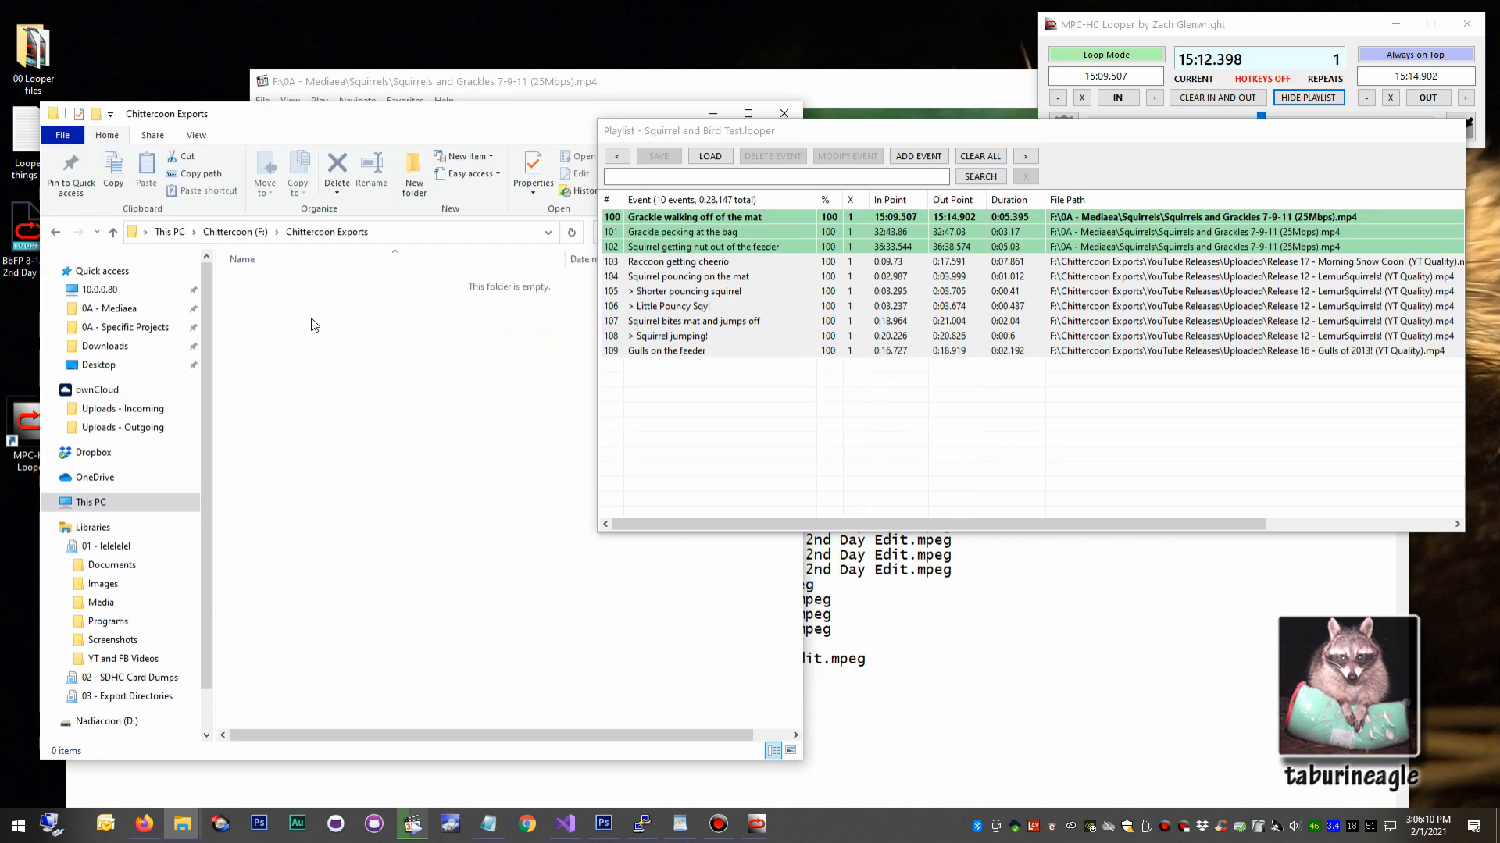
Dock the playlist back beneath the main looper window and clear the selection of events 103 through 109.
{"action": "left_click", "coordinate": [963, 297]}
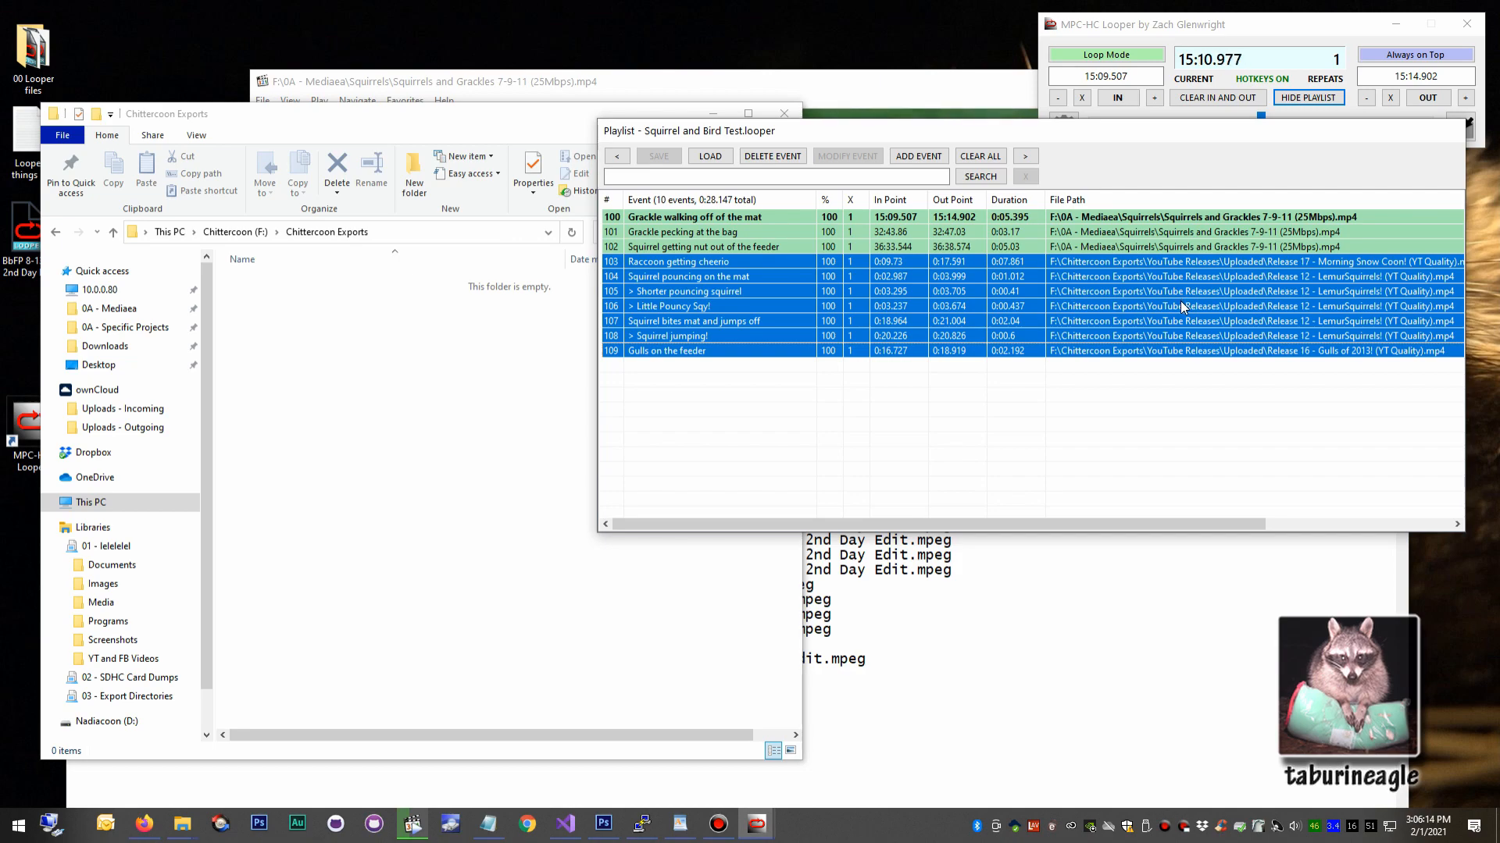
{"action": "left_click_drag", "start_coordinate": [1228, 132], "coordinate": [1042, 254]}
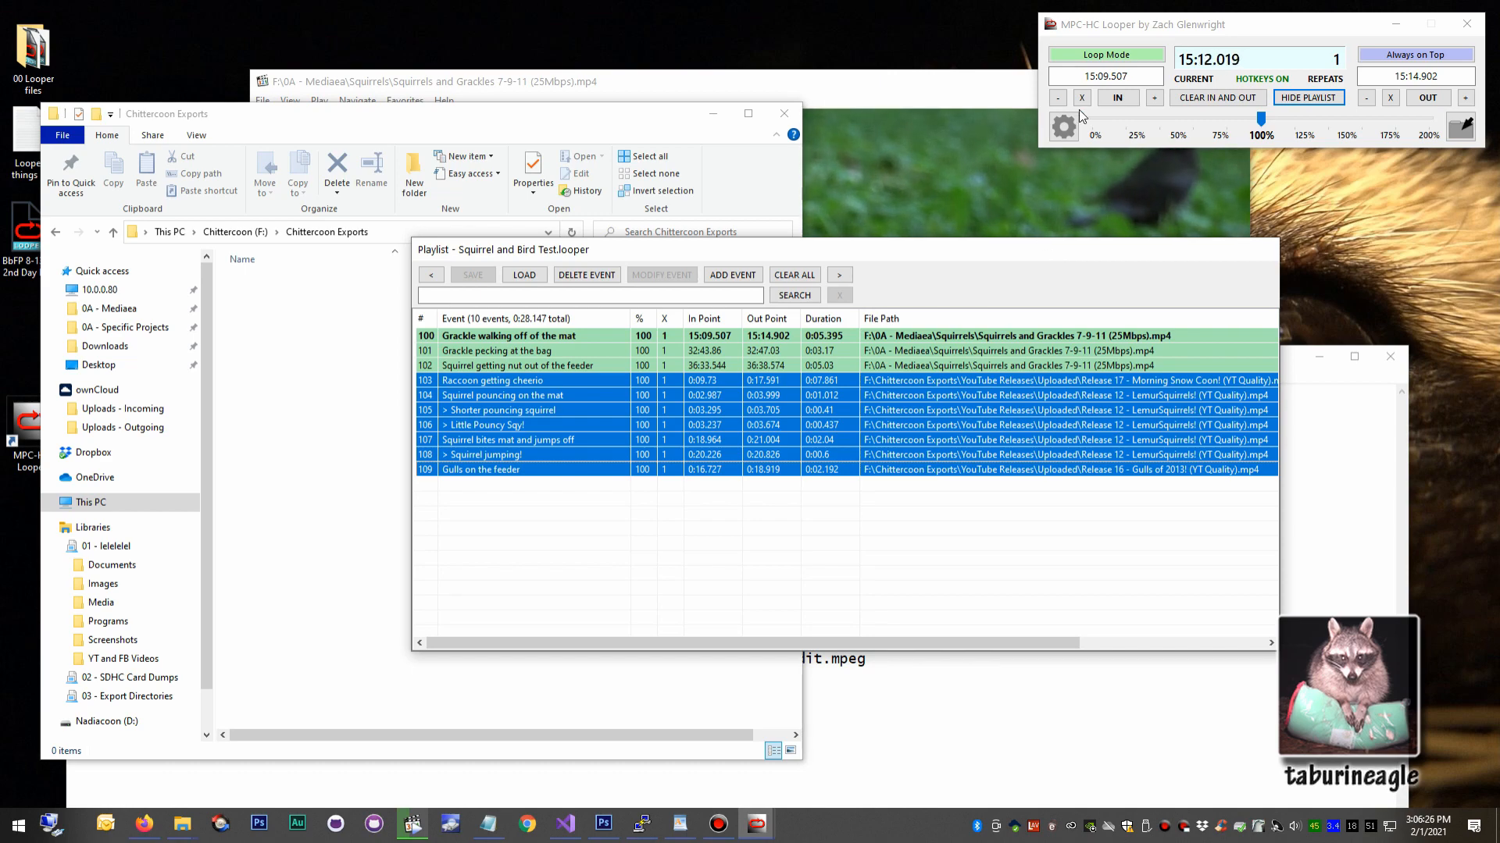
{"action": "left_click", "coordinate": [1327, 99]}
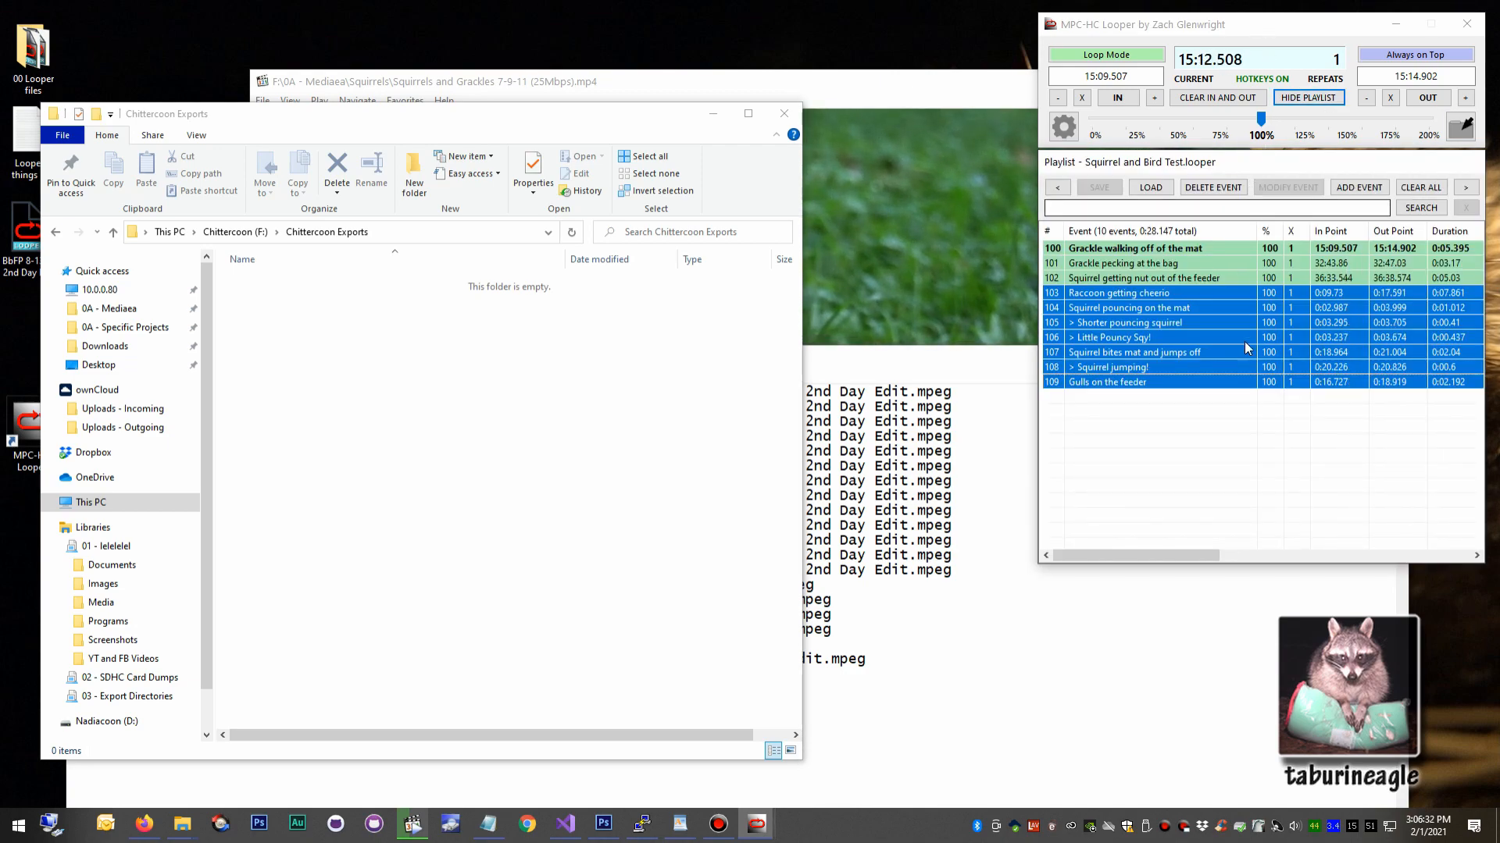
{"action": "left_click", "coordinate": [1243, 442]}
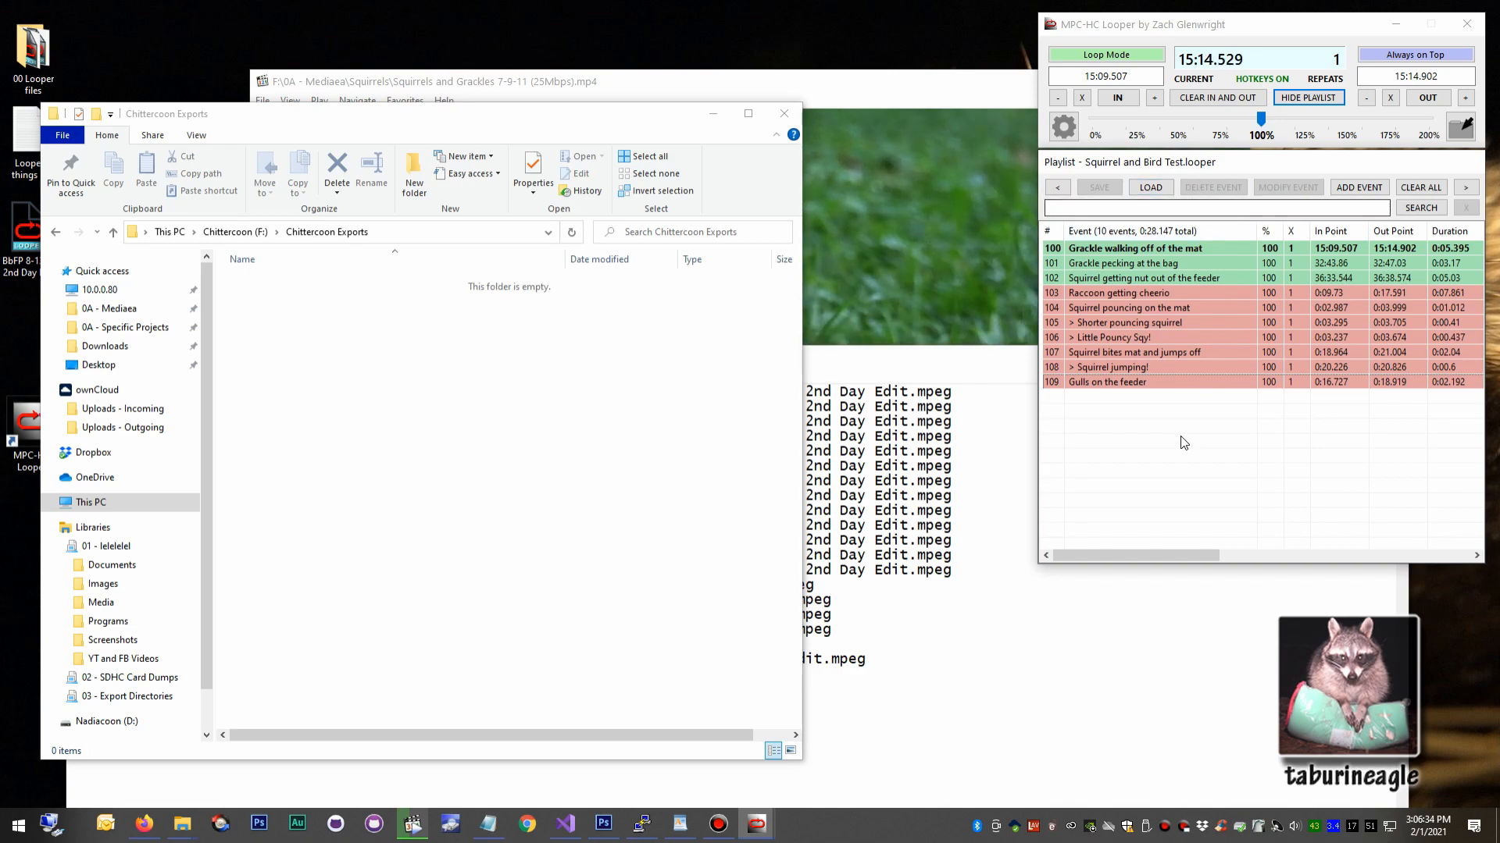
Clear all events from the playlist and load SFPN Sqy!.looper from the Squirrels folder.
{"action": "left_click", "coordinate": [1403, 187]}
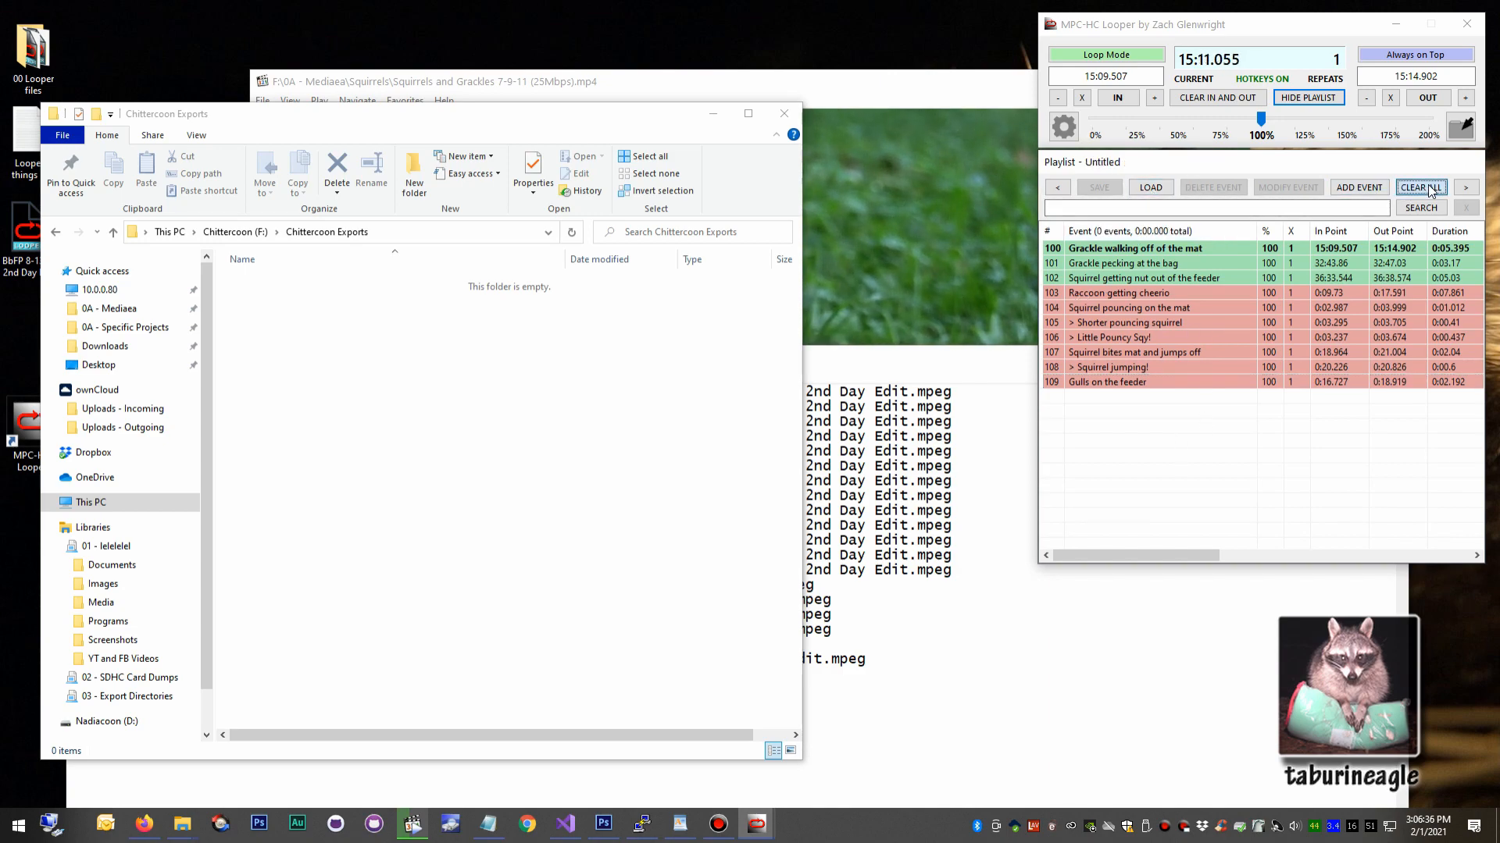
{"action": "left_click", "coordinate": [1151, 187]}
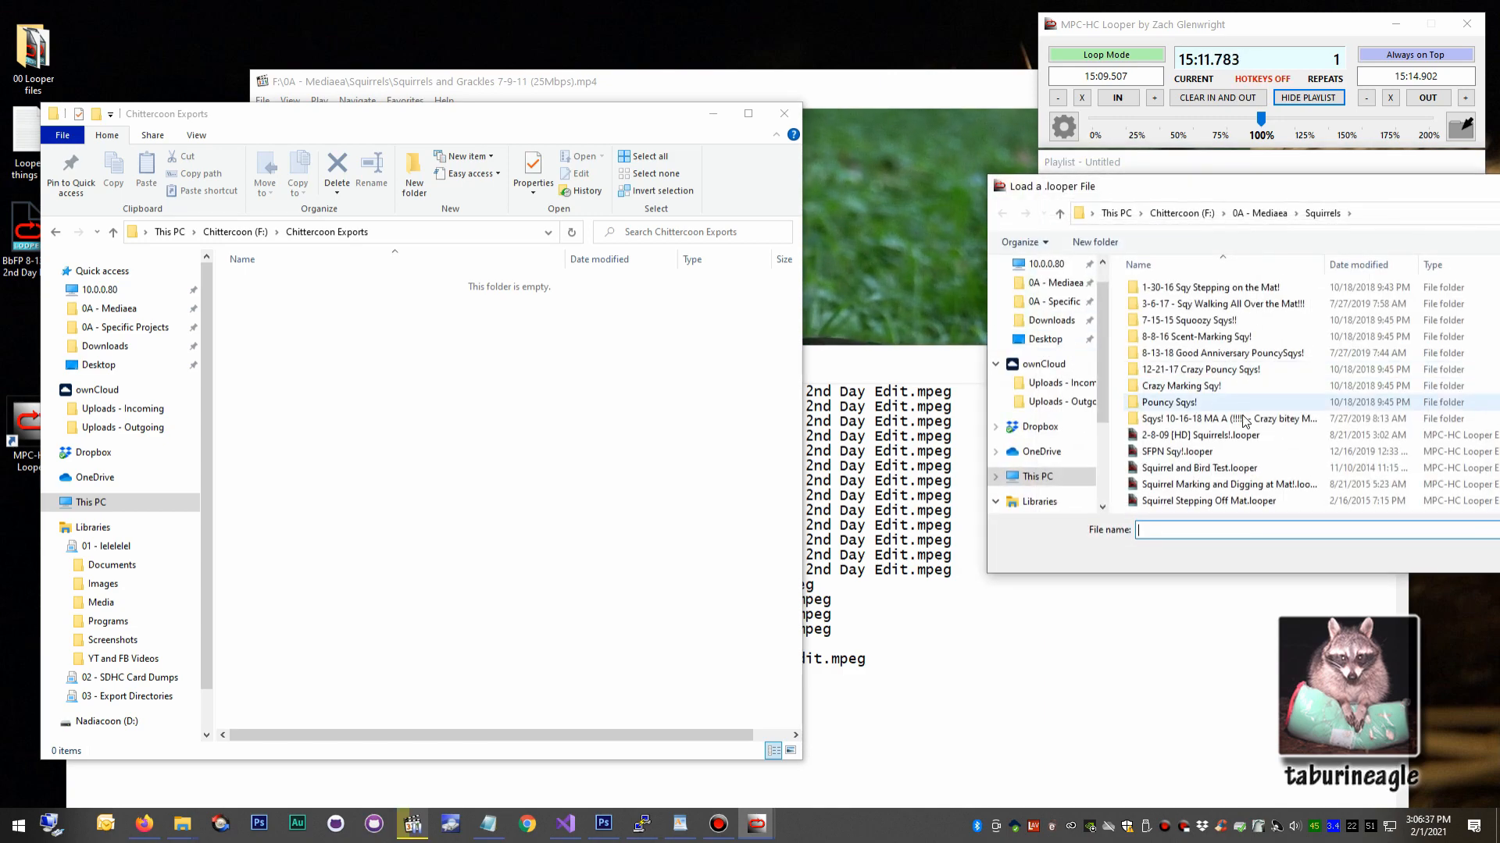
{"action": "double_click", "coordinate": [1218, 452]}
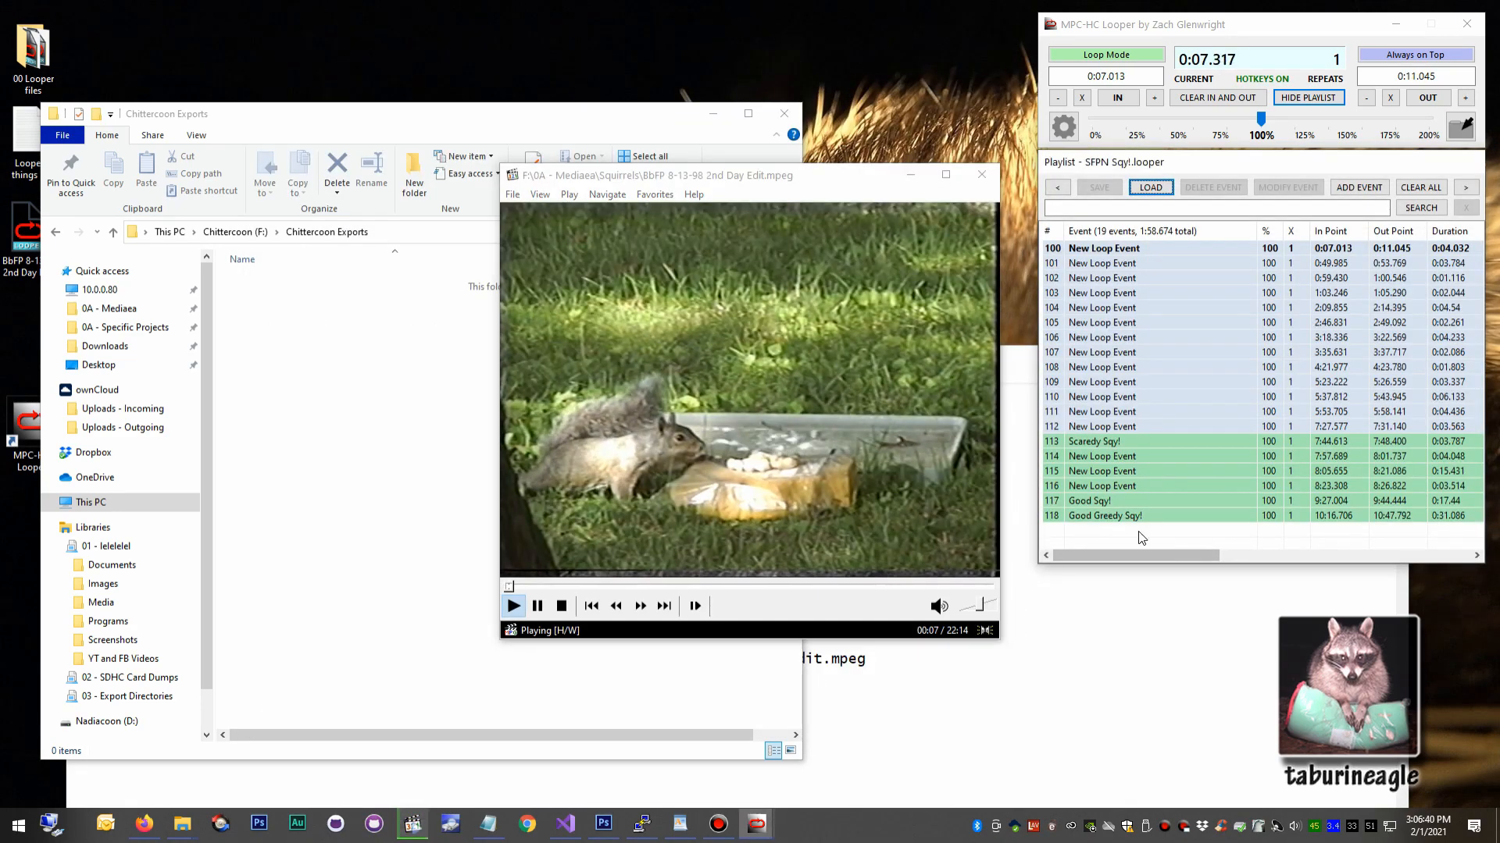
Lengthen the docked playlist window downward and pull it slightly away from the main looper window.
{"action": "left_click_drag", "start_coordinate": [1234, 568], "coordinate": [1234, 761]}
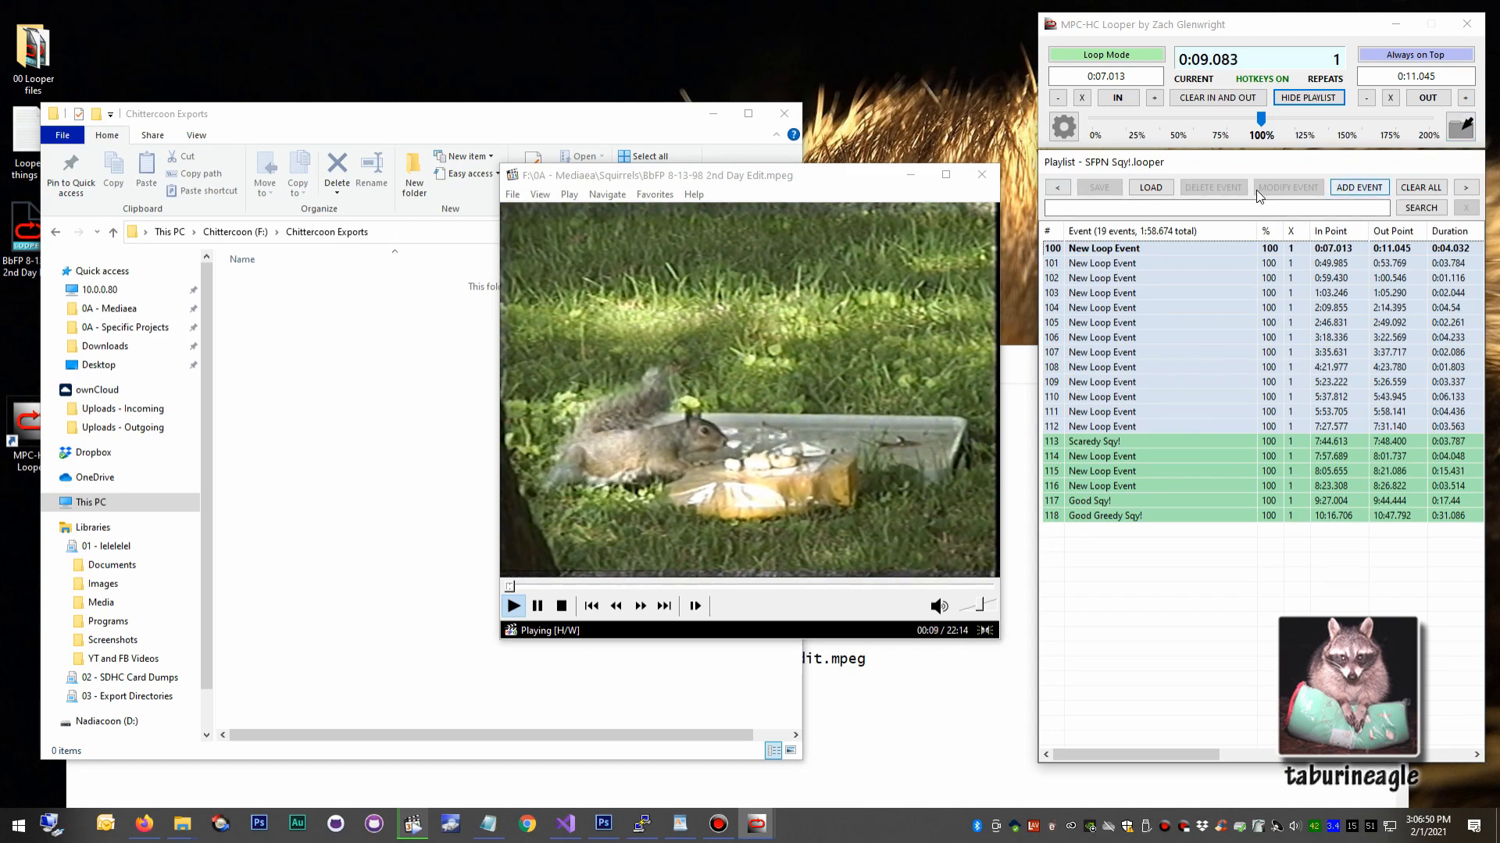
{"action": "mouse_move", "coordinate": [1256, 163]}
{"action": "left_mouse_down"}
{"action": "mouse_move", "coordinate": [455, 43]}
{"action": "mouse_move", "coordinate": [1080, 186]}
{"action": "mouse_move", "coordinate": [1255, 176]}
{"action": "left_mouse_up"}
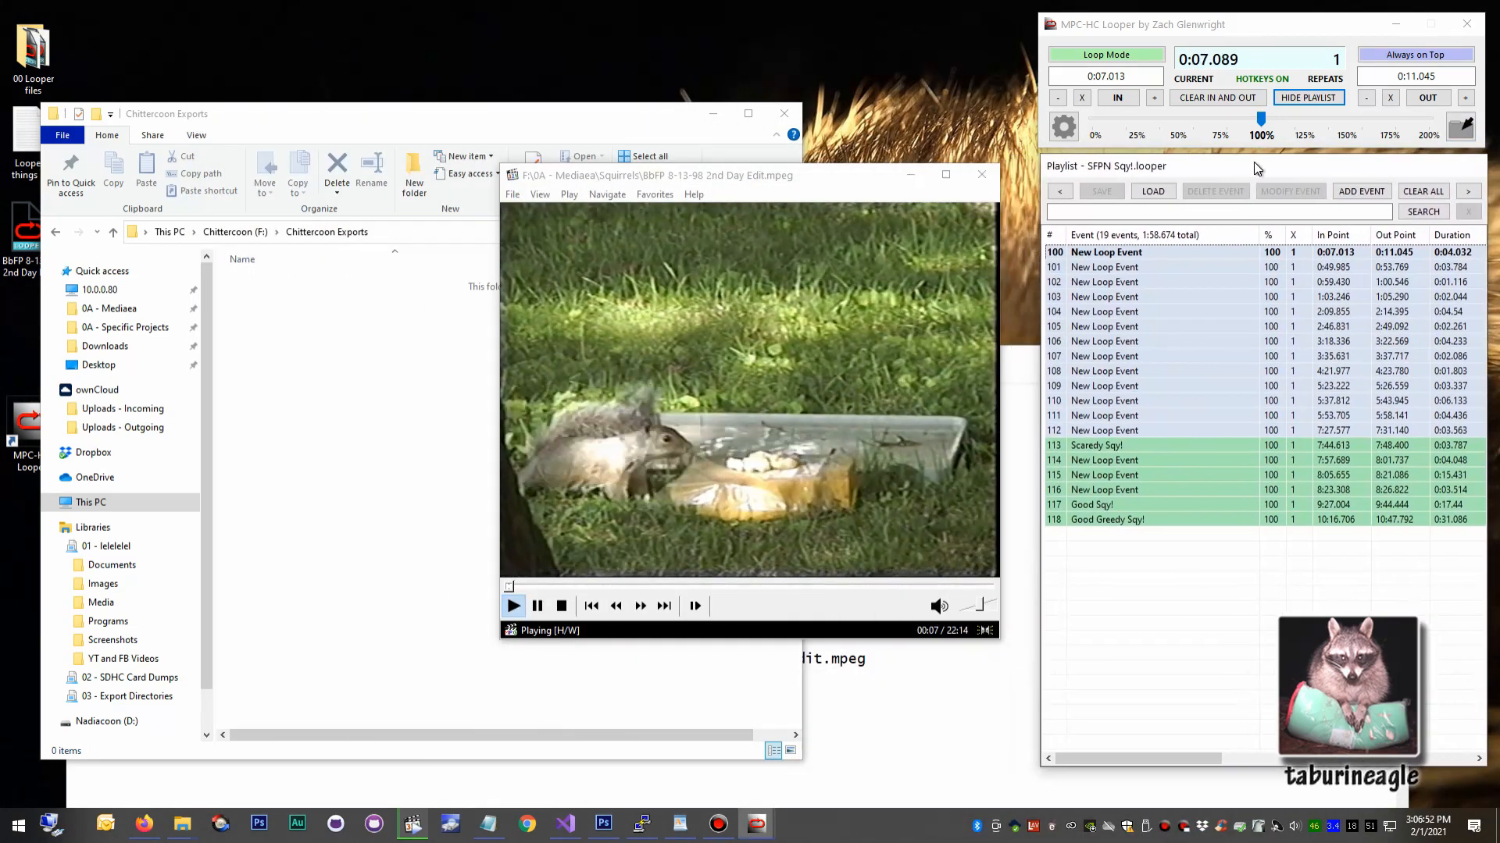
Toggle the playlist's visibility, leaving it hidden, and minimize the main looper window.
{"action": "left_click", "coordinate": [1308, 97]}
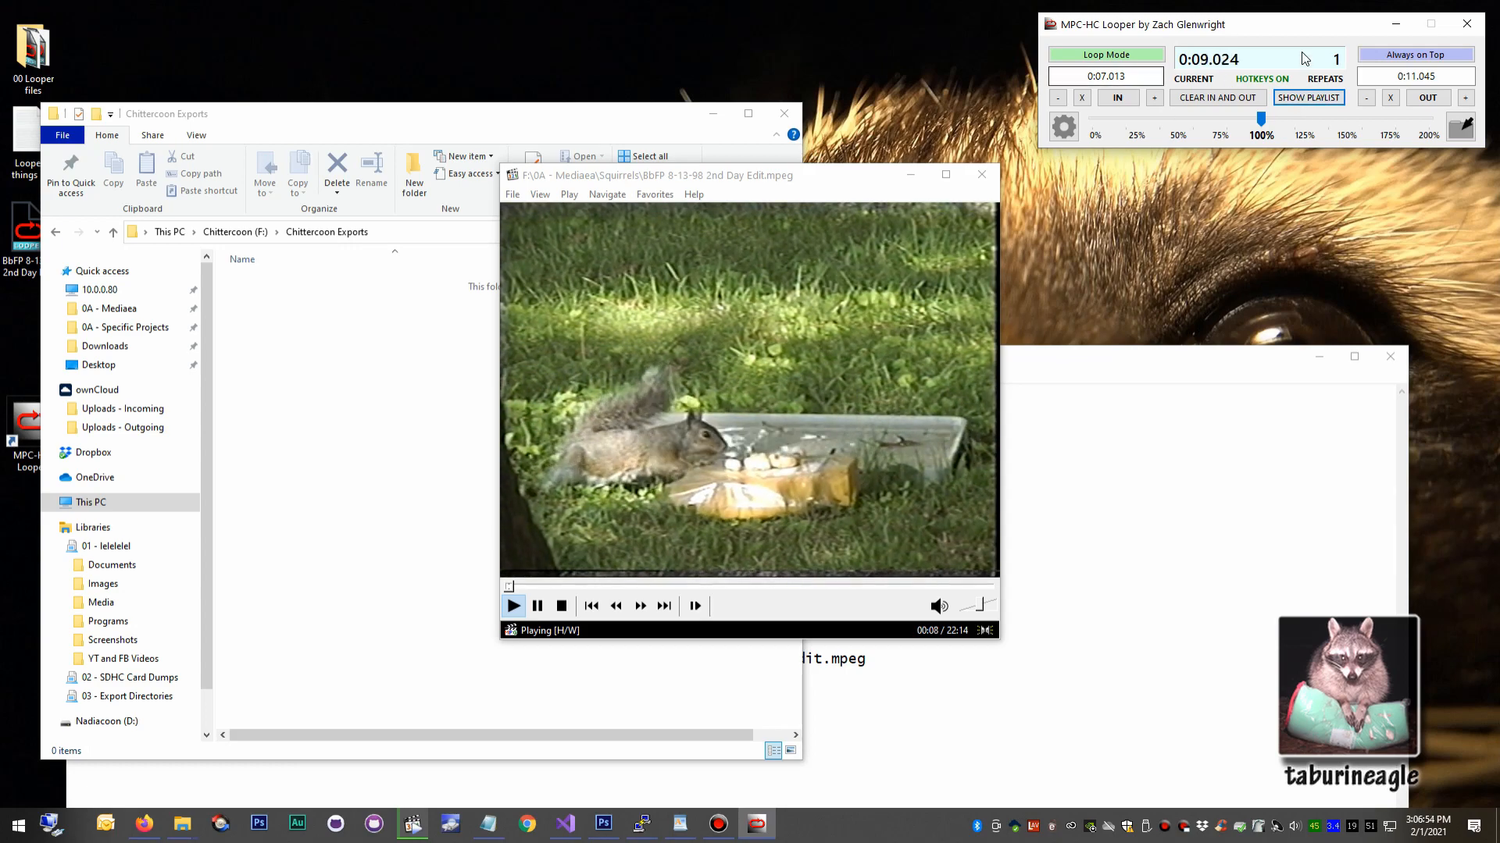
{"action": "left_click", "coordinate": [1308, 97]}
{"action": "left_click", "coordinate": [1308, 97]}
{"action": "left_click", "coordinate": [1393, 24]}
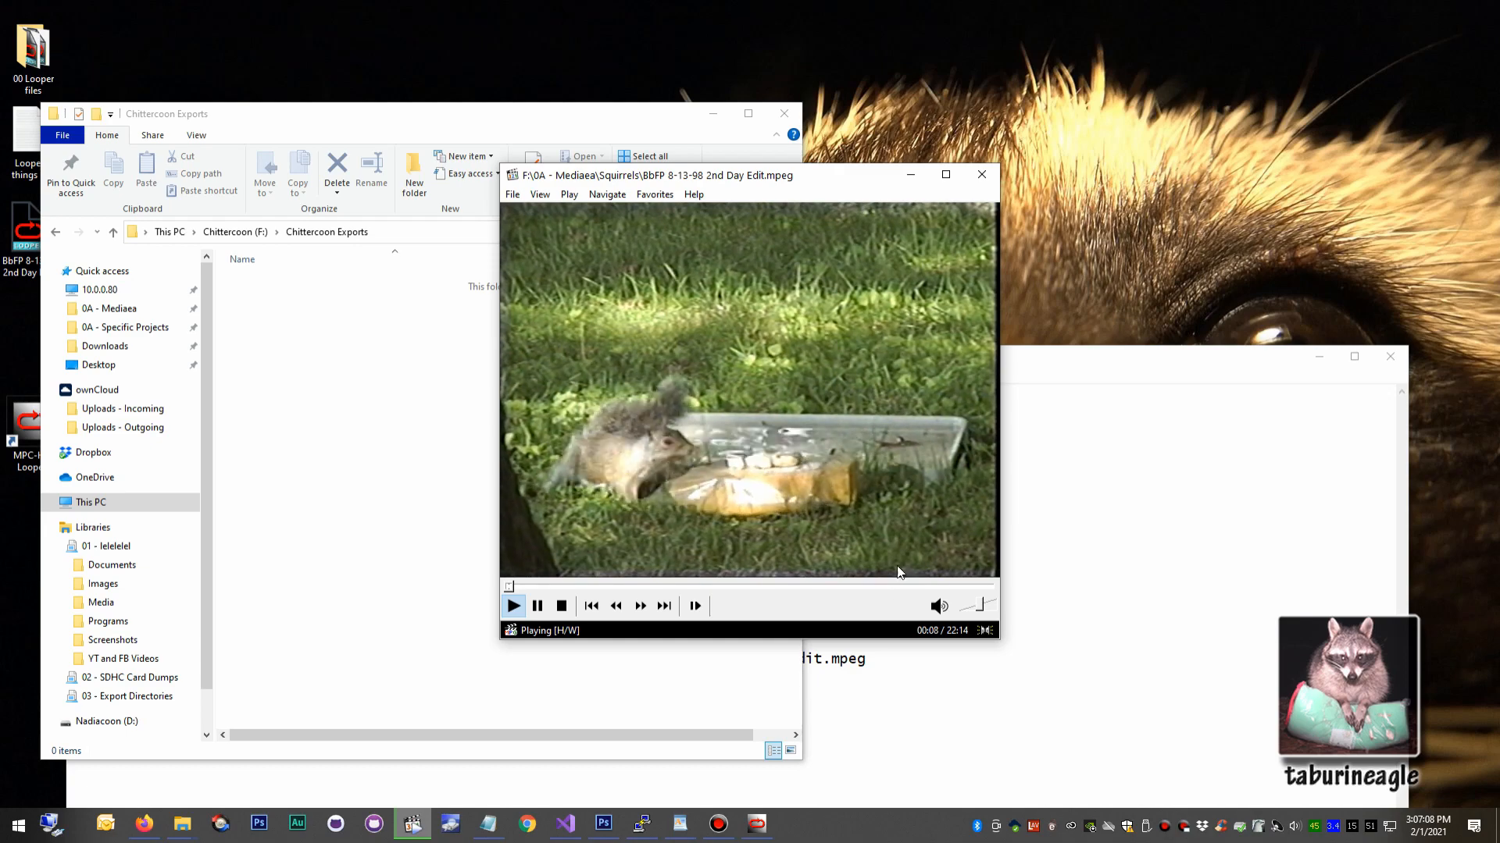
Skip playback forward to loop event 104 from the video player, and restore the looper window with its playlist shown.
{"action": "key", "text": "Right"}
{"action": "key", "text": "Right"}
{"action": "key", "text": "Right"}
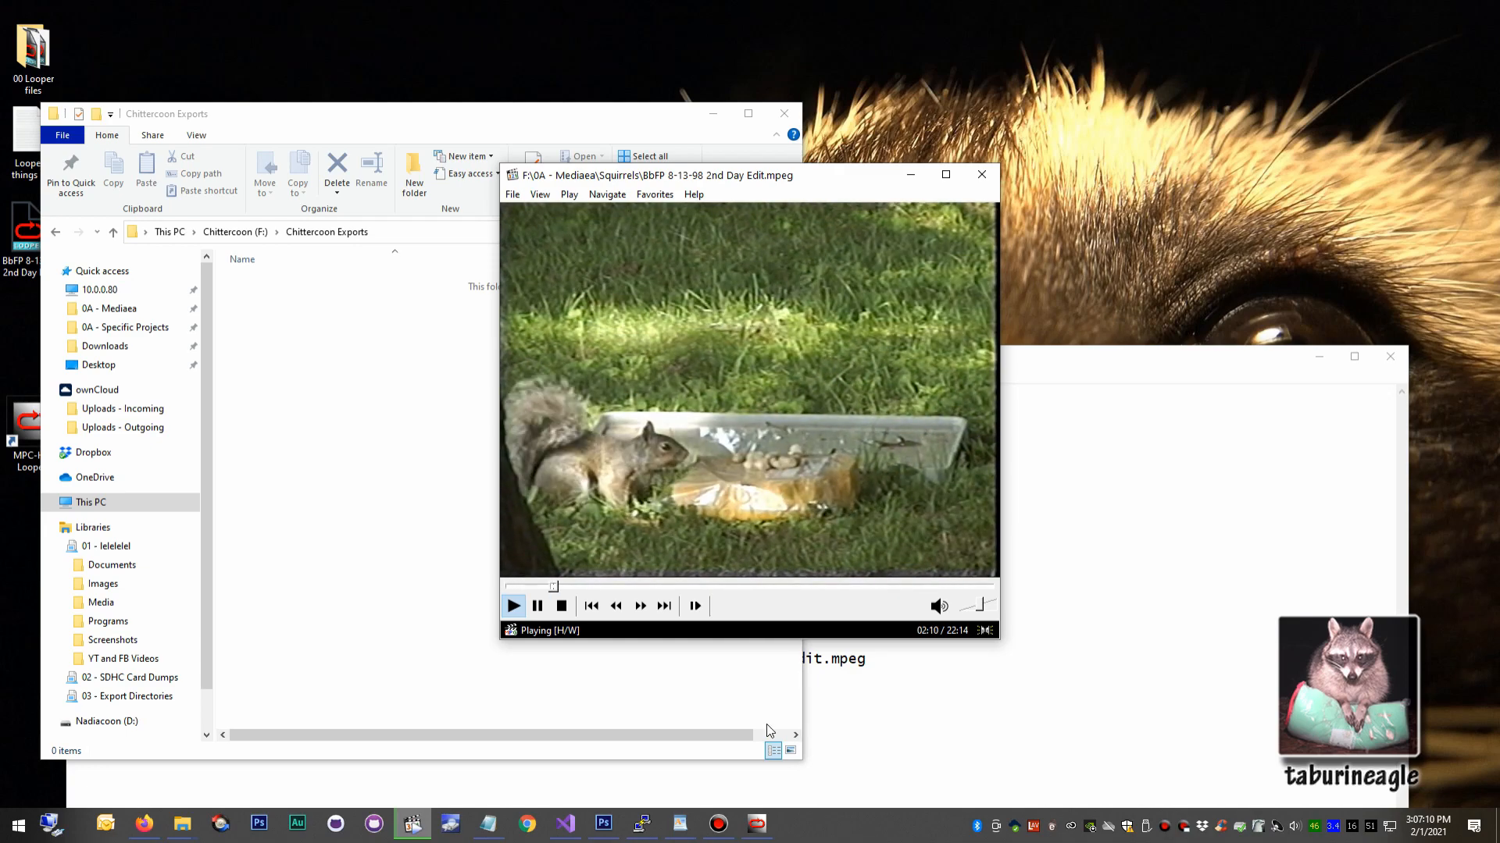
{"action": "left_click", "coordinate": [756, 824]}
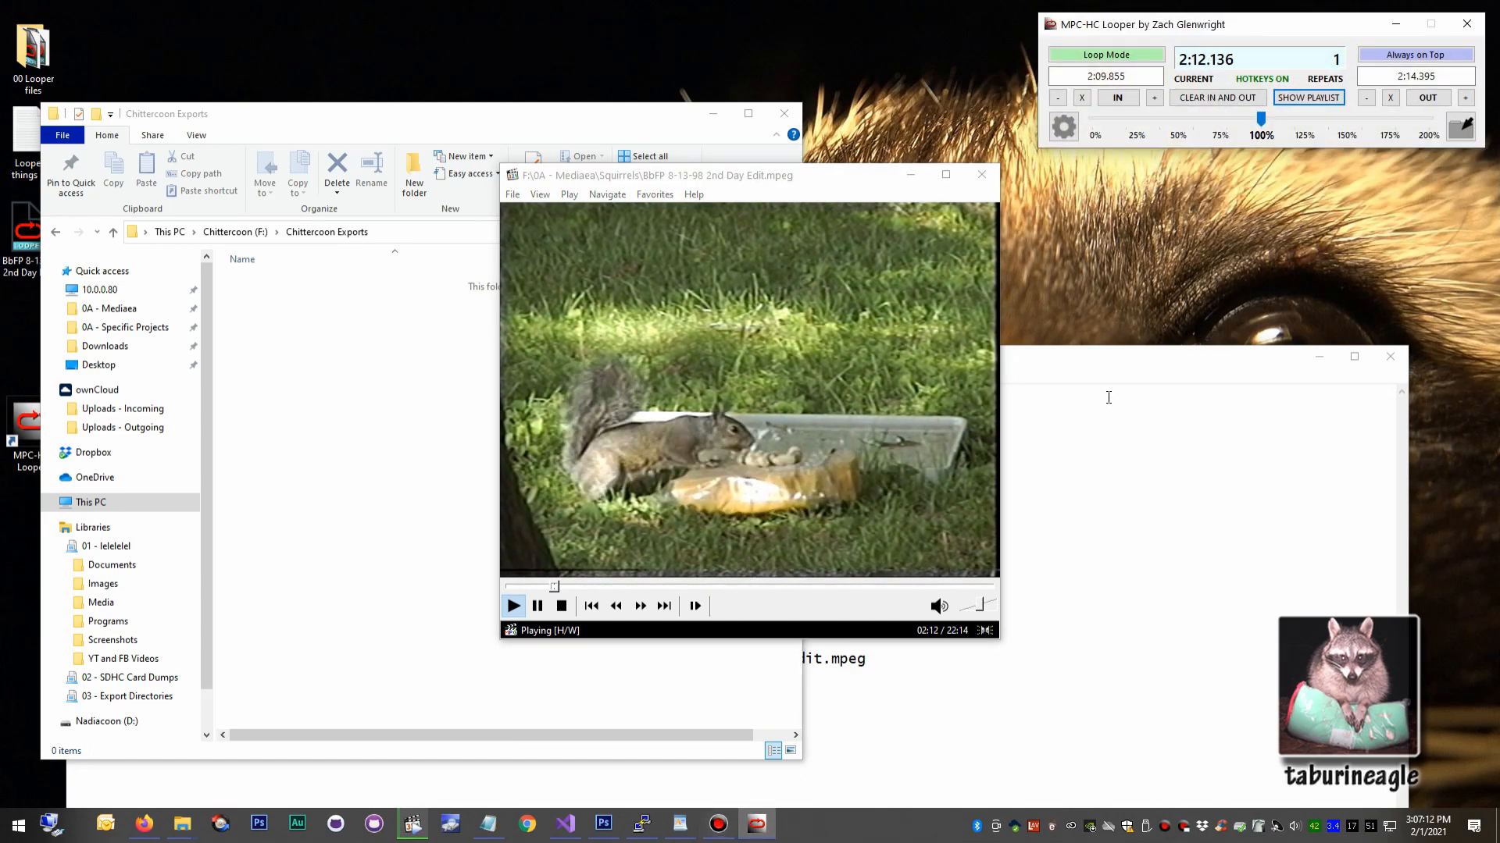
{"action": "left_click", "coordinate": [1308, 98]}
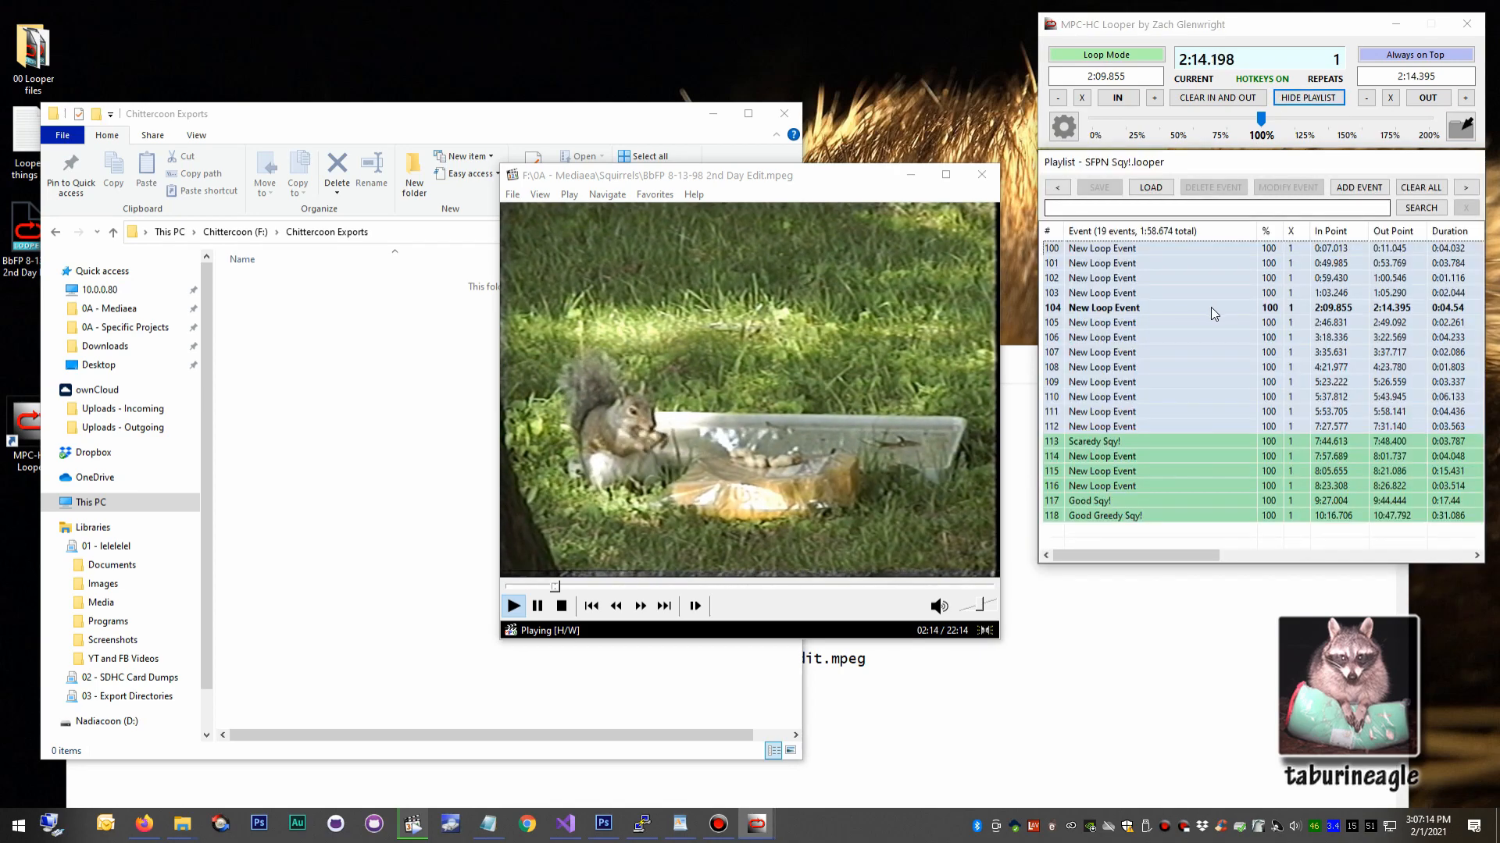
{"action": "left_click", "coordinate": [1180, 326]}
{"action": "left_click", "coordinate": [1157, 365]}
{"action": "left_click", "coordinate": [1156, 399]}
{"action": "left_click", "coordinate": [1155, 412]}
{"action": "left_click", "coordinate": [1143, 353]}
{"action": "left_click", "coordinate": [1142, 321]}
{"action": "left_click", "coordinate": [1155, 381]}
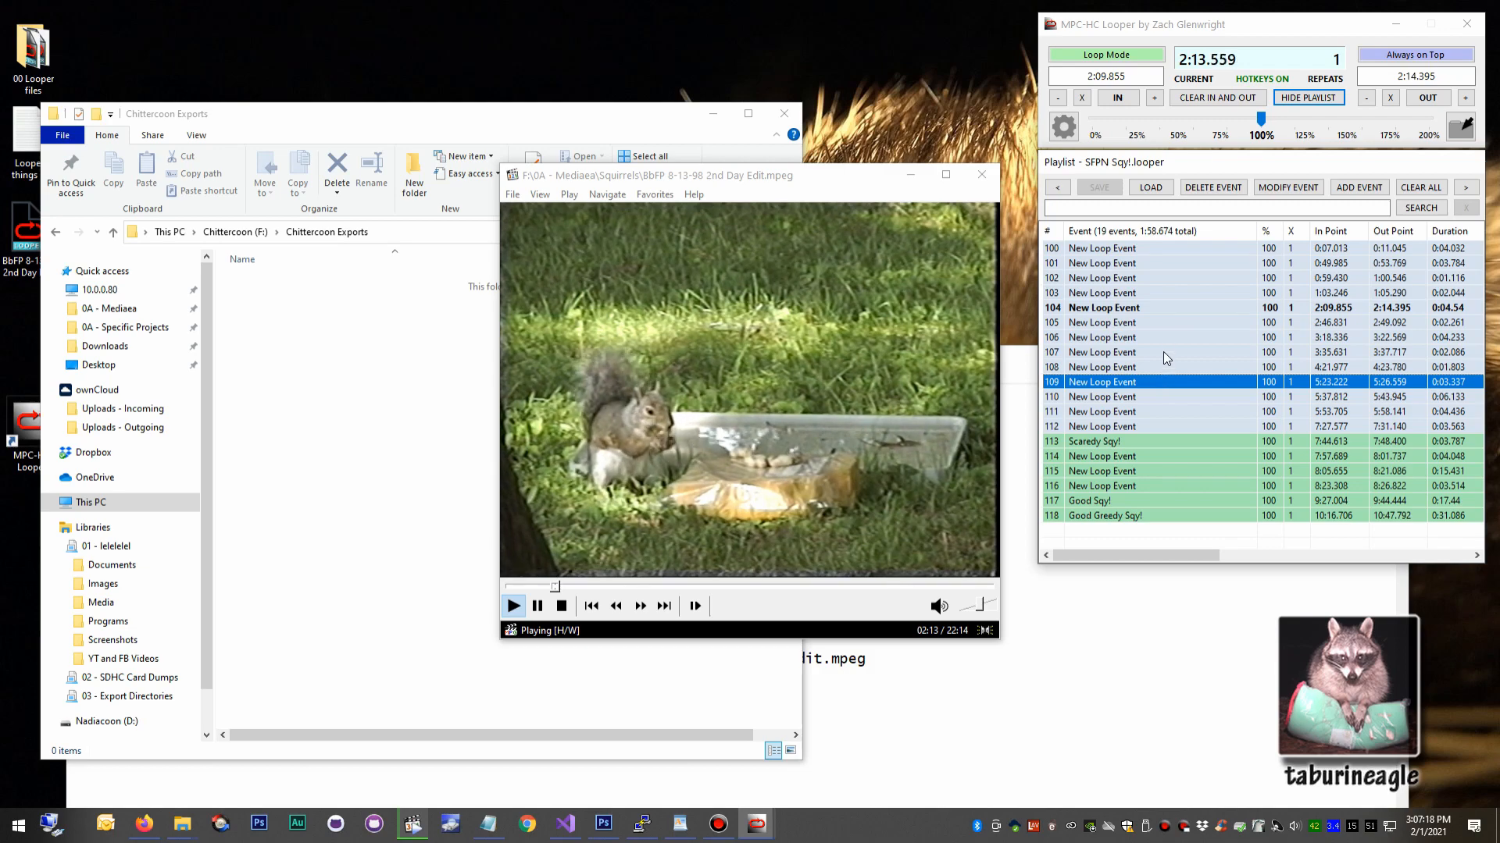
With event 106 selected, add the current loop as a new event named "Squiulkfdndsggjglkjdsgj".
{"action": "left_click", "coordinate": [1162, 338]}
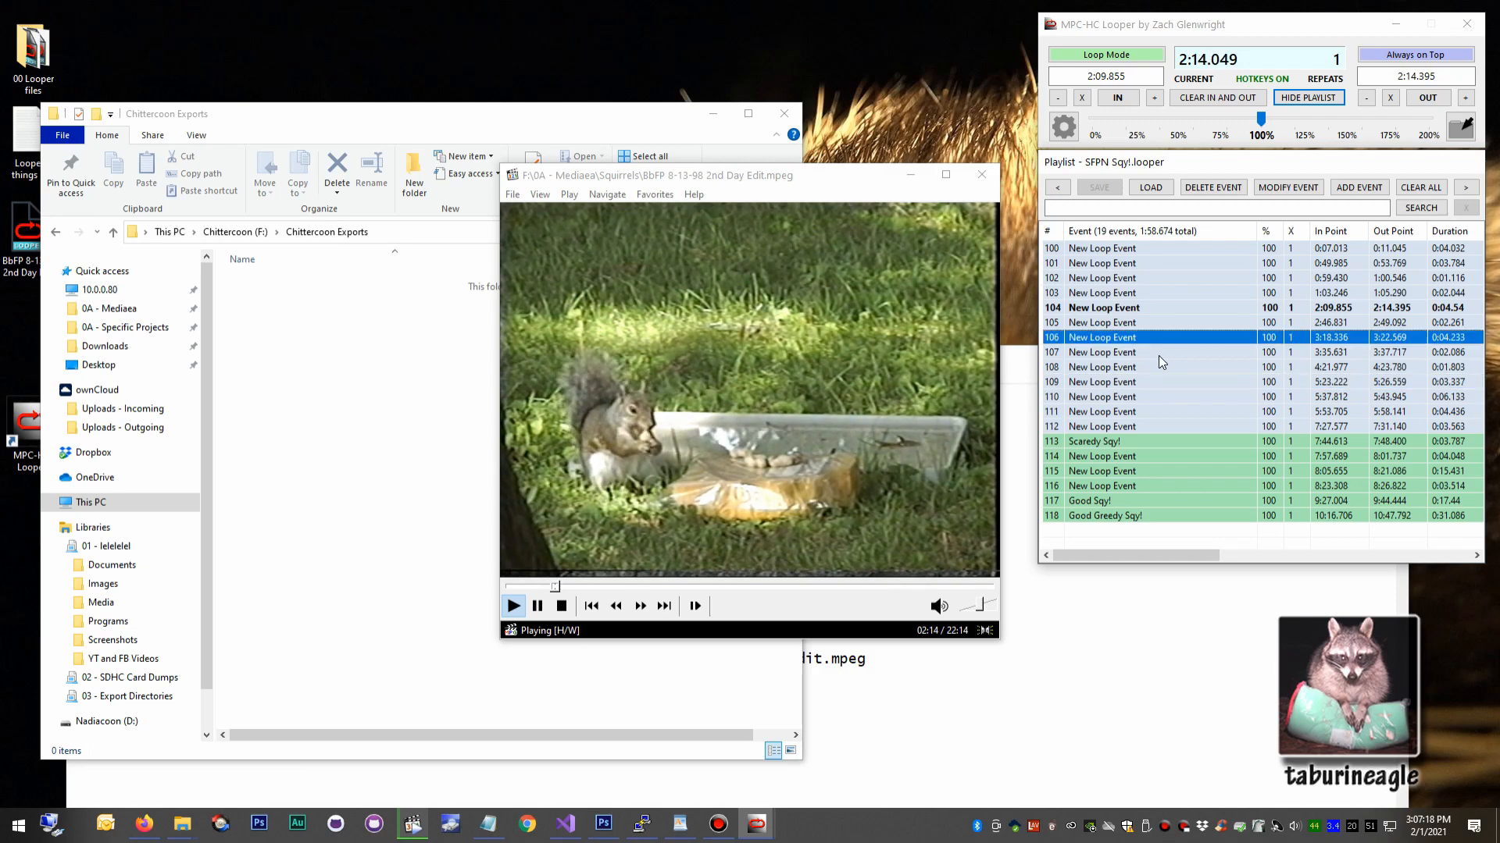
{"action": "left_click", "coordinate": [1358, 188]}
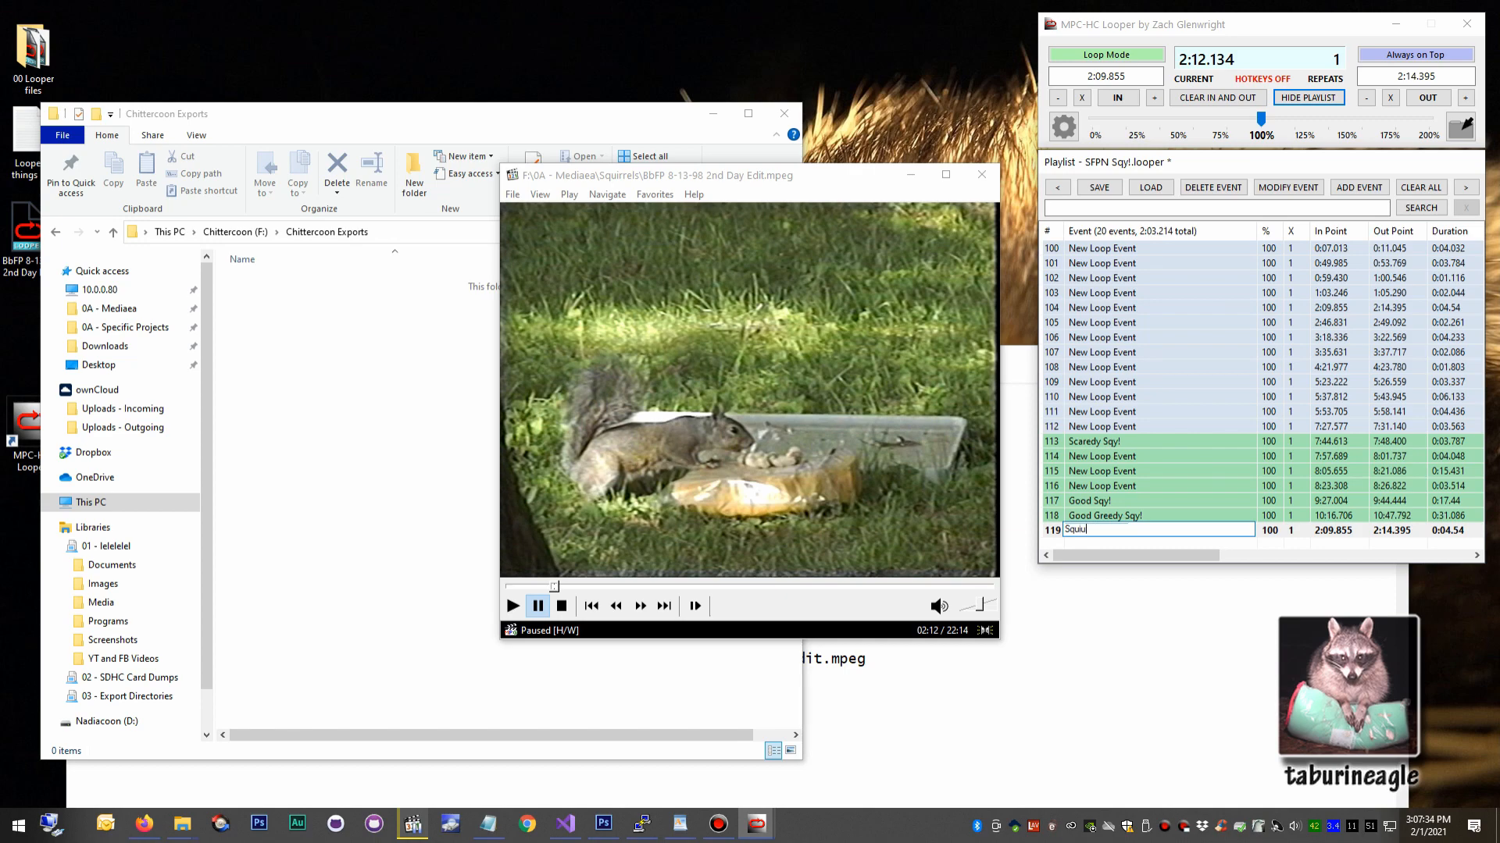
{"action": "key", "text": "Return"}
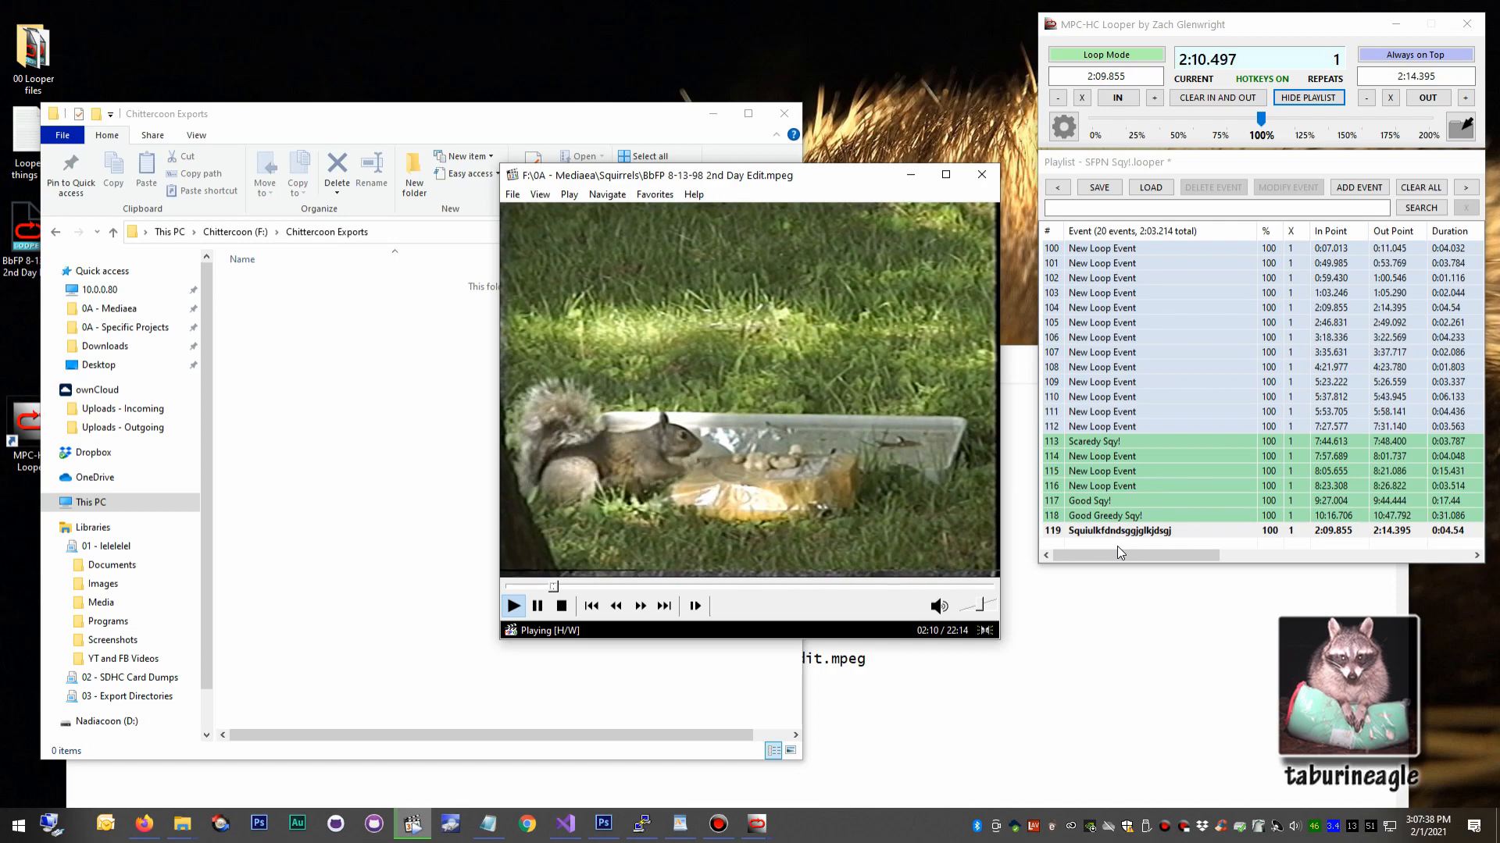
Lengthen the docked playlist downward and save it as a new looper file named Test on the Desktop without overwriting the current file.
{"action": "left_click_drag", "start_coordinate": [1187, 563], "coordinate": [1186, 659]}
{"action": "left_click", "coordinate": [1132, 585]}
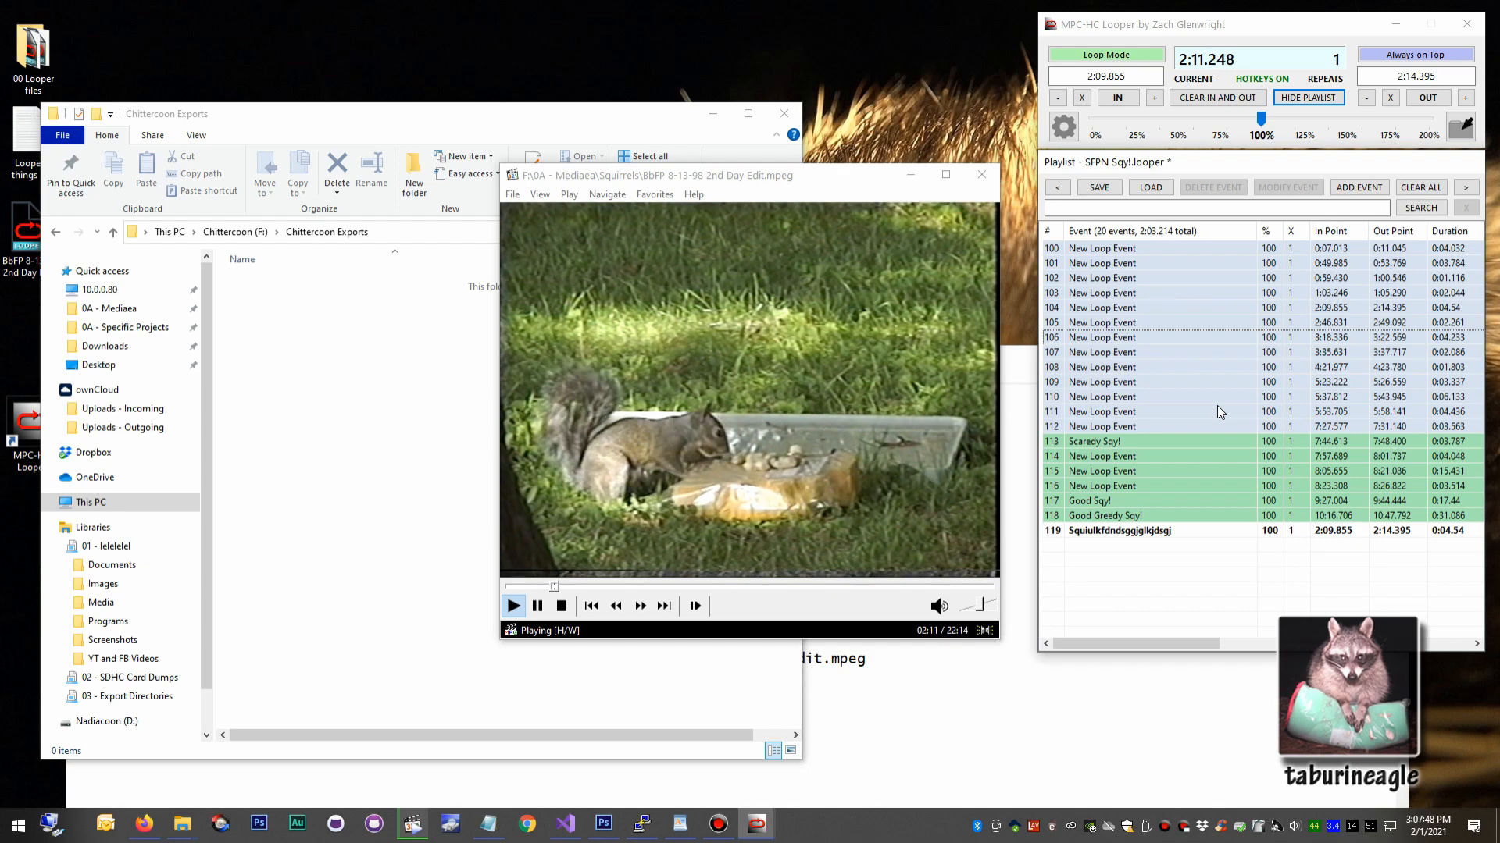
{"action": "left_click", "coordinate": [1100, 188]}
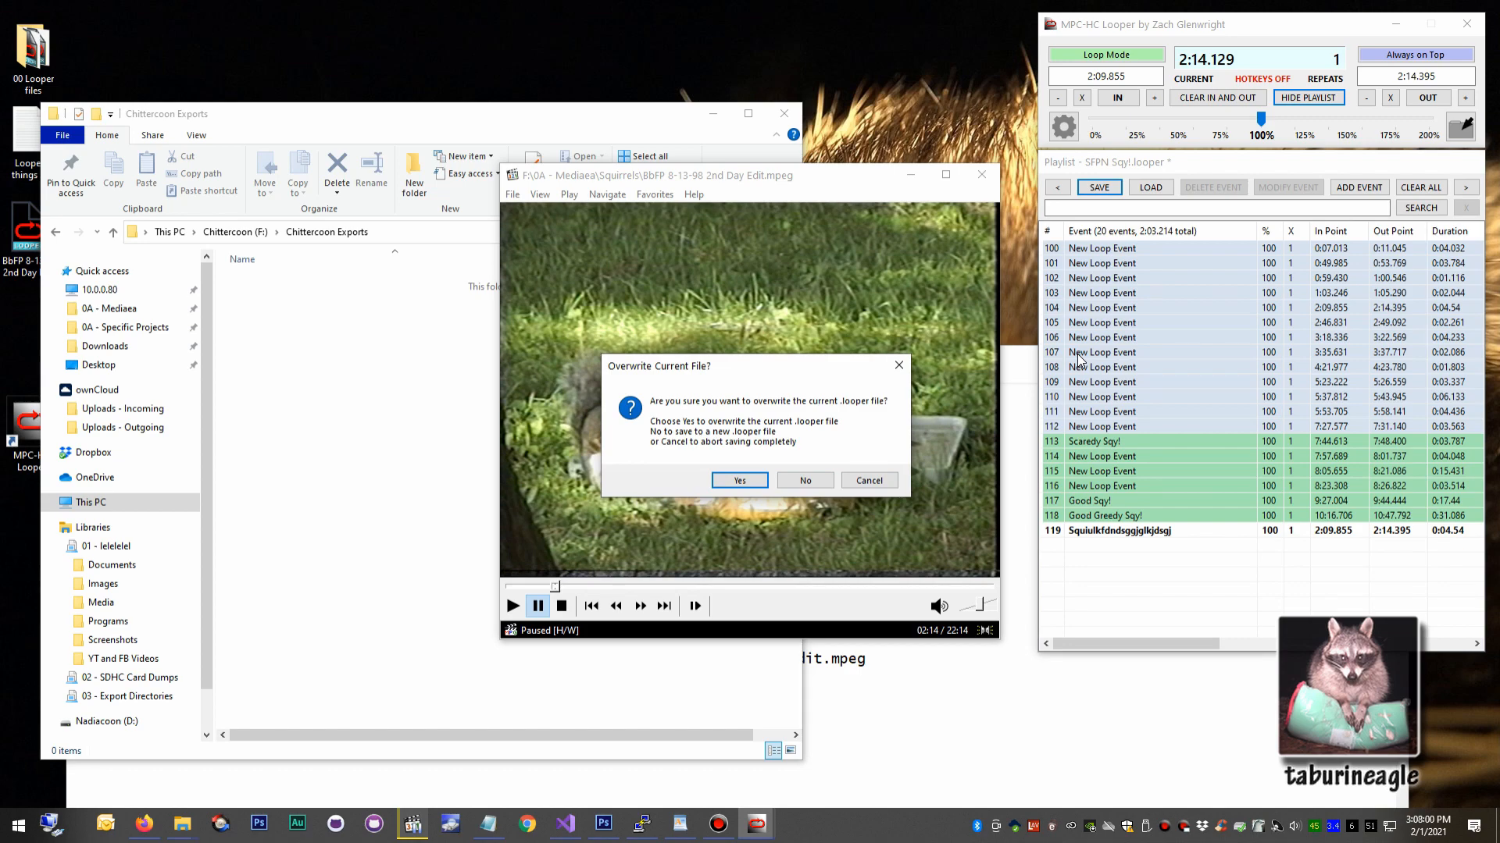
{"action": "left_click", "coordinate": [805, 480]}
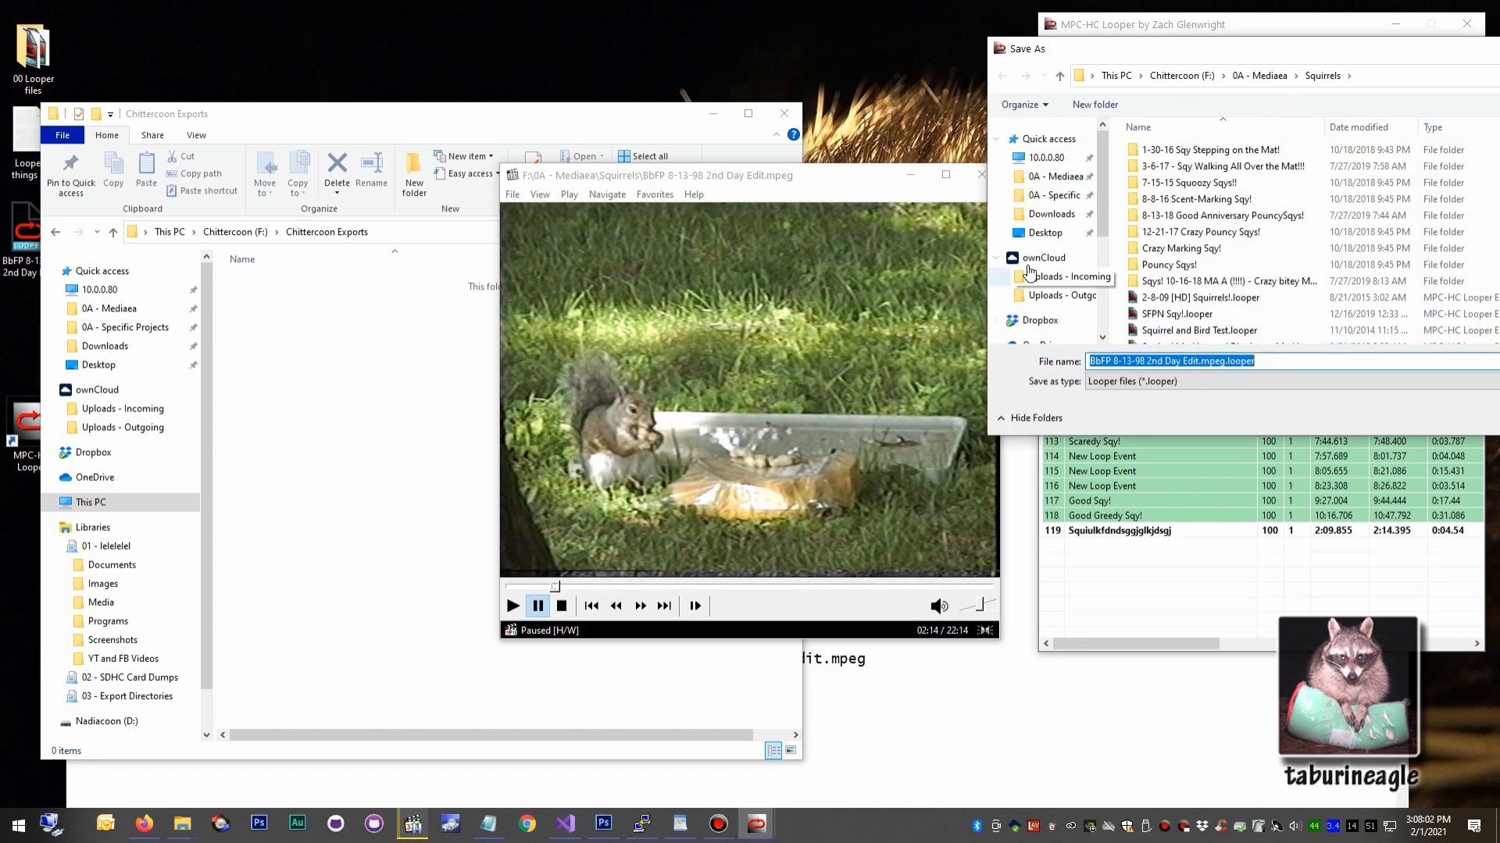
{"action": "left_click", "coordinate": [1038, 235]}
{"action": "type", "text": "Test"}
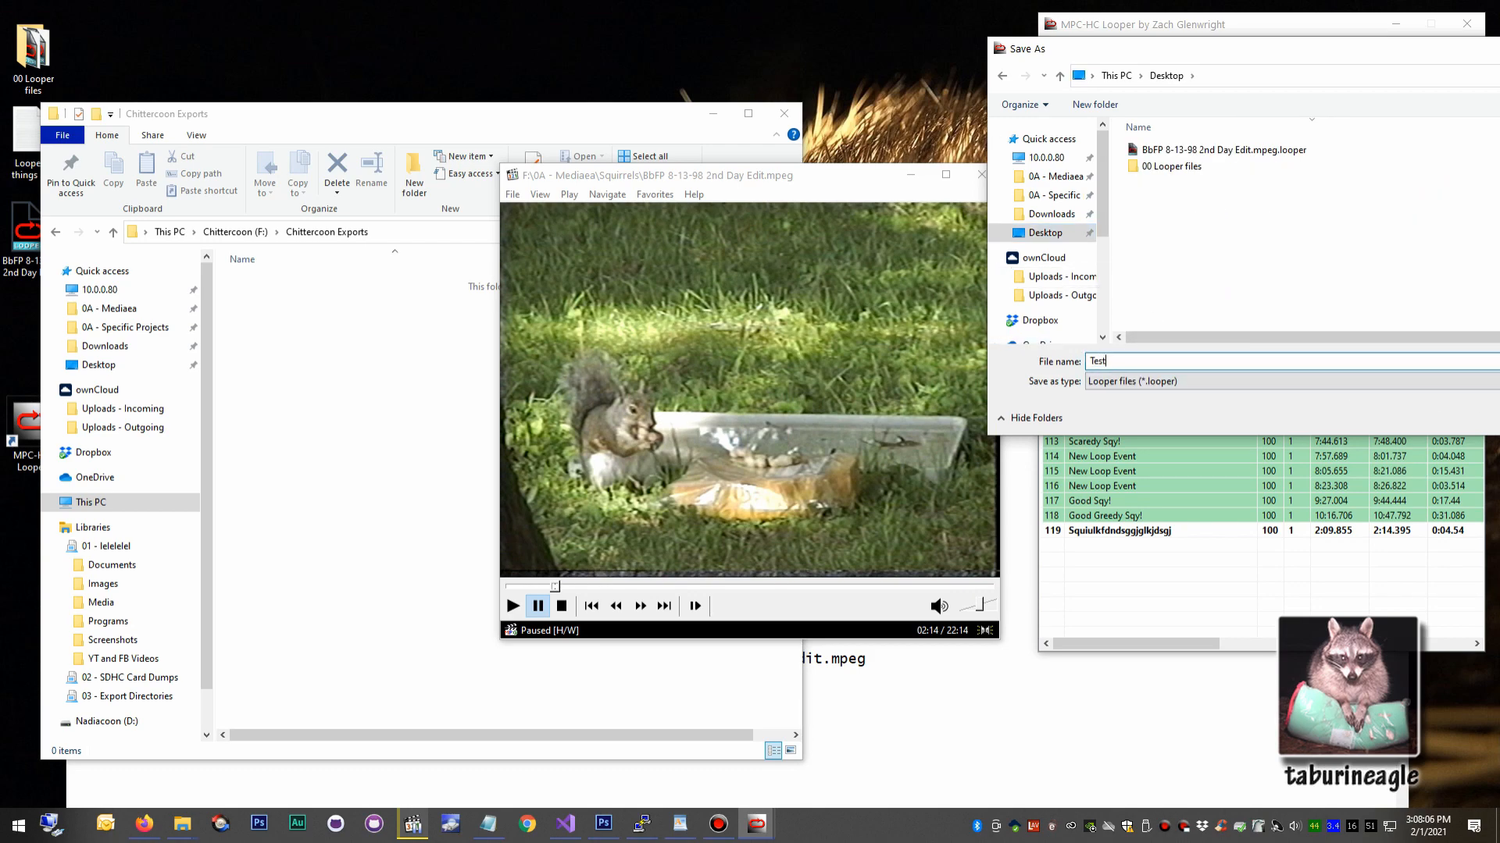
{"action": "key", "text": "Return"}
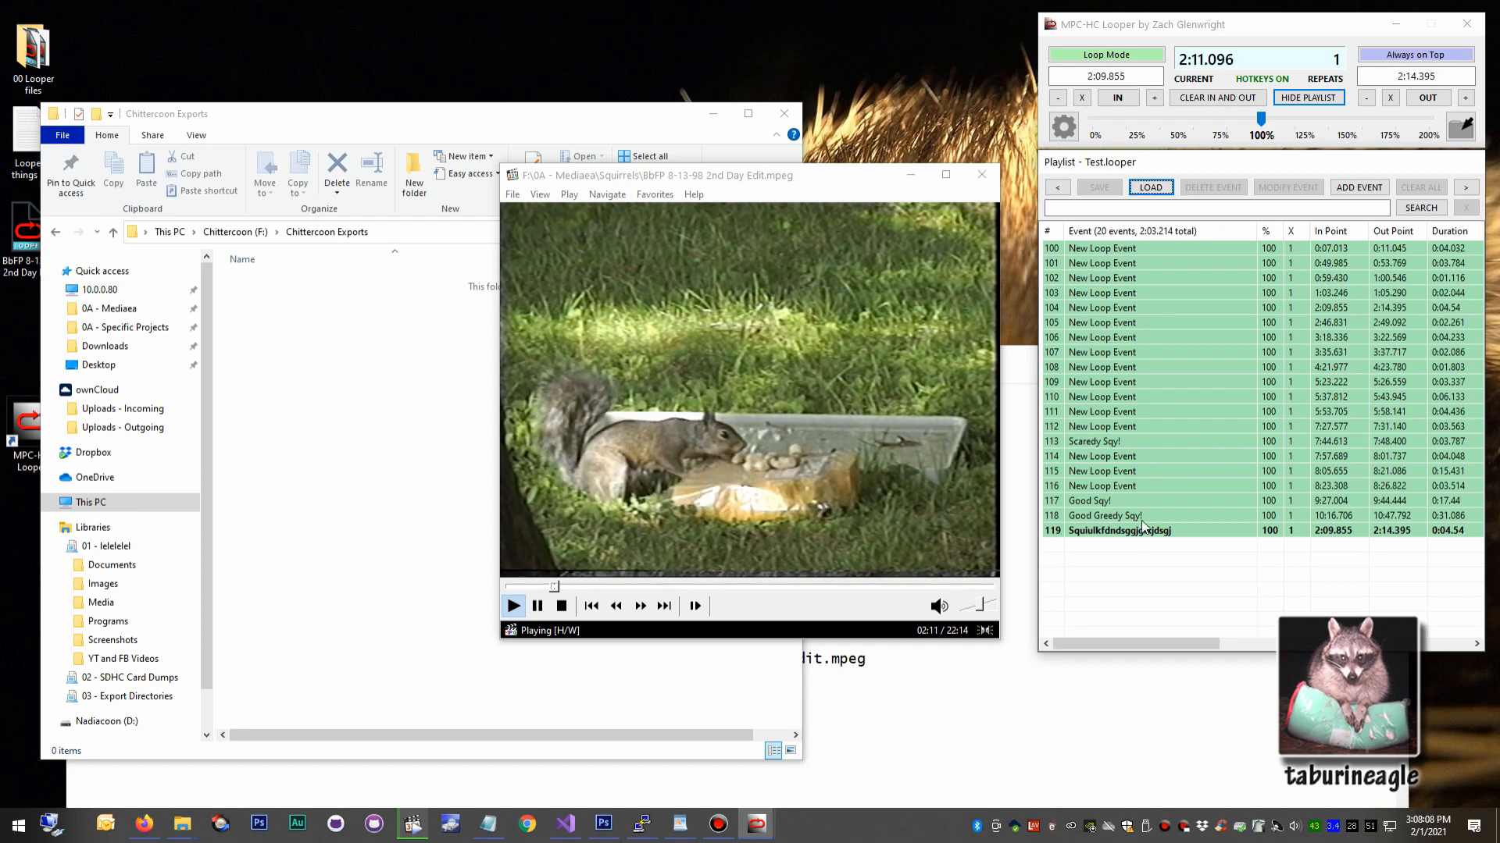
Detach the playlist, widen it to show the File Path column, and move it back beneath the main looper window.
{"action": "left_click_drag", "start_coordinate": [1172, 168], "coordinate": [792, 198]}
{"action": "left_click_drag", "start_coordinate": [1107, 318], "coordinate": [1390, 320]}
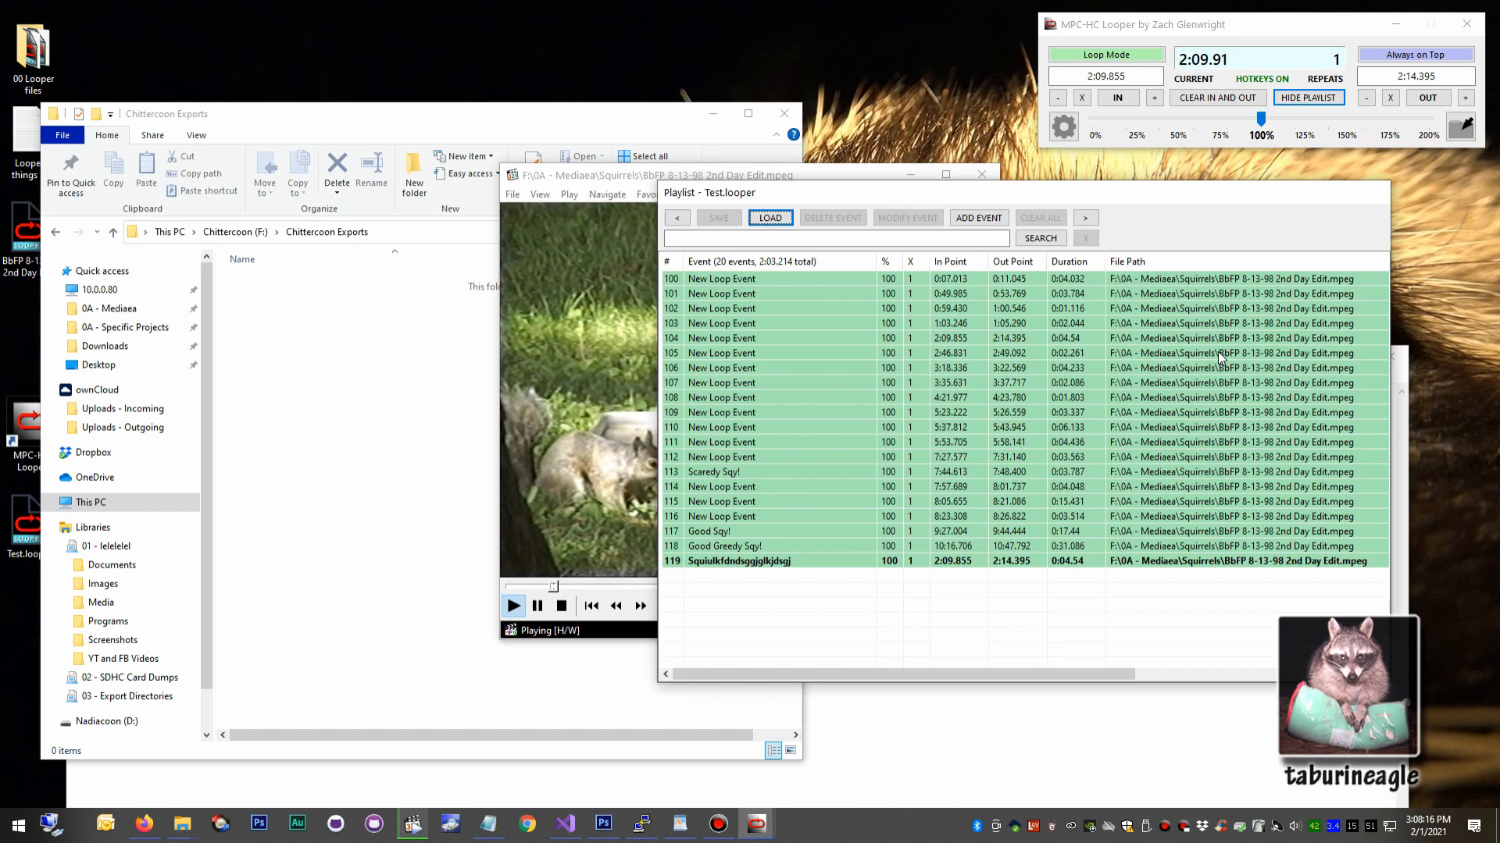
{"action": "left_click_drag", "start_coordinate": [1214, 190], "coordinate": [1277, 156]}
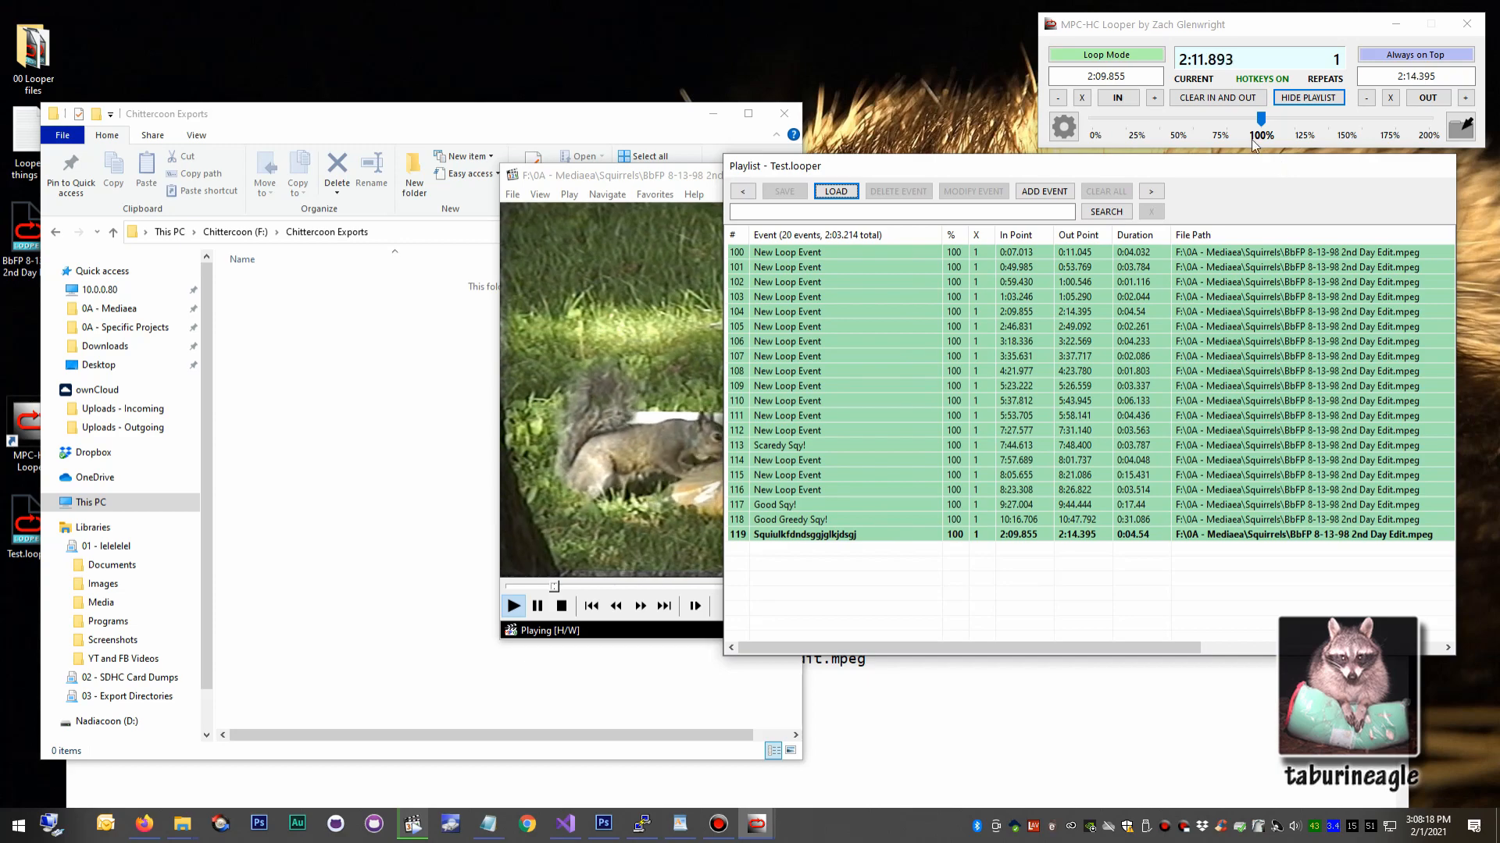
{"action": "left_click", "coordinate": [1309, 95]}
{"action": "left_click", "coordinate": [1309, 96]}
Detach the playlist again, enlarge it to show the full File Path column, and arrange it alongside the video player.
{"action": "left_click_drag", "start_coordinate": [1132, 161], "coordinate": [327, 157]}
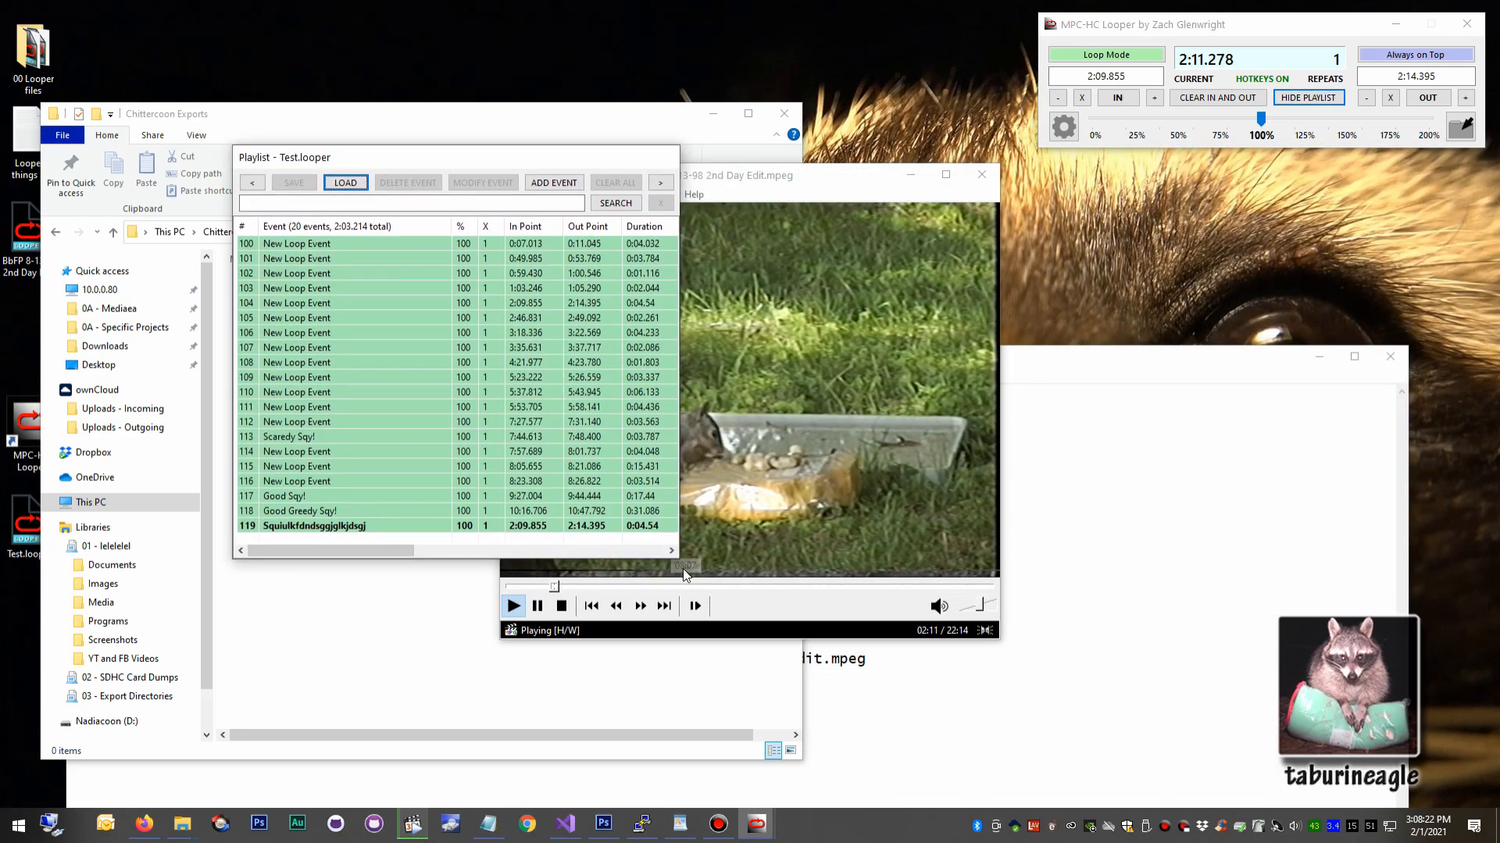
{"action": "left_click_drag", "start_coordinate": [679, 469], "coordinate": [1020, 553]}
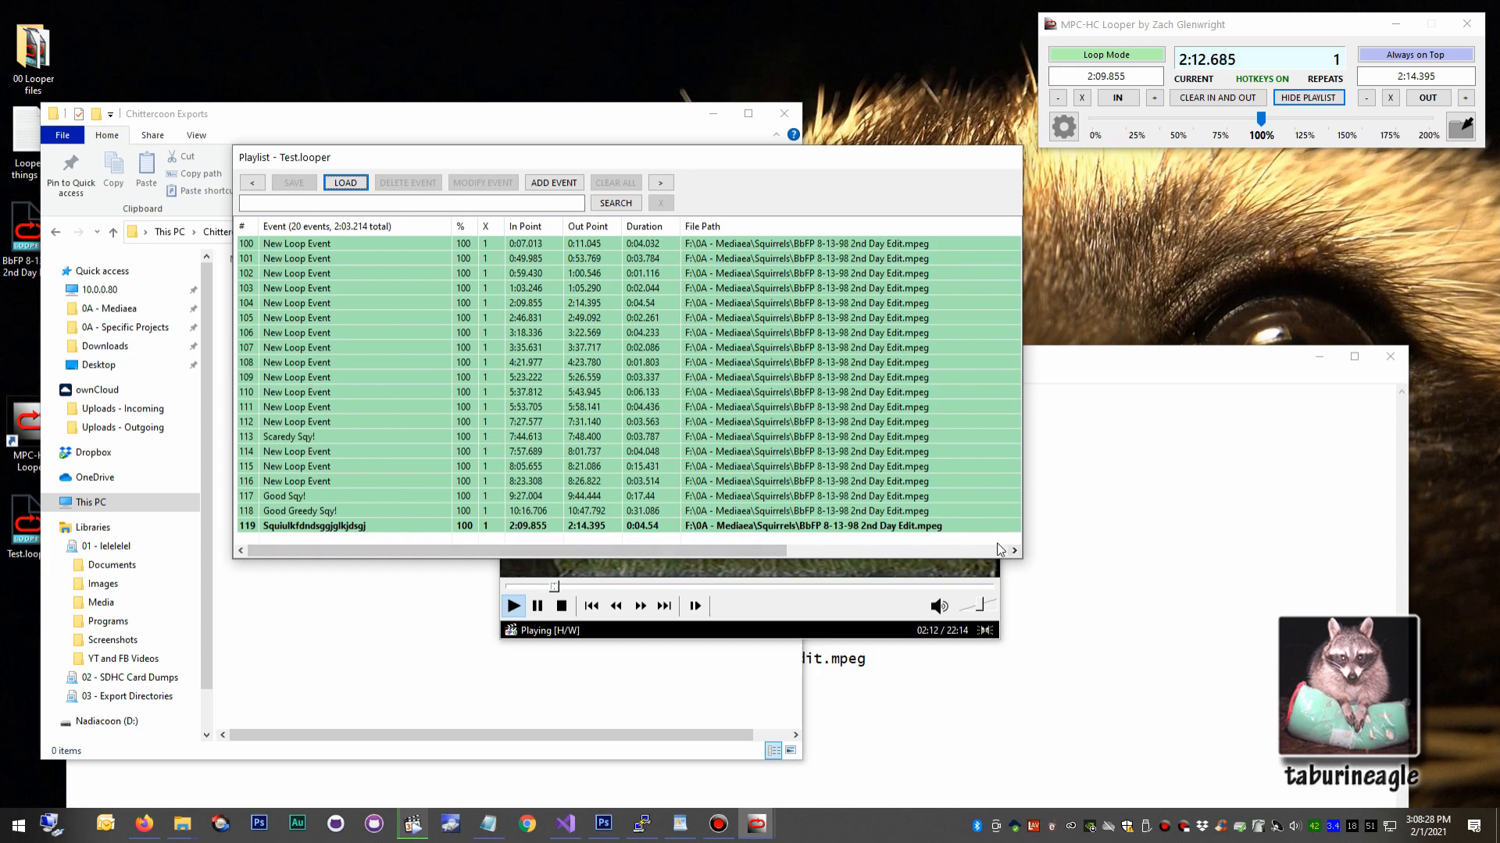
{"action": "left_click_drag", "start_coordinate": [1028, 564], "coordinate": [1181, 687]}
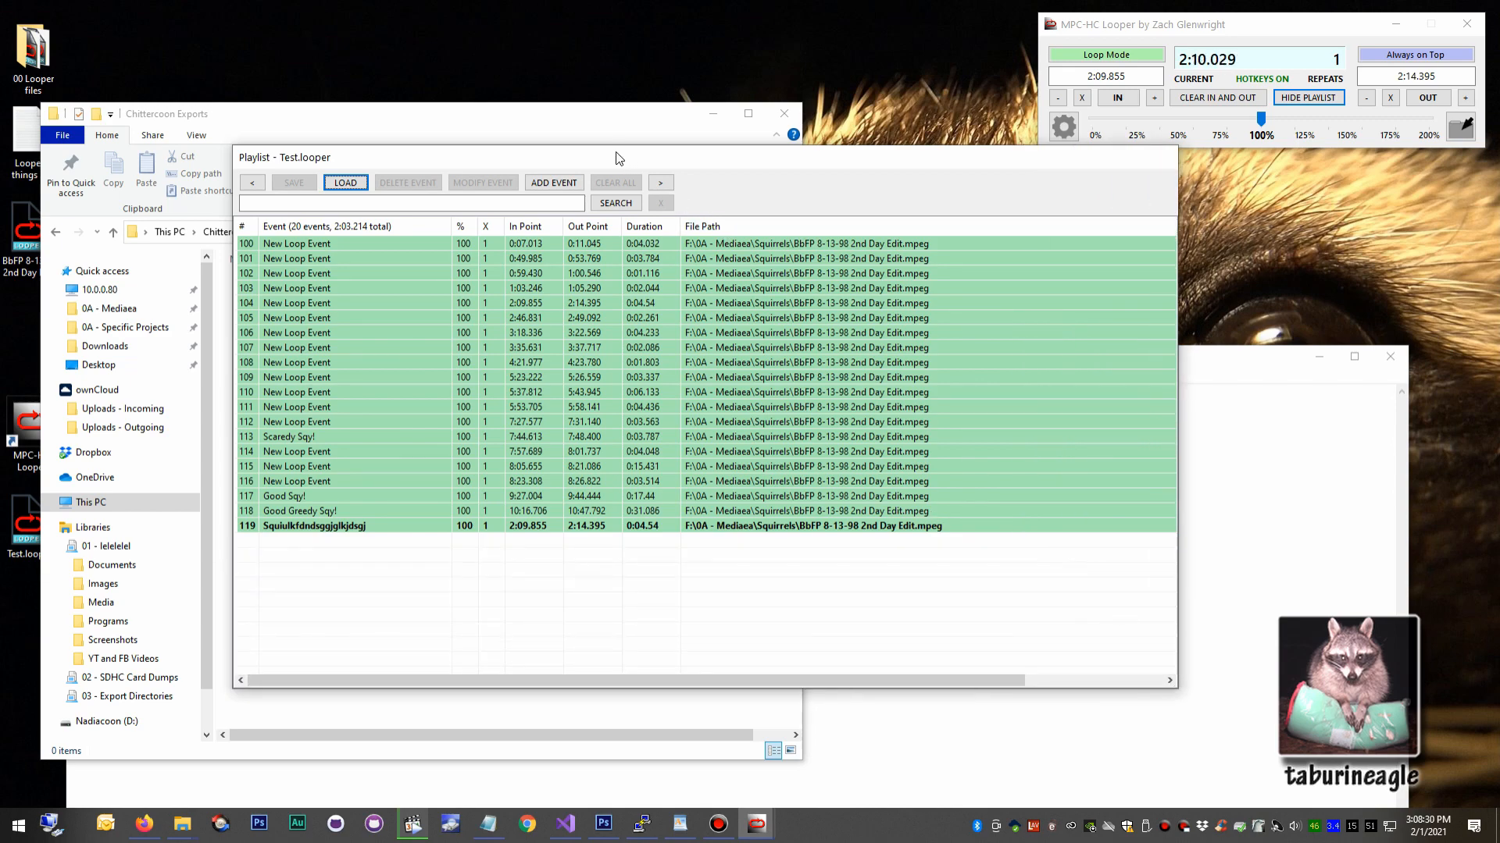
{"action": "left_click_drag", "start_coordinate": [619, 157], "coordinate": [718, 298]}
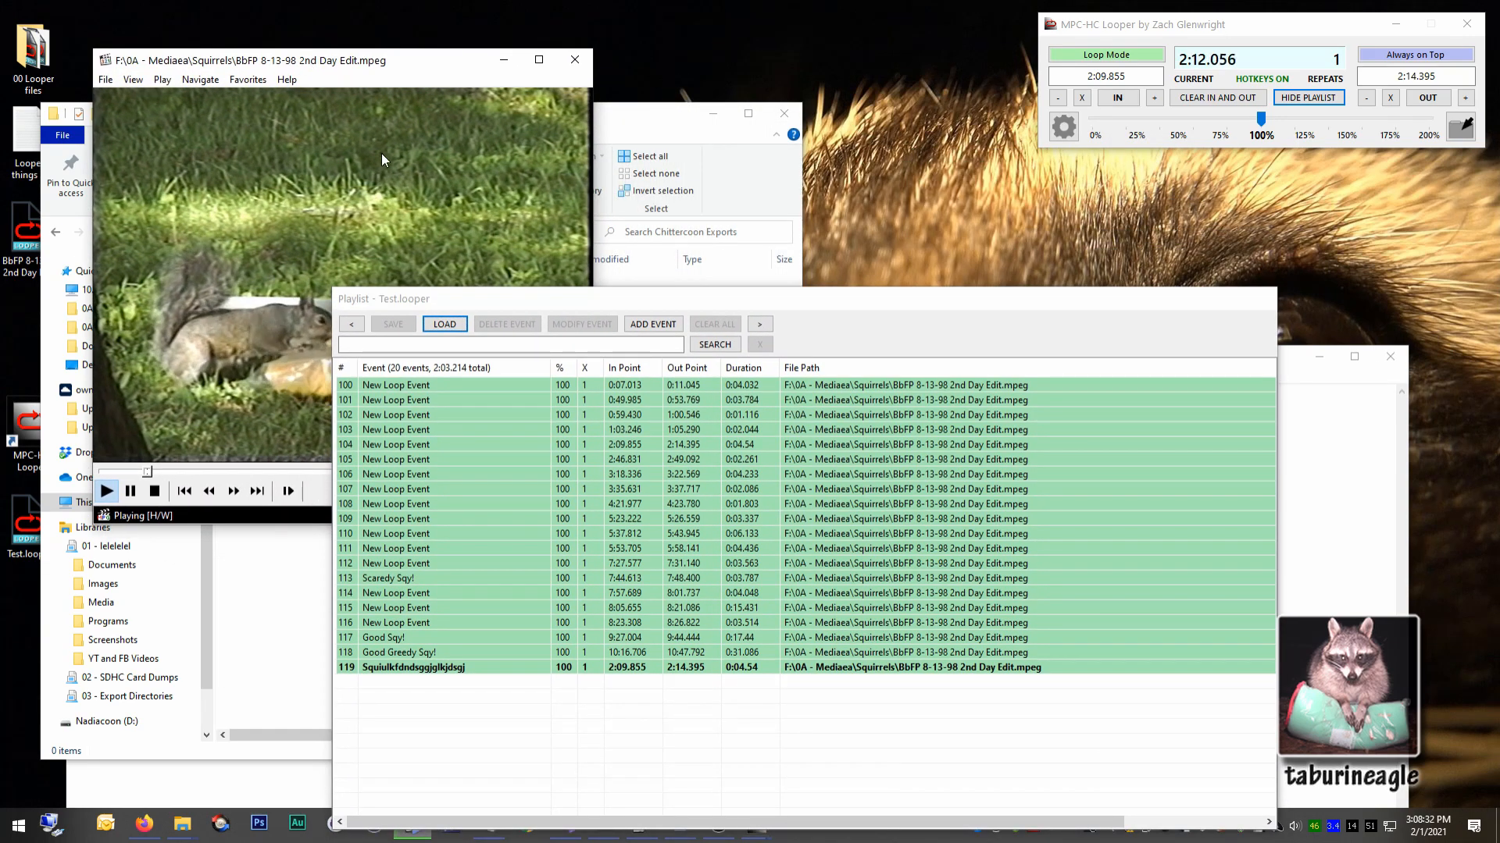
Select event 108 and switch the add mode to Insert New Events After Current Selection.
{"action": "left_click", "coordinate": [603, 500]}
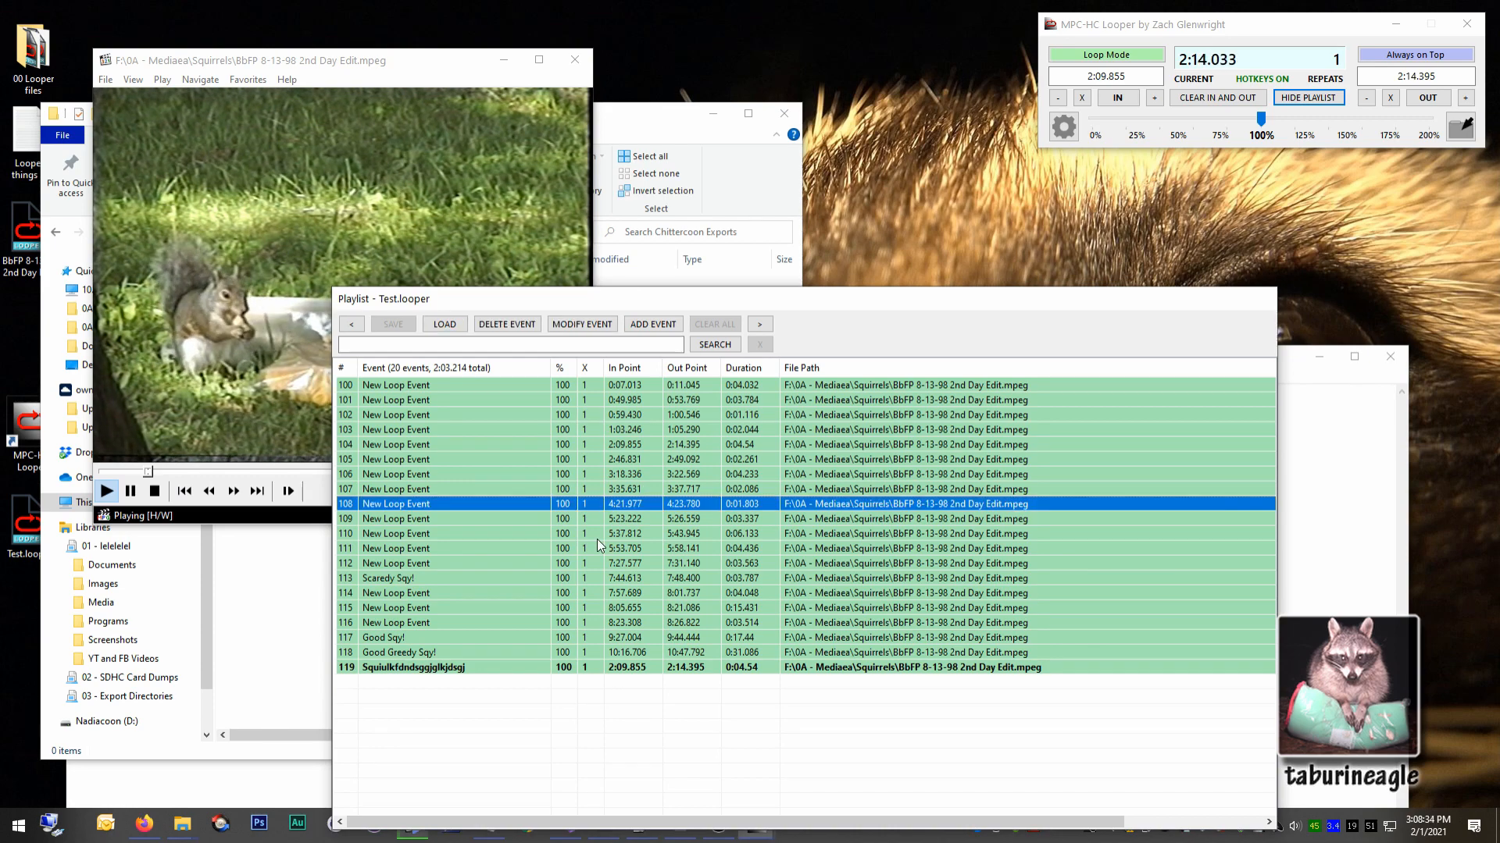
{"action": "left_click", "coordinate": [597, 539]}
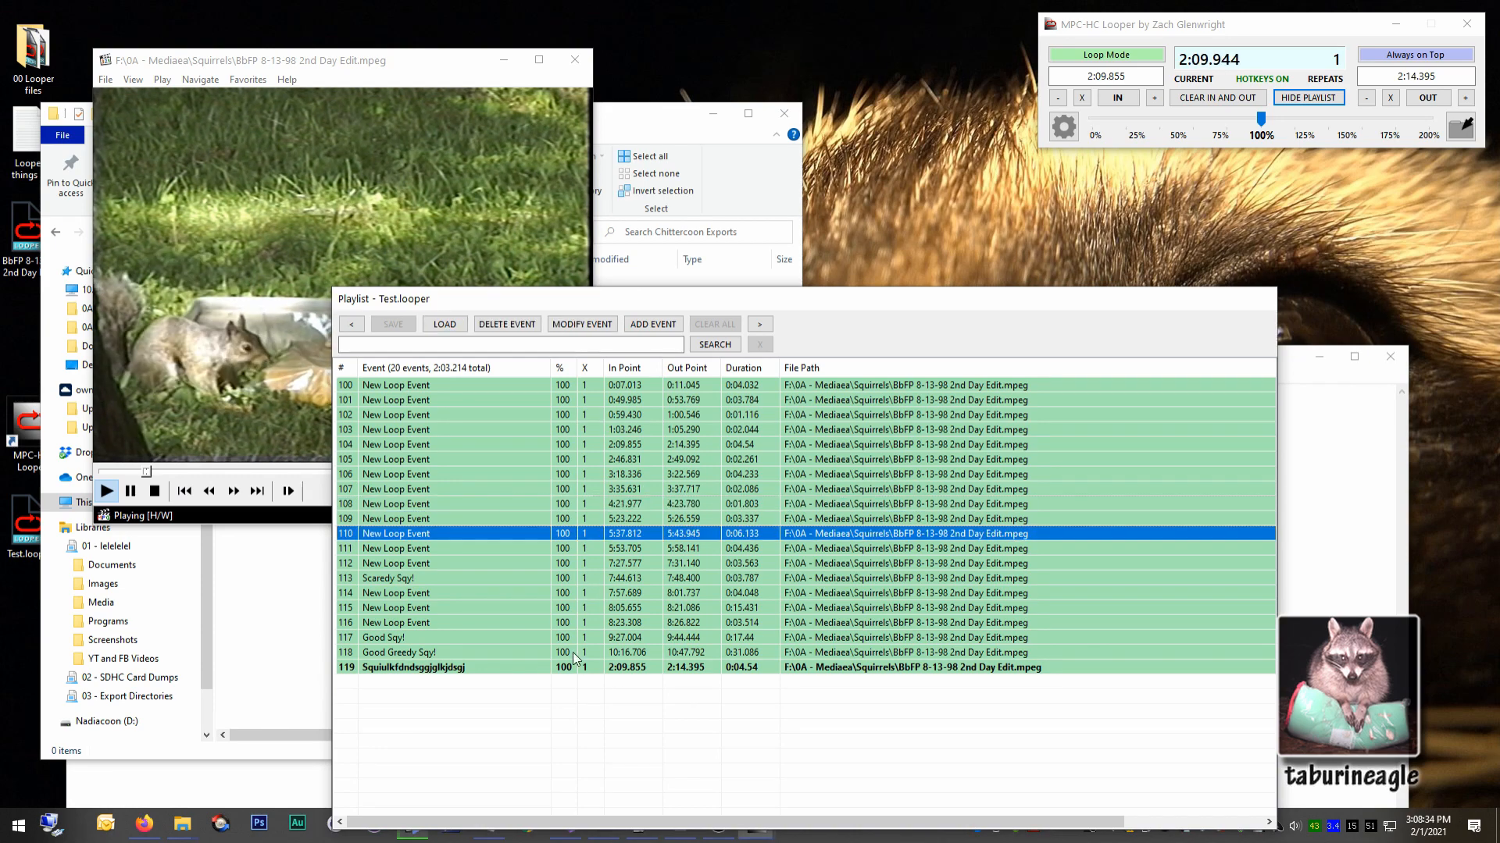
{"action": "left_click", "coordinate": [483, 504]}
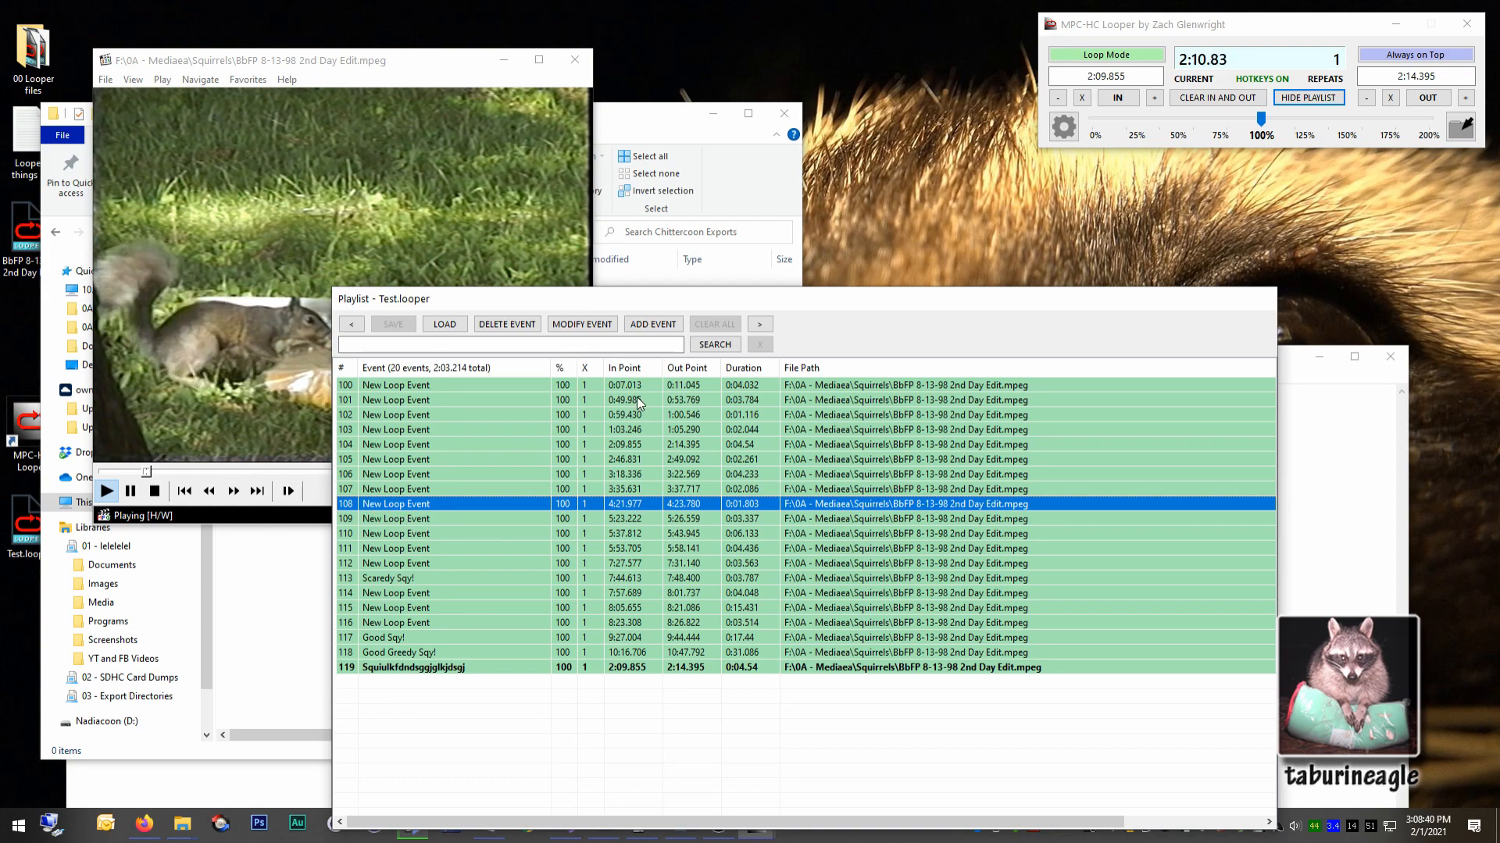
{"action": "right_click", "coordinate": [655, 322]}
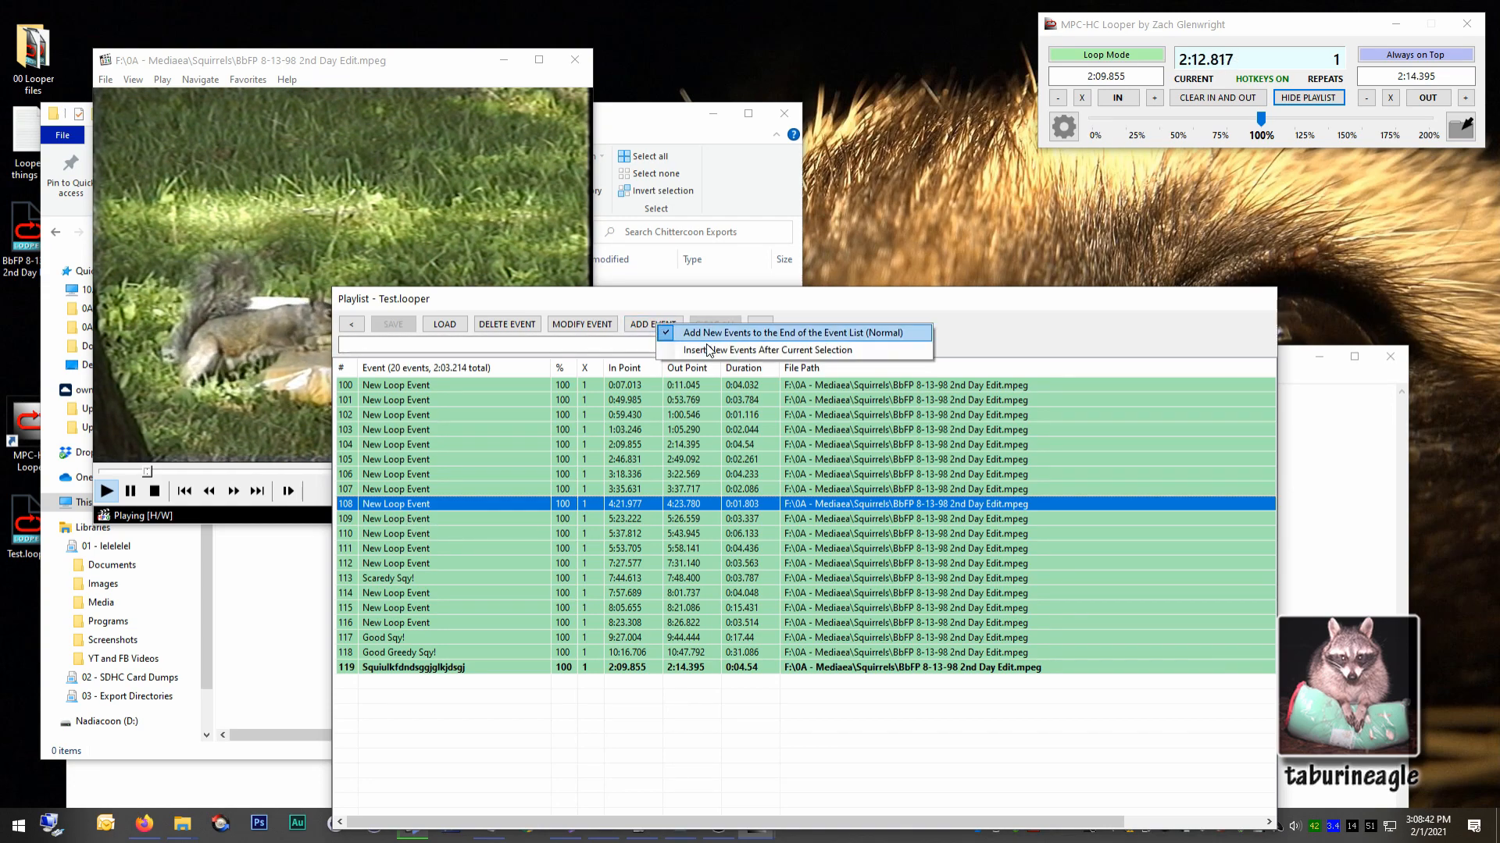
{"action": "left_click", "coordinate": [829, 350]}
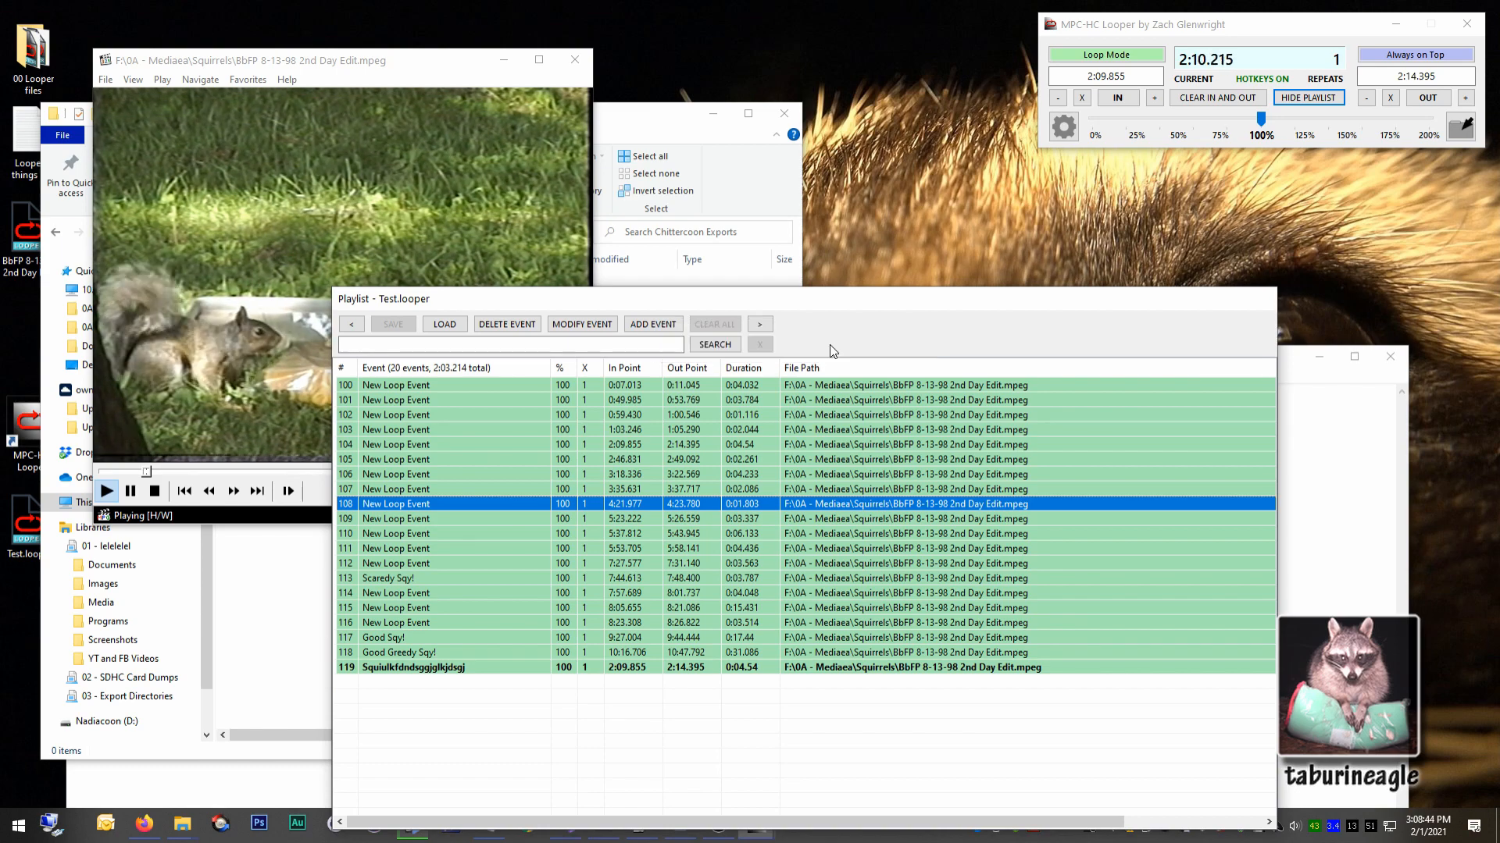
Insert an event named "Event after 108" after event 108 and one named "Event after 113" after event 113.
{"action": "left_click", "coordinate": [652, 324]}
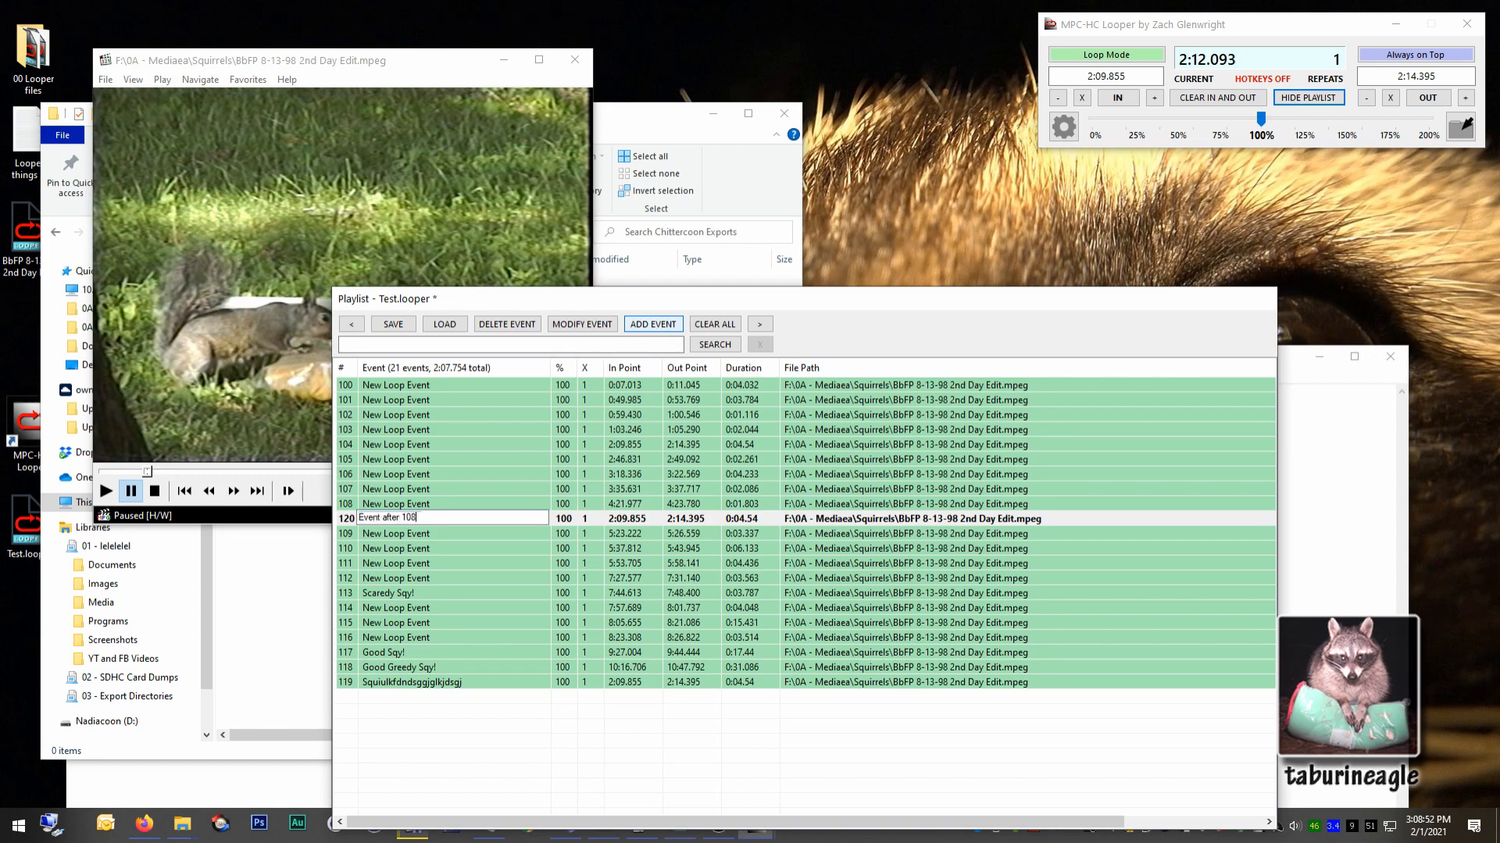
{"action": "key", "text": "Return"}
{"action": "left_click", "coordinate": [533, 534]}
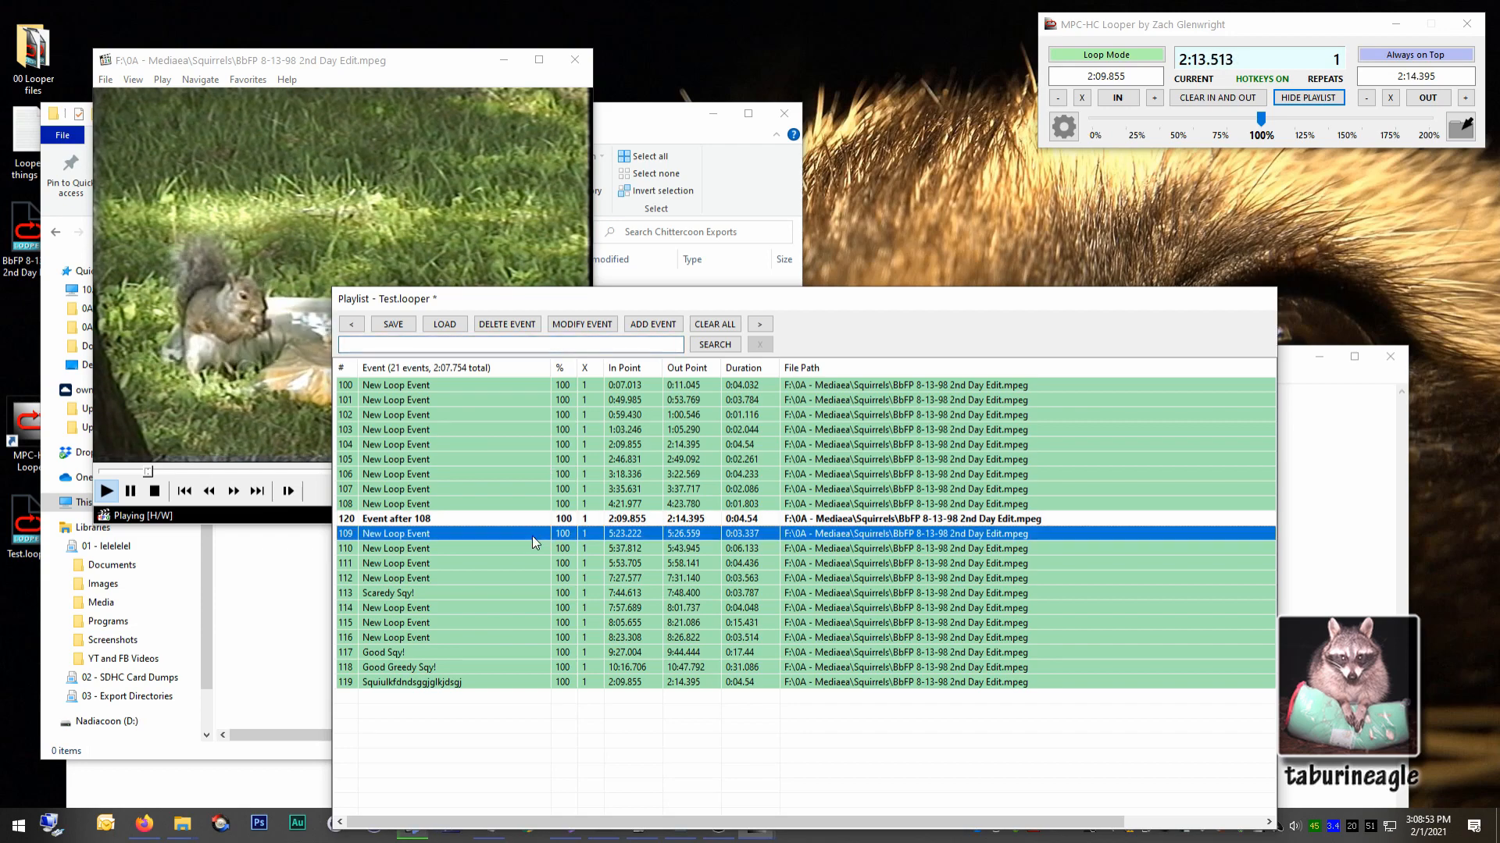
{"action": "left_click", "coordinate": [518, 593]}
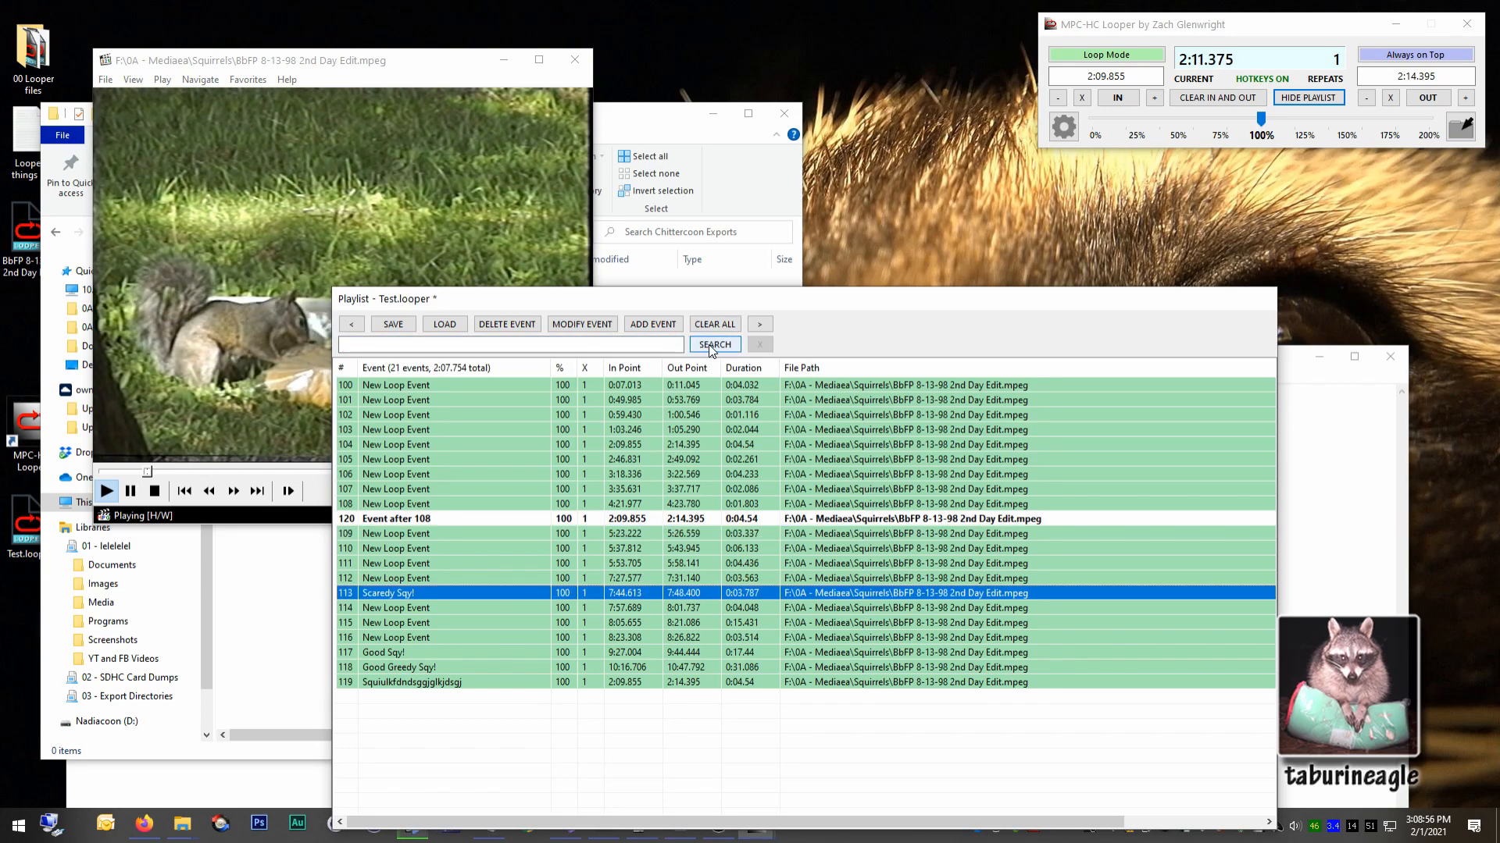
{"action": "left_click", "coordinate": [653, 325]}
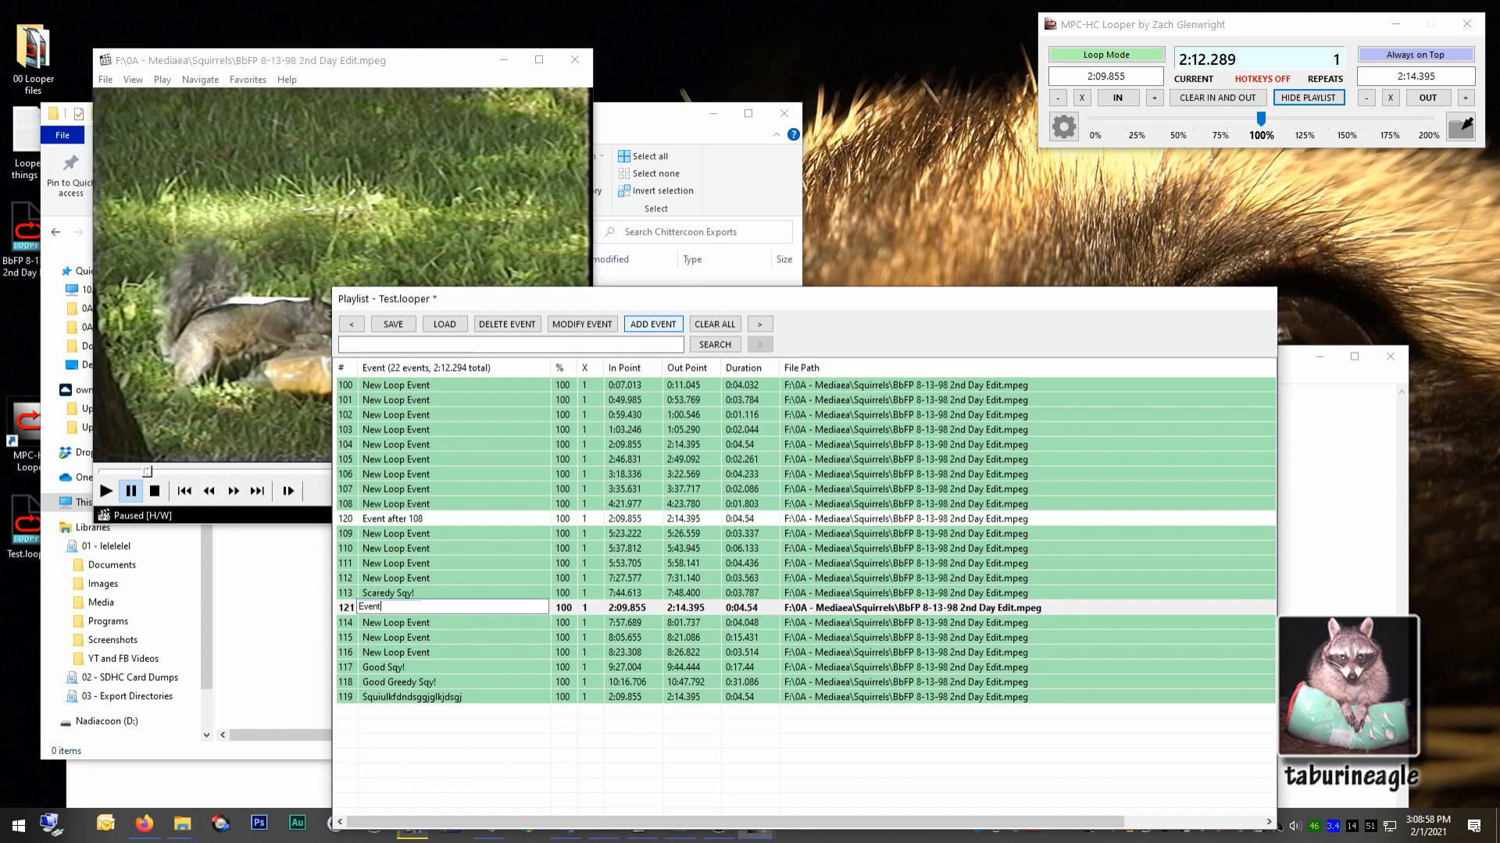
{"action": "type", "text": "Event after 113"}
{"action": "key", "text": "Return"}
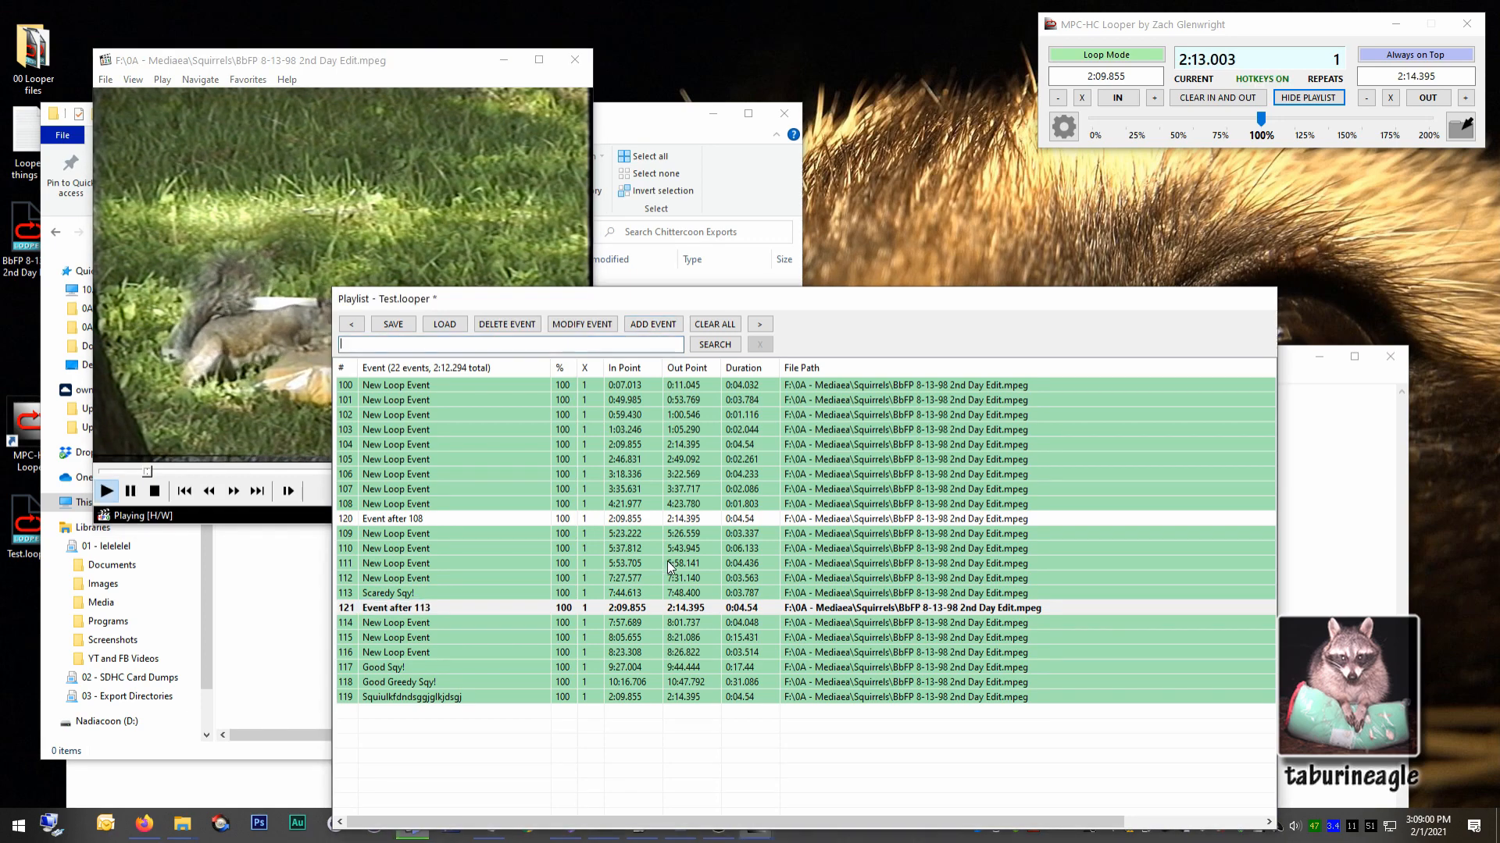
{"action": "left_click", "coordinate": [625, 697]}
{"action": "left_click", "coordinate": [594, 549]}
{"action": "left_click", "coordinate": [589, 474]}
{"action": "left_click", "coordinate": [594, 519]}
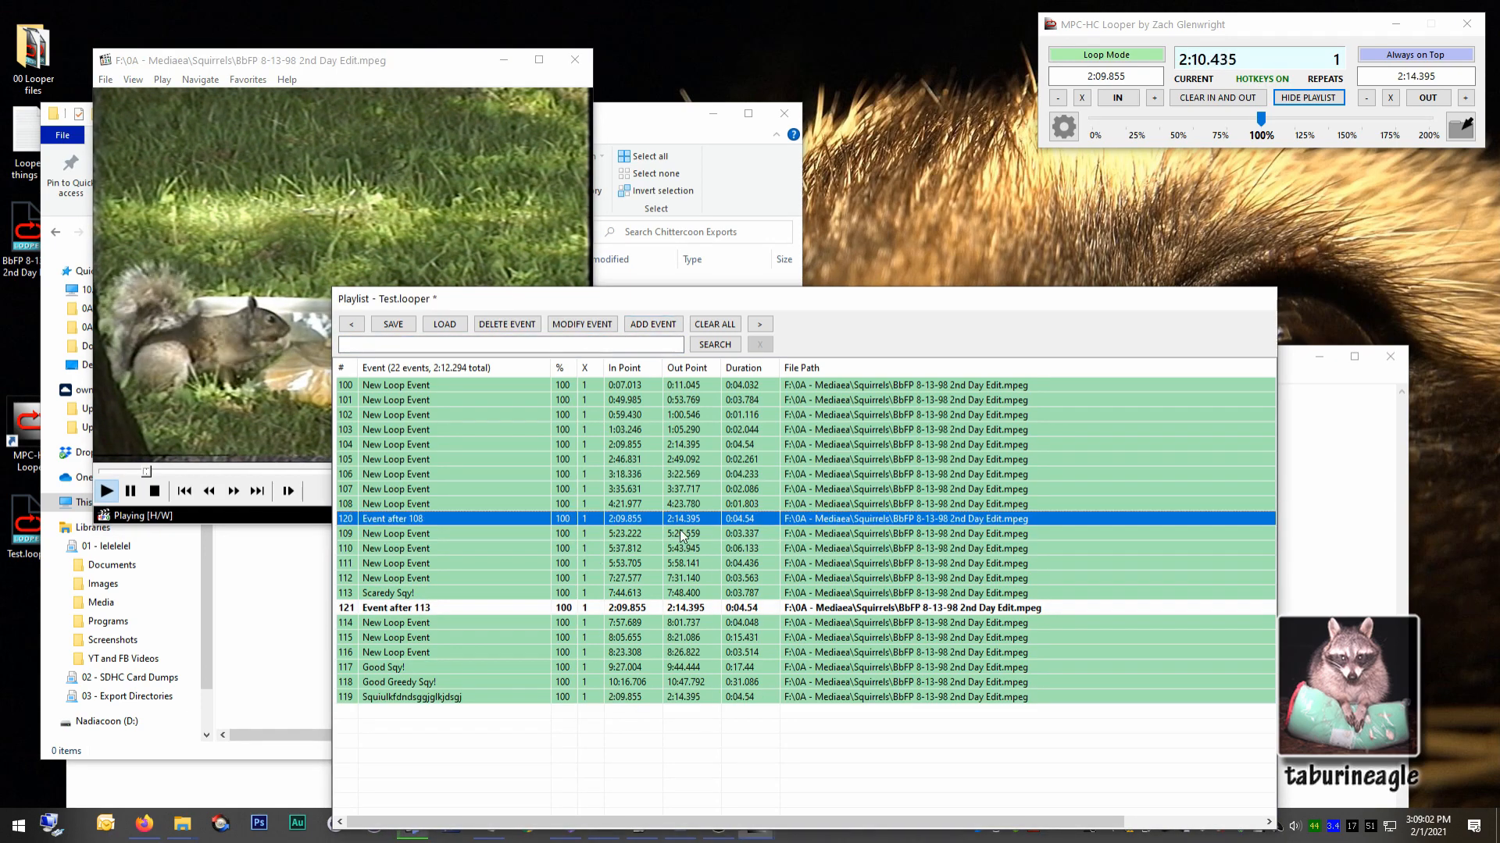
{"action": "left_click", "coordinate": [625, 563]}
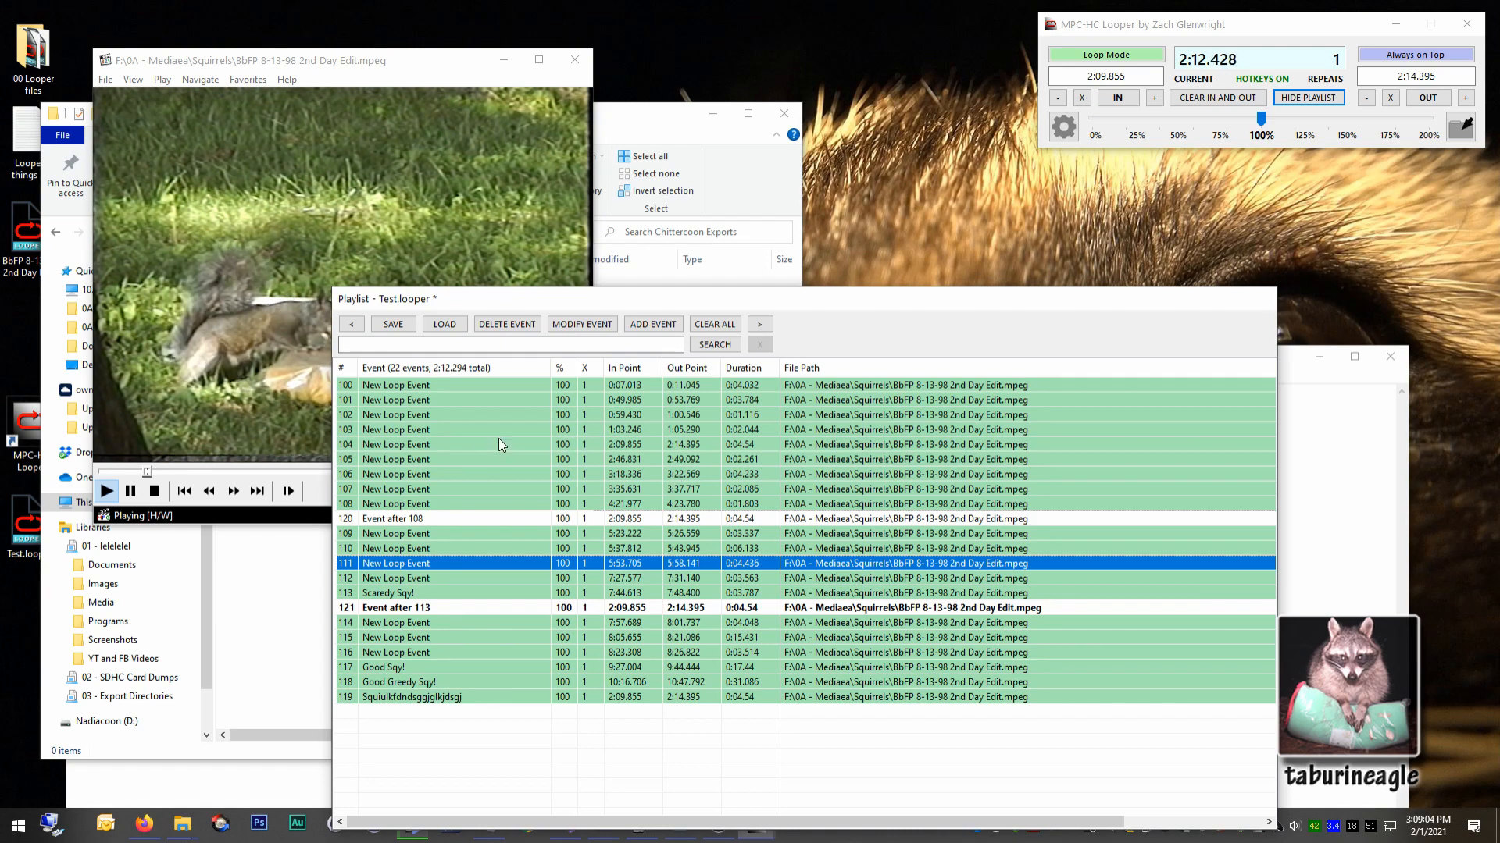
{"action": "left_click", "coordinate": [424, 442]}
{"action": "left_click", "coordinate": [498, 472]}
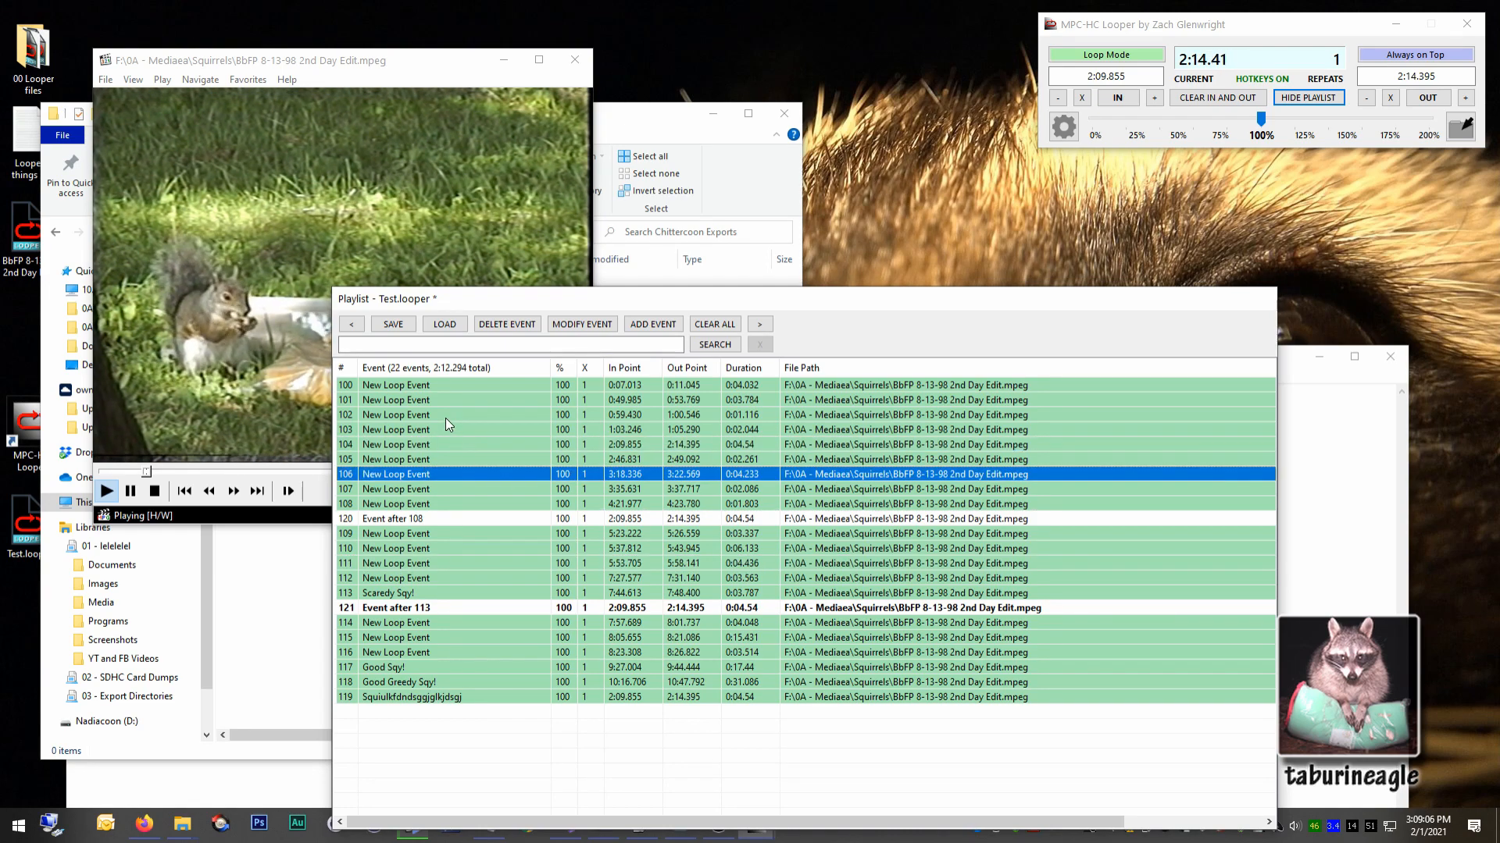
Insert an event named "Event after seelction" after the selected range of events 102 to 107, and select the new event.
{"action": "left_click", "coordinate": [446, 420]}
{"action": "left_click", "coordinate": [449, 483], "text": "shift"}
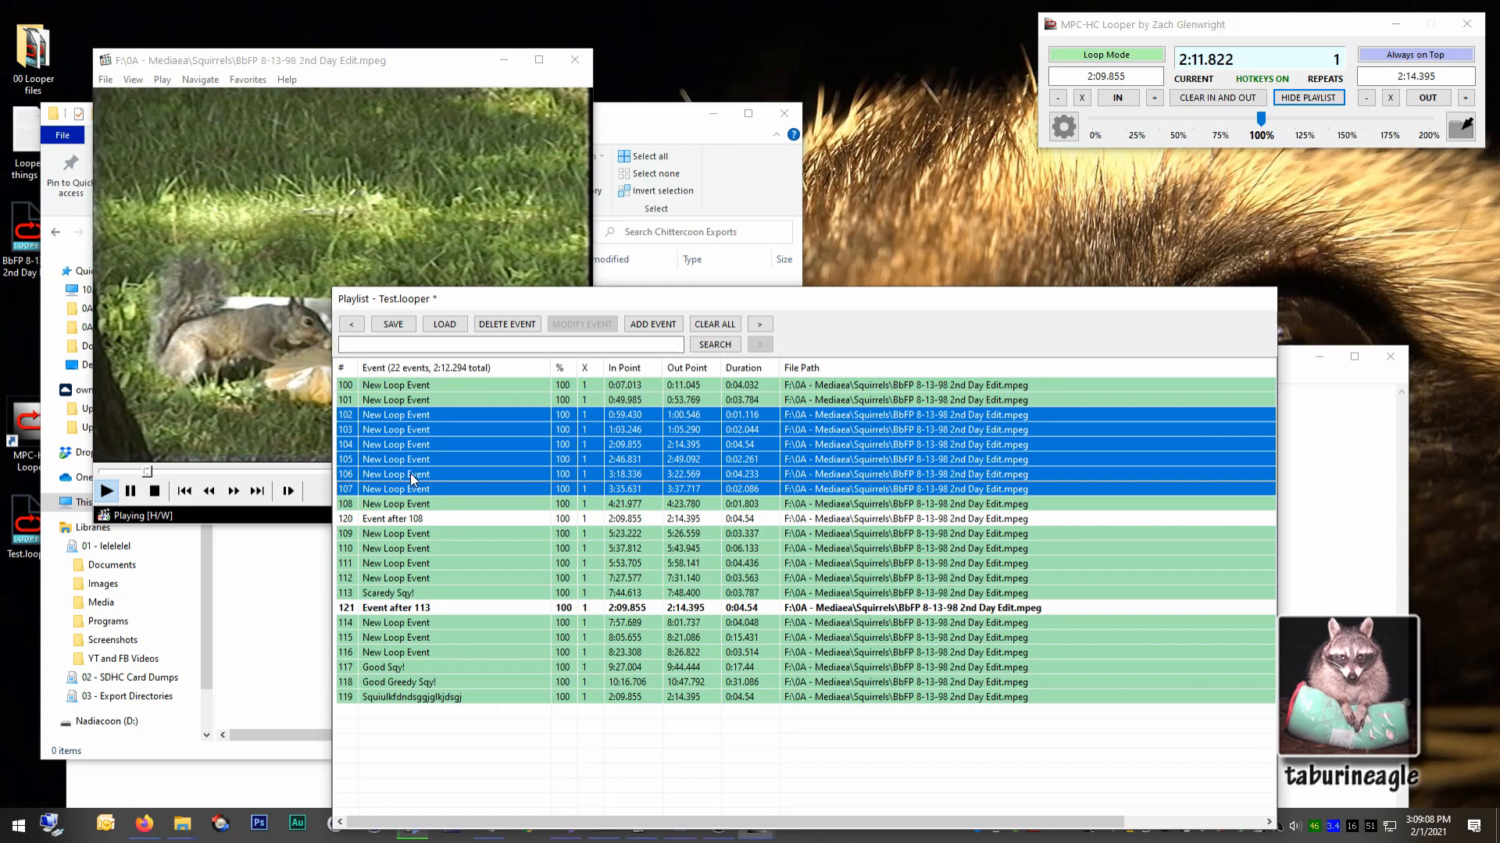
{"action": "left_click", "coordinate": [646, 325]}
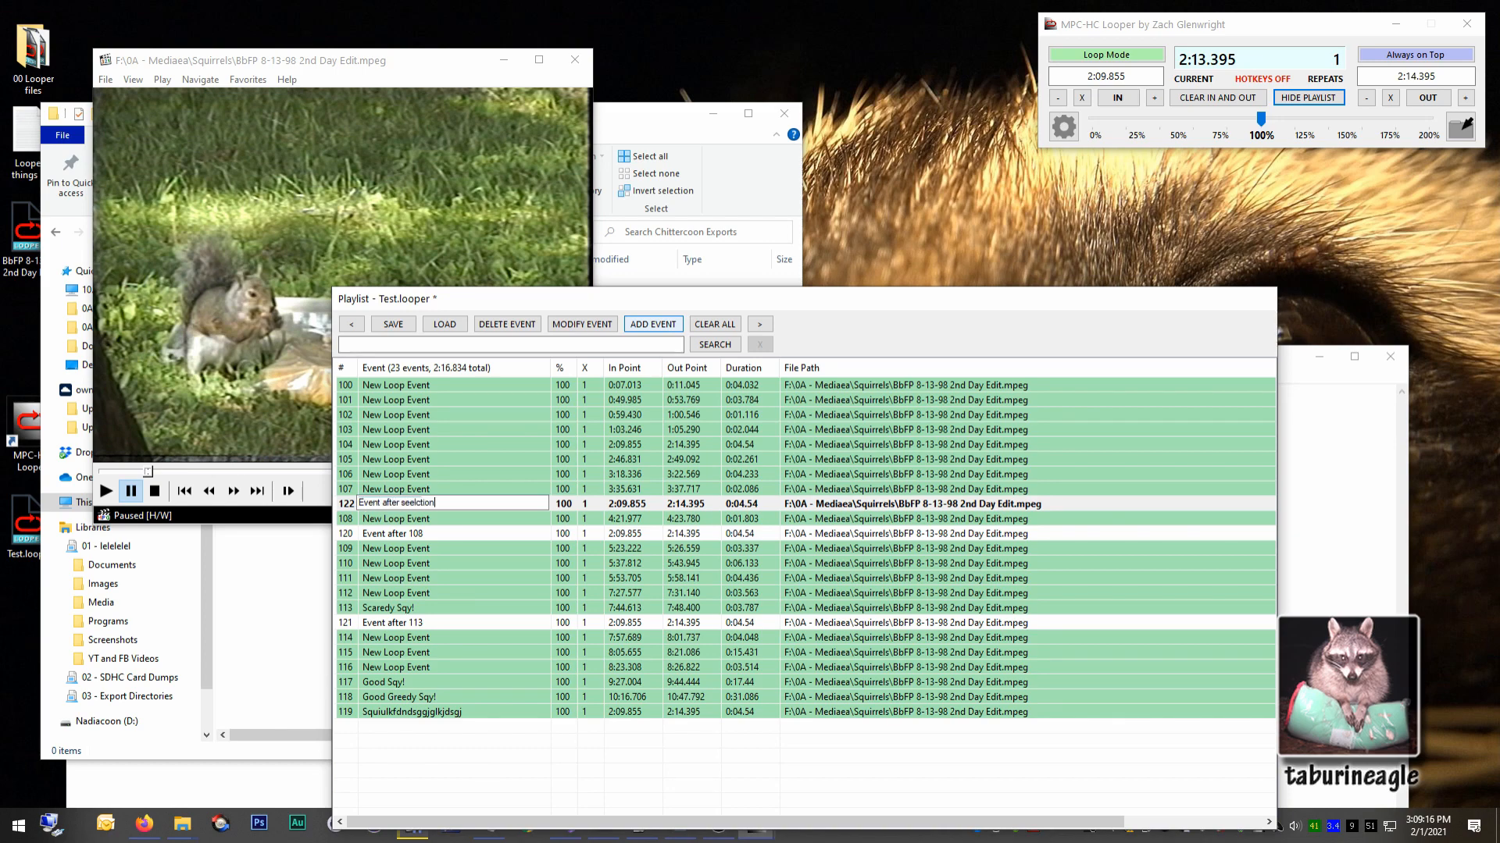
{"action": "key", "text": "Return"}
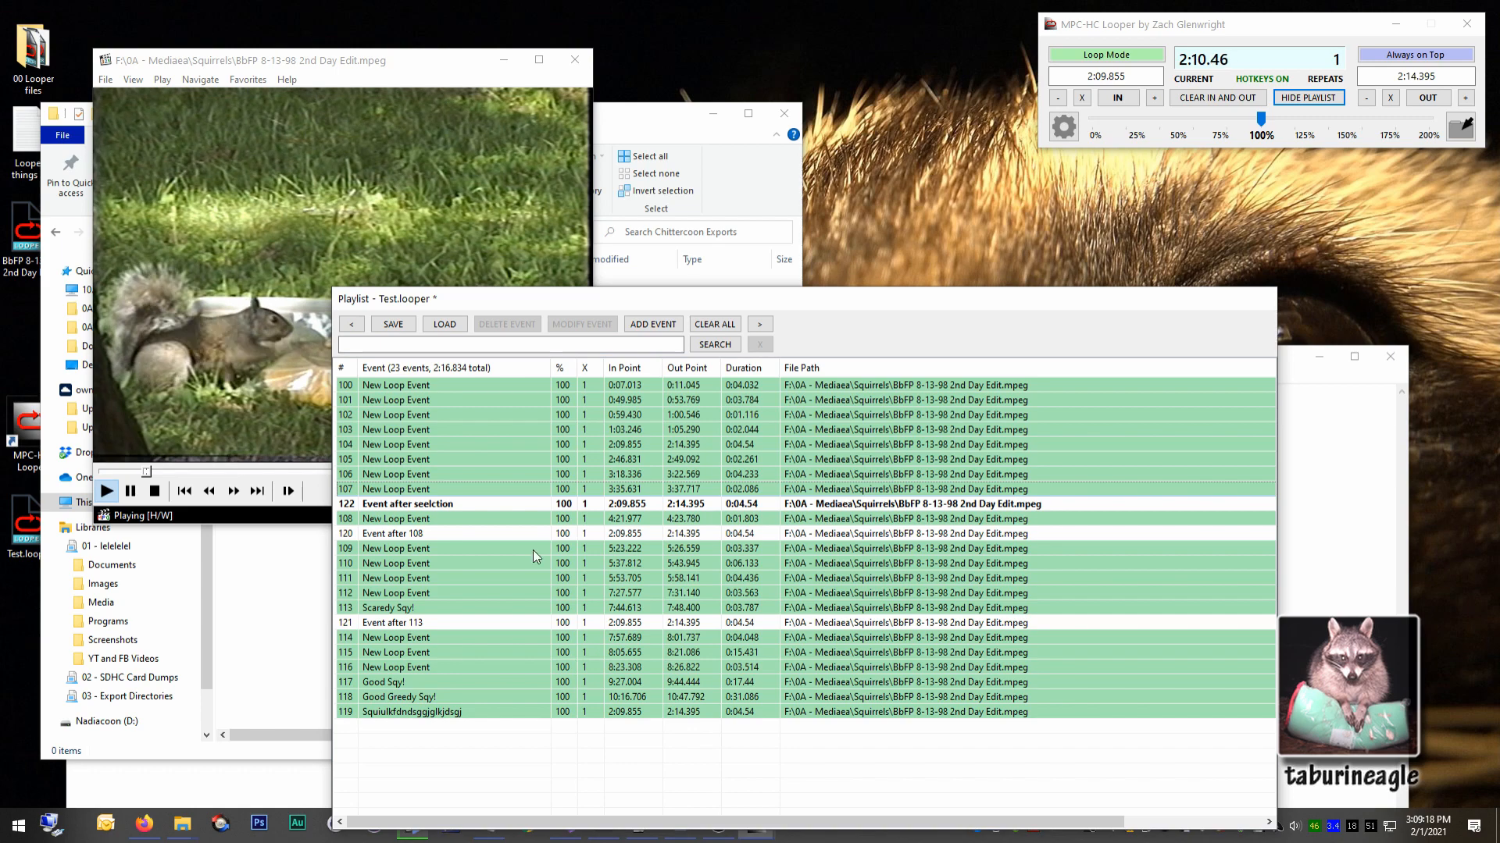
{"action": "left_click", "coordinate": [500, 502]}
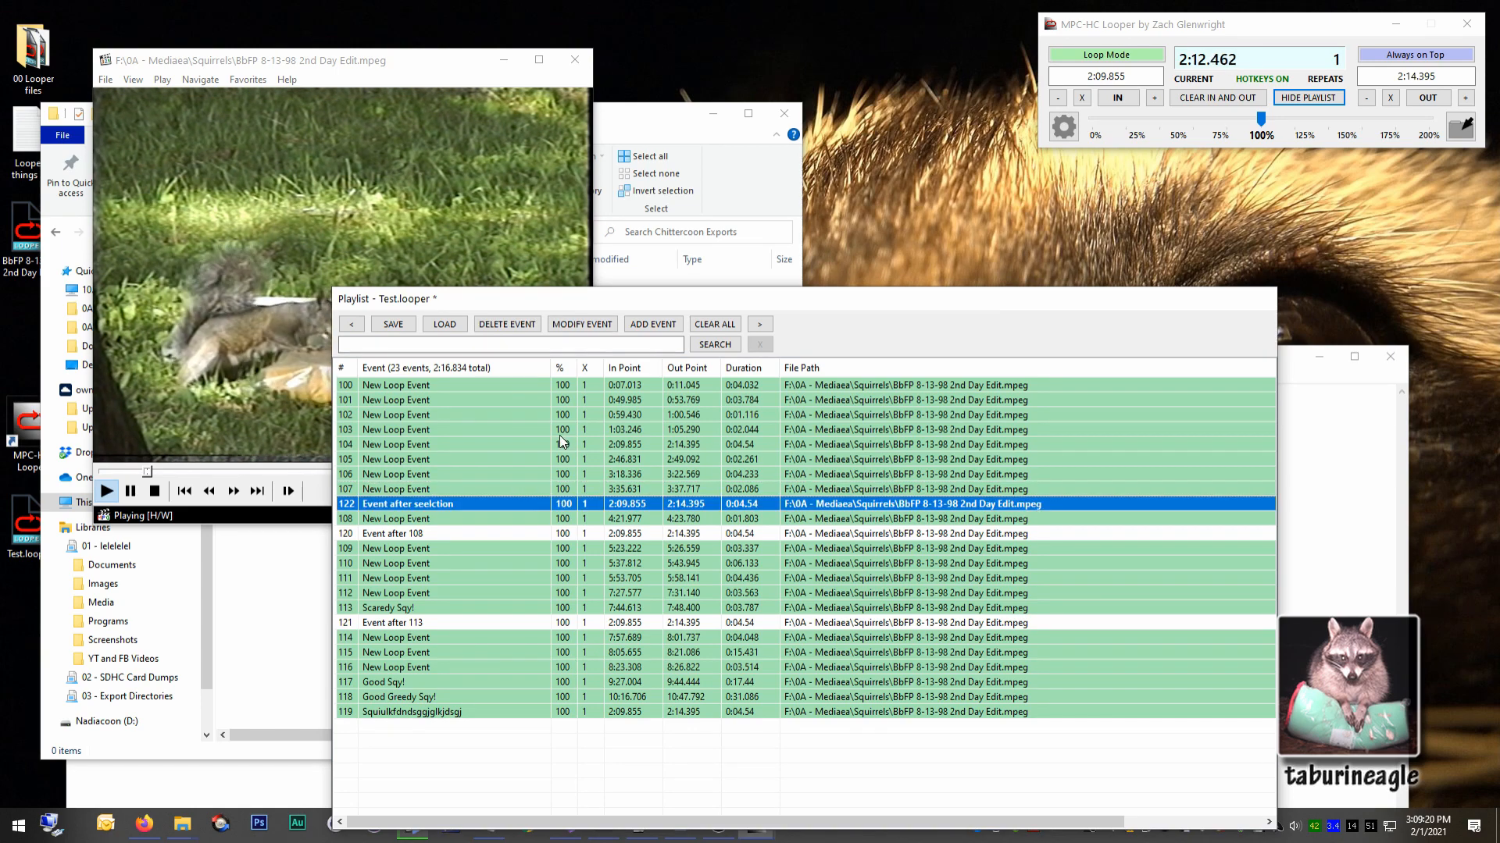
Rename event 106 to "New Event Test".
{"action": "left_click", "coordinate": [399, 470]}
{"action": "key", "text": "F2"}
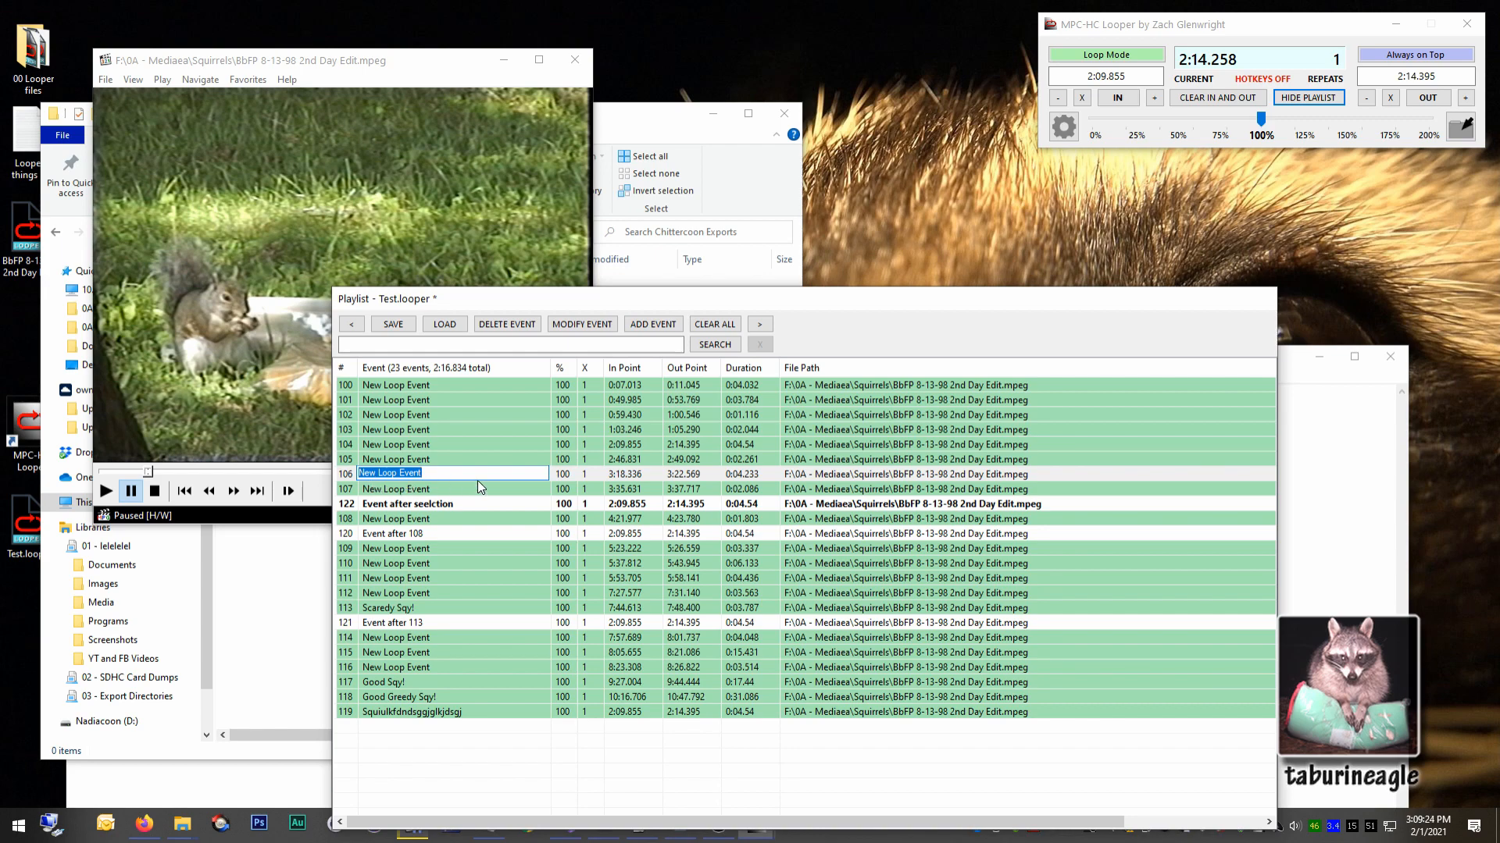
{"action": "type", "text": "New Event"}
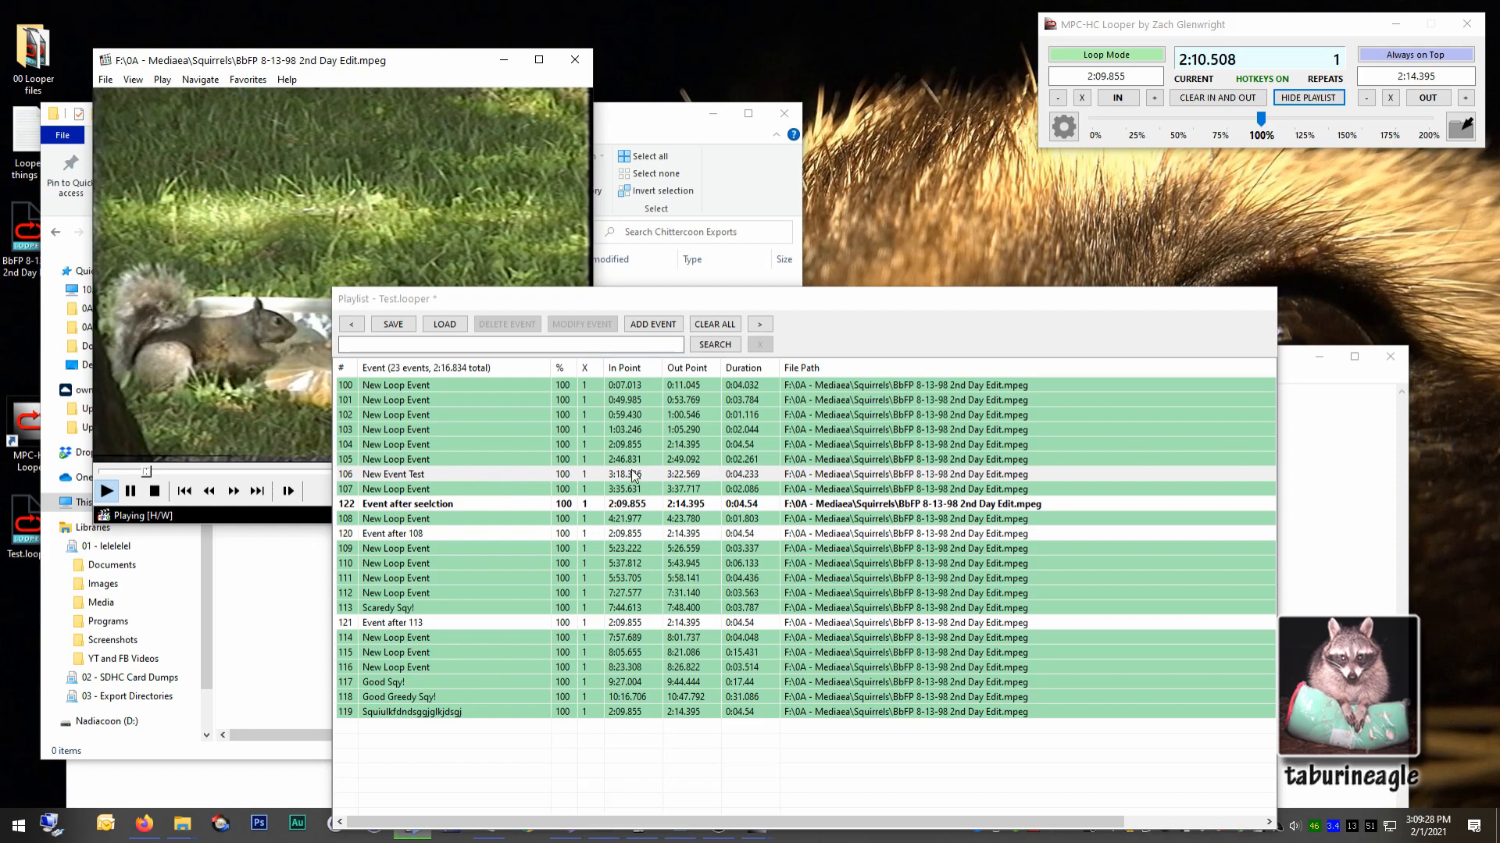
Set the repeat count of event 106 to 10.
{"action": "left_click", "coordinate": [539, 473]}
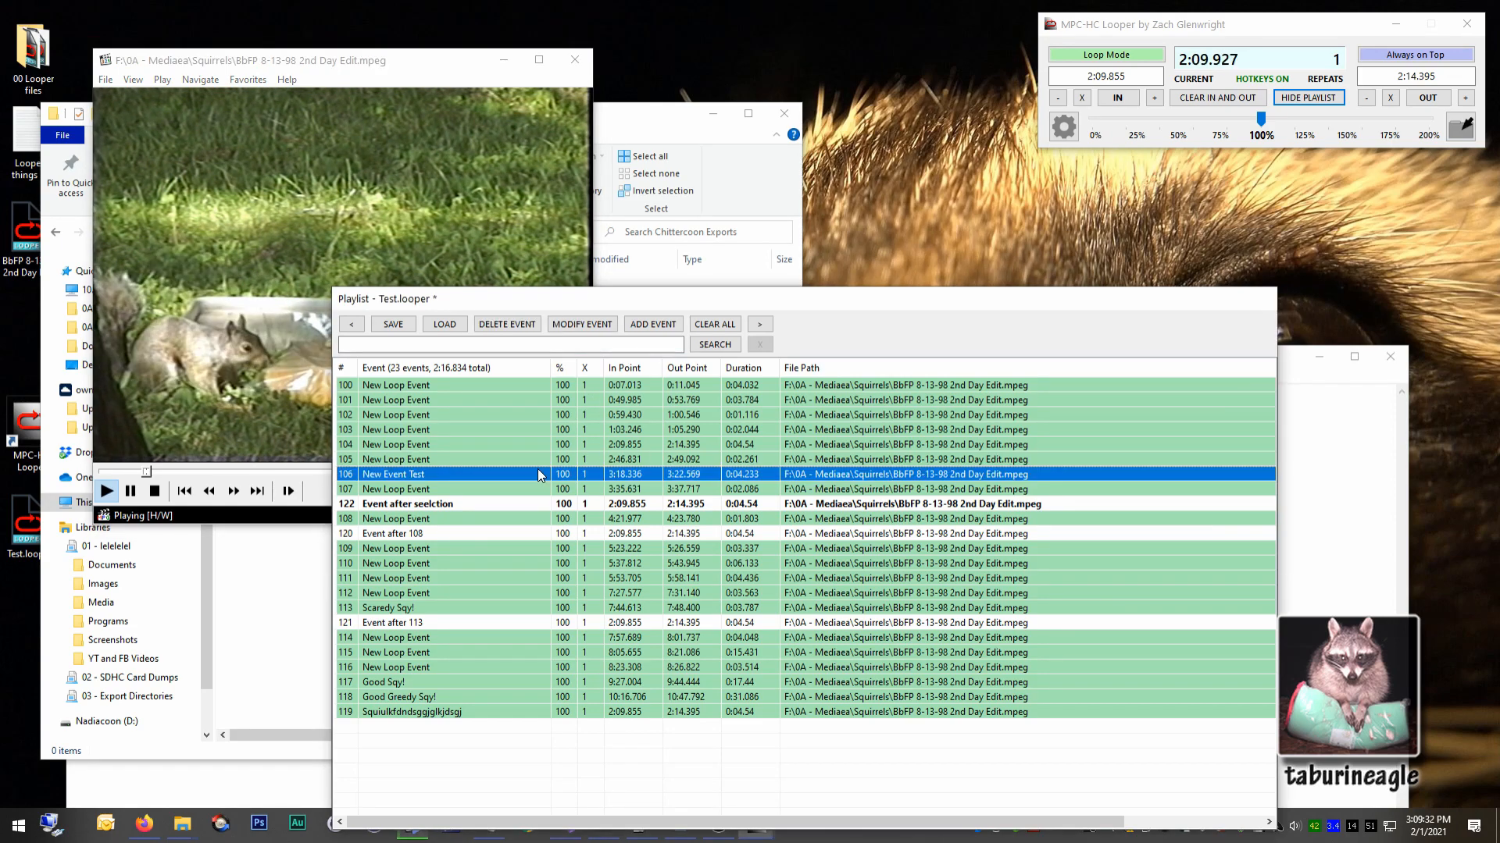
{"action": "type", "text": "r "}
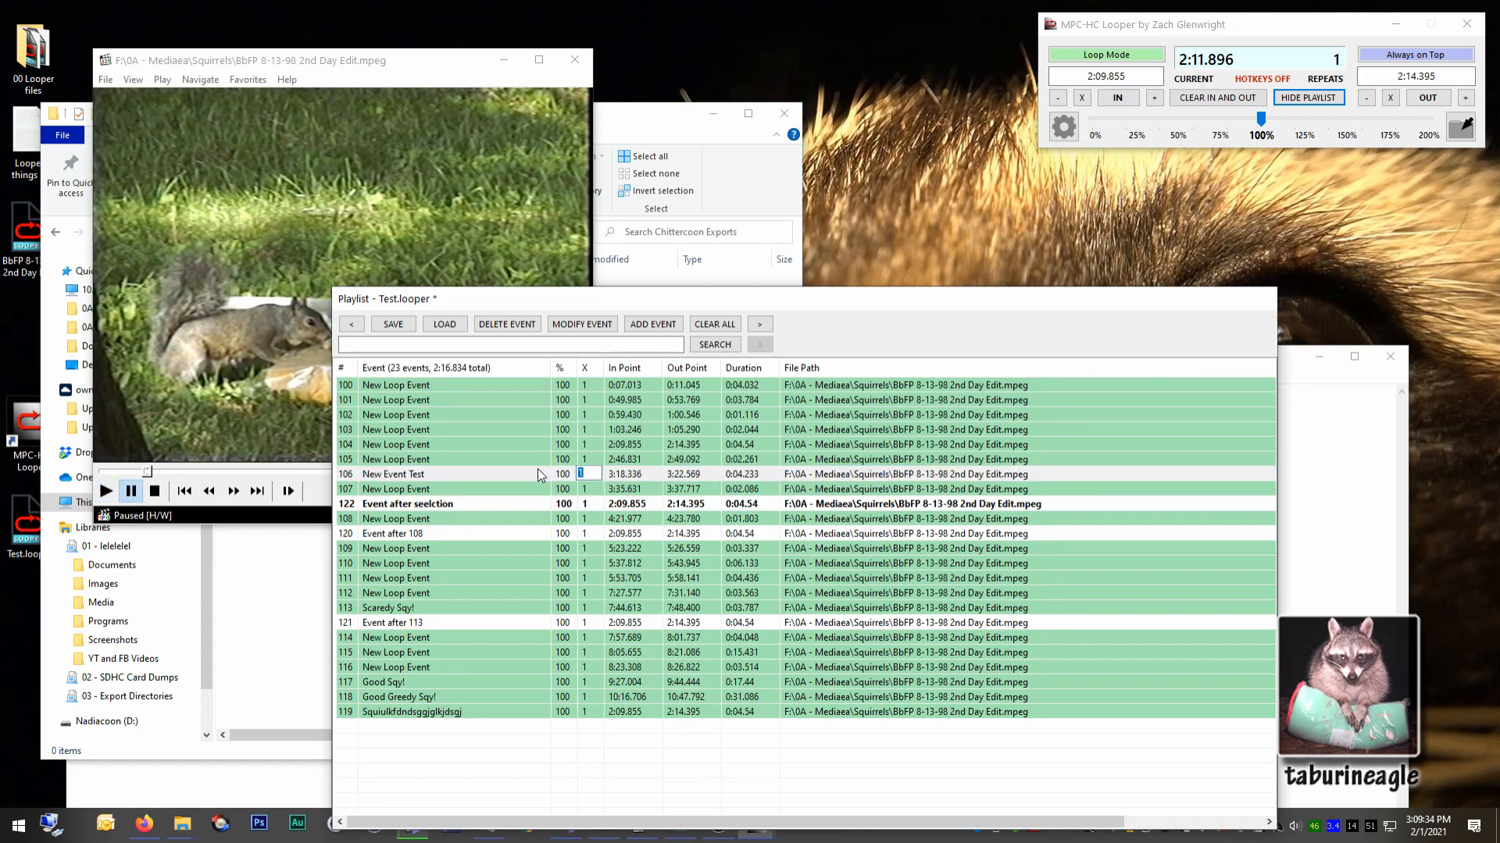
{"action": "type", "text": "10"}
{"action": "key", "text": "Return"}
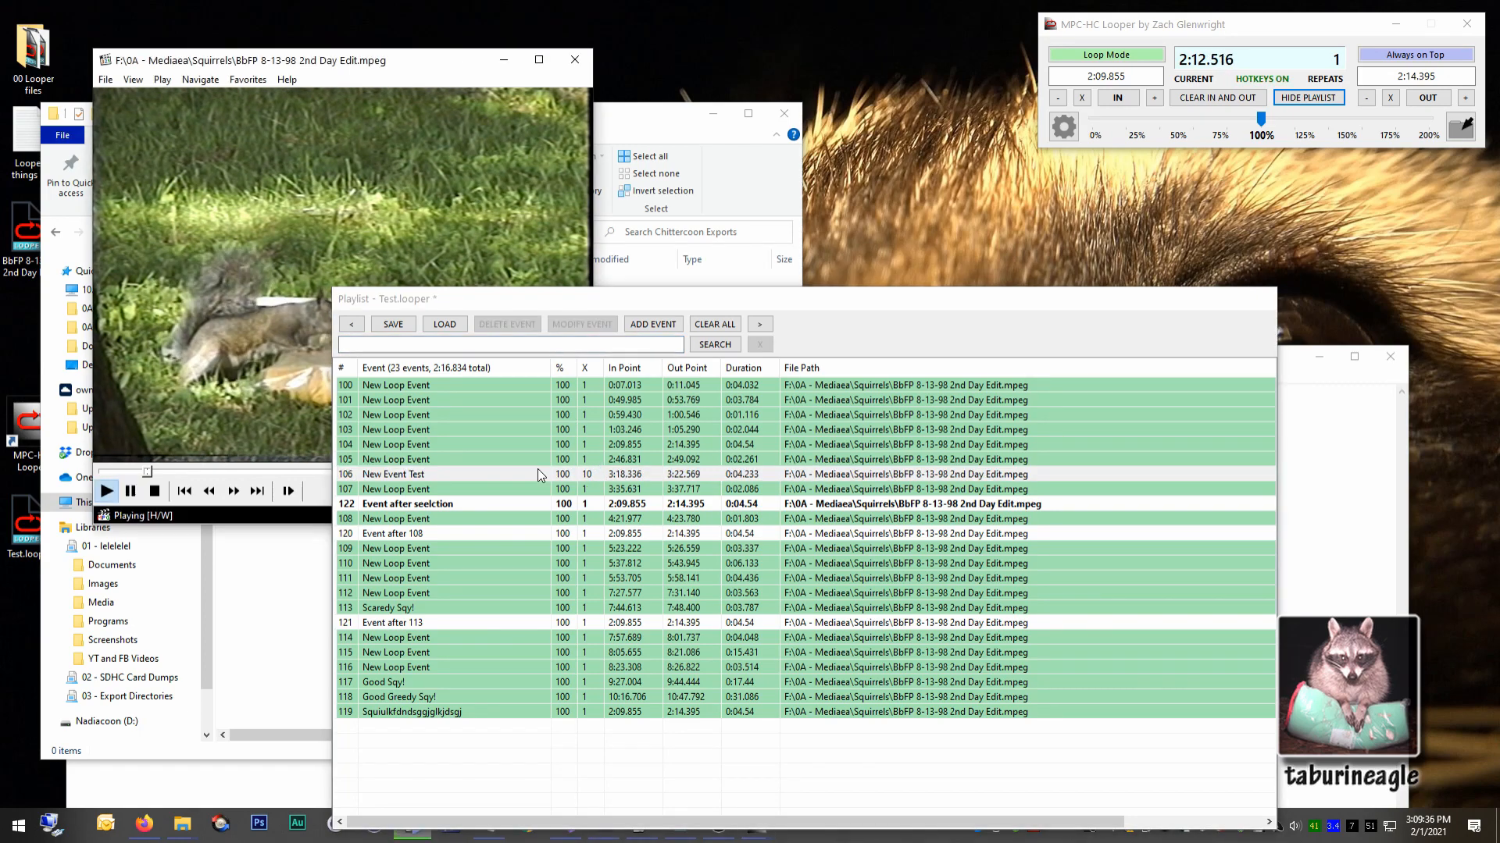
Select events 105 and 106 and play them in Playlist Mode, advancing to event 106.
{"action": "left_click", "coordinate": [457, 548]}
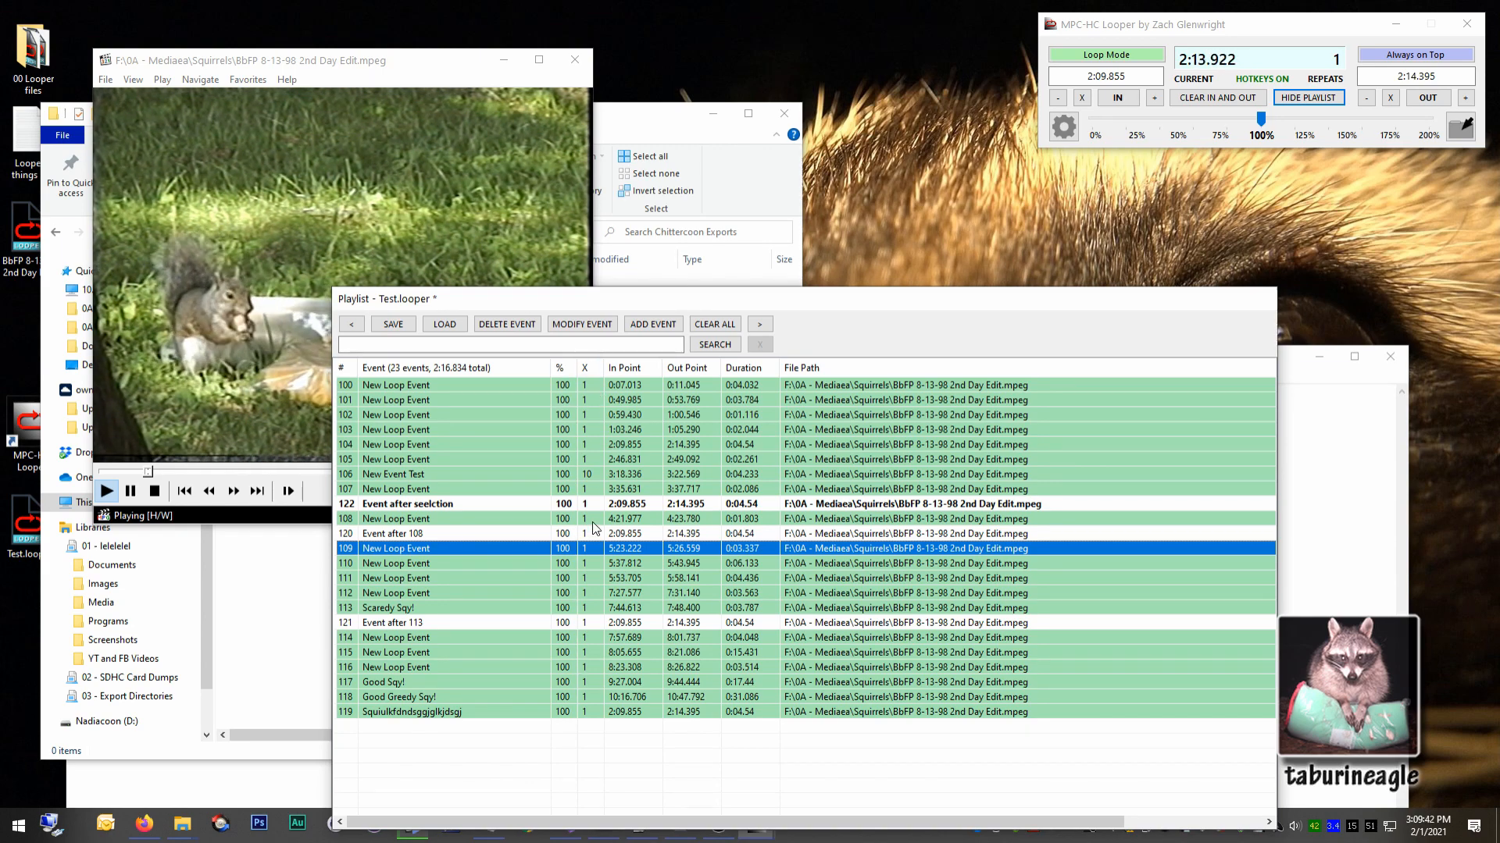
{"action": "left_click", "coordinate": [589, 461]}
{"action": "left_click", "coordinate": [588, 471], "text": "shift"}
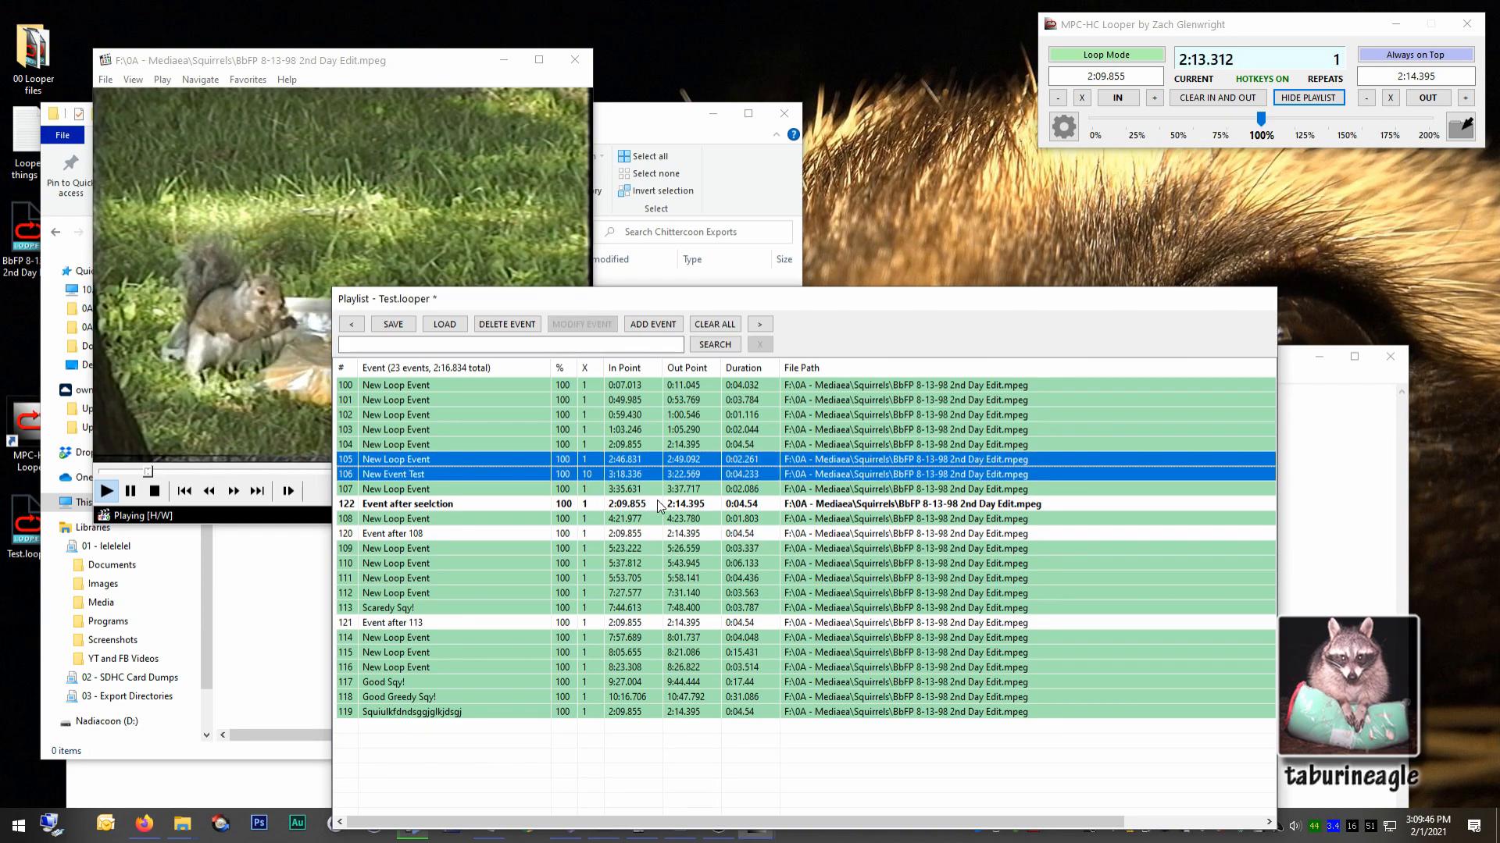
{"action": "key", "text": "ctrl+l"}
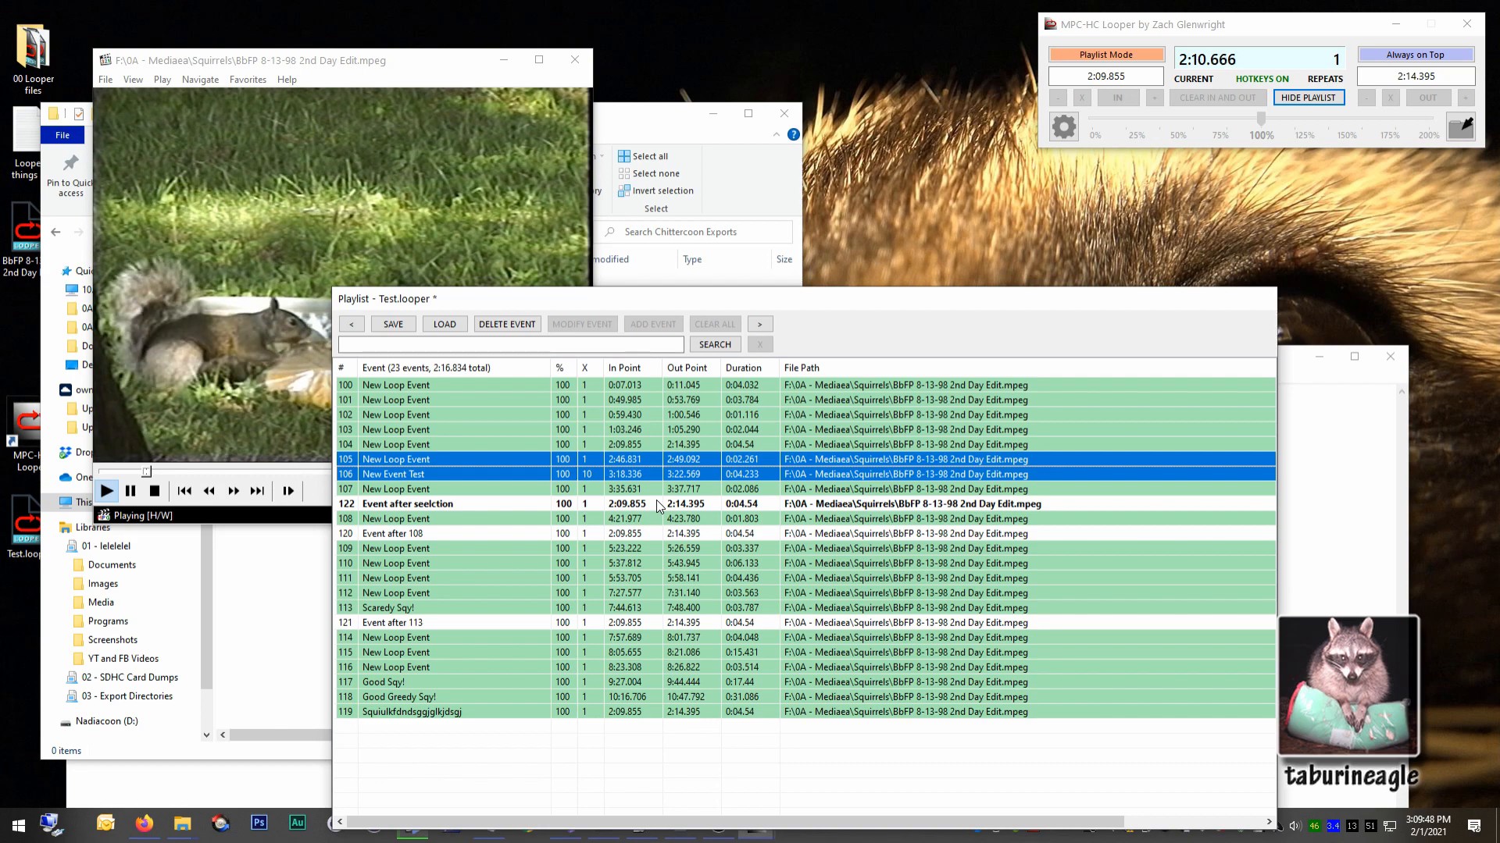
{"action": "key", "text": "ctrl+Right"}
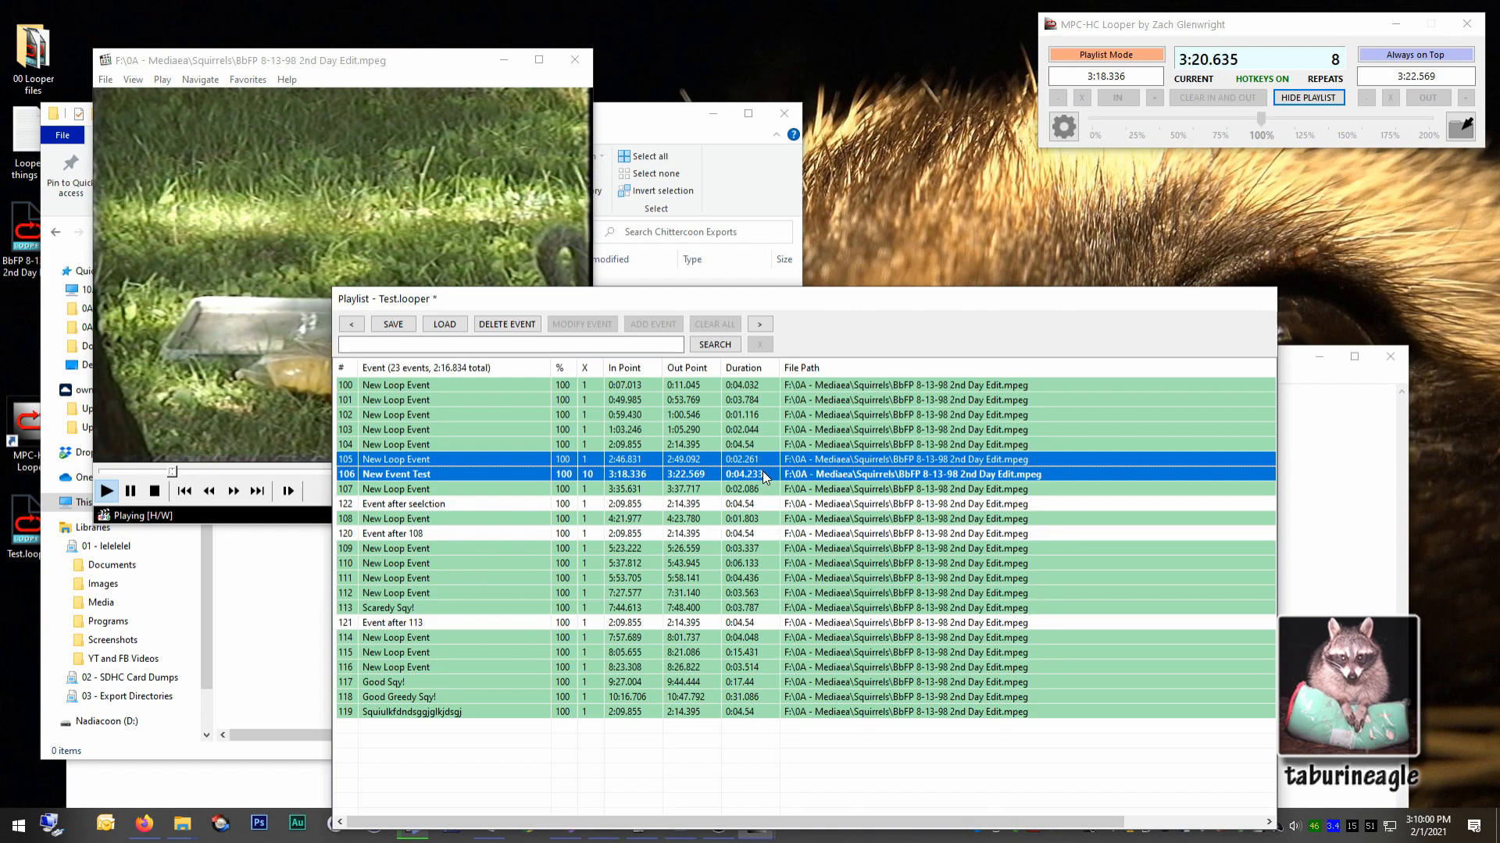
Load event 108, set its repeat count to 8, and switch to Playlist Mode.
{"action": "double_click", "coordinate": [759, 518]}
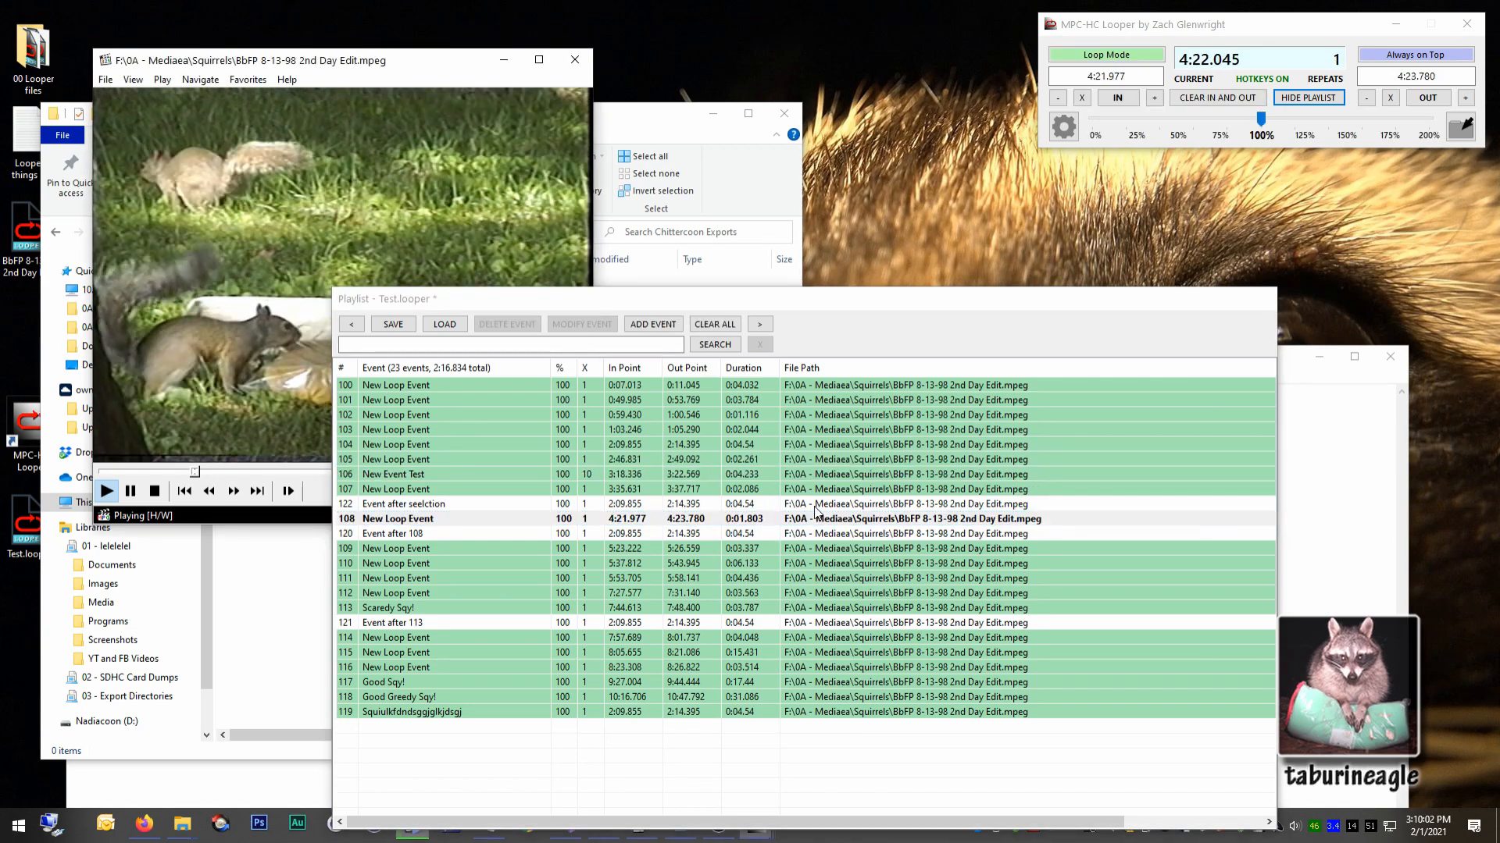
{"action": "left_click", "coordinate": [697, 520]}
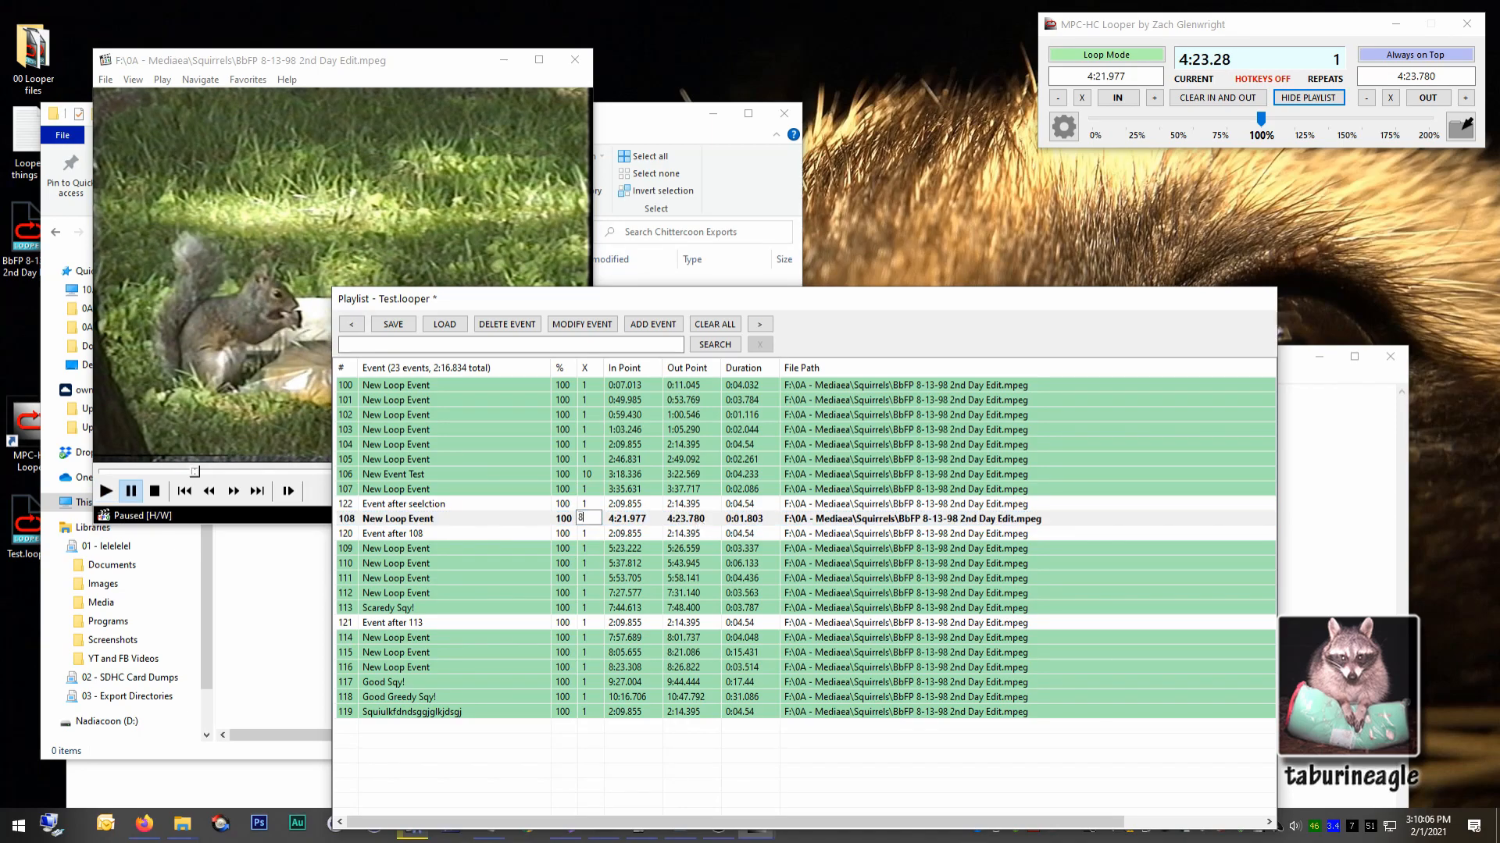
{"action": "key", "text": "Return"}
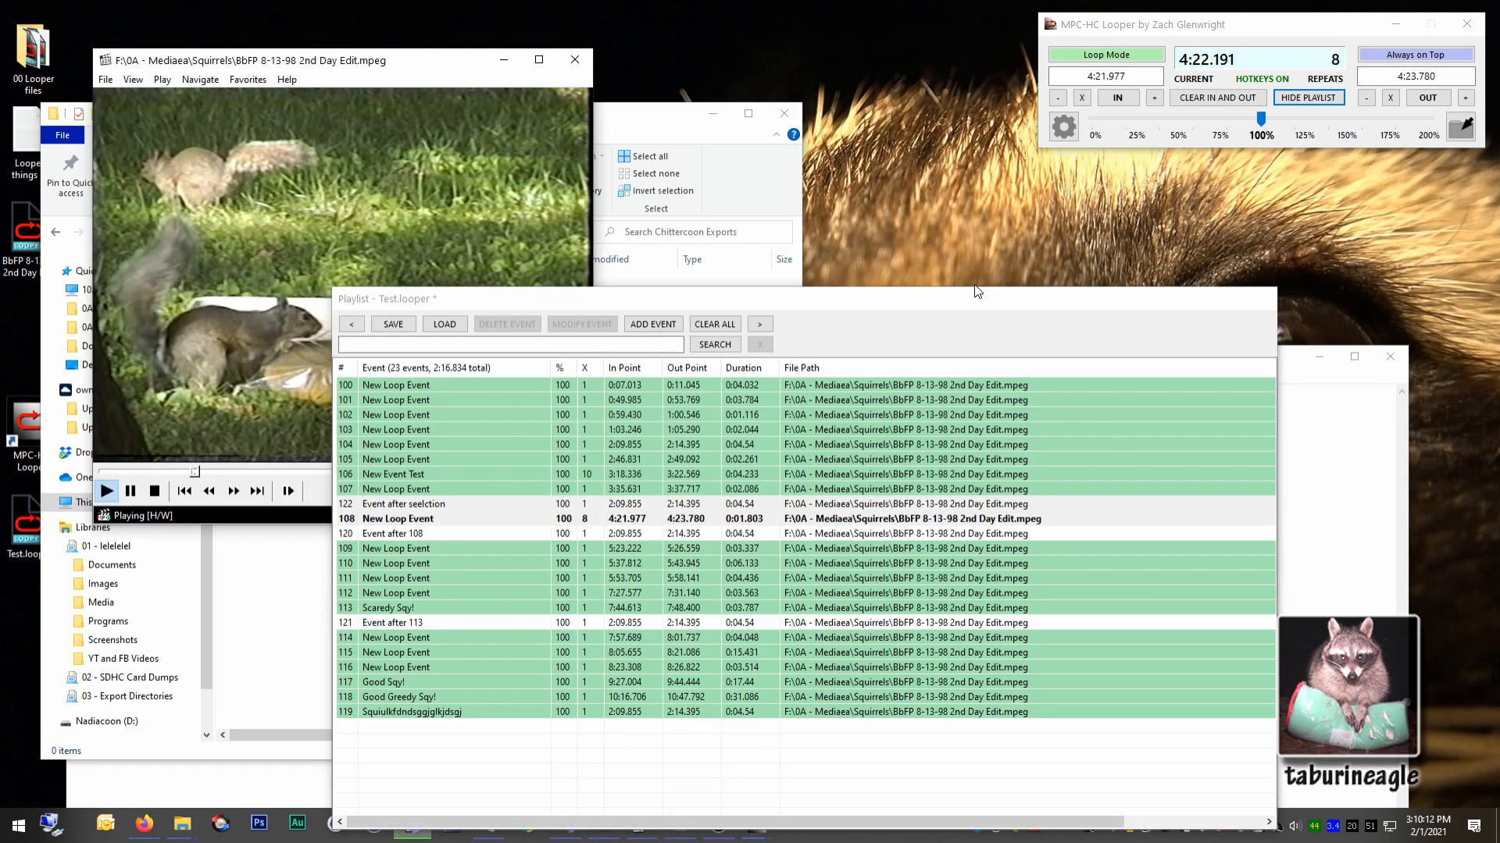
{"action": "key", "text": "ctrl+l"}
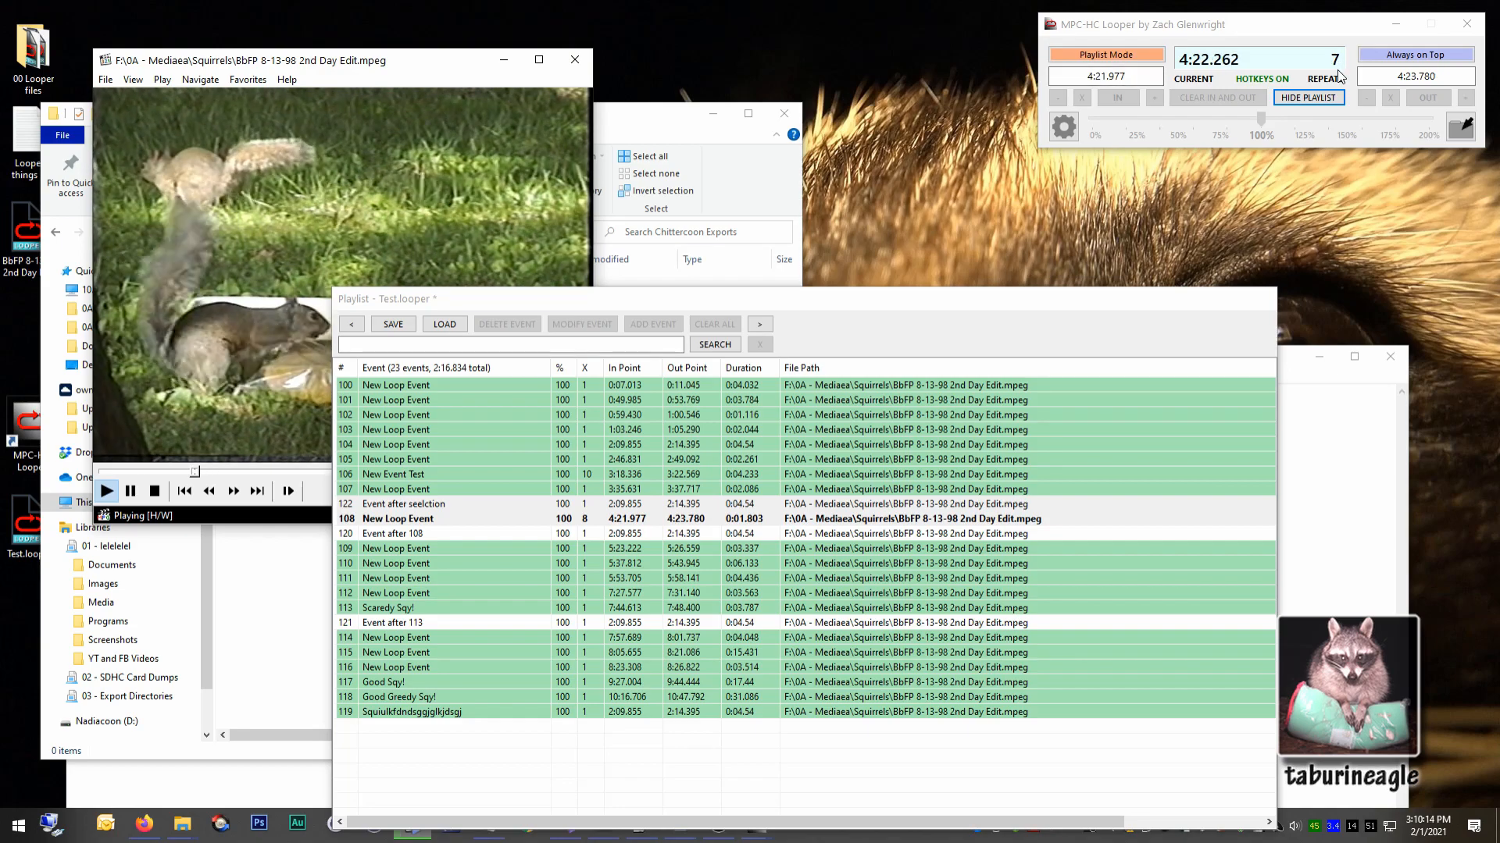
Move the playlist clear of the video, then hide and reshow it so it docks beneath the main looper window.
{"action": "left_click_drag", "start_coordinate": [657, 306], "coordinate": [904, 291]}
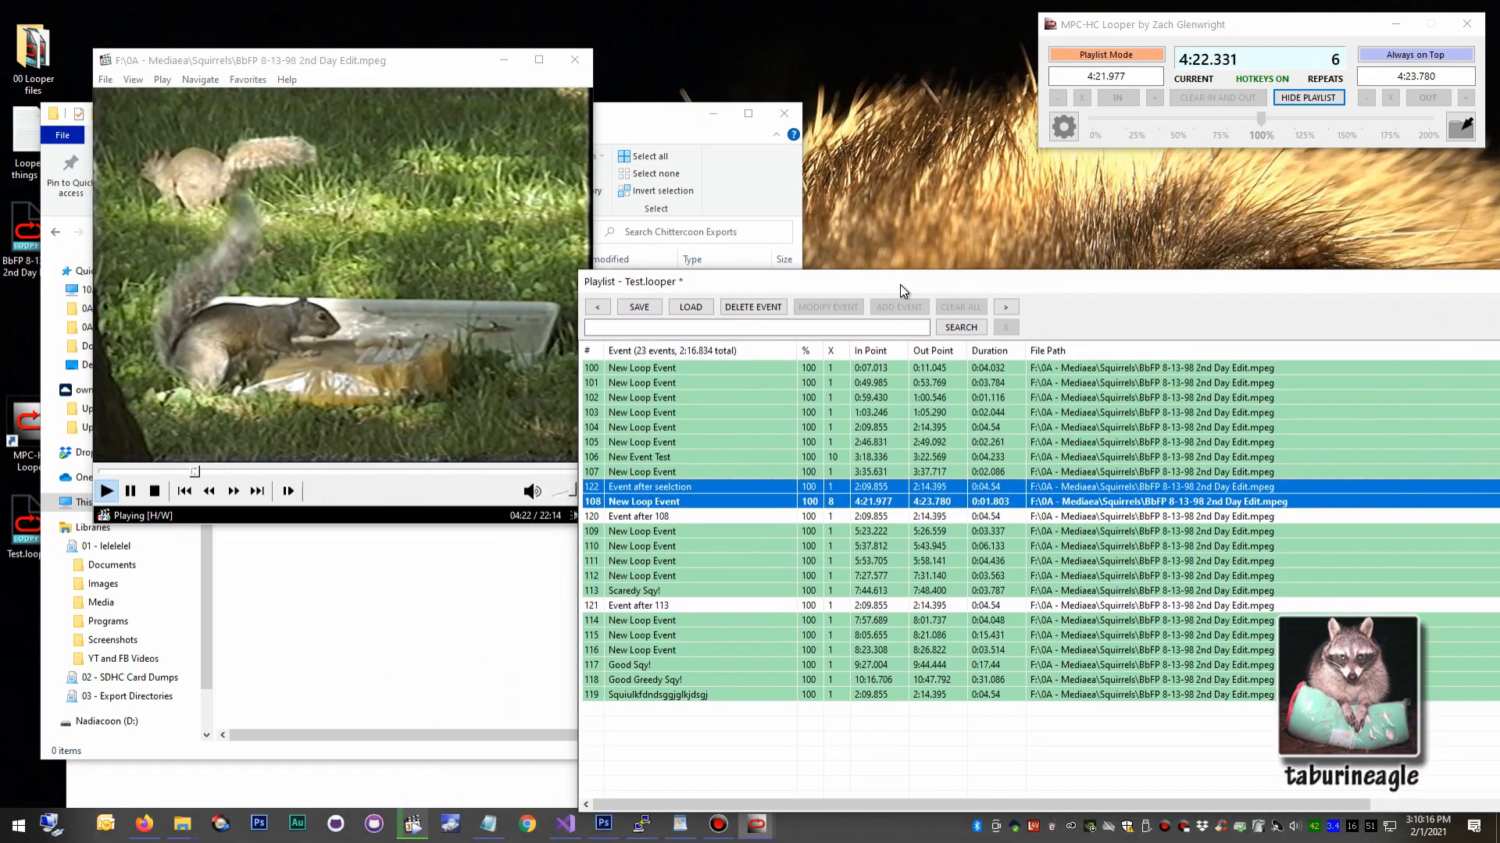
{"action": "left_click", "coordinate": [1304, 99]}
{"action": "left_click", "coordinate": [1304, 99]}
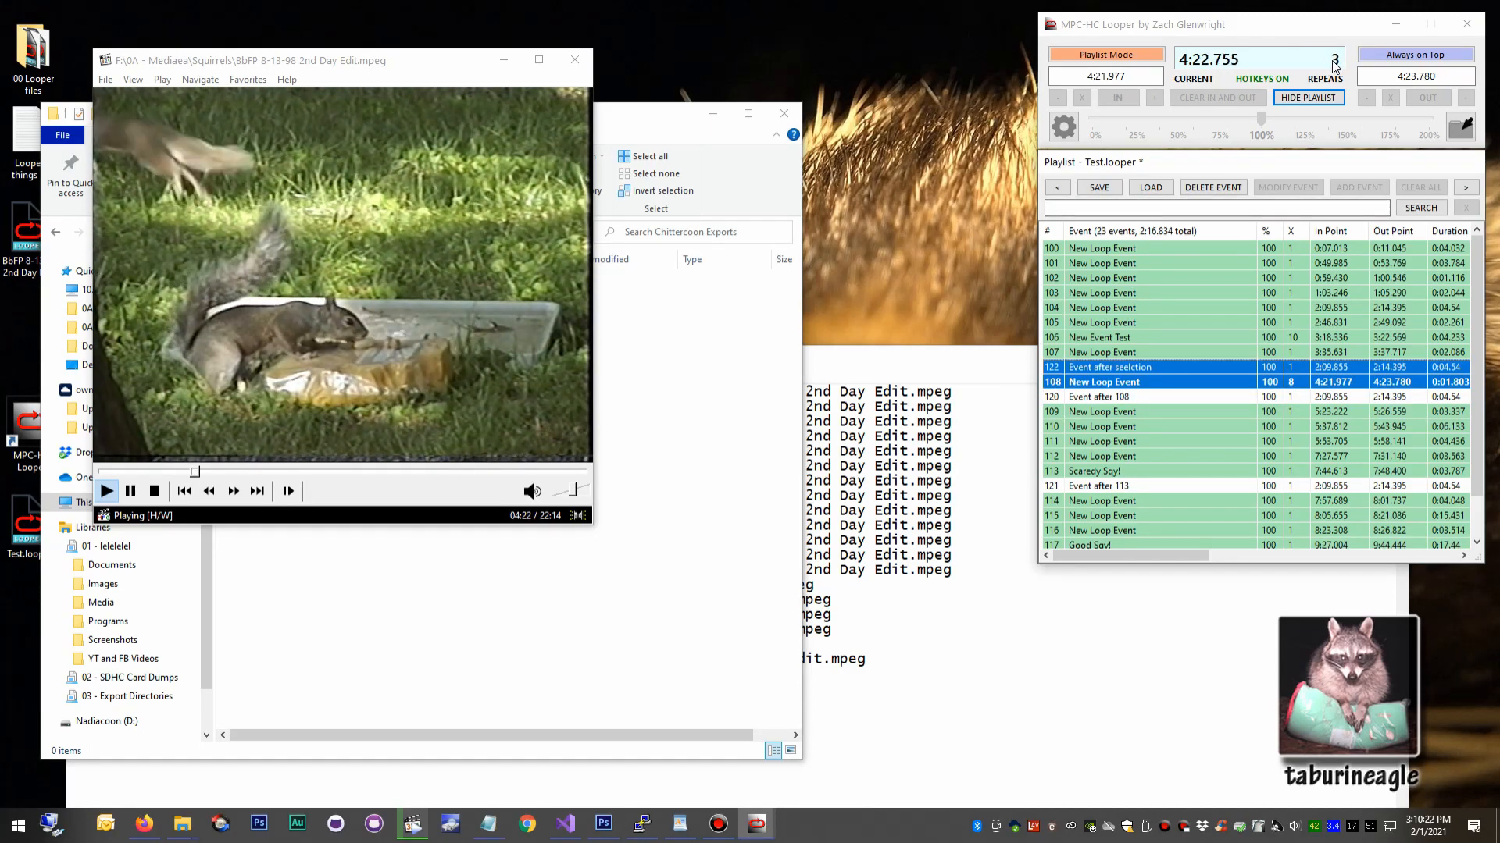
Add event 103 to the selection, pause the video, and select only event 104.
{"action": "left_click", "coordinate": [1233, 296], "text": "ctrl"}
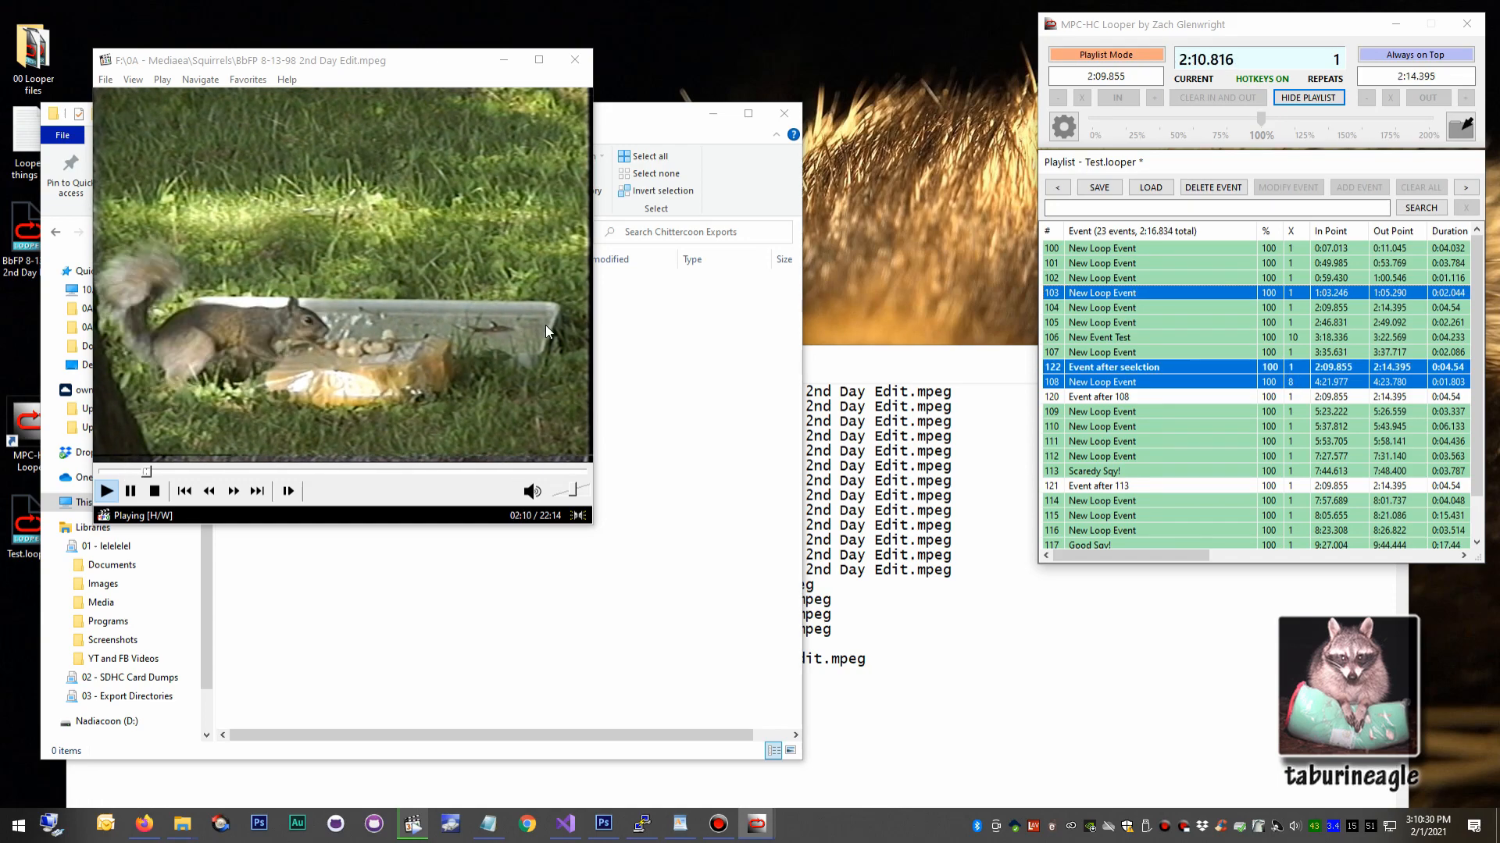
{"action": "left_click", "coordinate": [508, 306]}
{"action": "left_click", "coordinate": [1158, 308]}
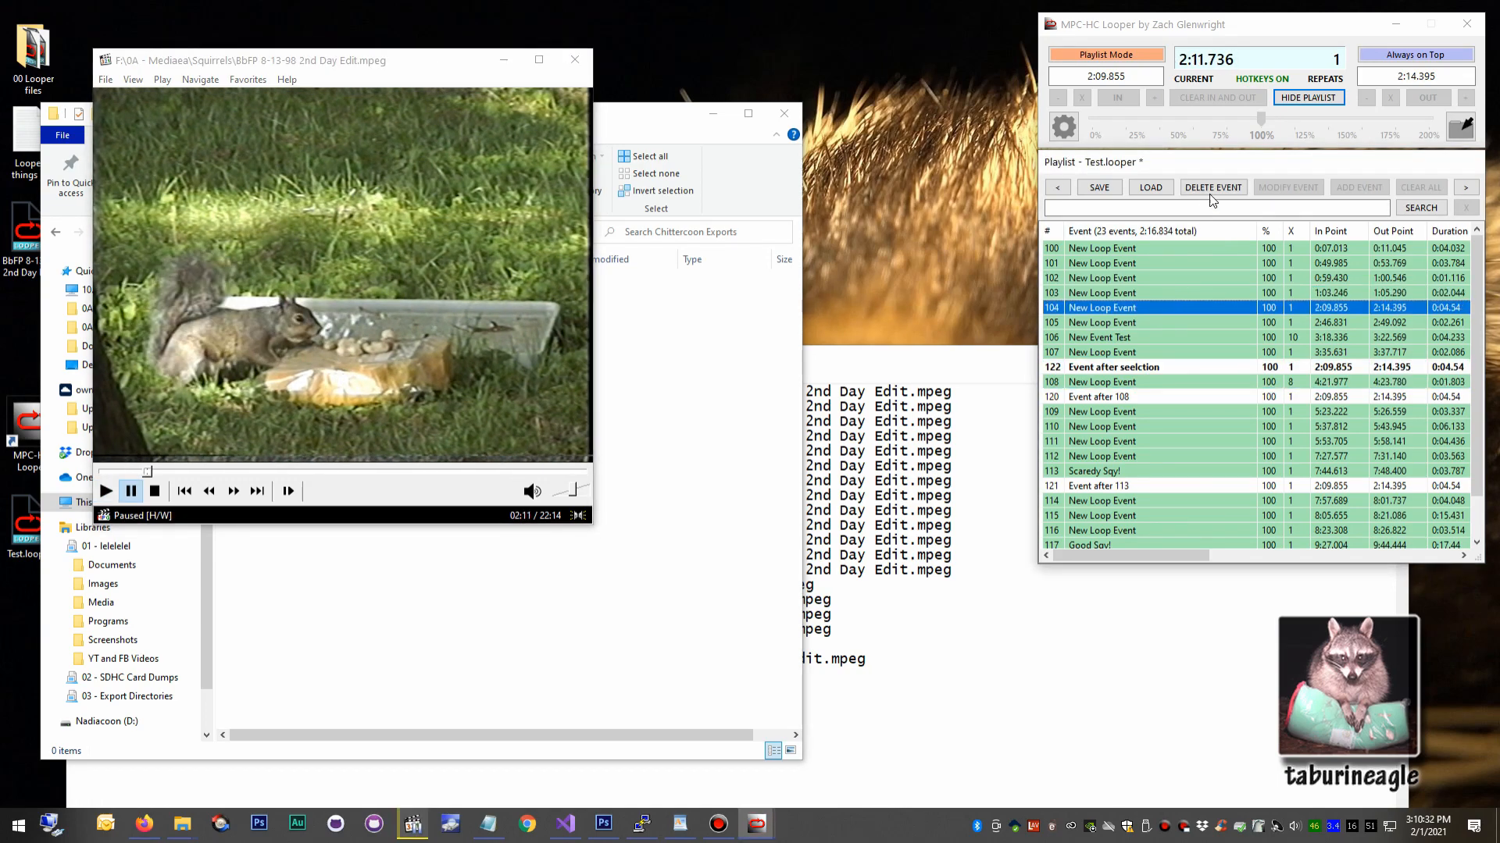
Detach the playlist over the video player and enlarge it to show the full File Path column.
{"action": "left_click_drag", "start_coordinate": [1198, 165], "coordinate": [614, 113]}
{"action": "left_click_drag", "start_coordinate": [897, 508], "coordinate": [1288, 764]}
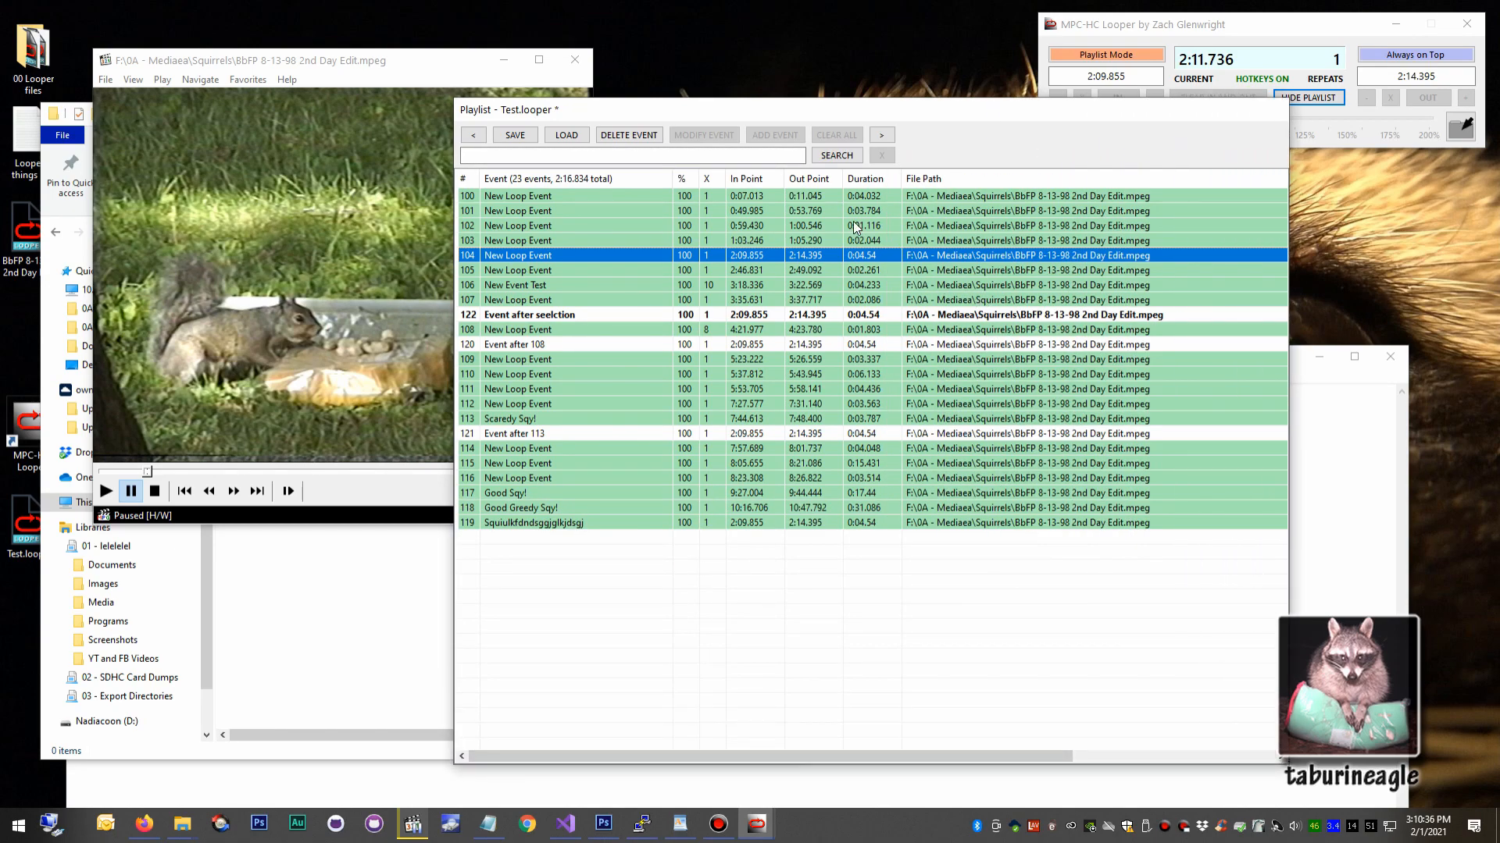
Clear the event selection and return the looper to Loop Mode.
{"action": "left_click", "coordinate": [888, 581]}
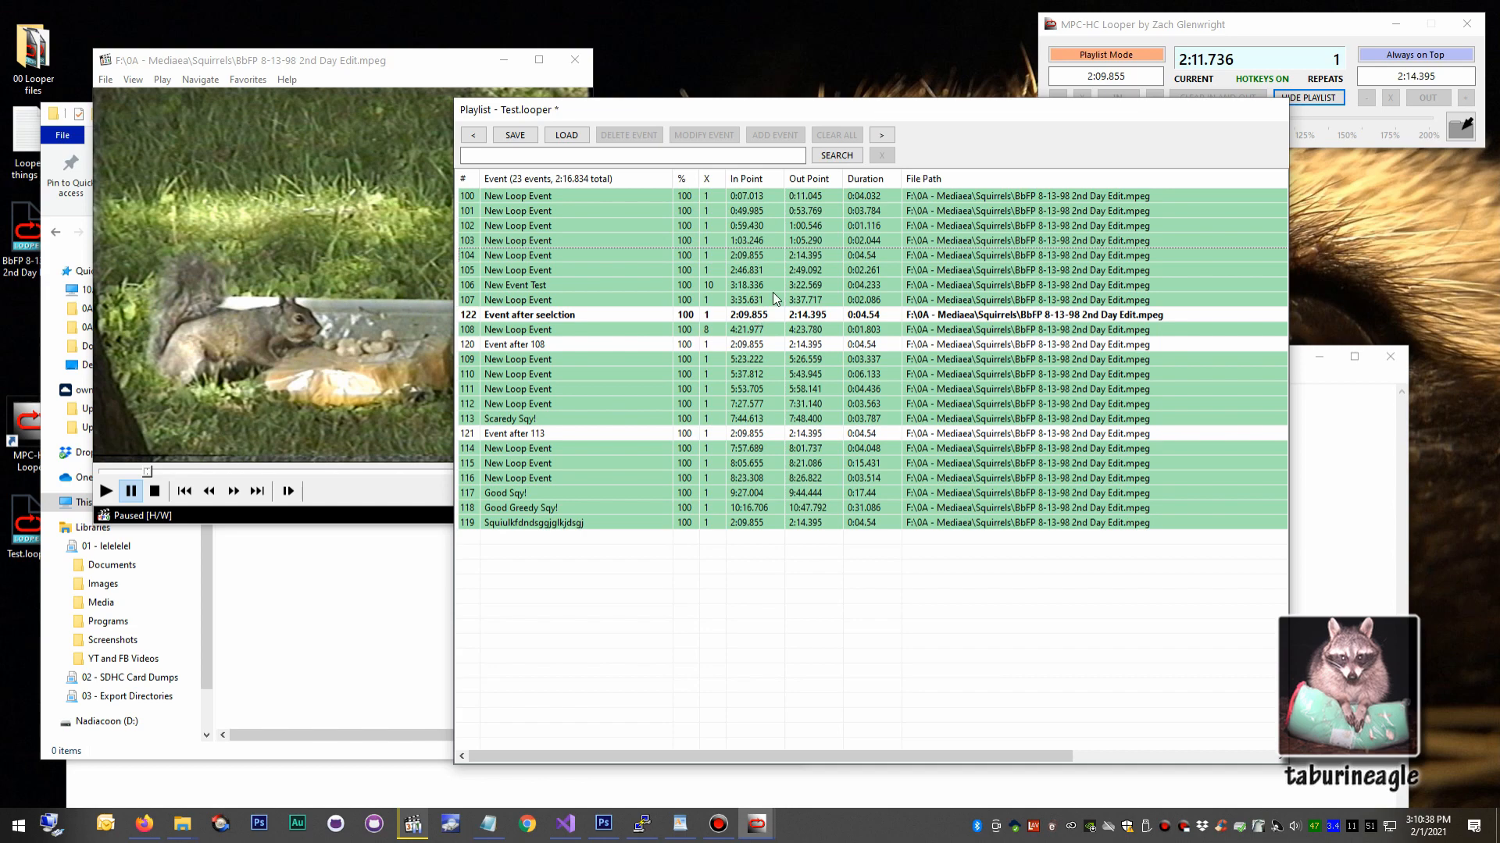
{"action": "left_click", "coordinate": [377, 301]}
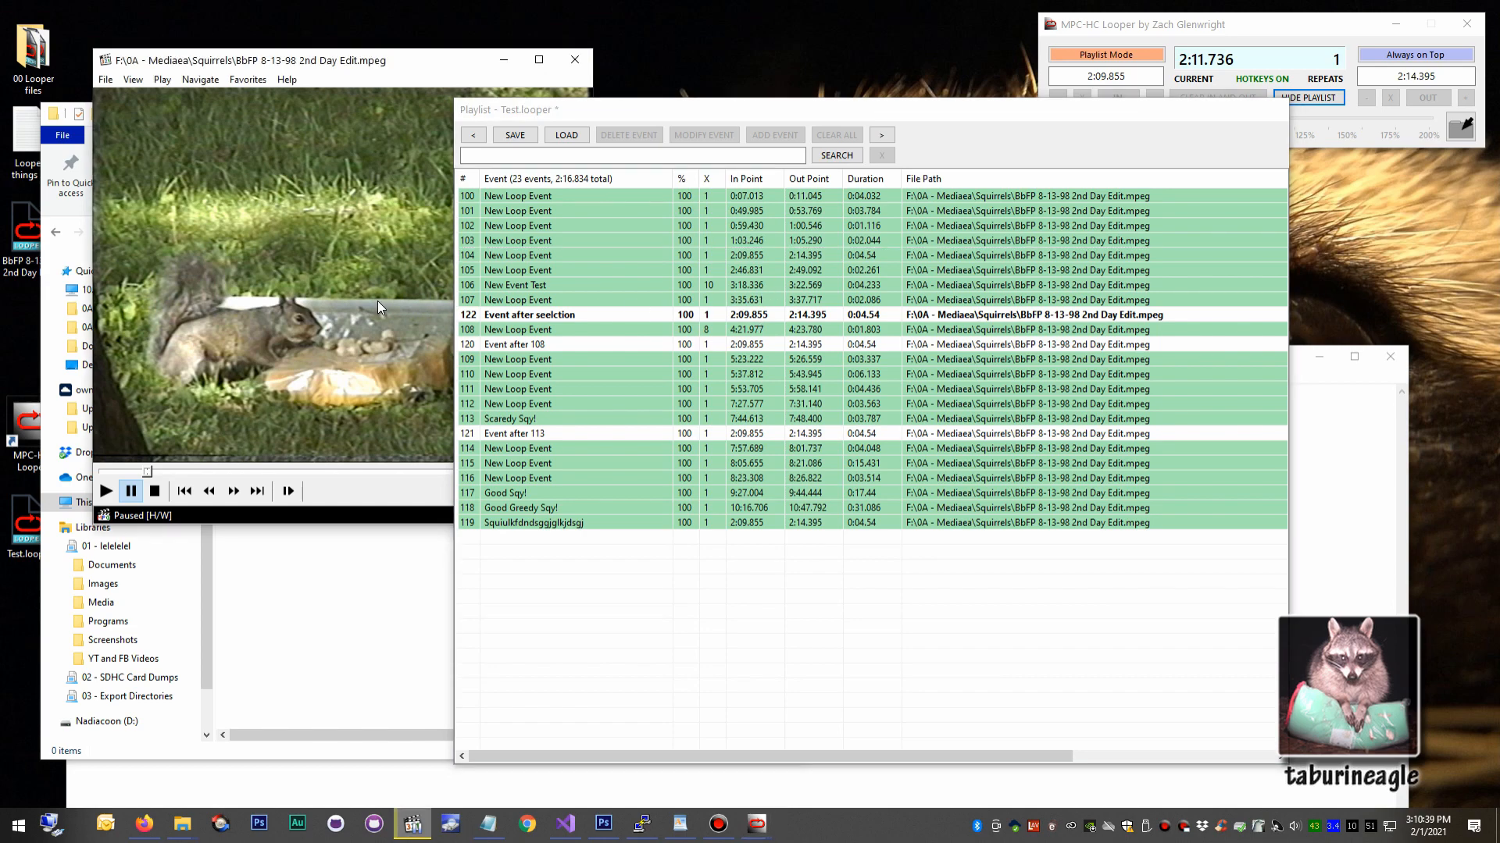
{"action": "left_click", "coordinate": [971, 146]}
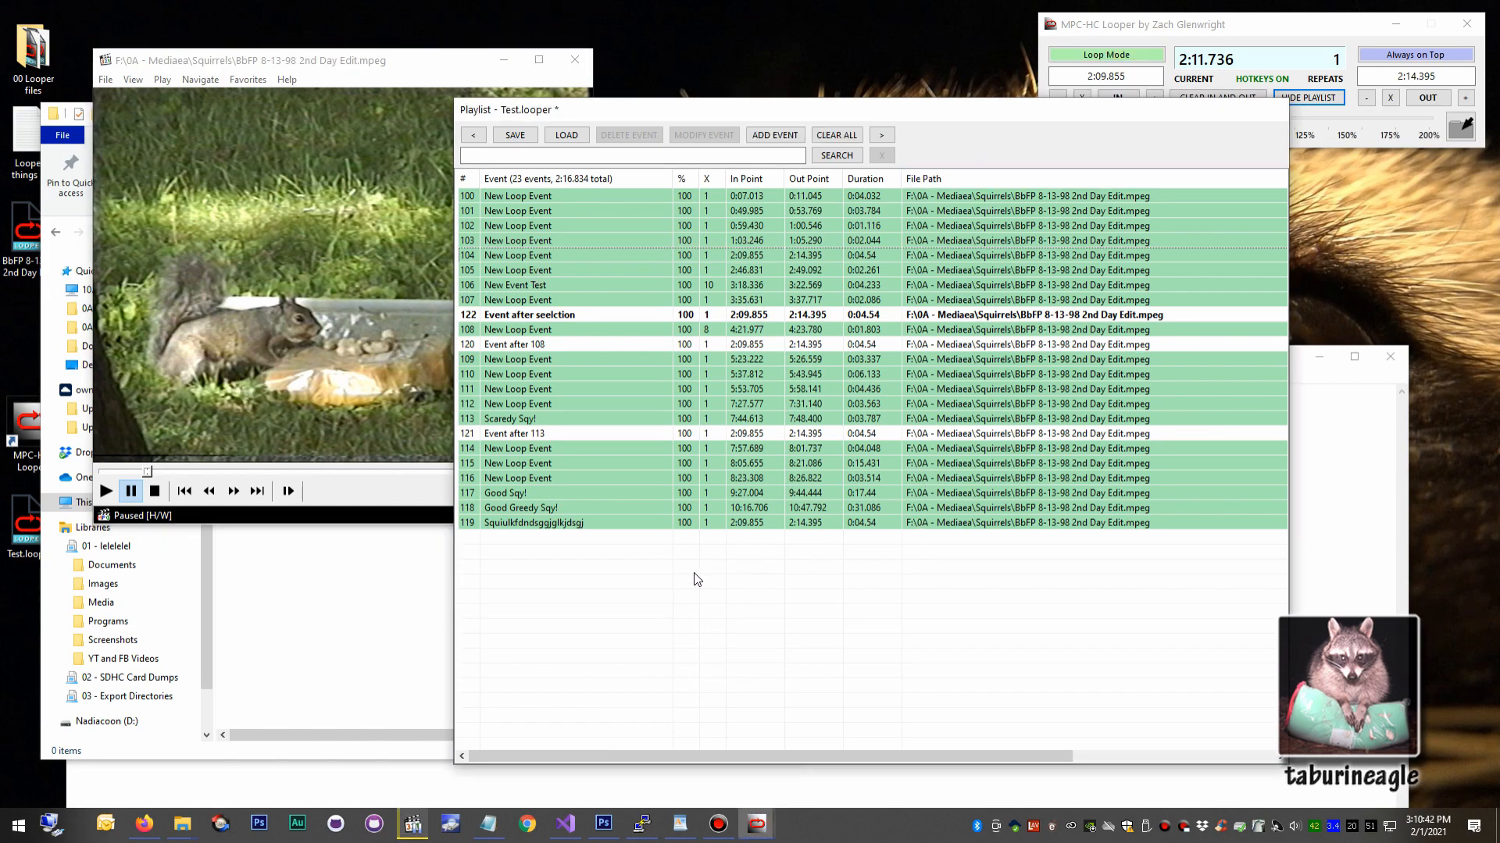
Load BbFP 8-13-98 2nd Day Edit.mpeg.looper without saving the current playlist, then load Test.looper again.
{"action": "left_click", "coordinate": [566, 135]}
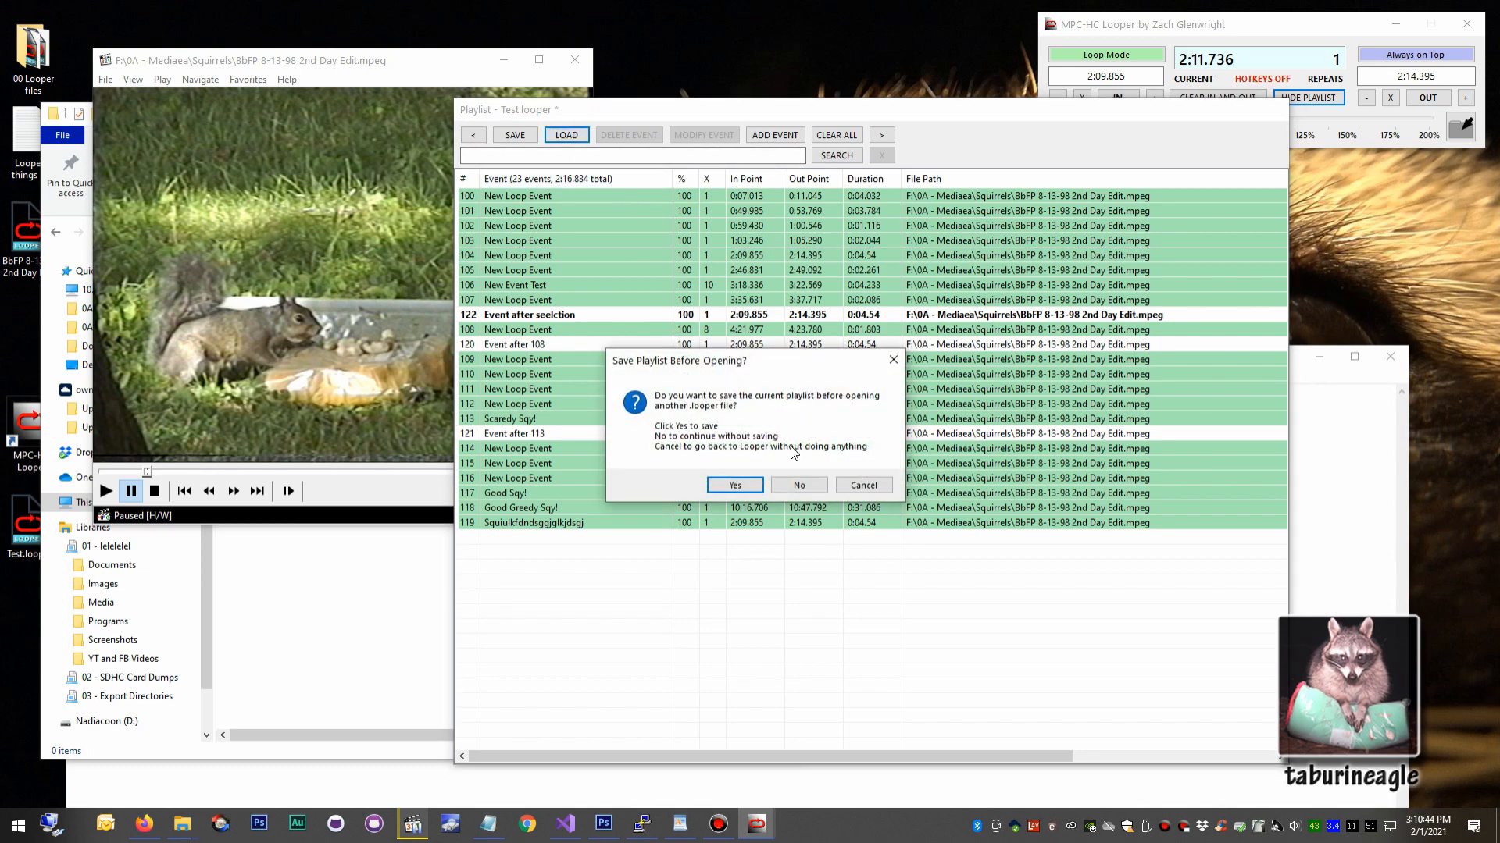
{"action": "left_click", "coordinate": [808, 481]}
{"action": "left_click", "coordinate": [699, 253]}
{"action": "double_click", "coordinate": [699, 253]}
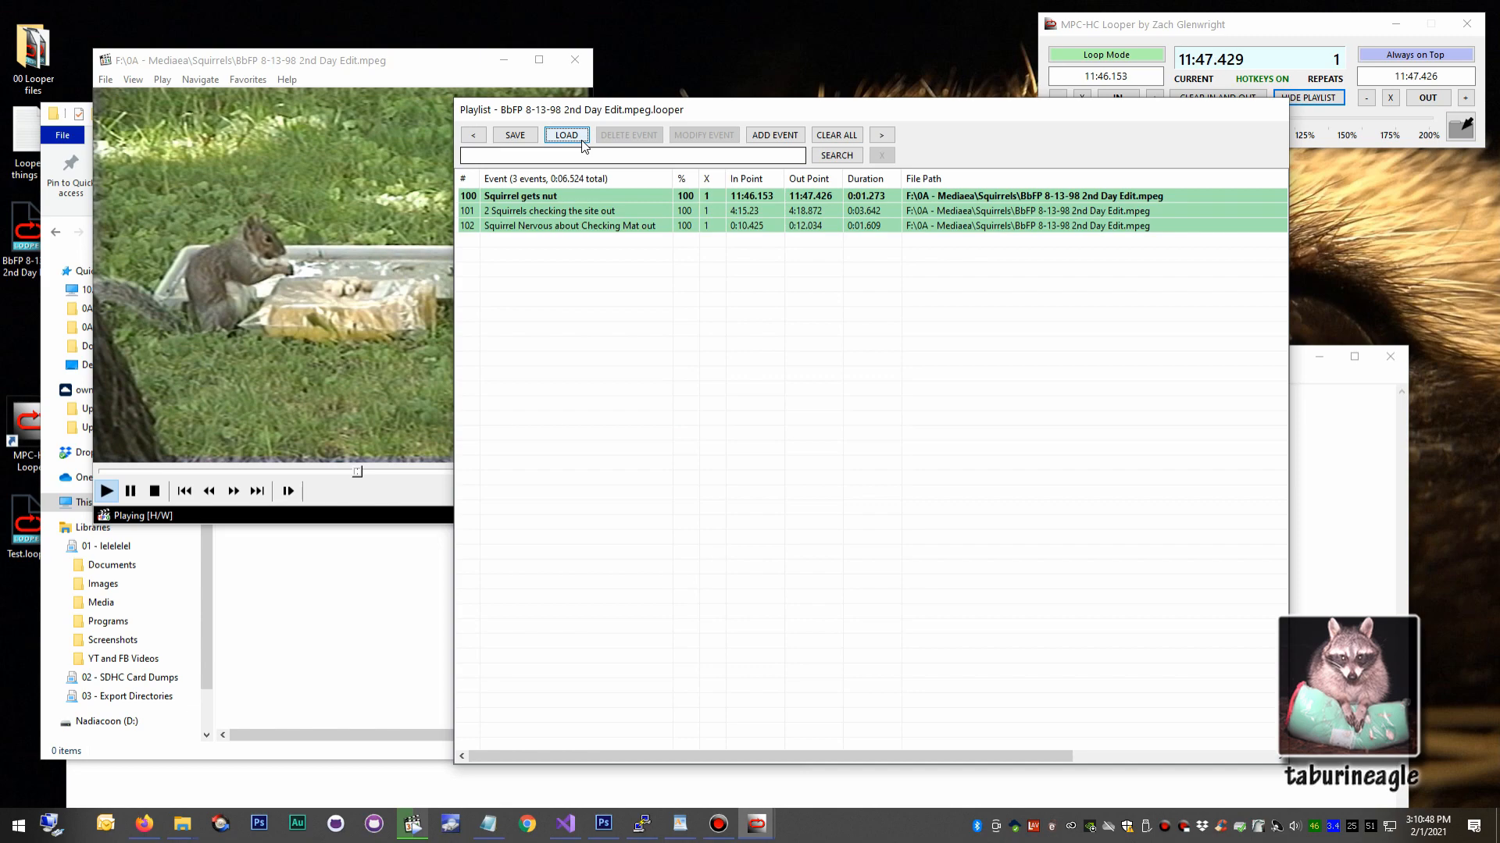
{"action": "double_click", "coordinate": [712, 233]}
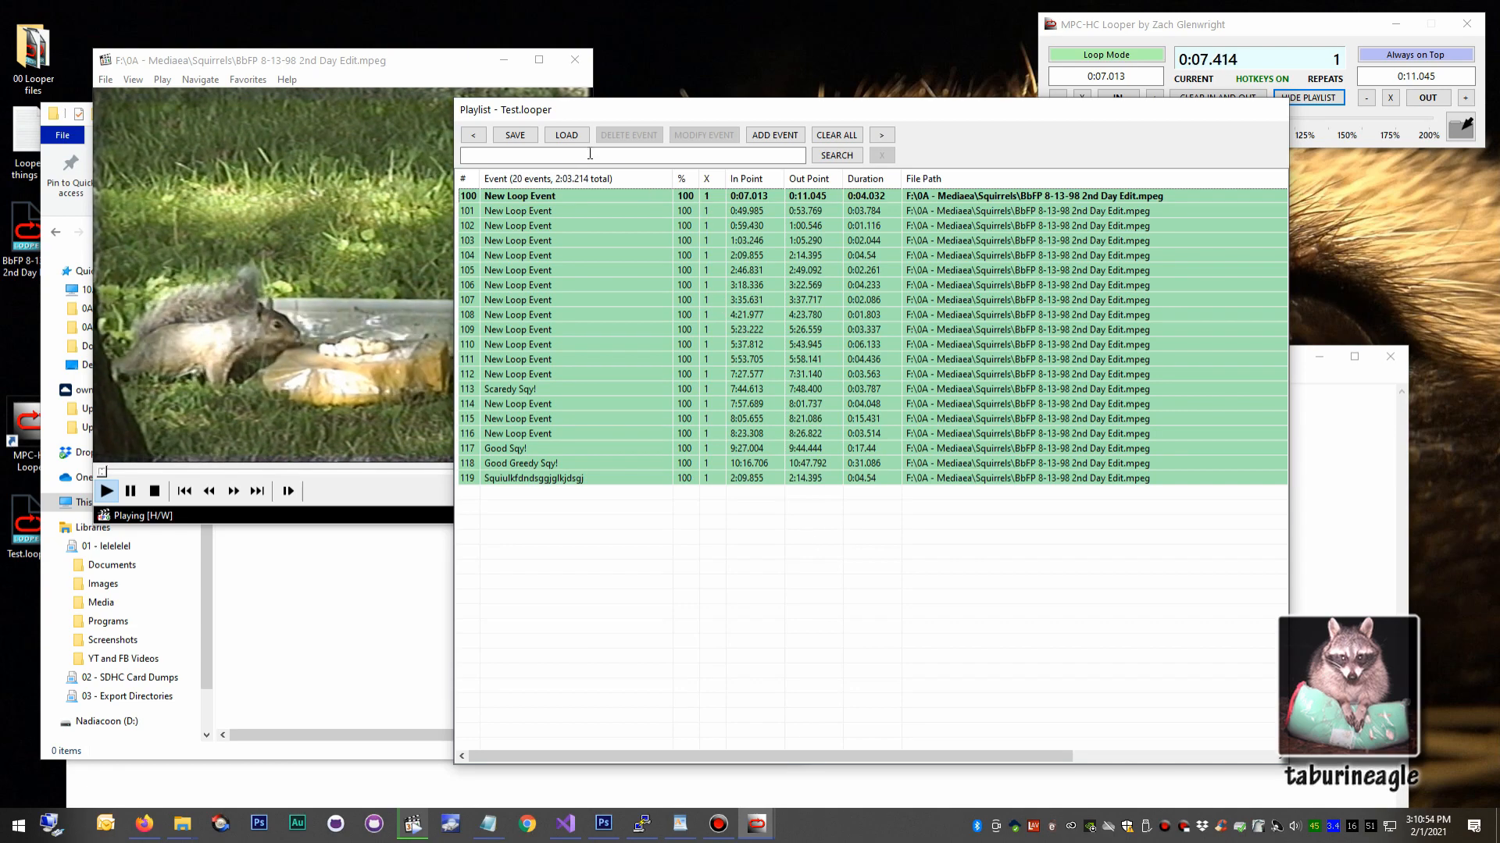
Import Test.looper from the Desktop into the current playlist.
{"action": "left_click", "coordinate": [566, 138]}
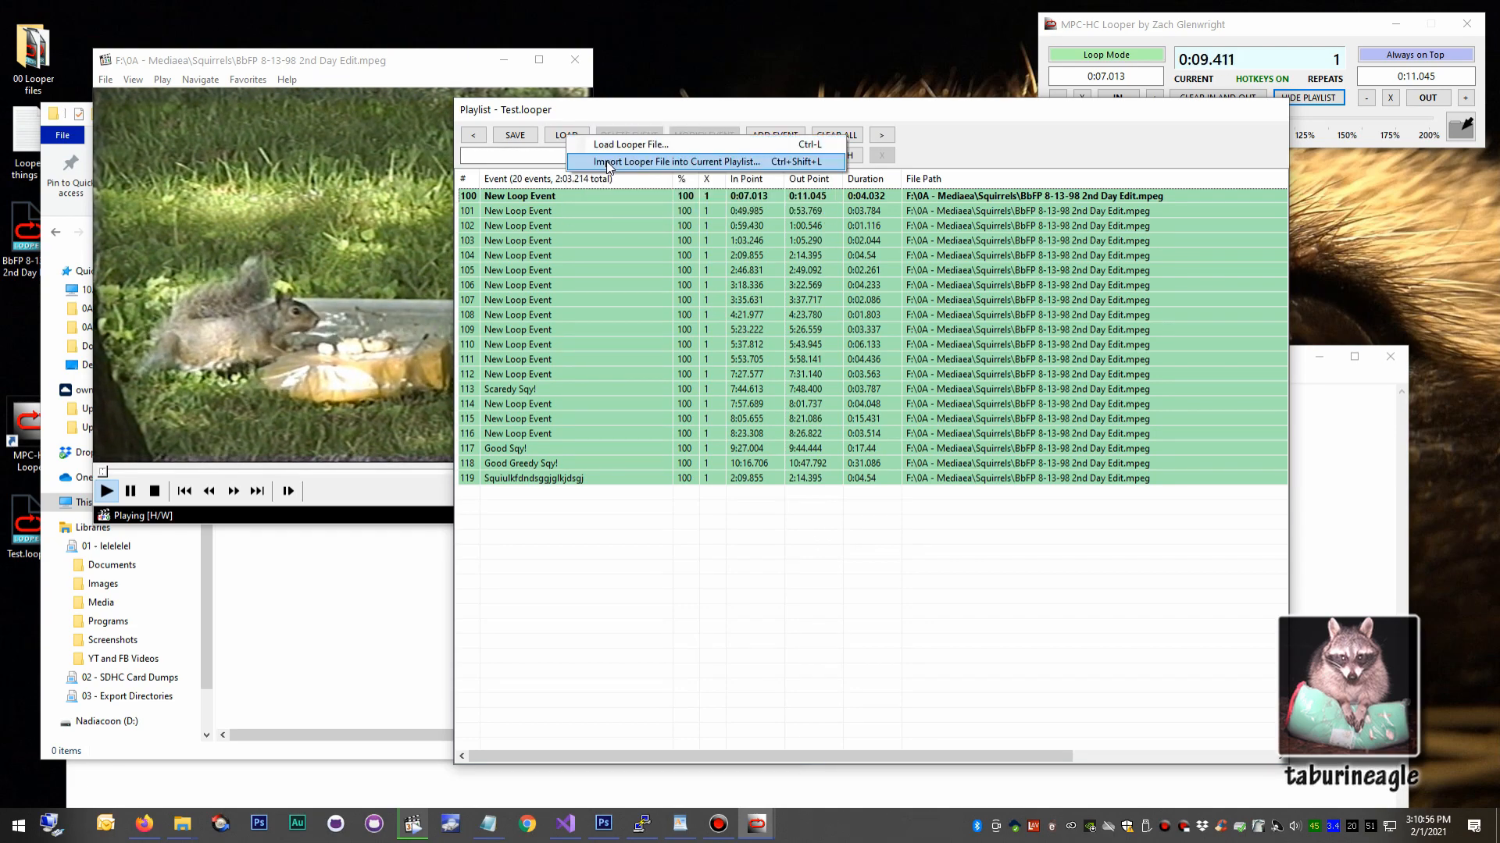
{"action": "left_click", "coordinate": [750, 162]}
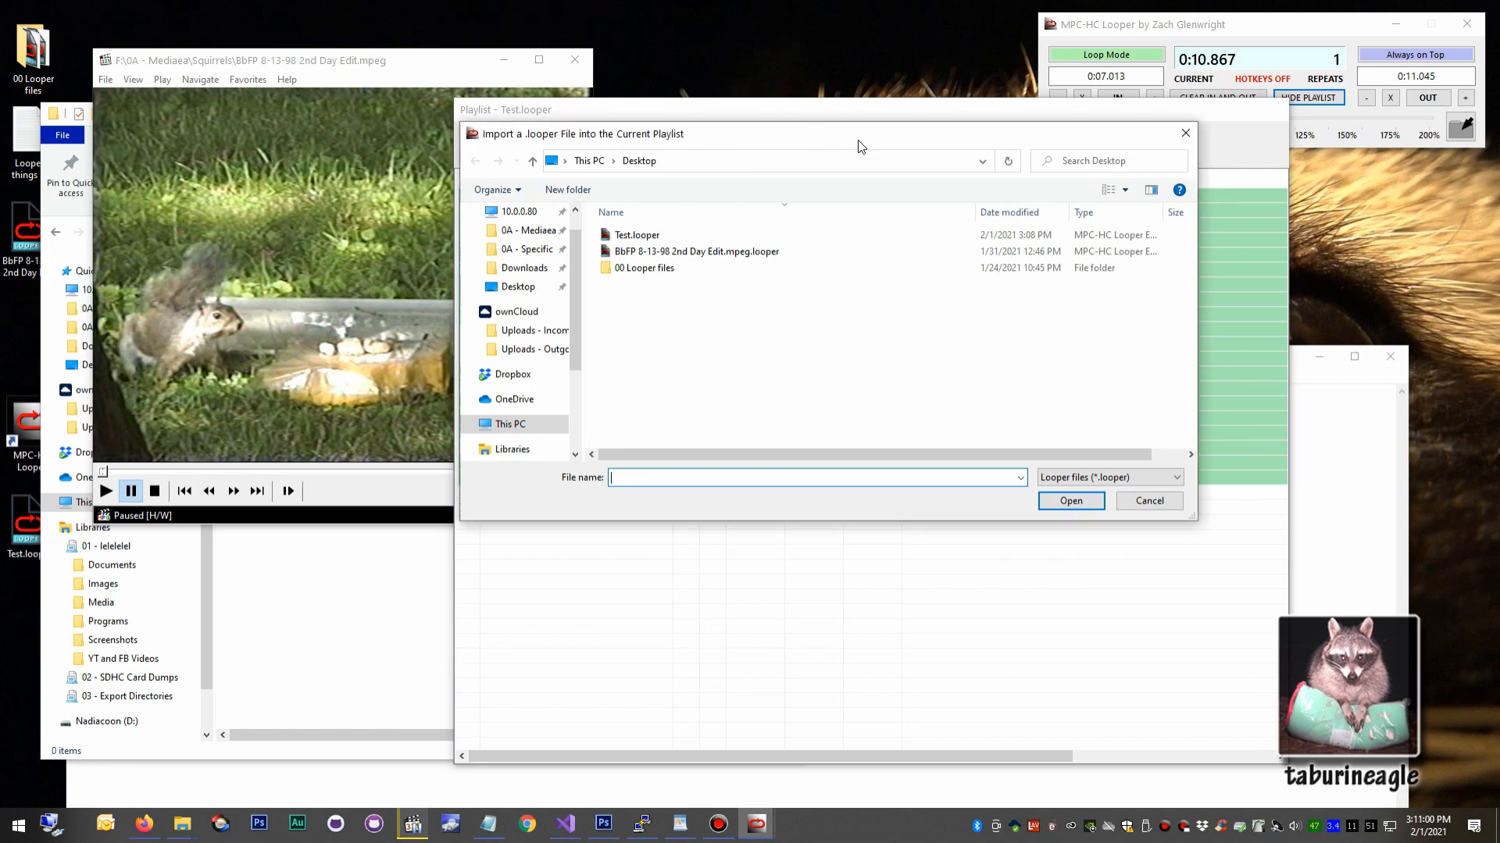
{"action": "left_click_drag", "start_coordinate": [858, 141], "coordinate": [1117, 136]}
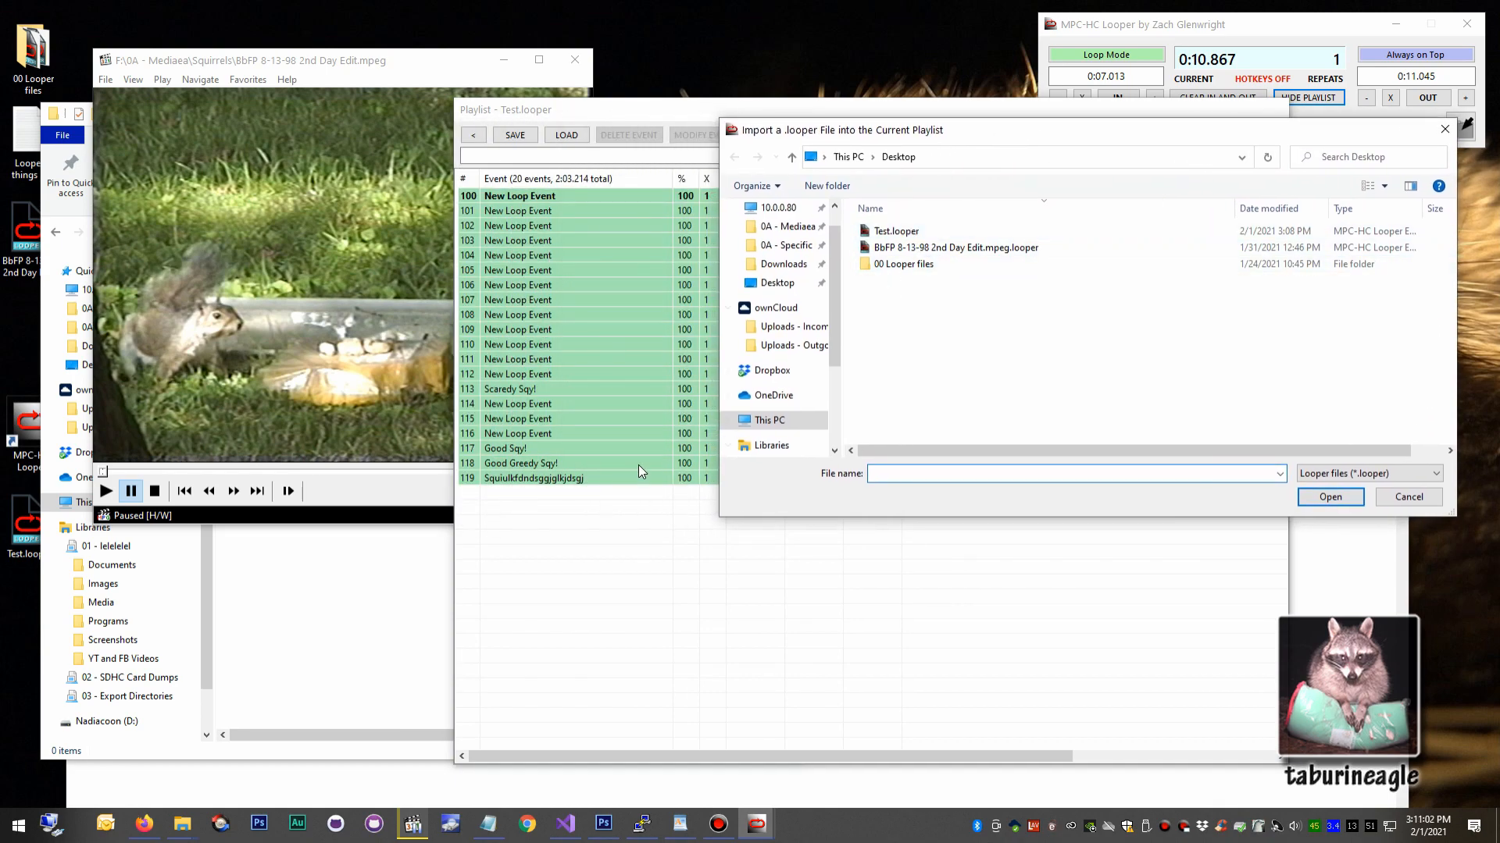
{"action": "double_click", "coordinate": [898, 231]}
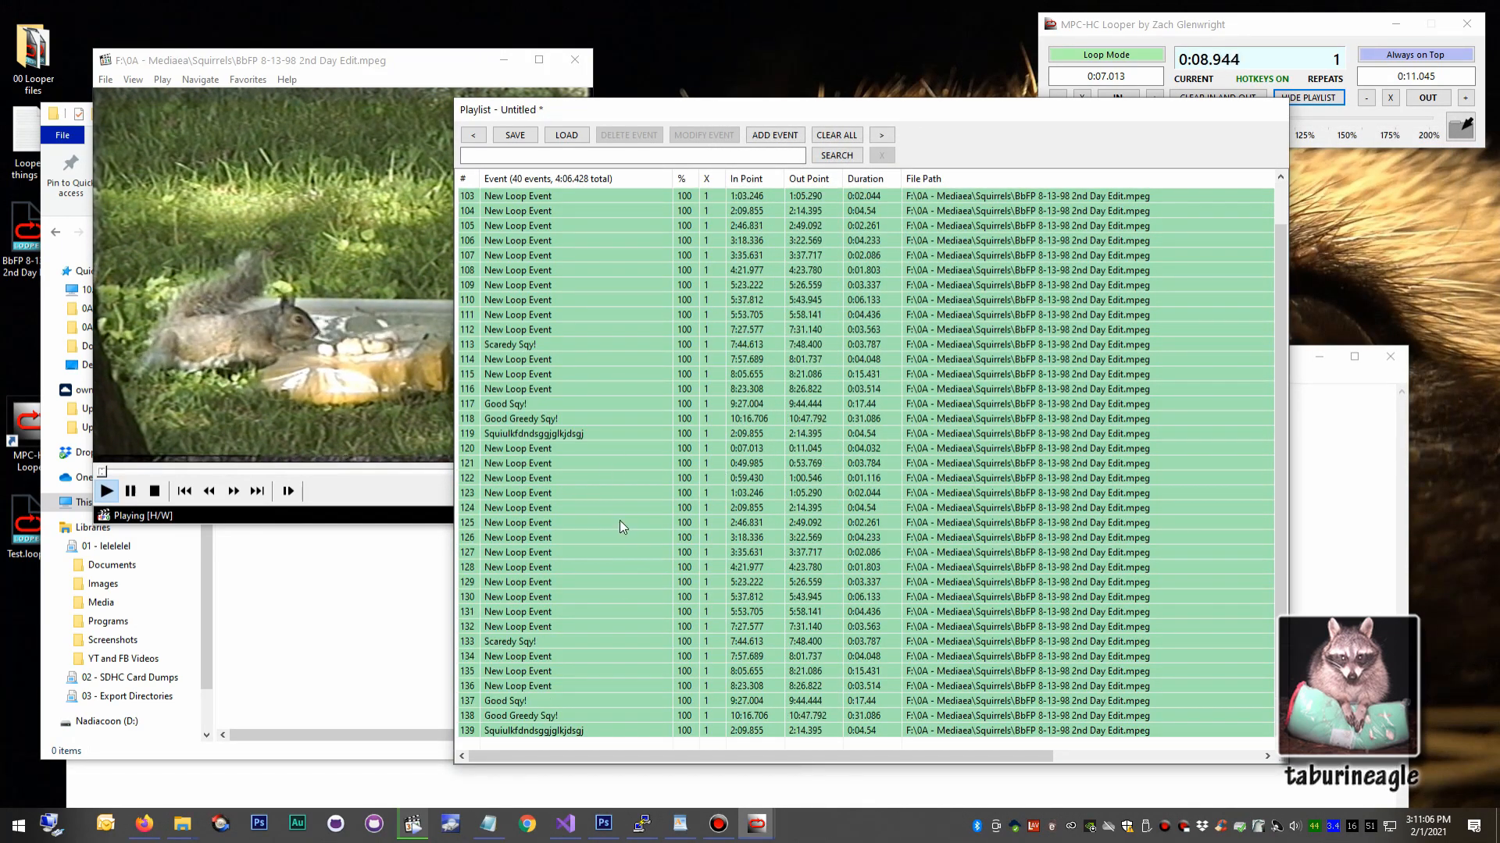
Clear all events from the playlist and load BbFP 8-13-98 2nd Day Edit.mpeg.looper.
{"action": "scroll", "coordinate": [677, 494], "scroll_direction": "up", "scroll_amount": 1}
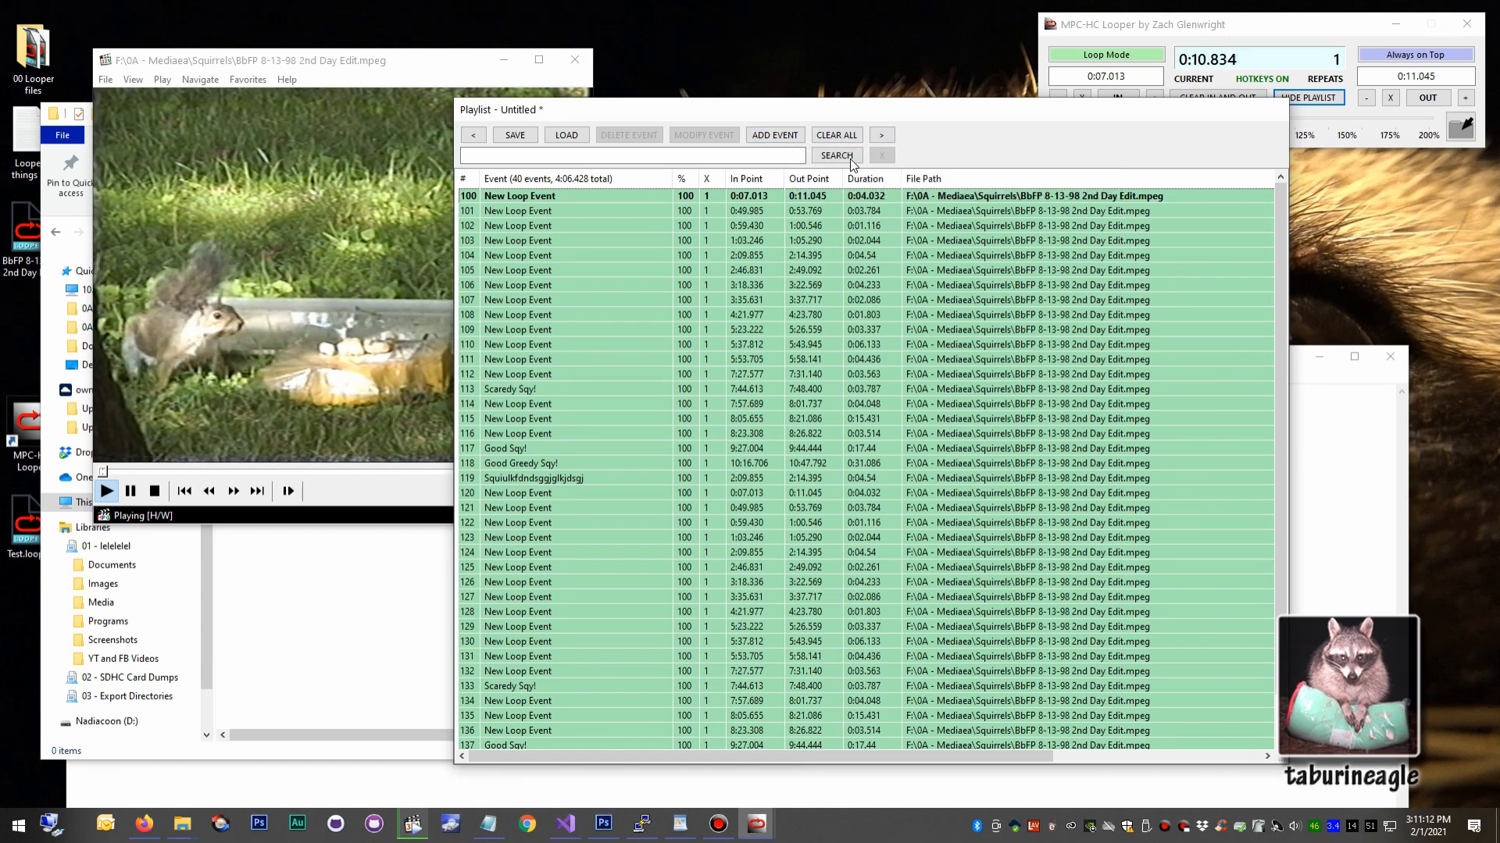
{"action": "left_click", "coordinate": [834, 135]}
{"action": "left_click", "coordinate": [566, 135]}
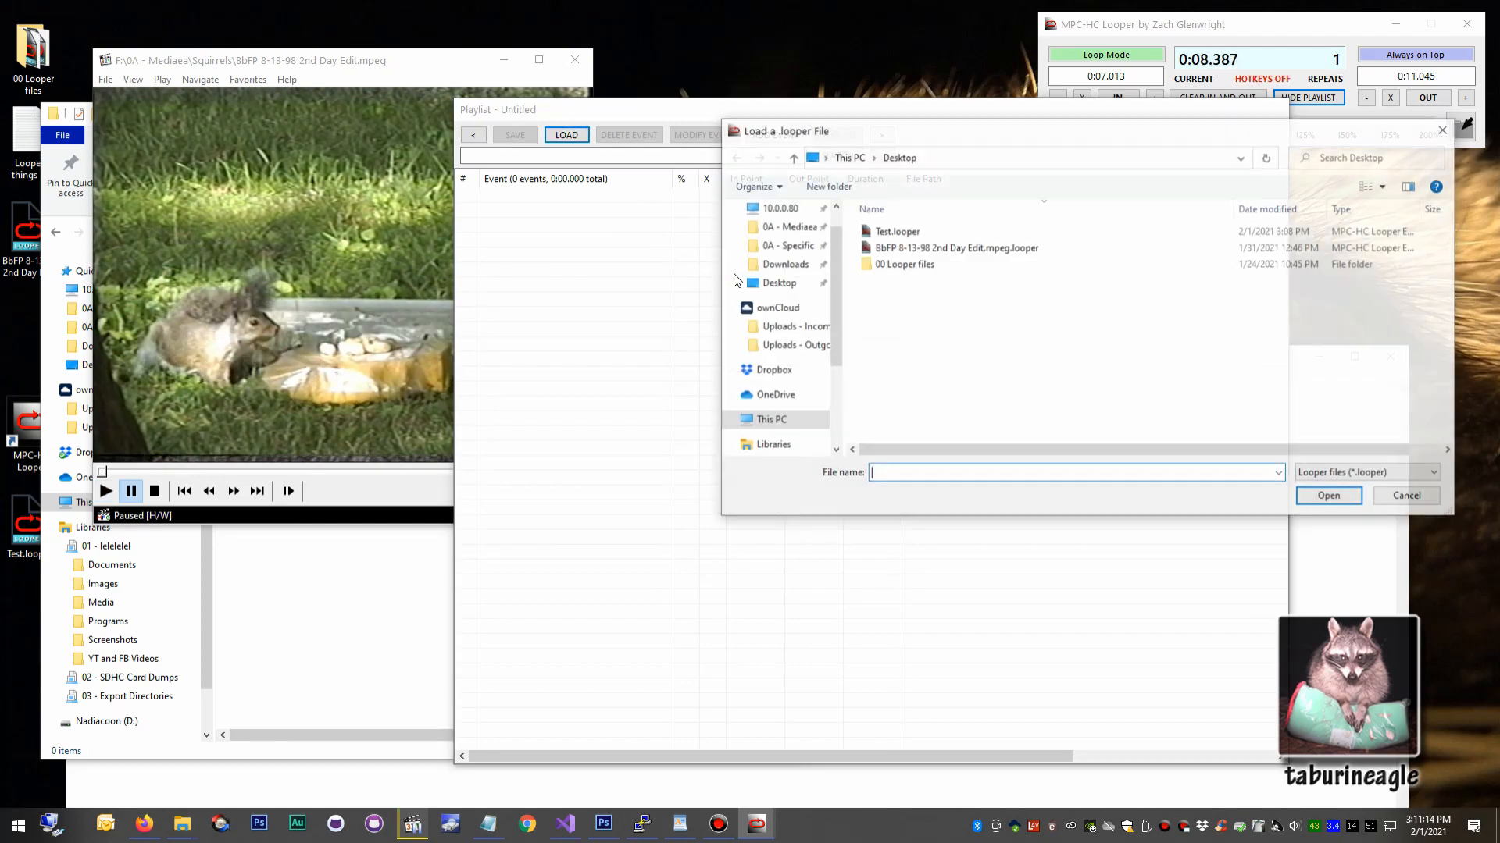
{"action": "double_click", "coordinate": [912, 248]}
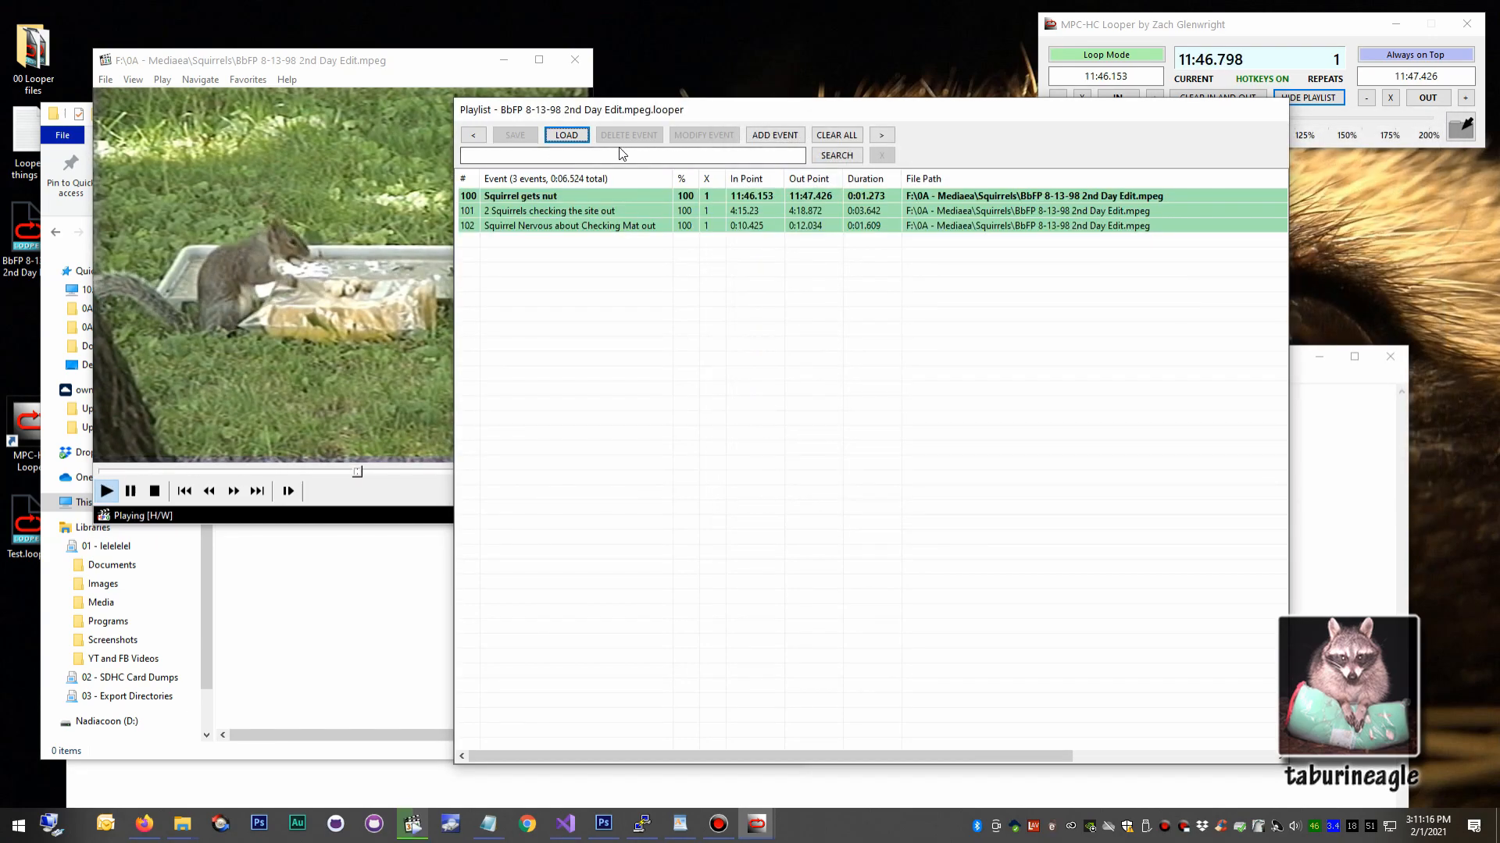
Load Test.looper and choose to insert new events after the current selection.
{"action": "left_click", "coordinate": [566, 135]}
{"action": "double_click", "coordinate": [875, 227]}
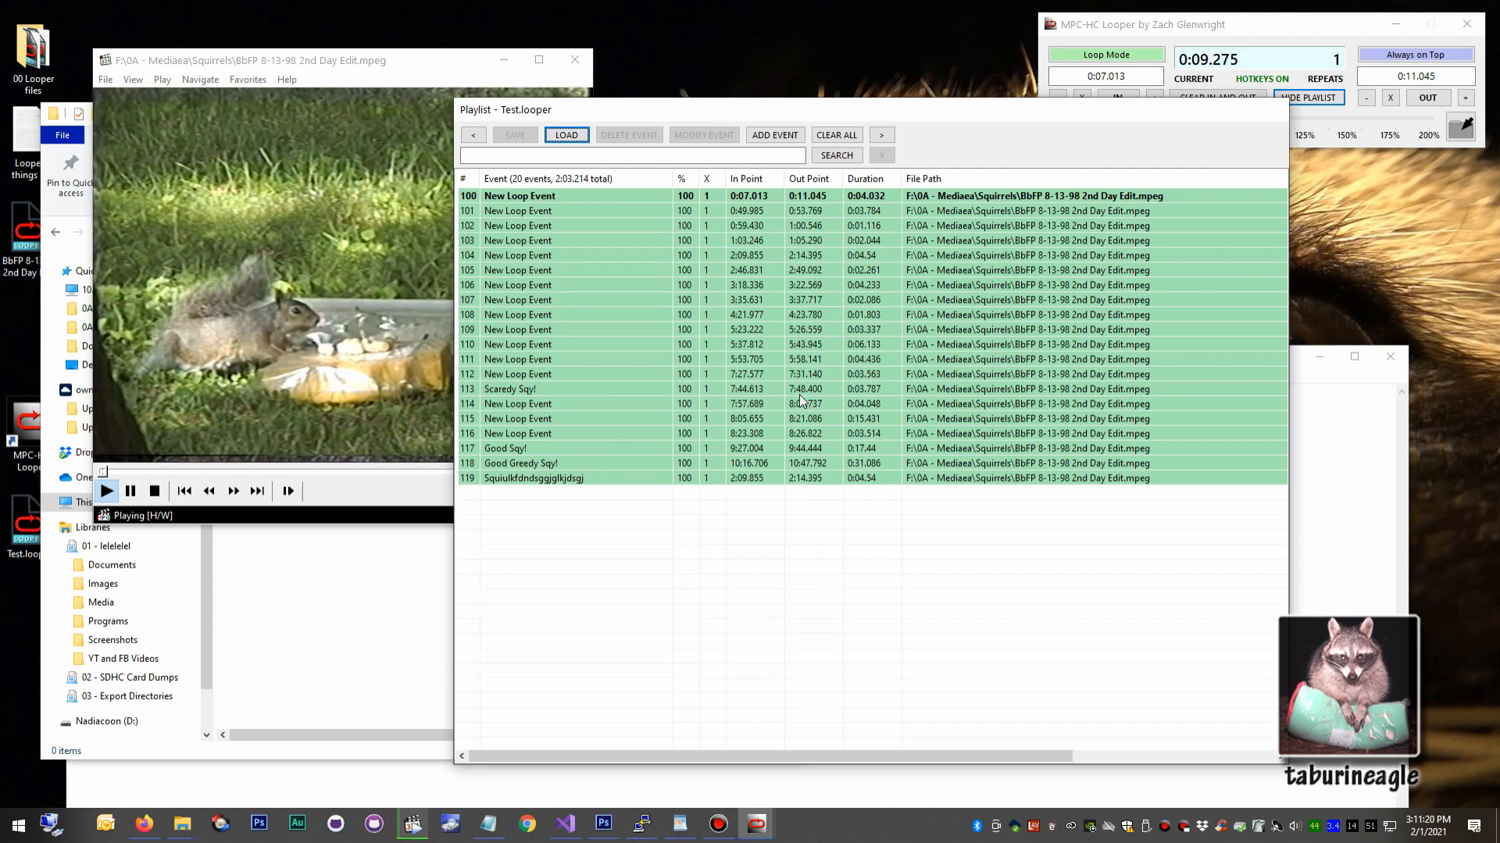
{"action": "right_click", "coordinate": [778, 137]}
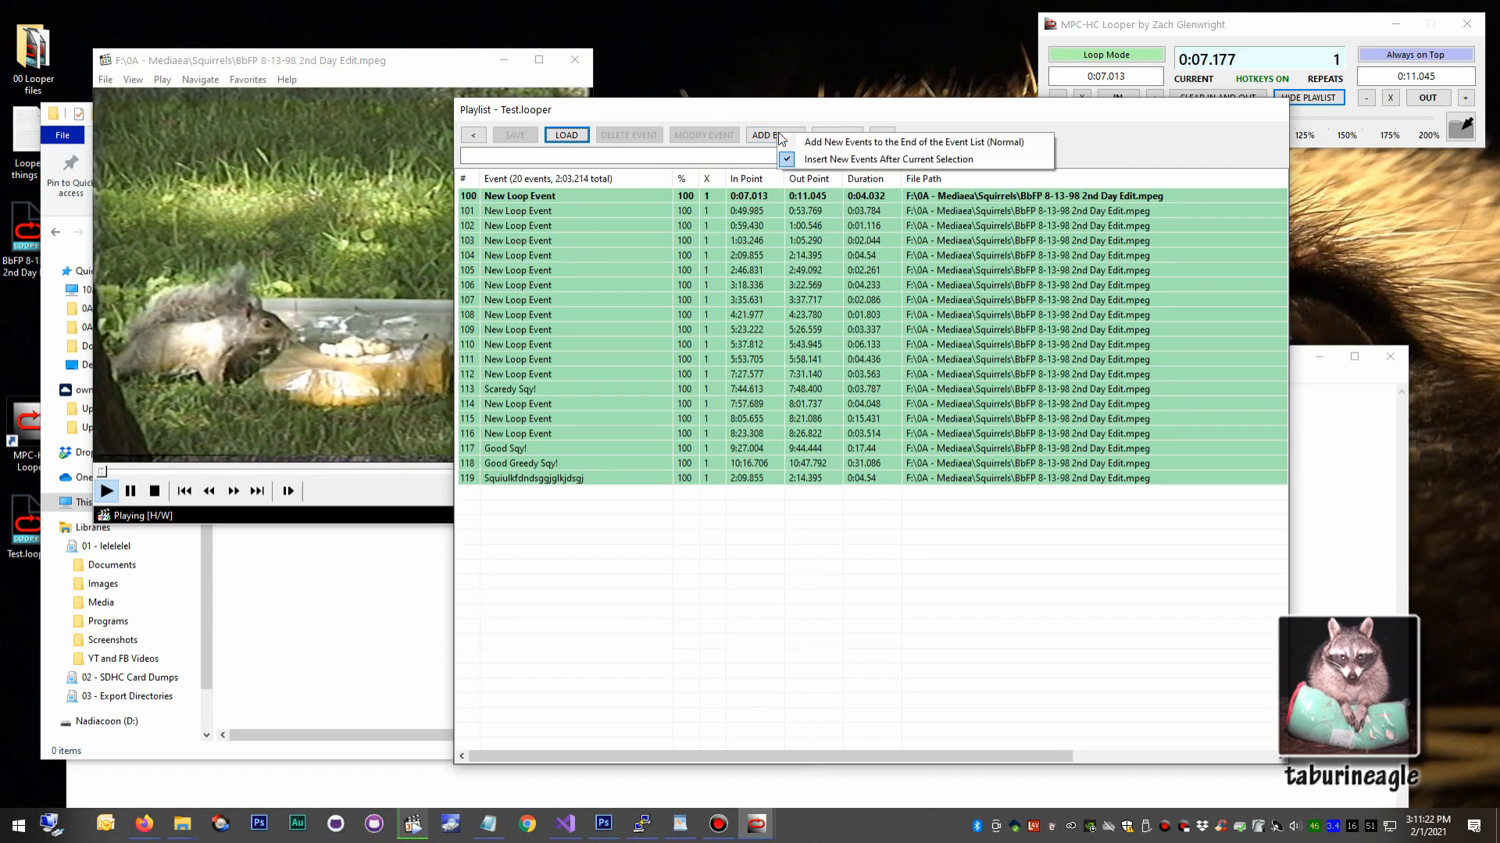
{"action": "left_click", "coordinate": [888, 159]}
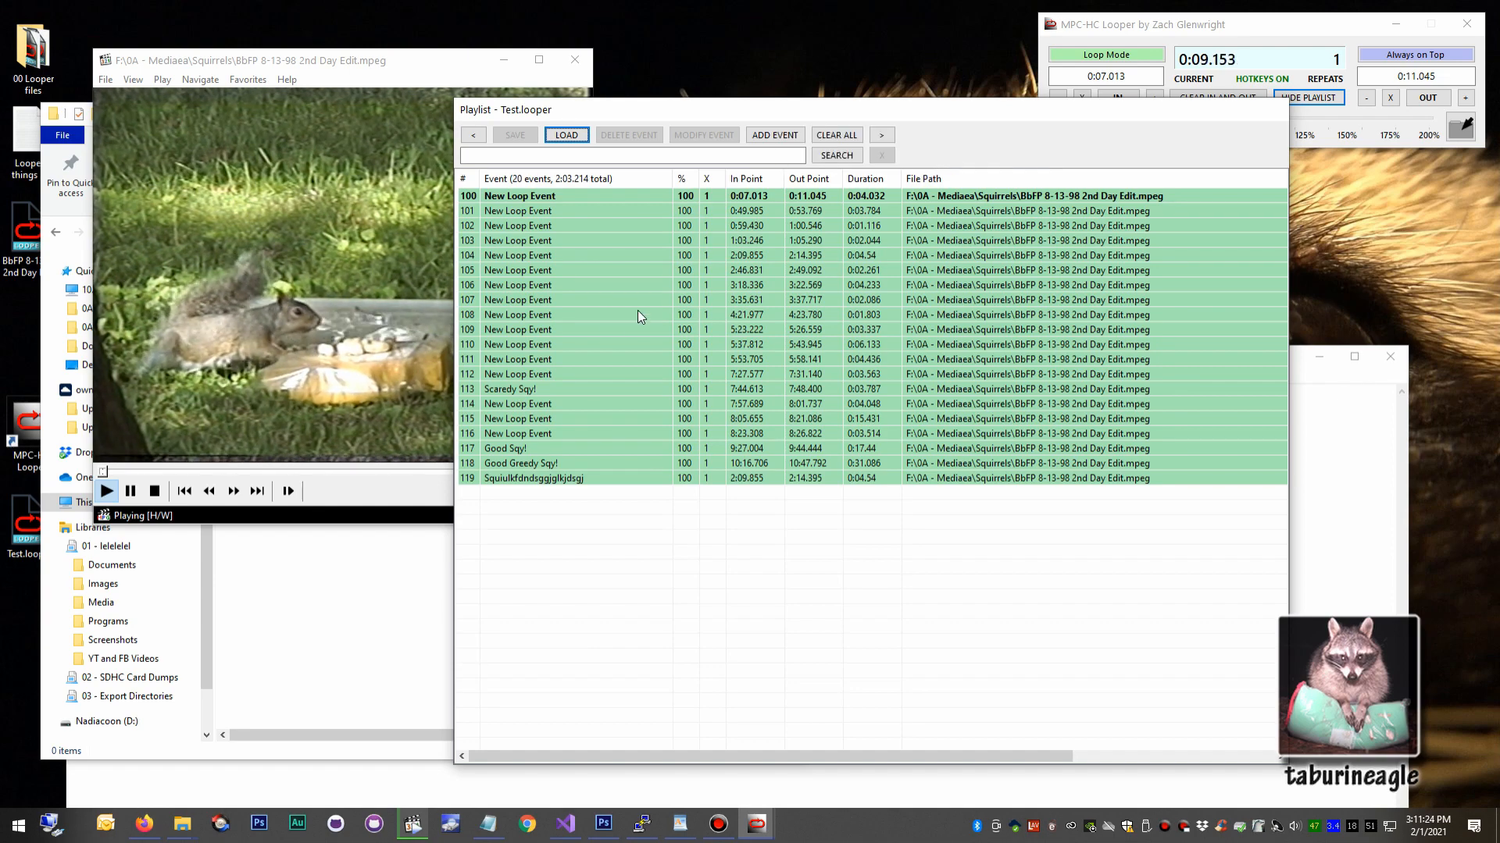
Import Trimmed.looper from the "Sqys! 10-16-18" subfolder of the Squirrels folder into the playlist after event 108.
{"action": "left_click", "coordinate": [602, 318]}
{"action": "right_click", "coordinate": [566, 136]}
{"action": "left_click", "coordinate": [615, 159]}
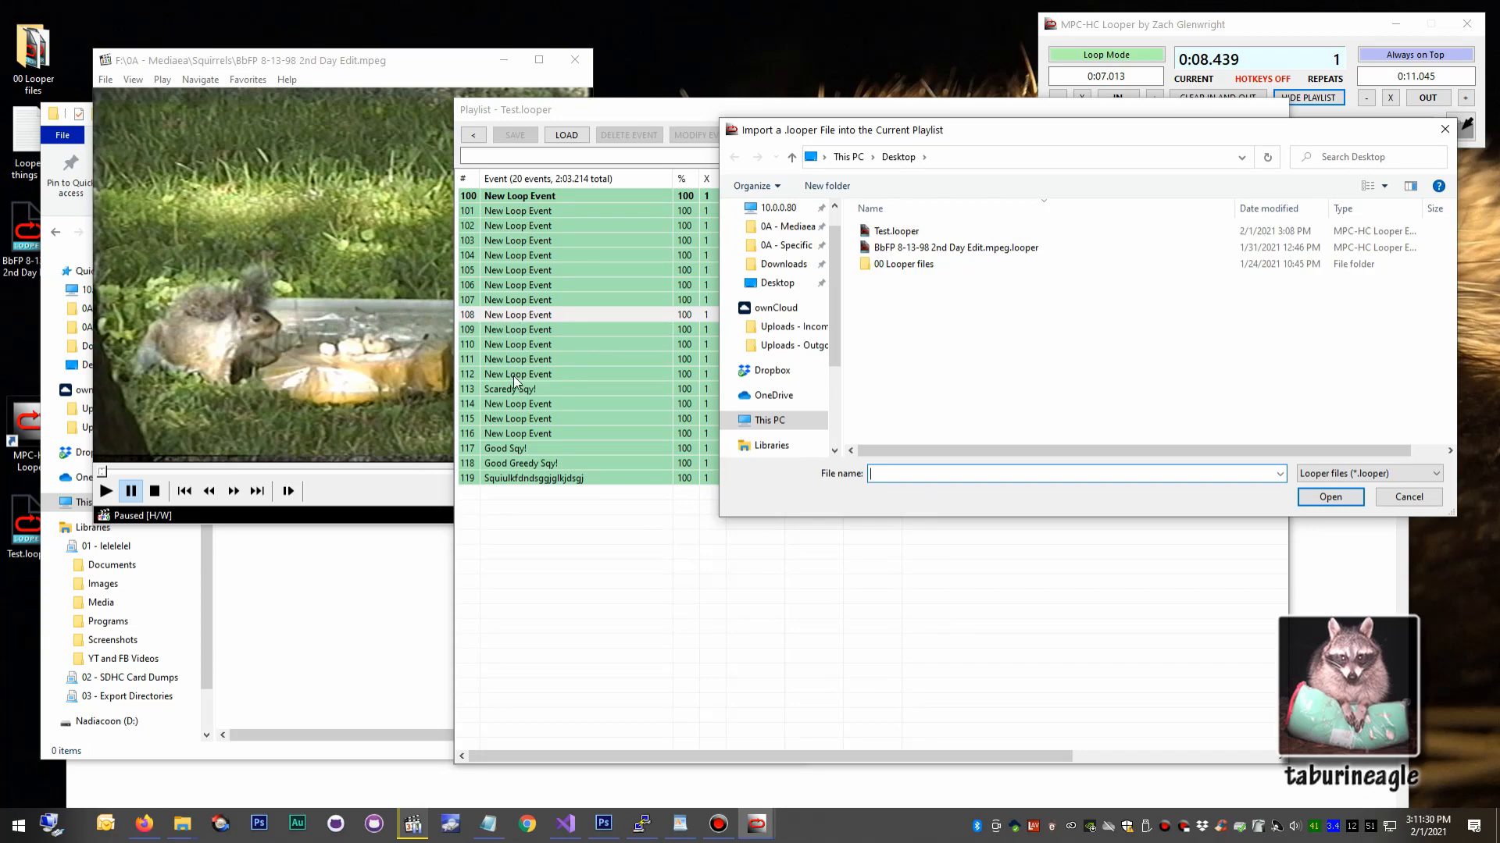
{"action": "left_click", "coordinate": [789, 228]}
{"action": "scroll", "coordinate": [920, 406], "scroll_direction": "down", "scroll_amount": 5}
{"action": "double_click", "coordinate": [920, 443]}
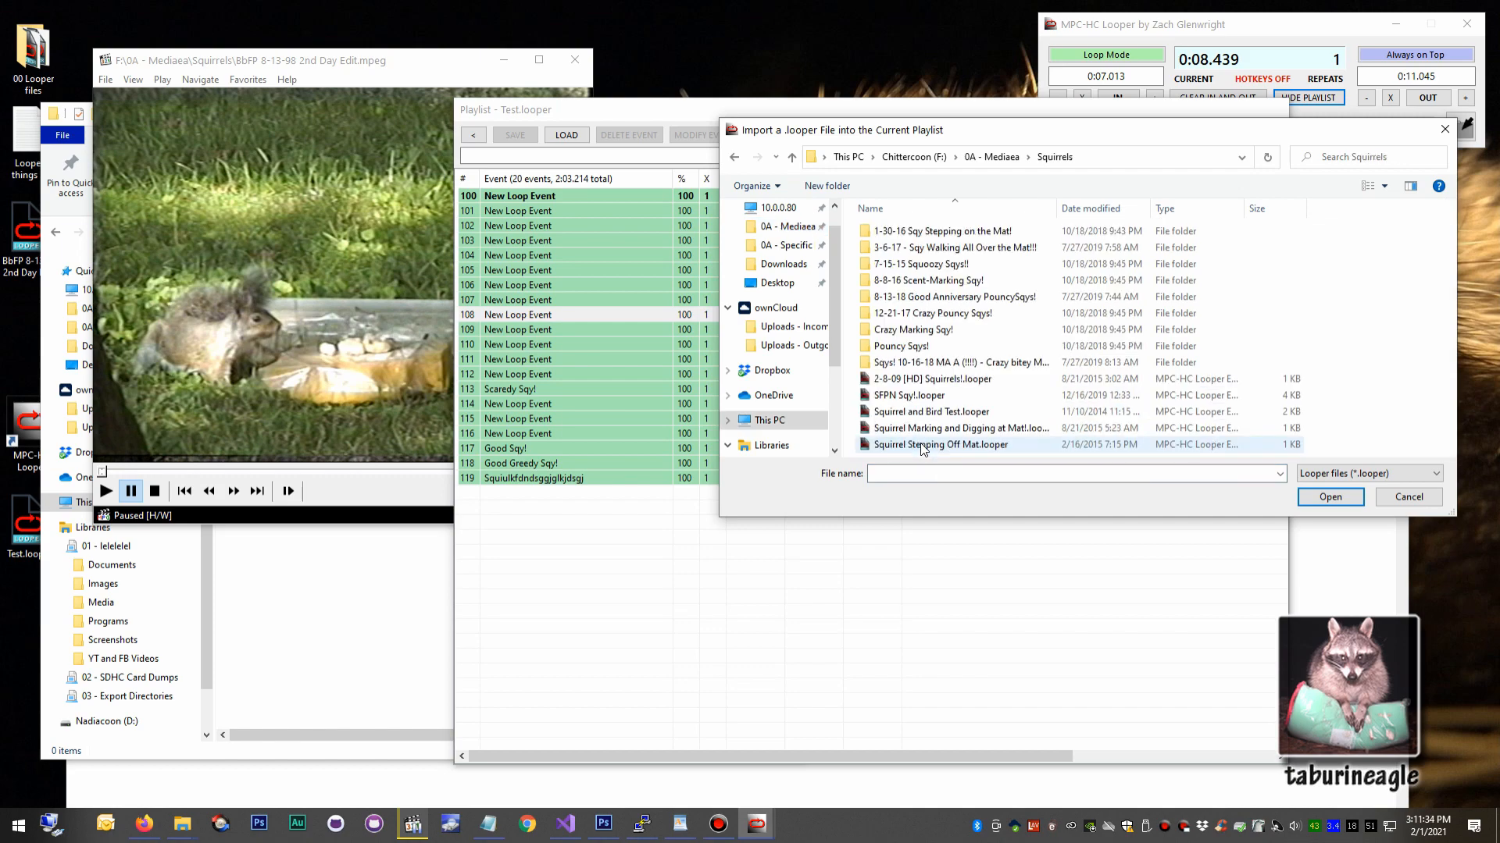
{"action": "double_click", "coordinate": [965, 362]}
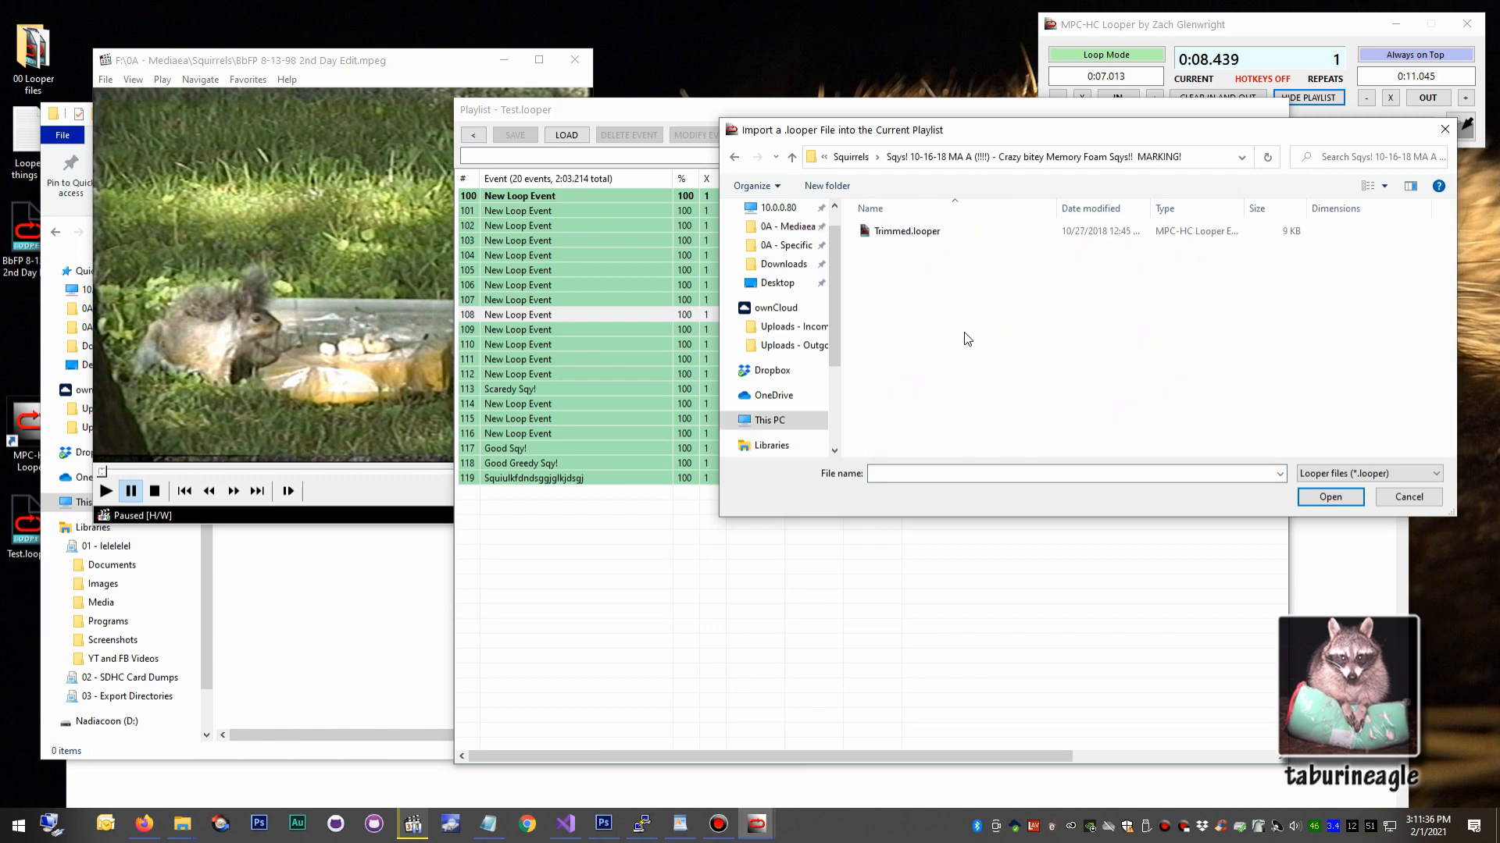
{"action": "double_click", "coordinate": [927, 238]}
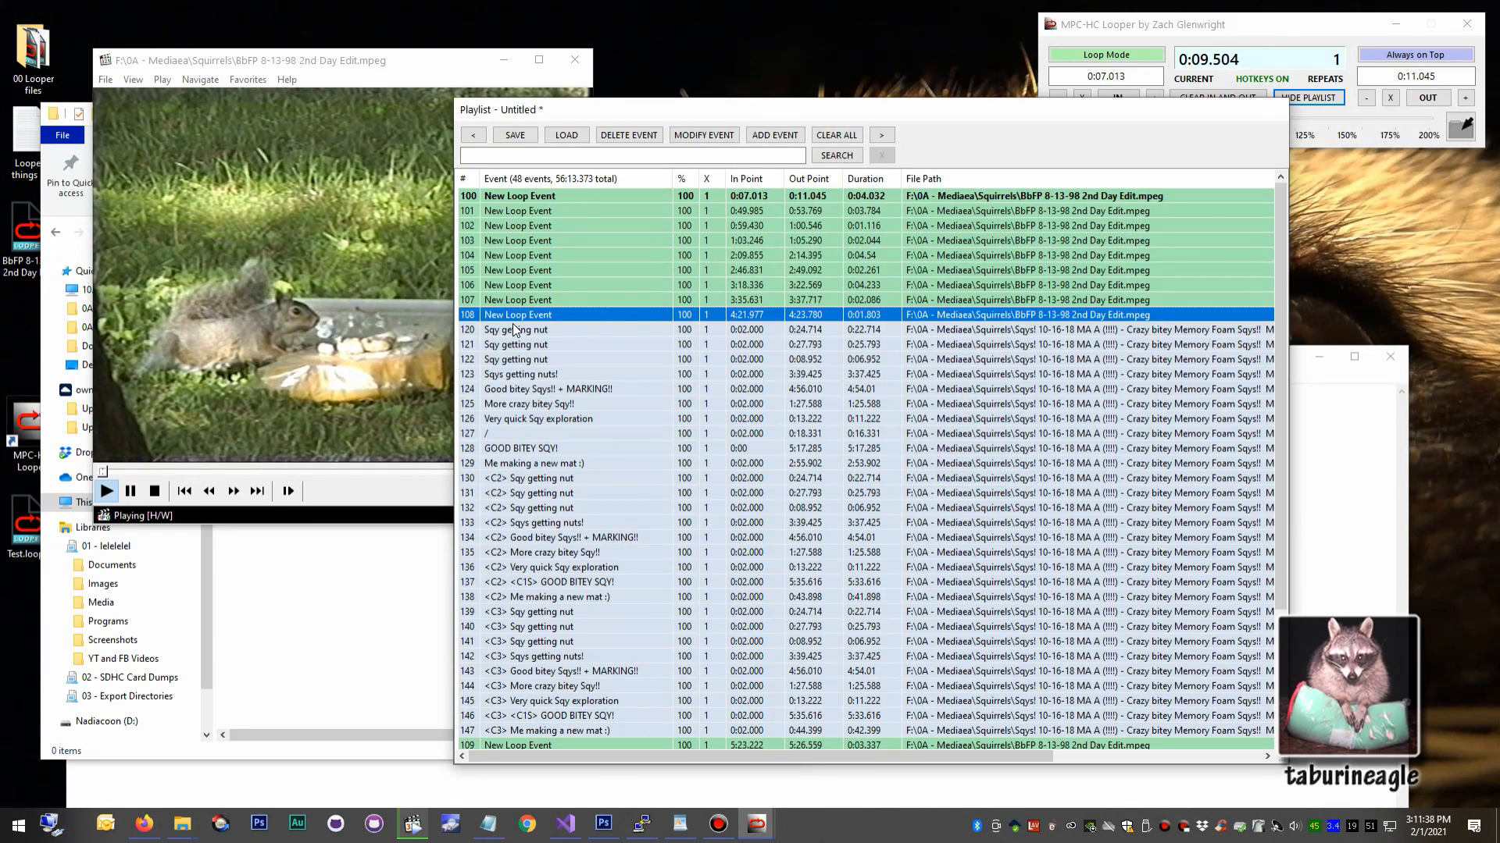
Highlight the imported events 120 through 147 to examine where they sit in the playlist, then select event 107 instead.
{"action": "left_click", "coordinate": [513, 328]}
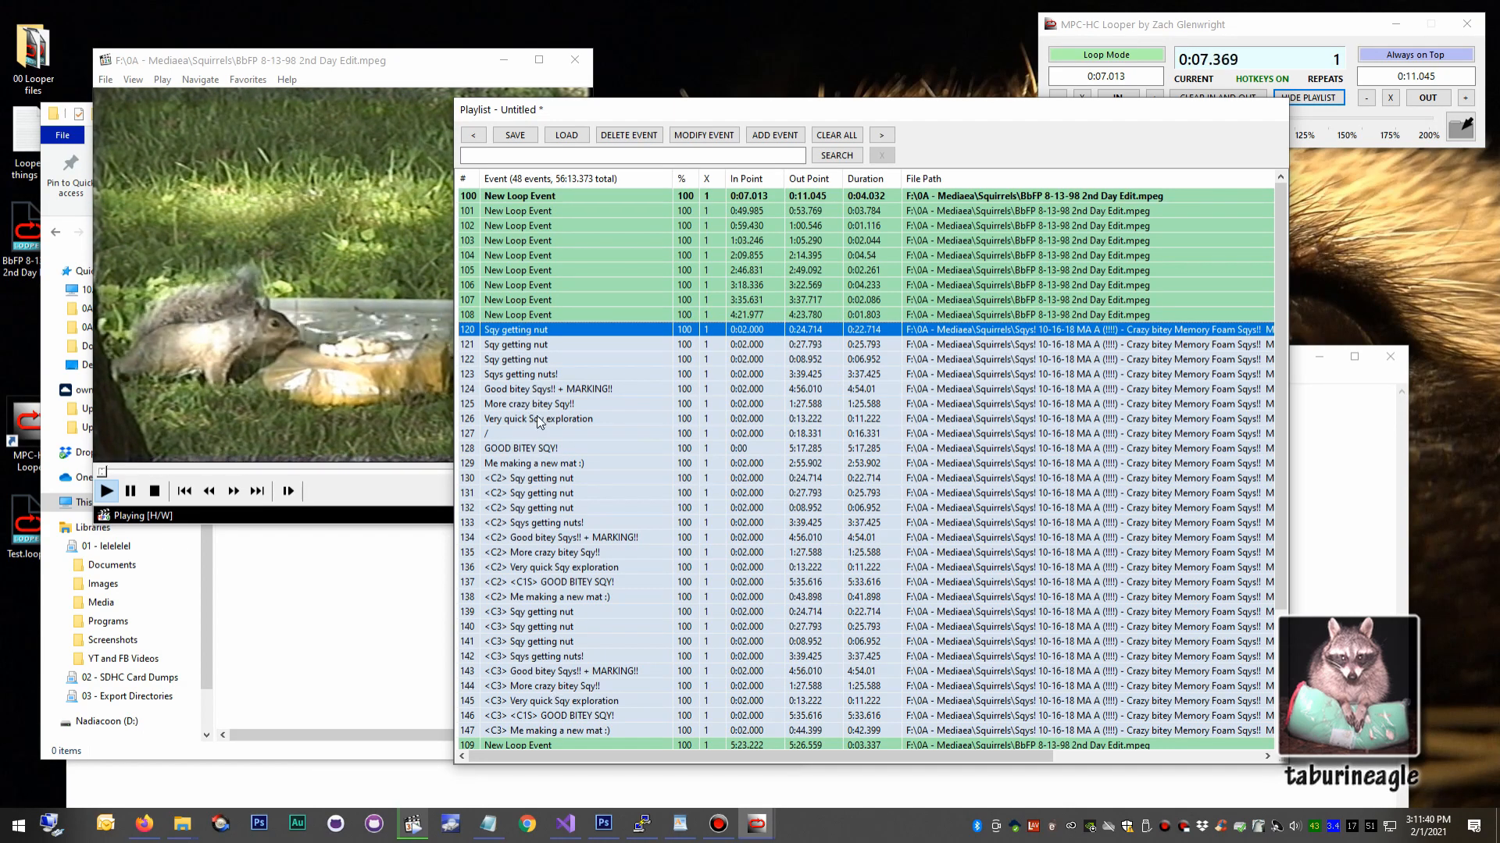
{"action": "scroll", "coordinate": [592, 517], "scroll_direction": "down", "scroll_amount": 4}
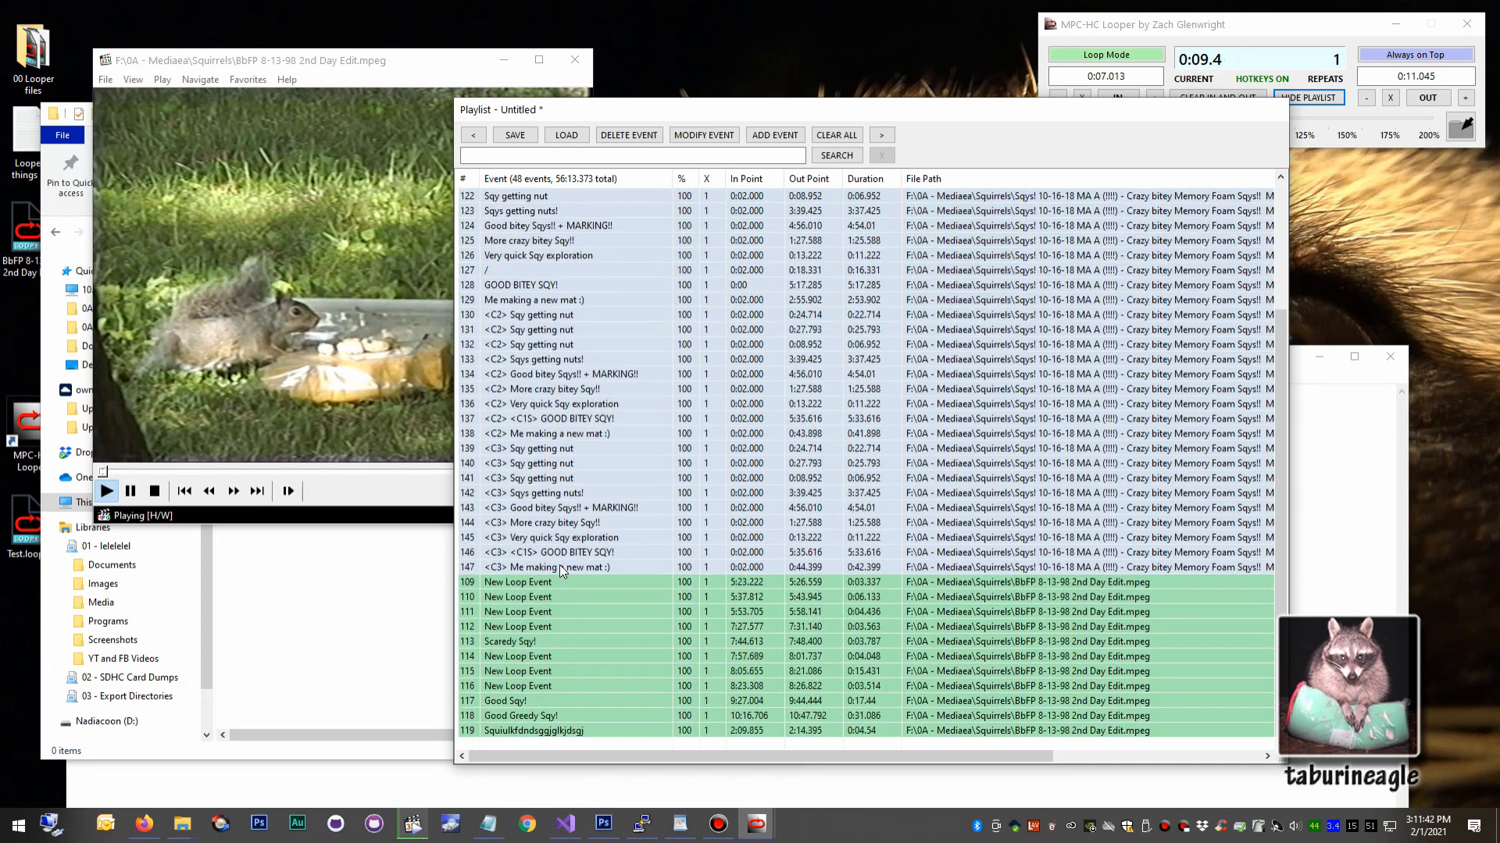
{"action": "left_click", "coordinate": [600, 567], "text": "shift"}
{"action": "scroll", "coordinate": [637, 523], "scroll_direction": "up", "scroll_amount": 4}
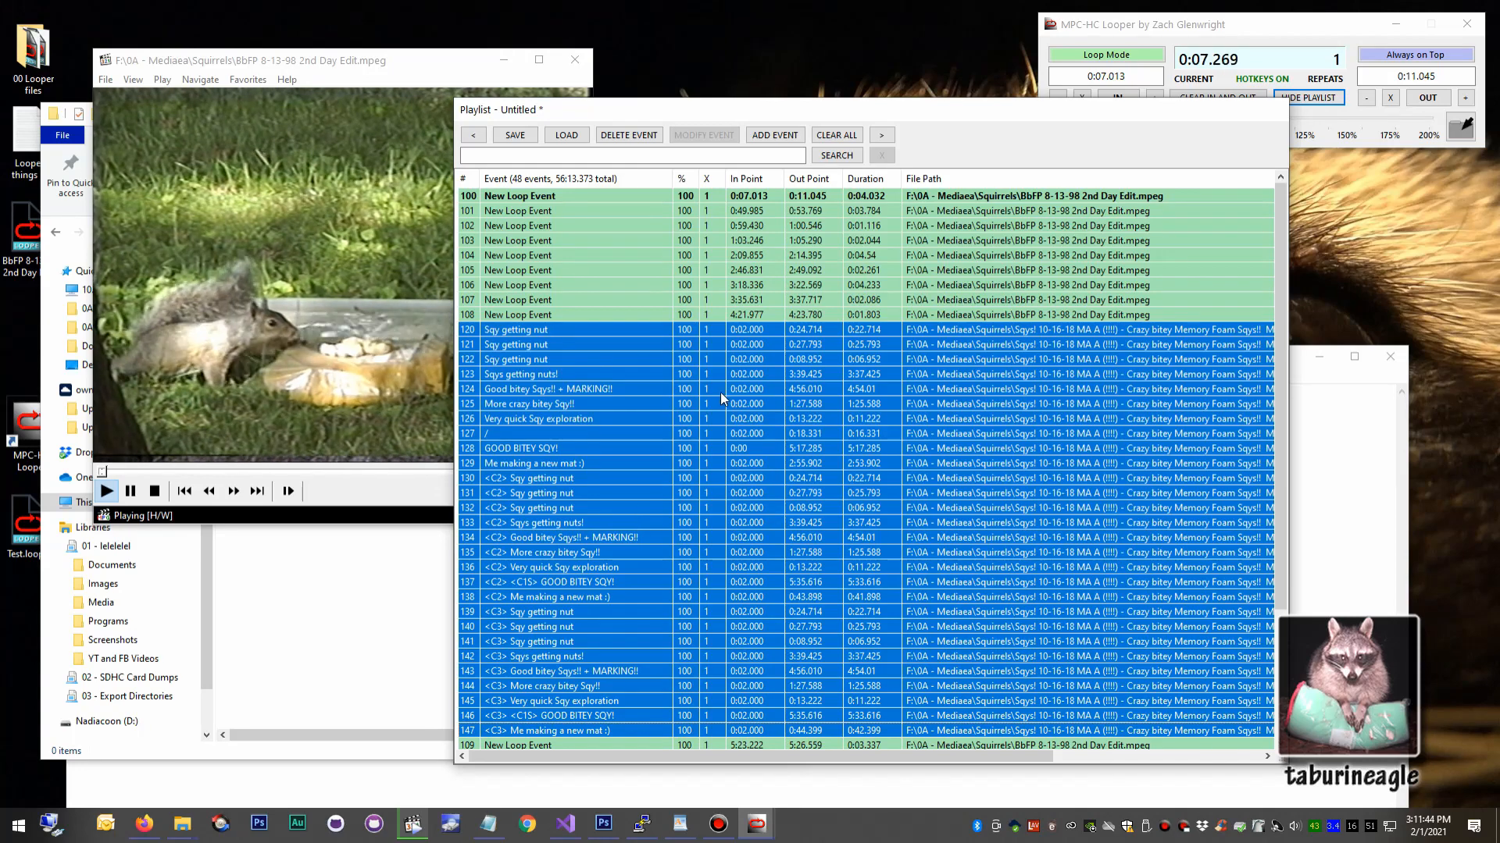
{"action": "left_click", "coordinate": [864, 301]}
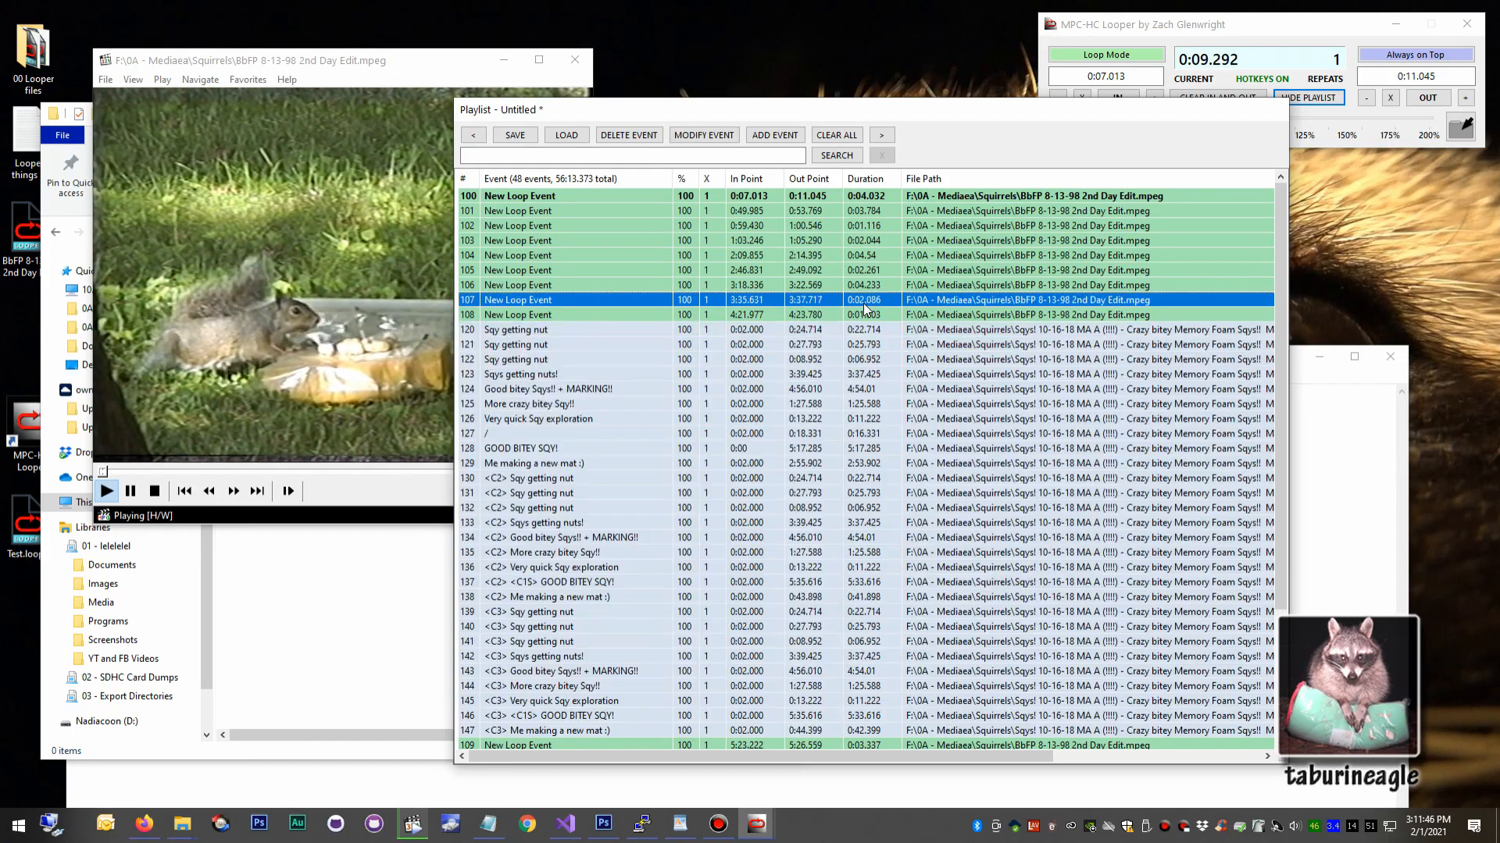
Save the combined playlist to the Desktop as "test New playlist".
{"action": "left_click", "coordinate": [529, 141]}
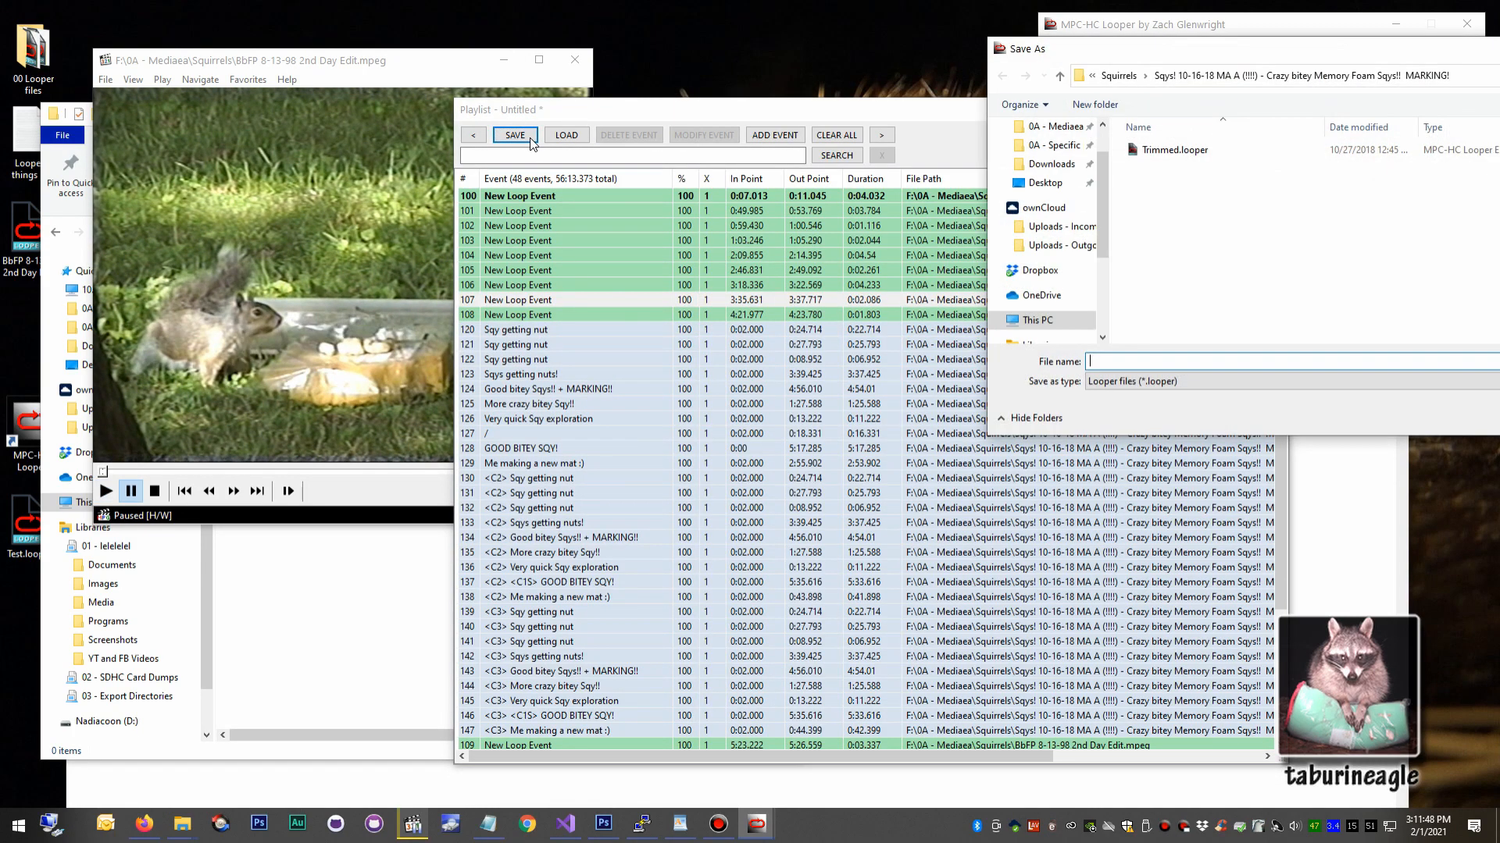
{"action": "left_click_drag", "start_coordinate": [1354, 50], "coordinate": [832, 176]}
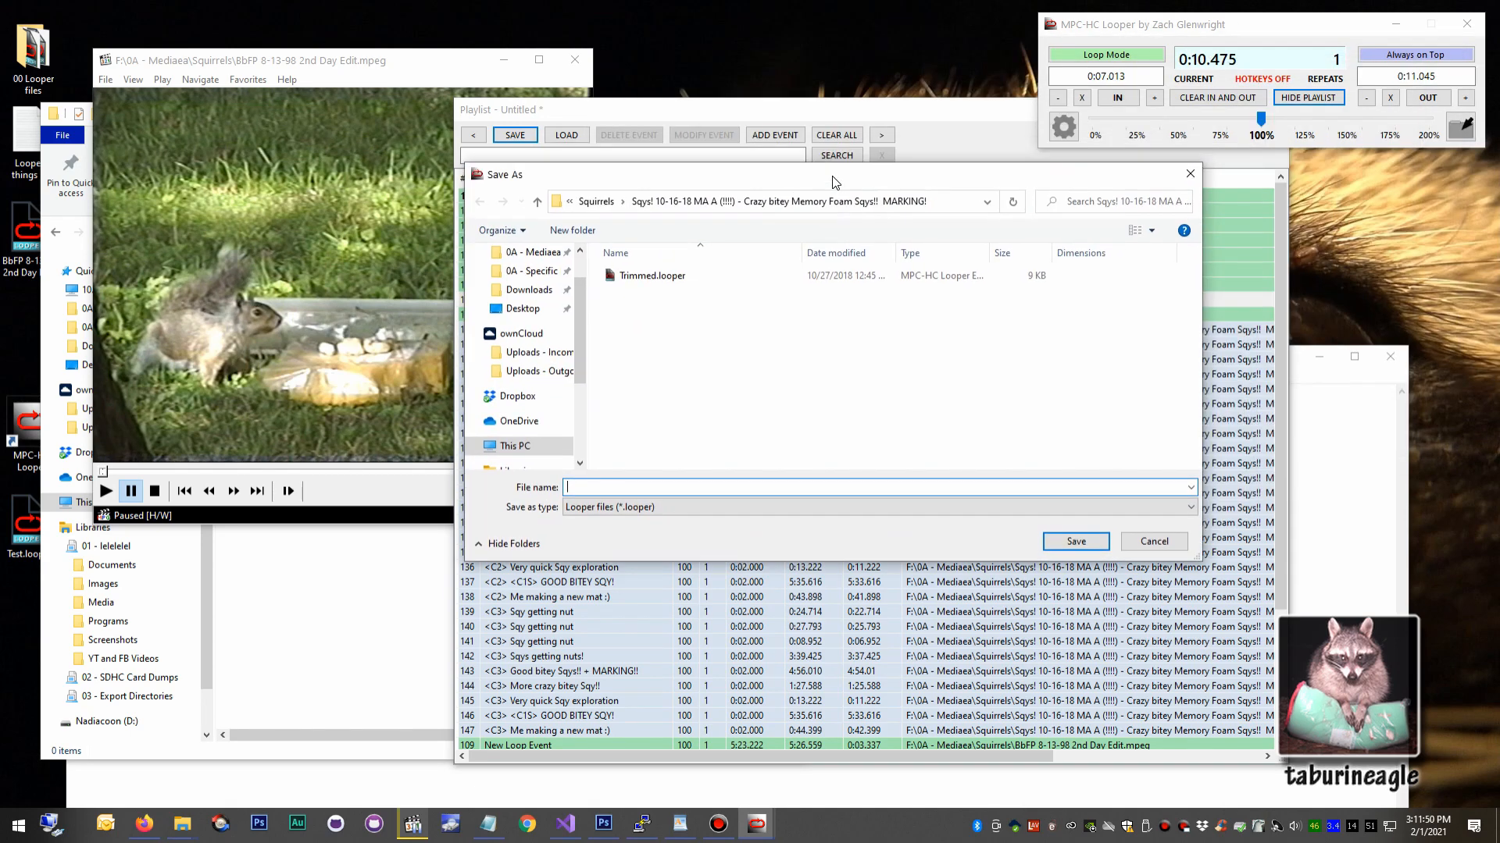
{"action": "left_click", "coordinate": [521, 308]}
{"action": "left_click", "coordinate": [568, 487]}
{"action": "type", "text": "test New playlist"}
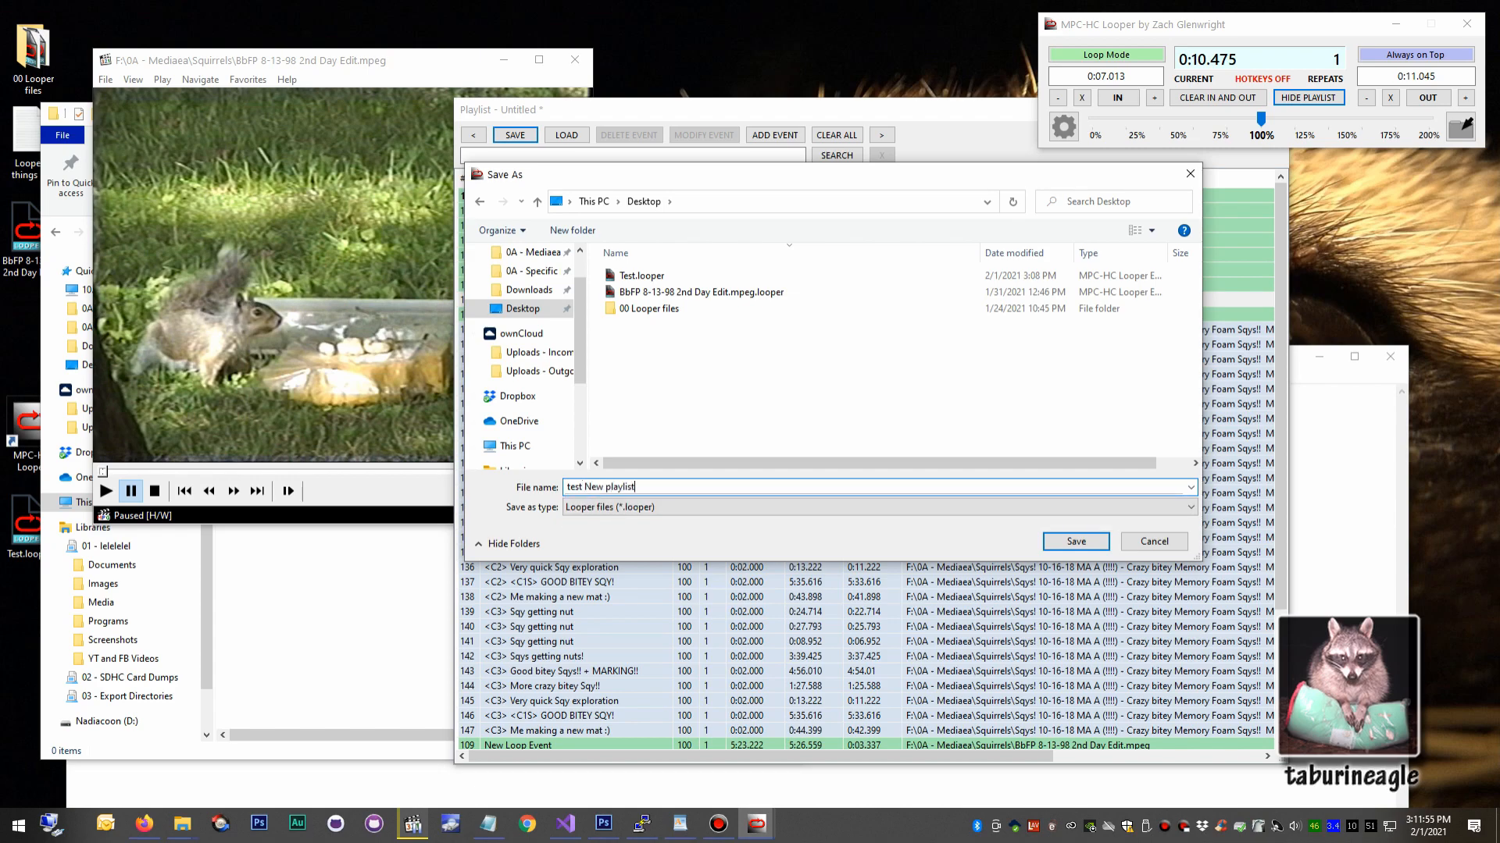
{"action": "key", "text": "Return"}
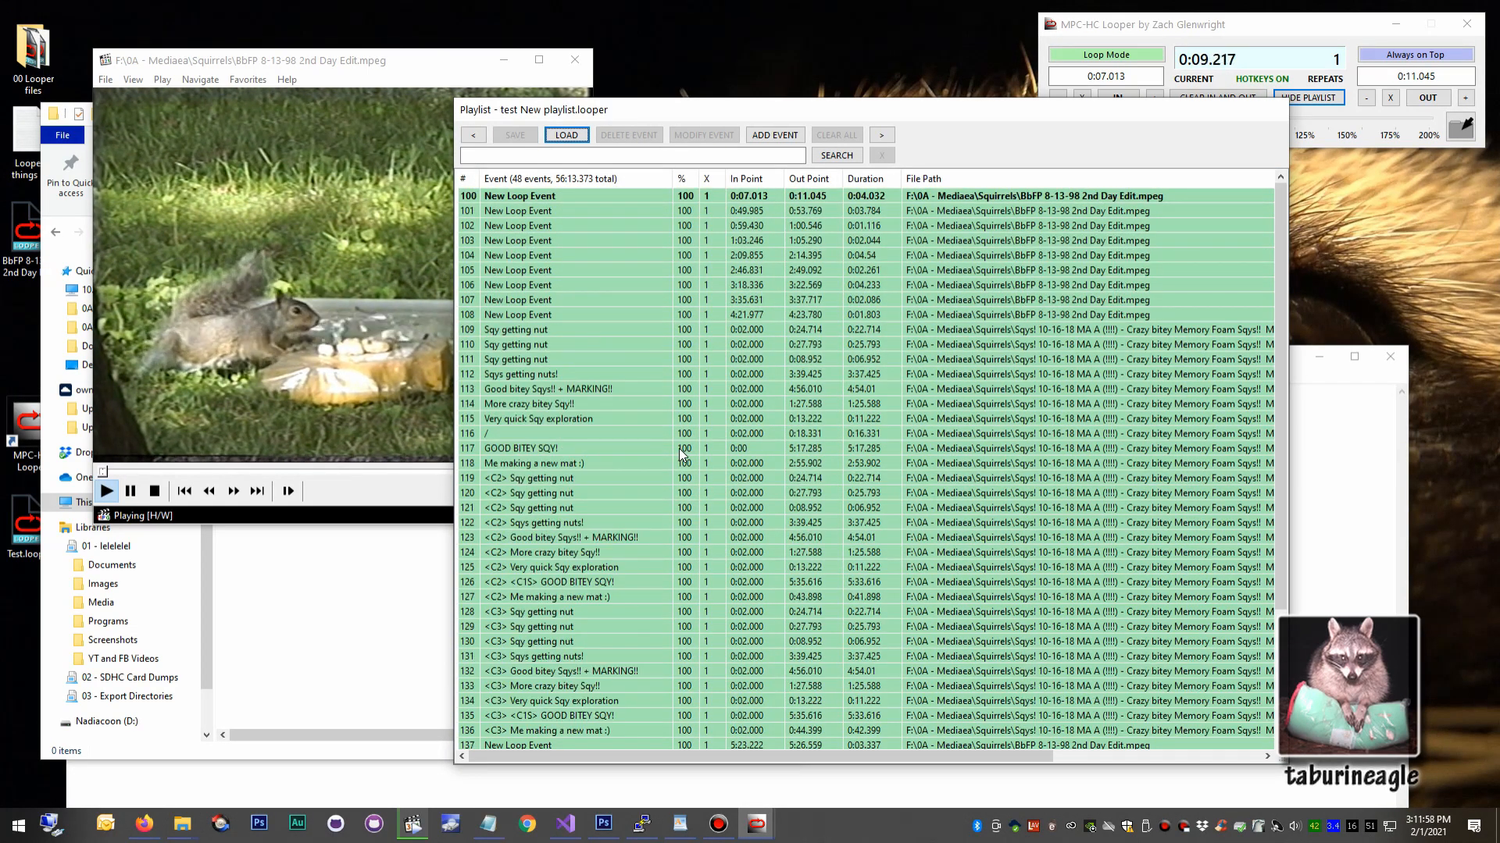
Review the saved playlist's events and load test New playlist.looper again.
{"action": "scroll", "coordinate": [672, 438], "scroll_direction": "down", "scroll_amount": 4}
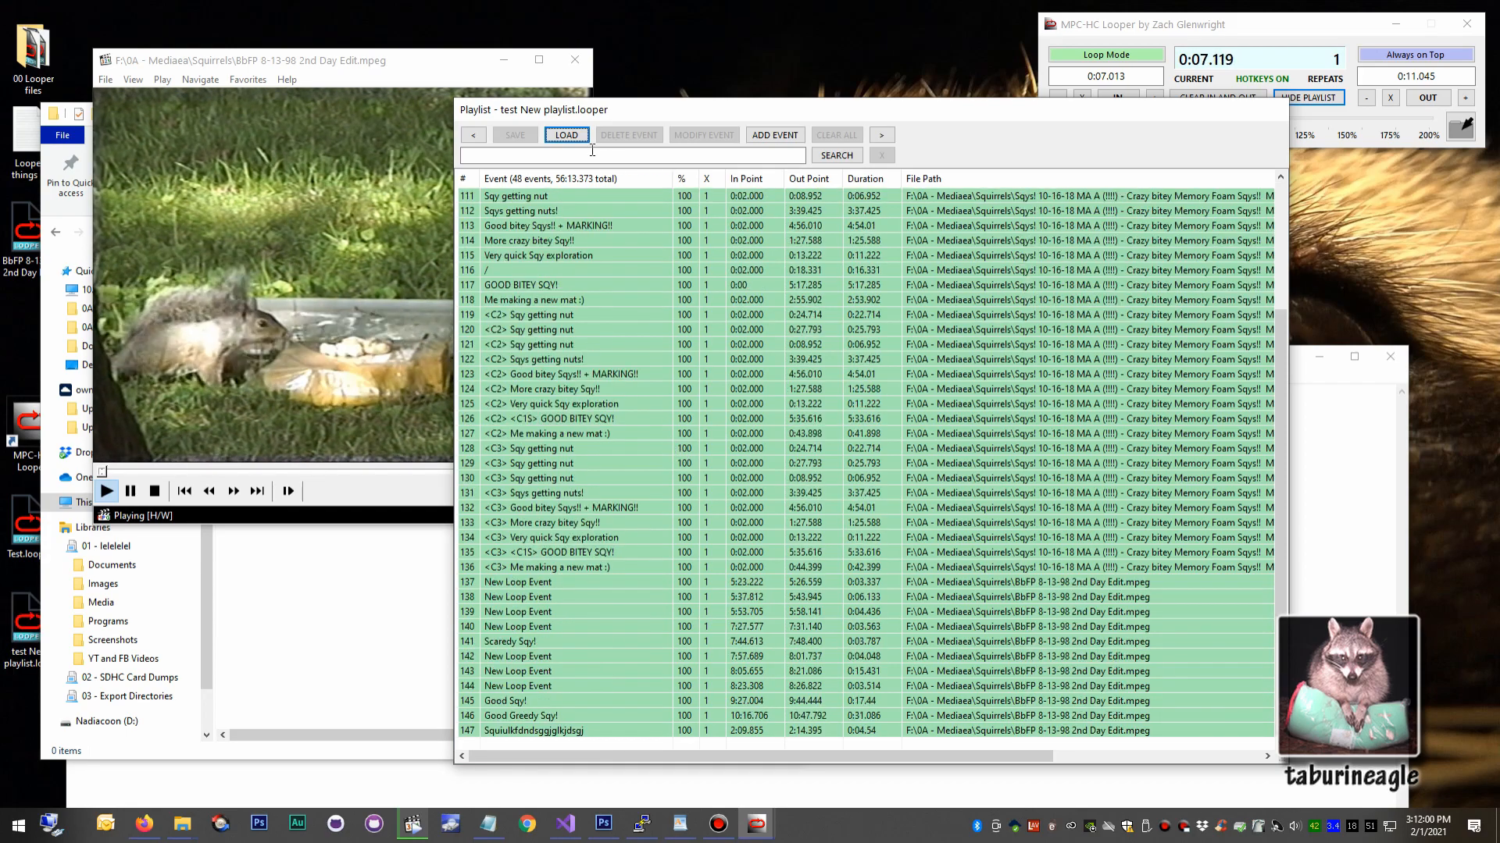
{"action": "left_click", "coordinate": [566, 135]}
{"action": "double_click", "coordinate": [698, 250]}
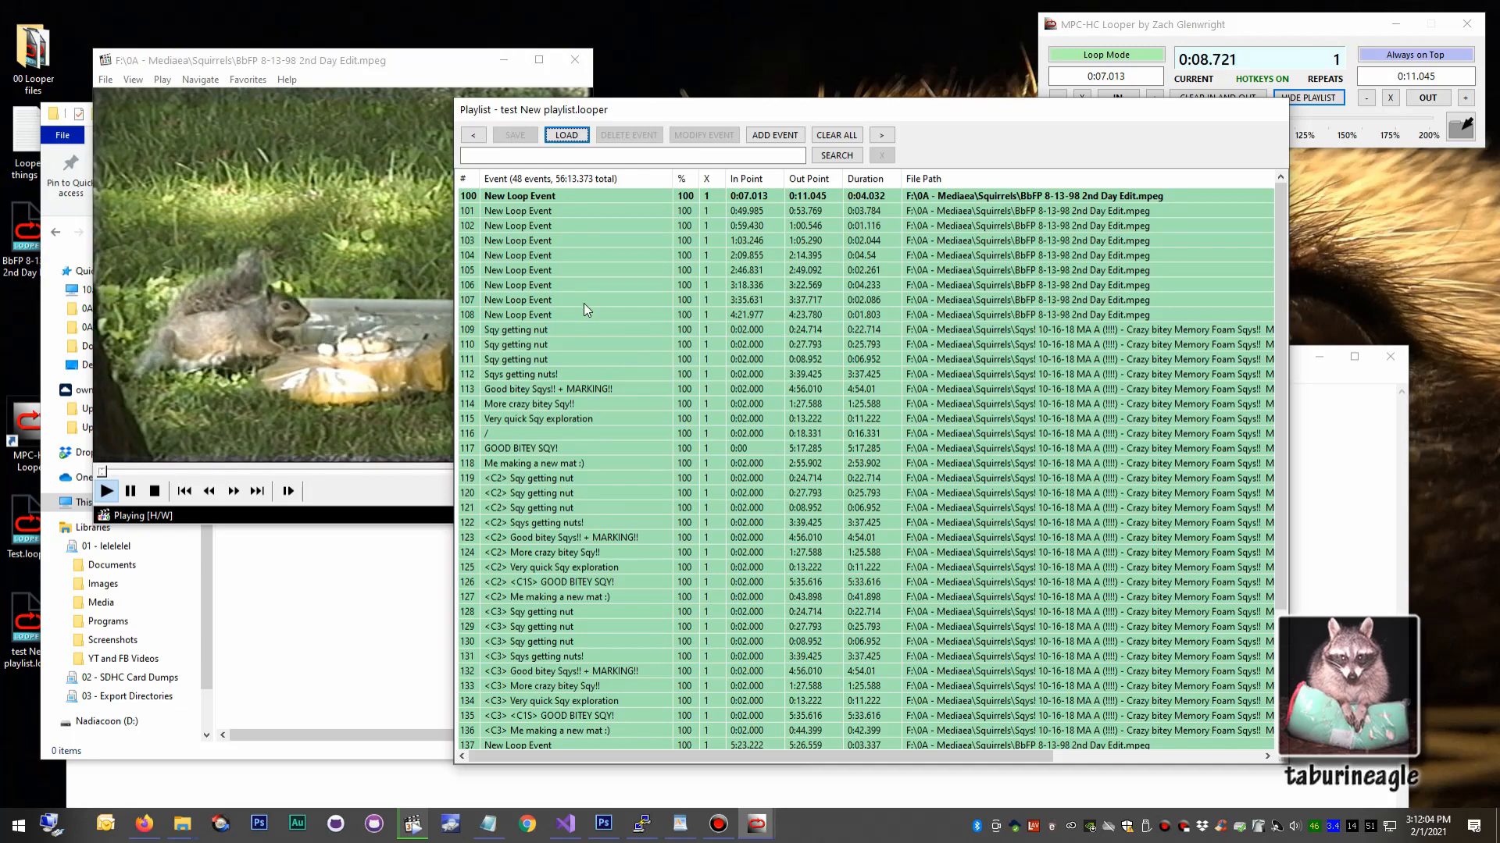
{"action": "left_click", "coordinate": [556, 269]}
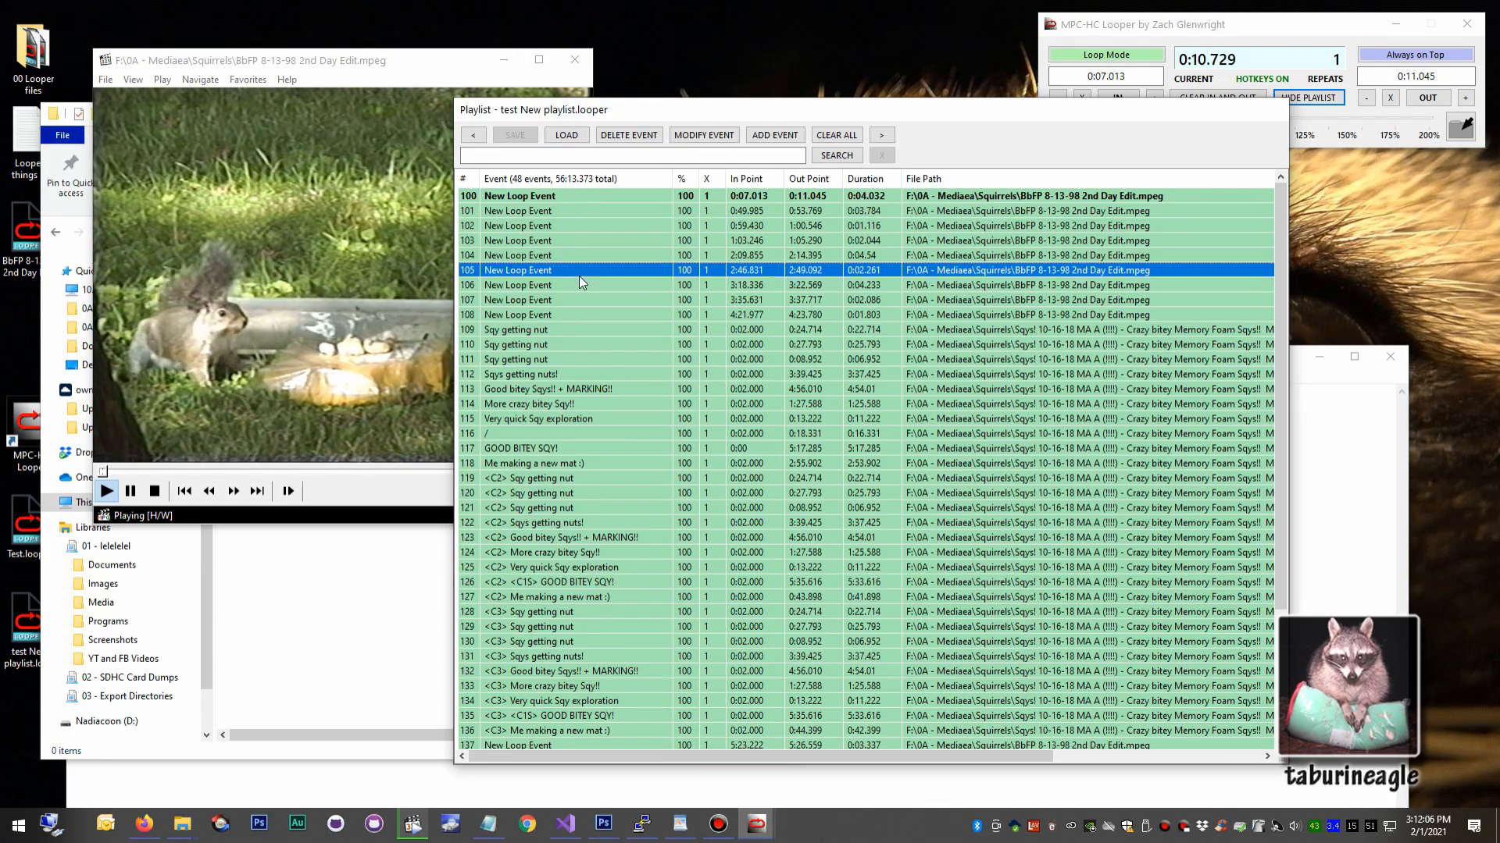
{"action": "left_click", "coordinate": [636, 317]}
{"action": "left_click", "coordinate": [642, 359]}
{"action": "left_click", "coordinate": [643, 384]}
{"action": "left_click", "coordinate": [646, 414]}
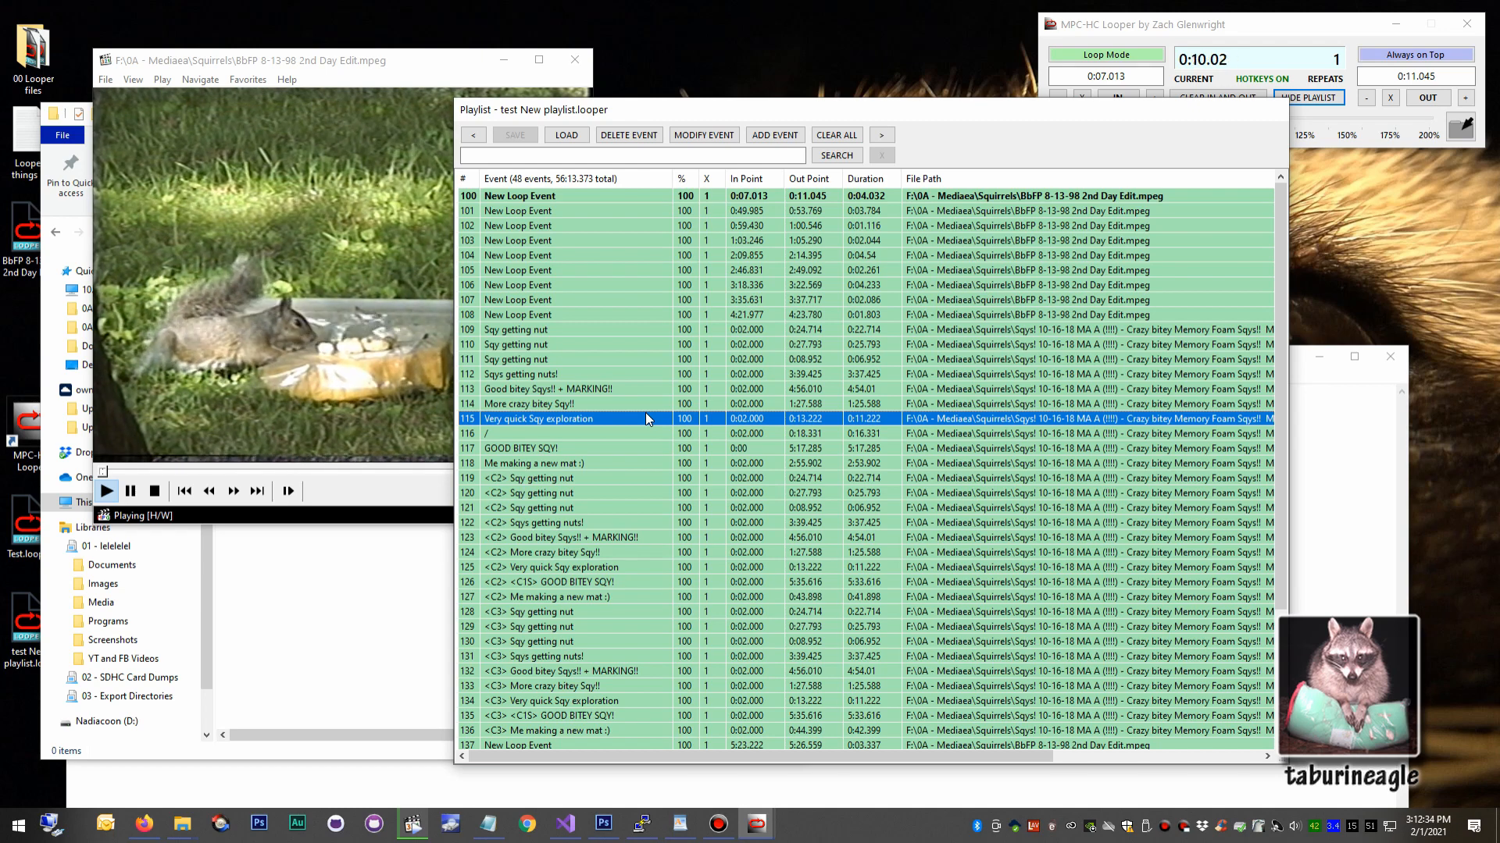
{"action": "left_click", "coordinate": [610, 255]}
{"action": "left_click", "coordinate": [590, 316]}
{"action": "left_click", "coordinate": [589, 378]}
Delete events 110 through 130 and save the playlist under its existing name, test New playlist.looper.
{"action": "left_click", "coordinate": [575, 344]}
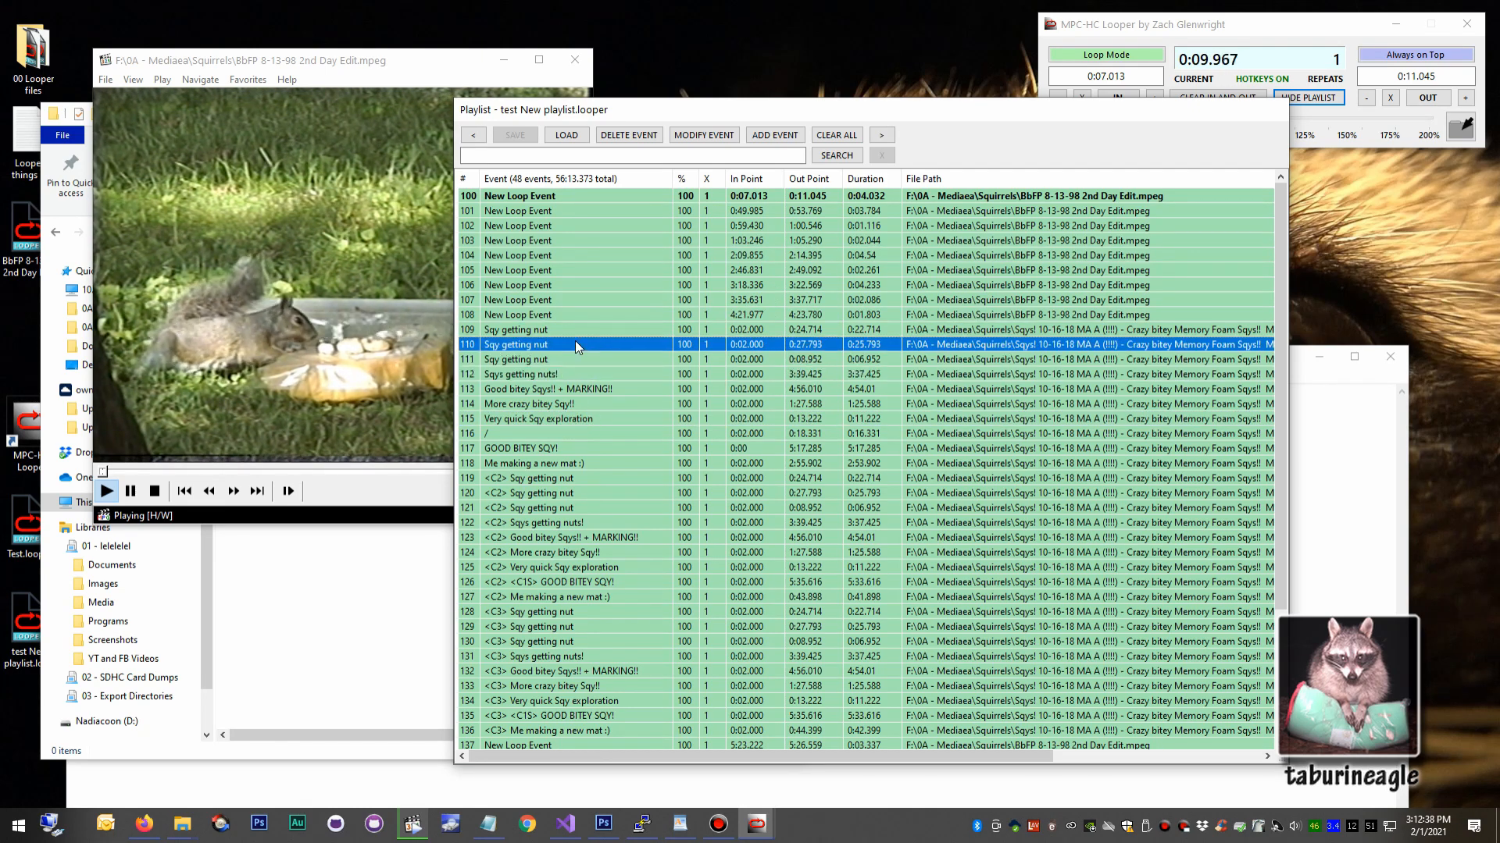
{"action": "left_click", "coordinate": [547, 642], "text": "shift"}
{"action": "key", "text": "Delete"}
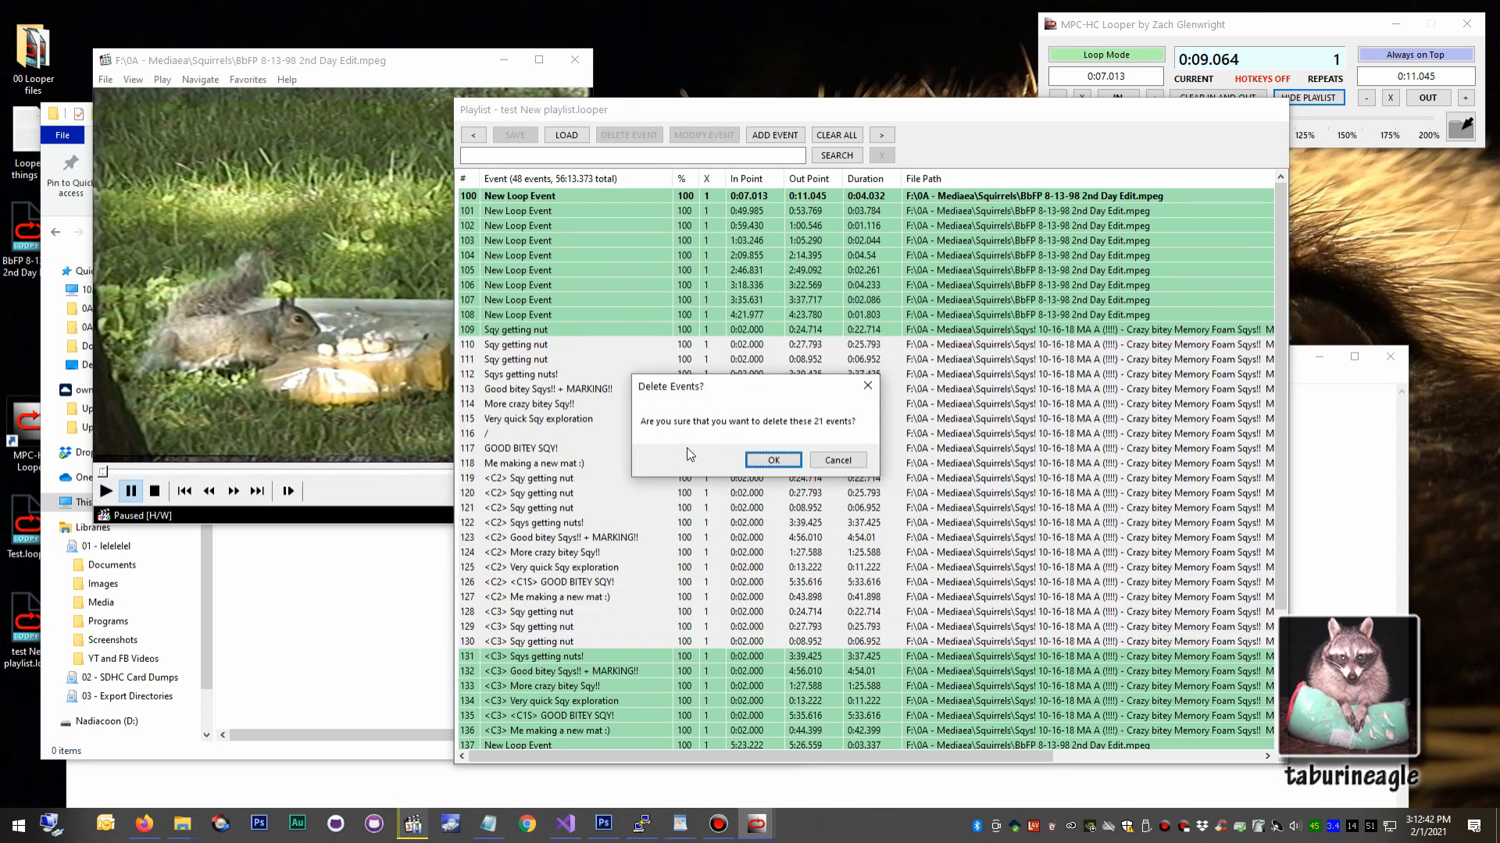
{"action": "left_click", "coordinate": [773, 460]}
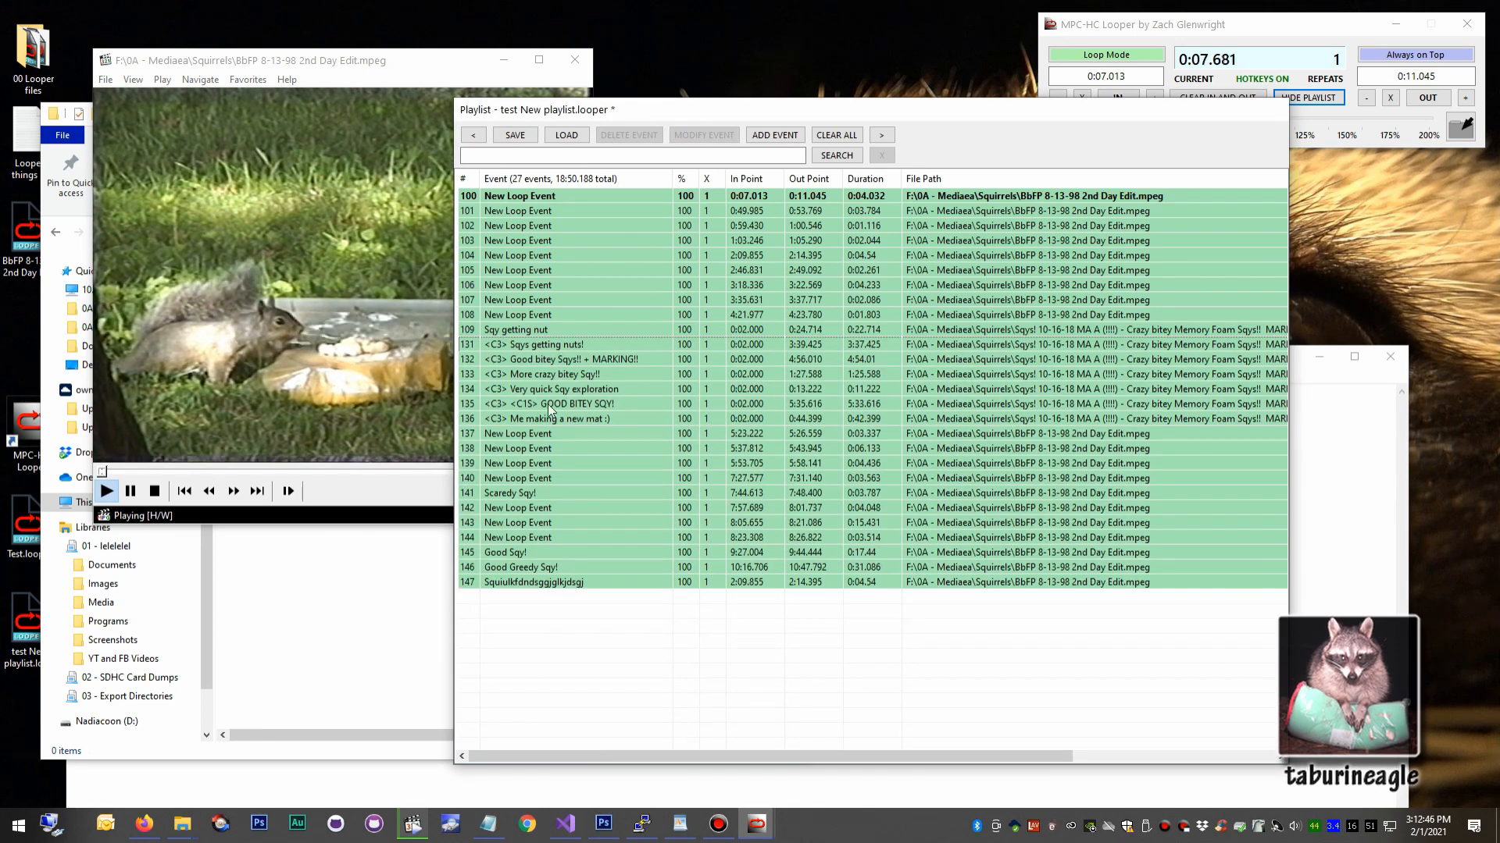
{"action": "left_click", "coordinate": [521, 132]}
{"action": "left_click", "coordinate": [737, 481]}
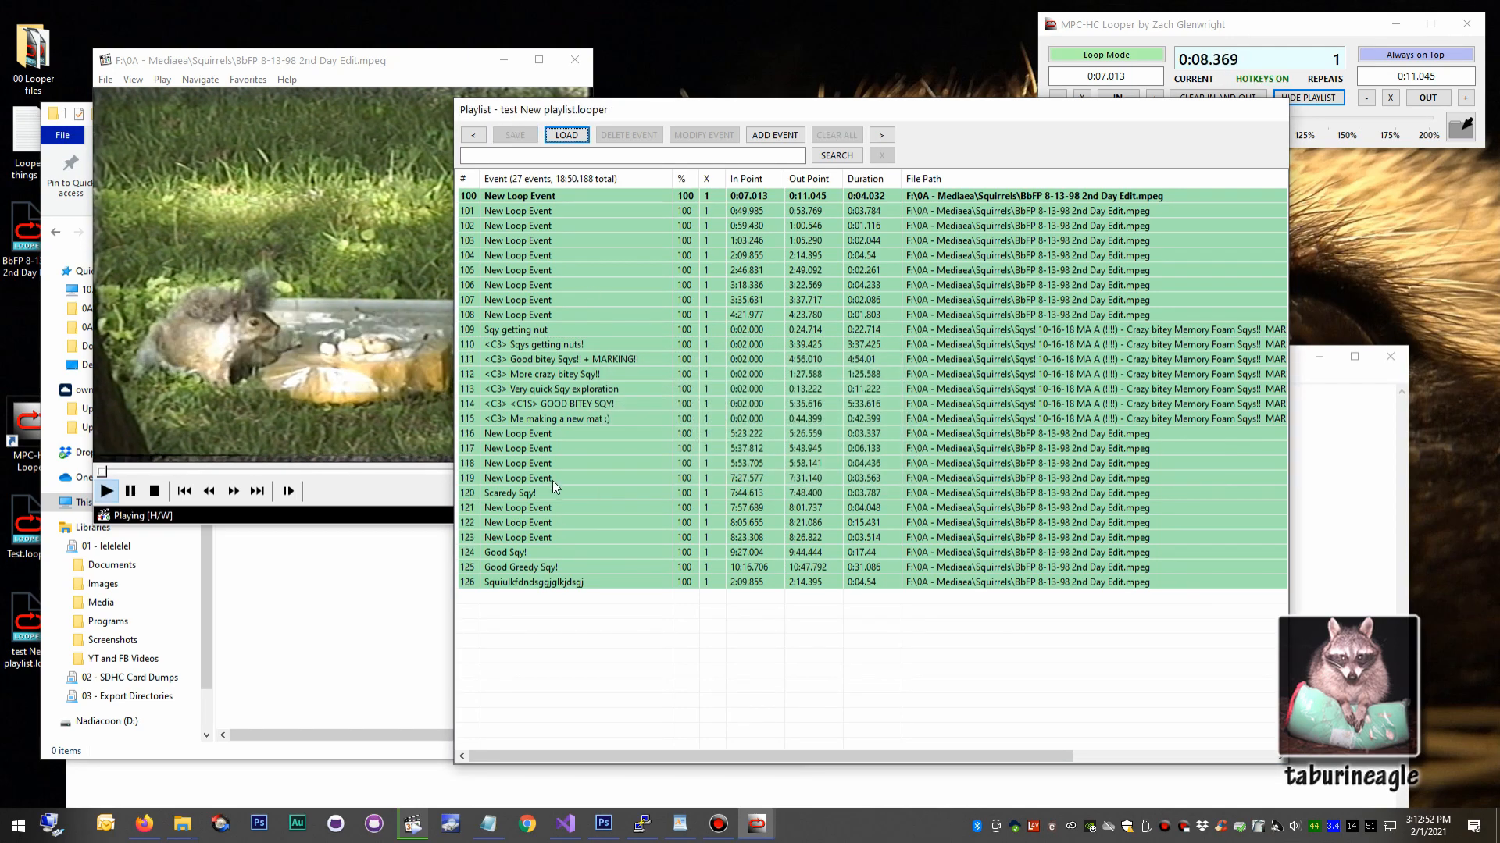
Delete events 106 through 116 from the playlist.
{"action": "left_click", "coordinate": [555, 289]}
{"action": "left_click", "coordinate": [576, 436], "text": "shift"}
{"action": "key", "text": "Delete"}
{"action": "left_click", "coordinate": [756, 459]}
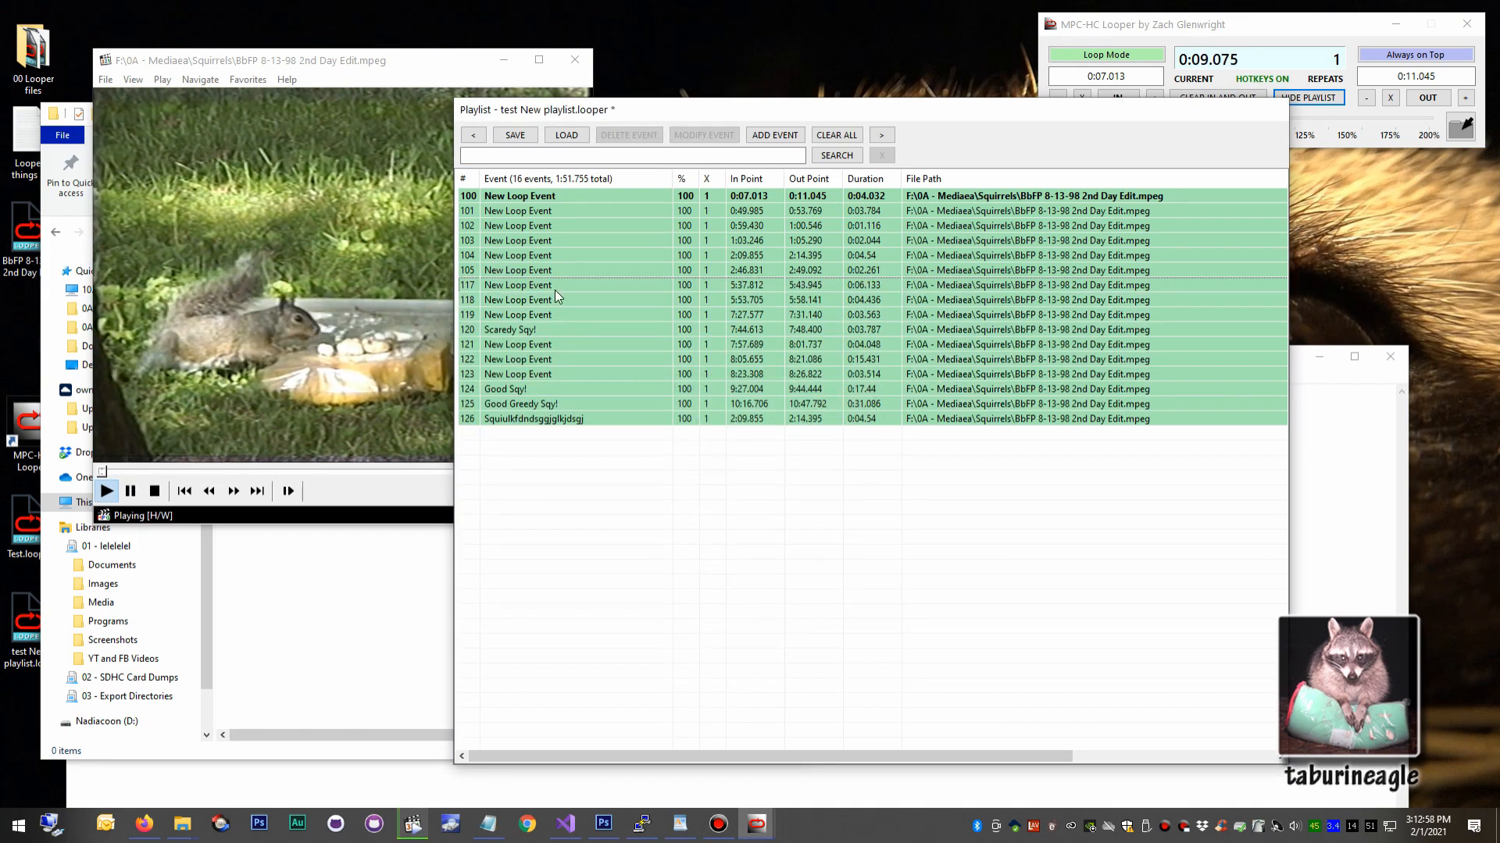
Move events 121 through 124 directly above event 104 in the playlist.
{"action": "left_click_drag", "start_coordinate": [551, 350], "coordinate": [542, 383]}
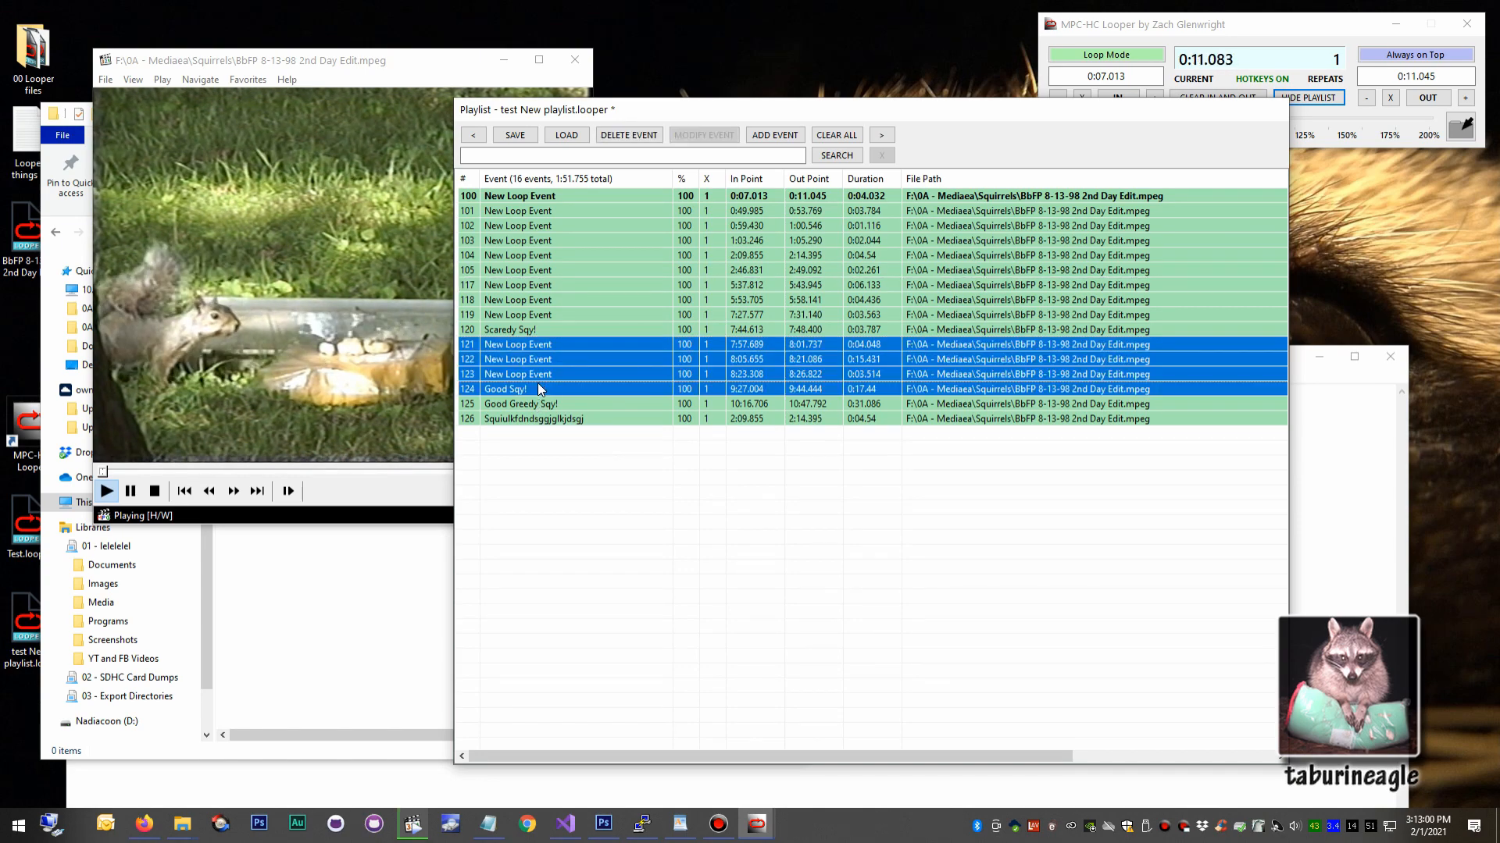
{"action": "left_click_drag", "start_coordinate": [554, 260], "coordinate": [561, 312]}
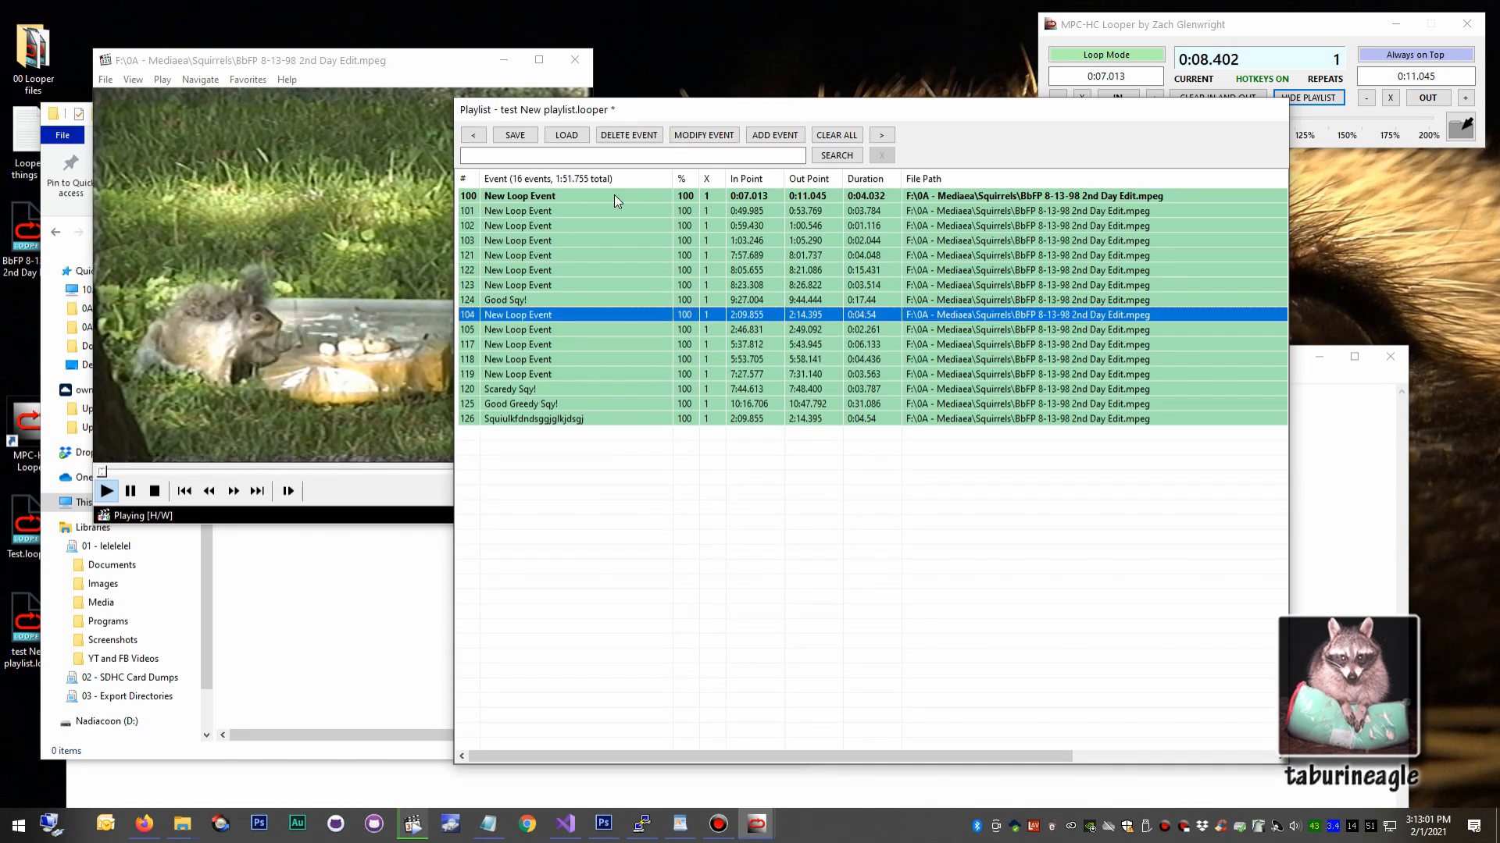
Sort the events by In Point in descending order, then sort them by event number in ascending order.
{"action": "left_click", "coordinate": [775, 182]}
{"action": "left_click", "coordinate": [776, 182]}
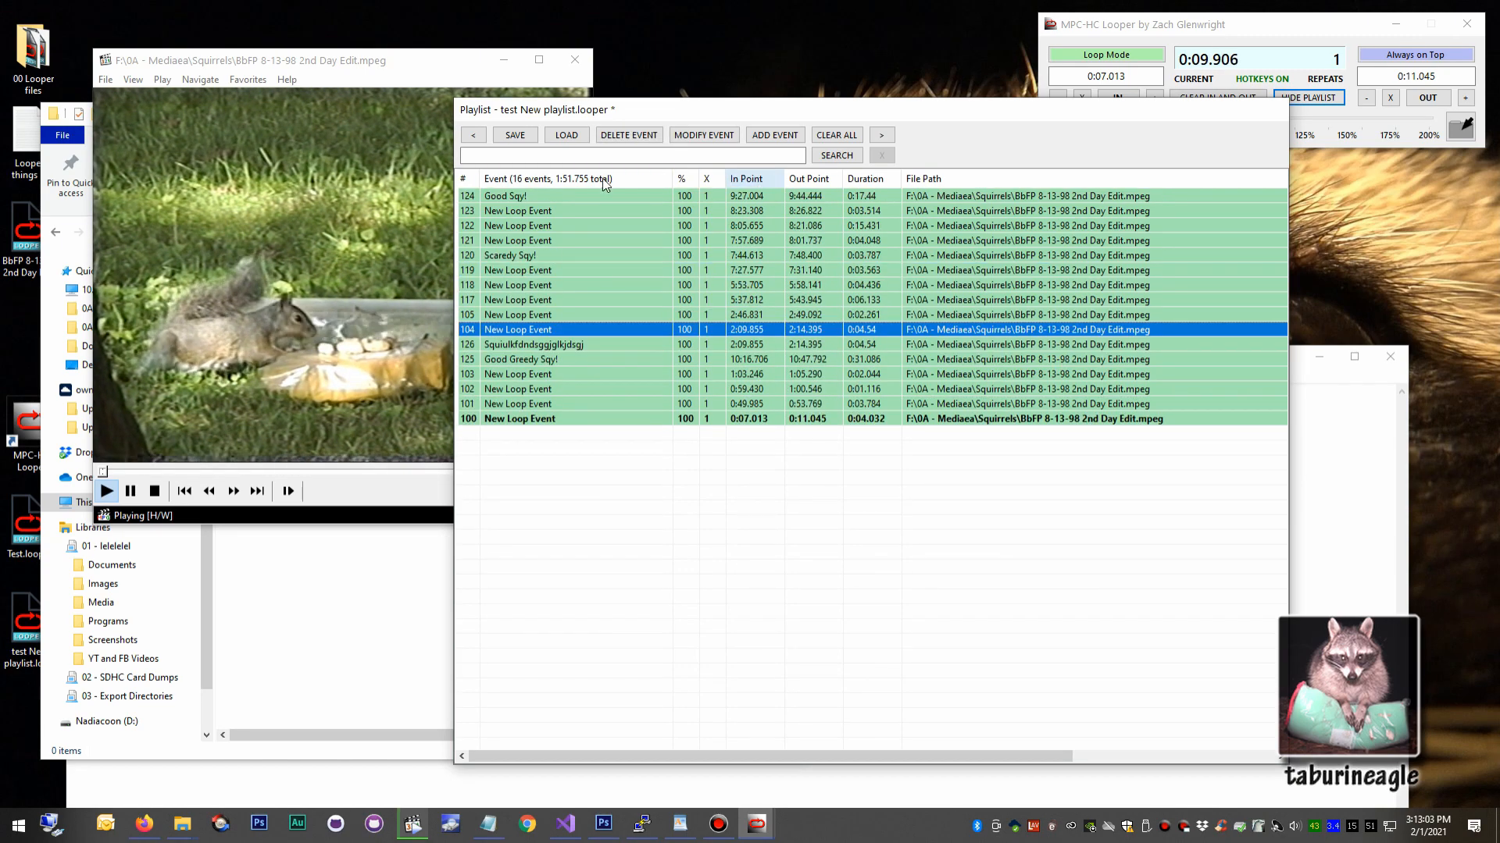
{"action": "left_click", "coordinate": [471, 184]}
{"action": "left_click", "coordinate": [687, 285]}
{"action": "left_click", "coordinate": [720, 344]}
{"action": "left_click", "coordinate": [717, 387]}
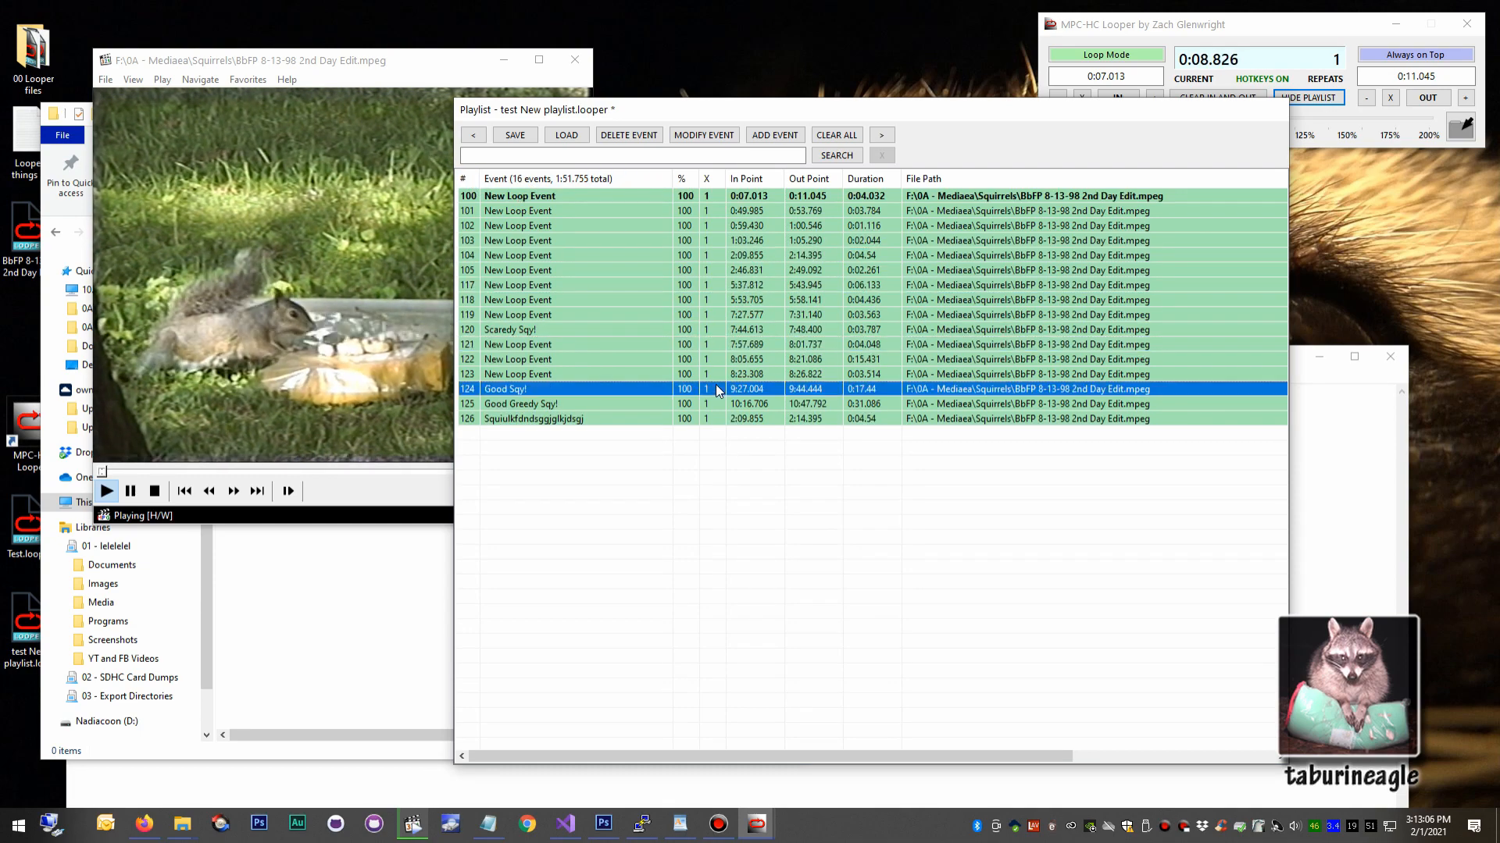
{"action": "key", "text": "Down"}
Dock the playlist beneath the main looper window, then hide it and show it again.
{"action": "left_click_drag", "start_coordinate": [917, 123], "coordinate": [1016, 155]}
{"action": "left_click", "coordinate": [1308, 97]}
{"action": "left_click", "coordinate": [1325, 100]}
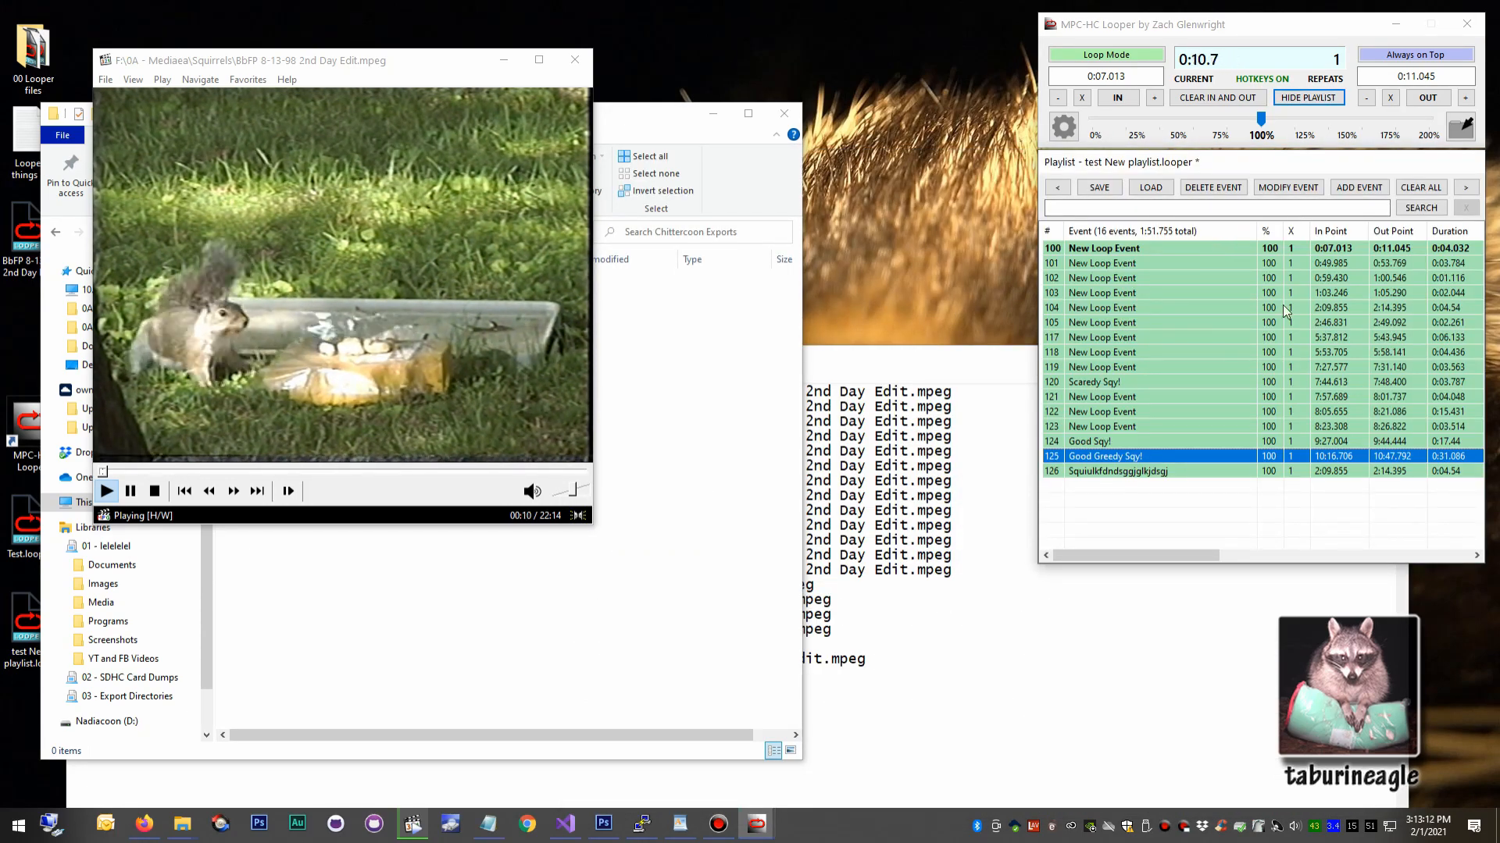
Close the File Explorer window and the text file listing the loop events.
{"action": "left_click_drag", "start_coordinate": [1117, 344], "coordinate": [1147, 429]}
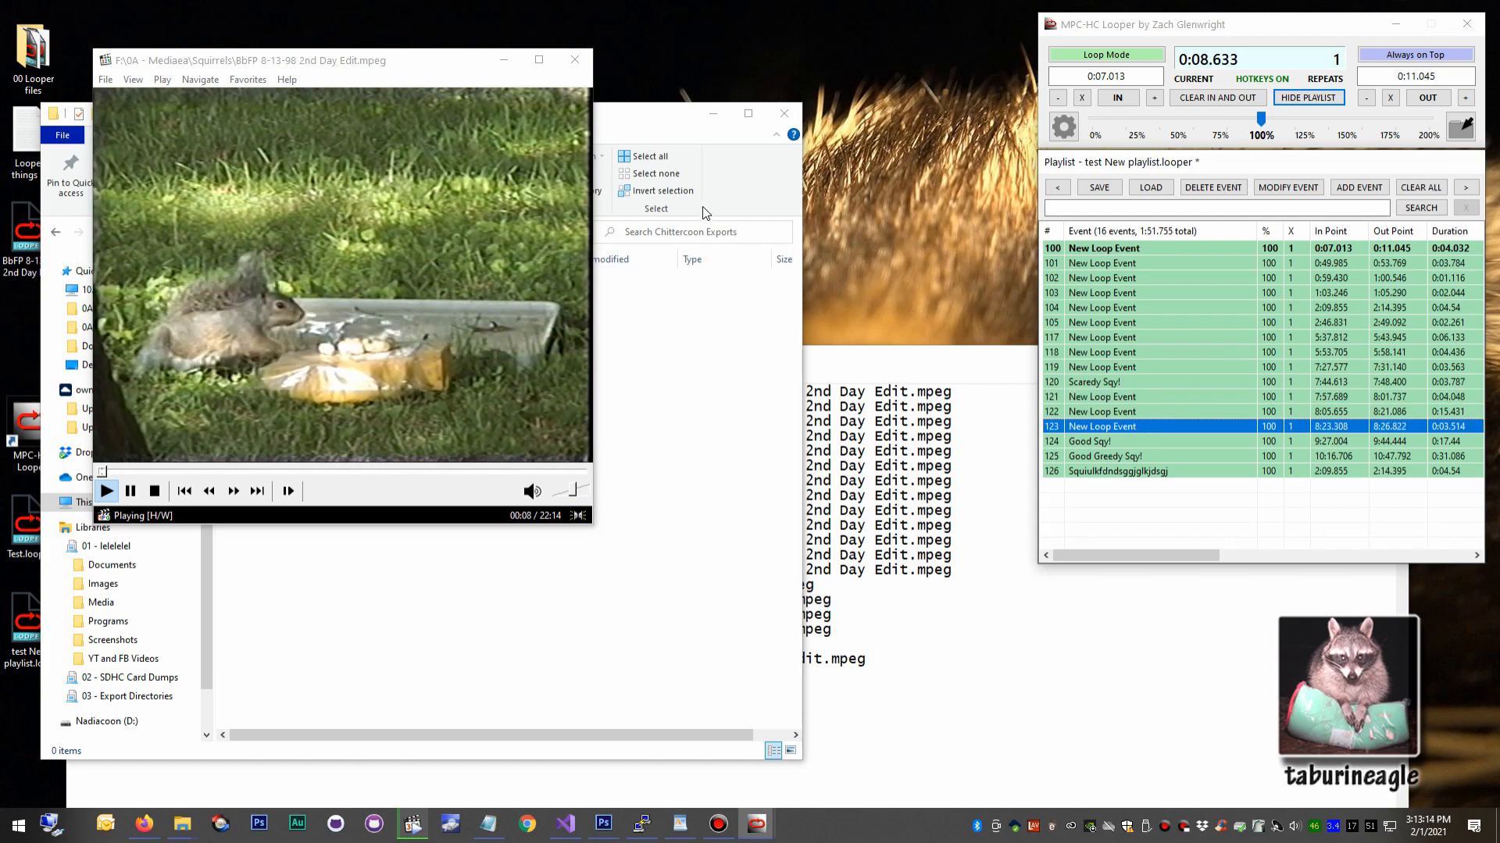
{"action": "left_click", "coordinate": [486, 185]}
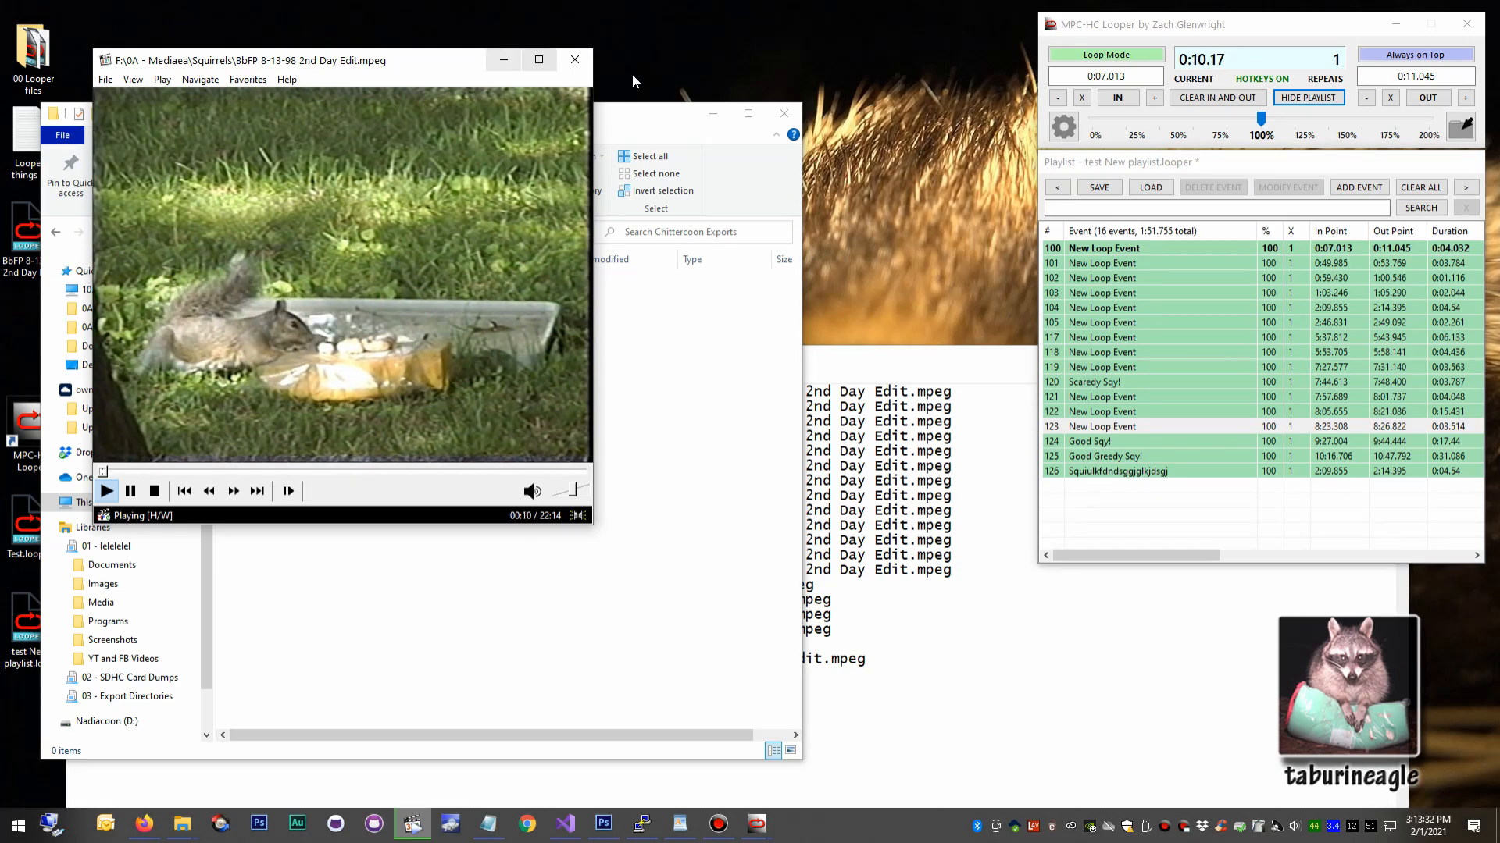
{"action": "left_click", "coordinate": [784, 113]}
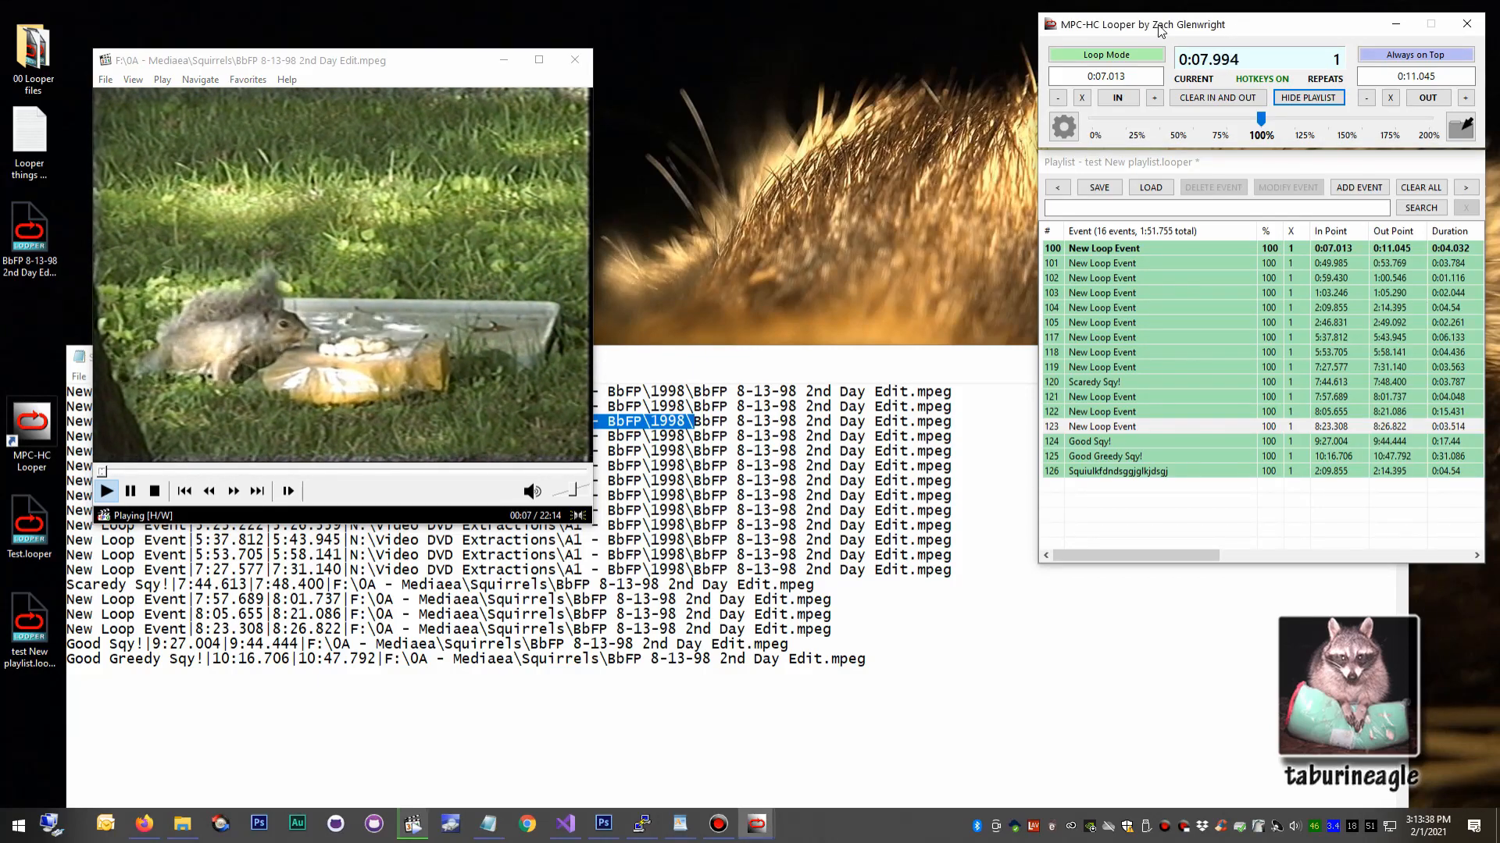
{"action": "left_click", "coordinate": [1156, 165]}
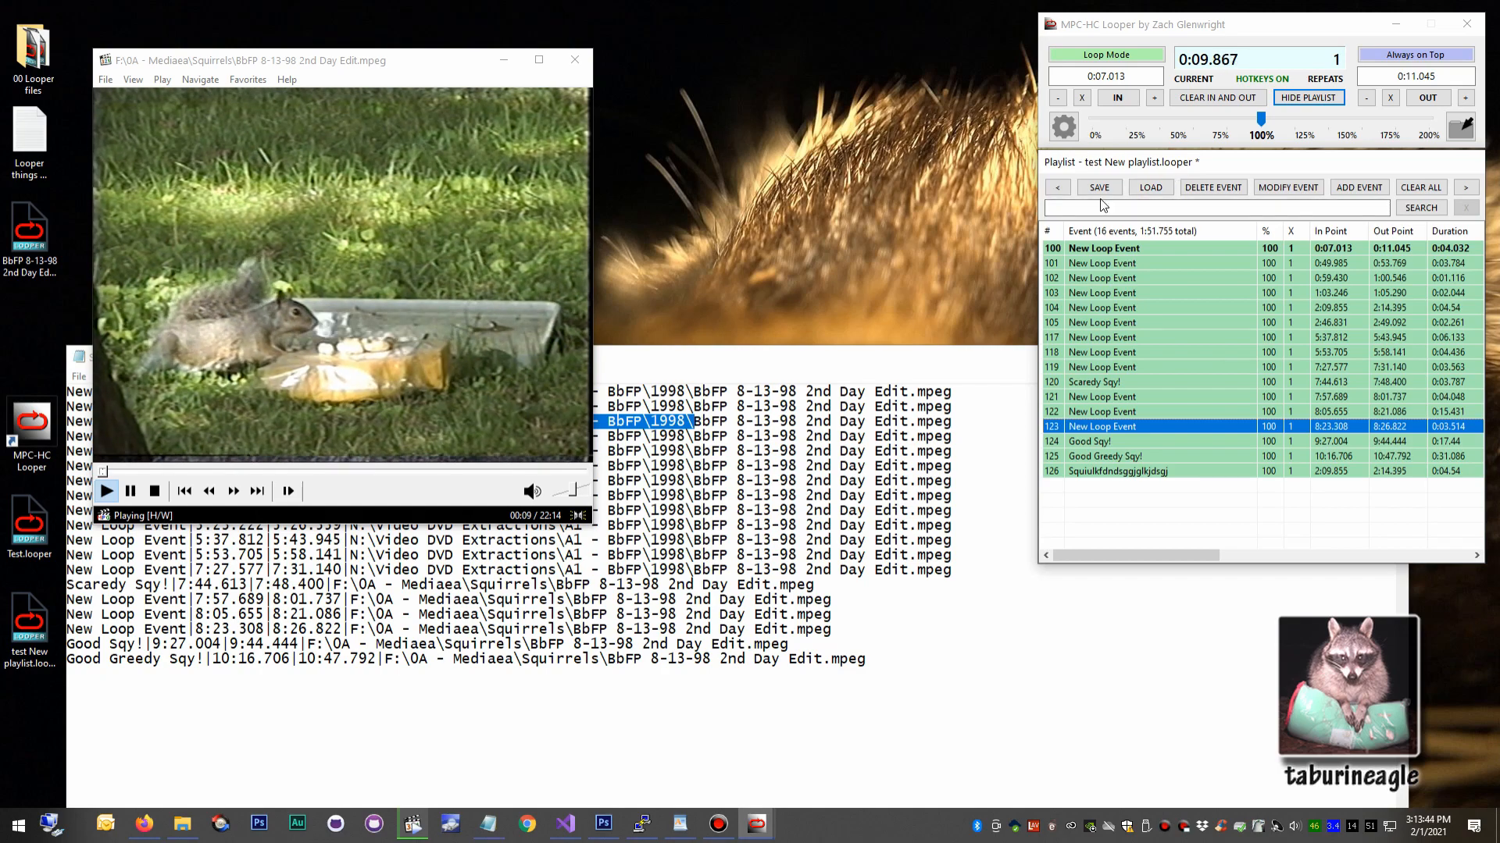
{"action": "left_click_drag", "start_coordinate": [845, 359], "coordinate": [830, 353]}
{"action": "key", "text": "alt+F4"}
Move the video player window slightly up and to the right on the desktop.
{"action": "left_click", "coordinate": [267, 311]}
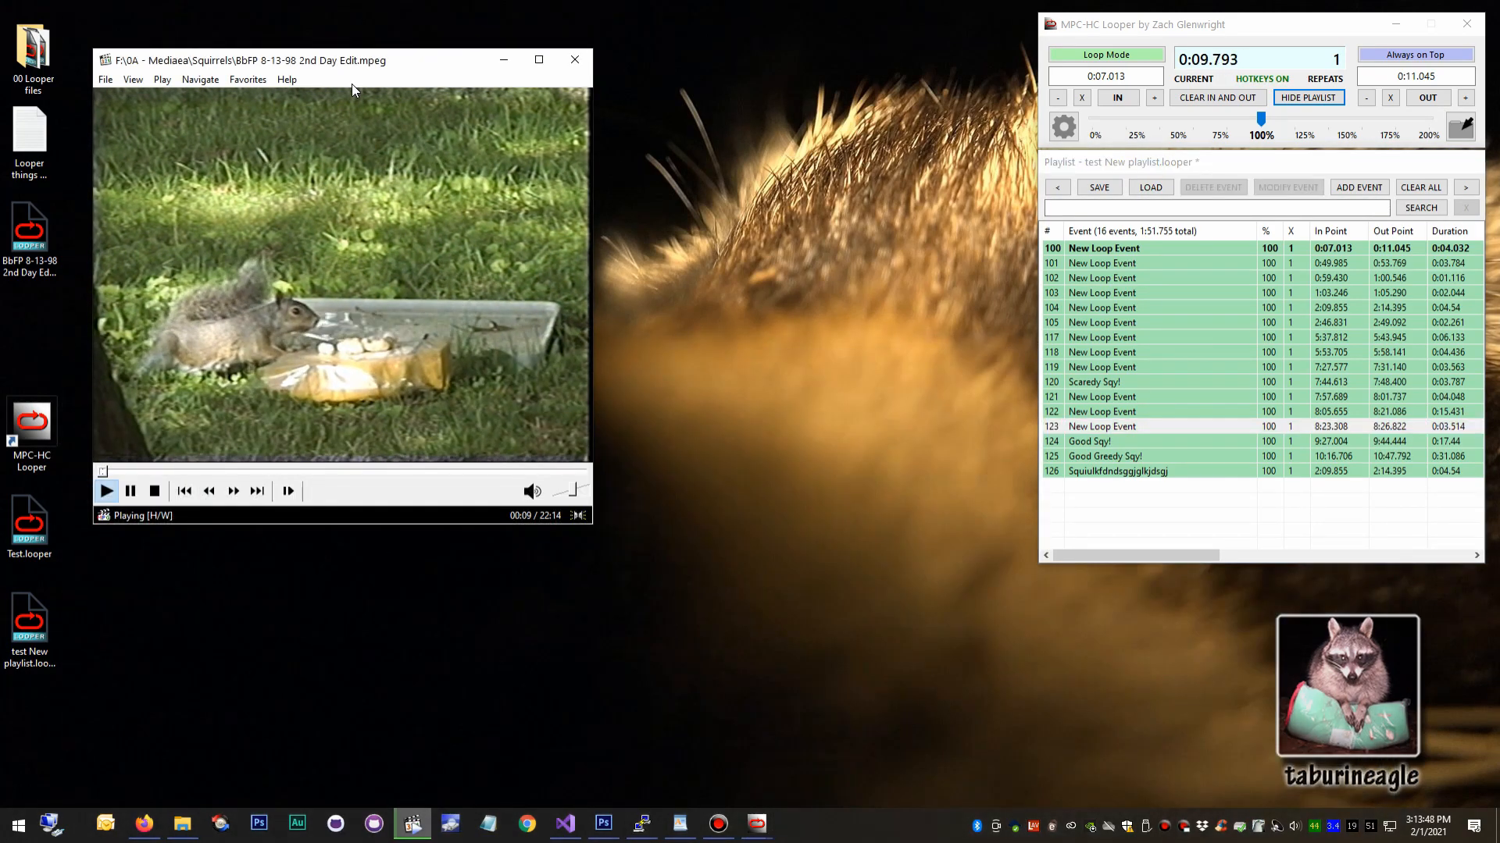
{"action": "left_click_drag", "start_coordinate": [352, 60], "coordinate": [418, 37]}
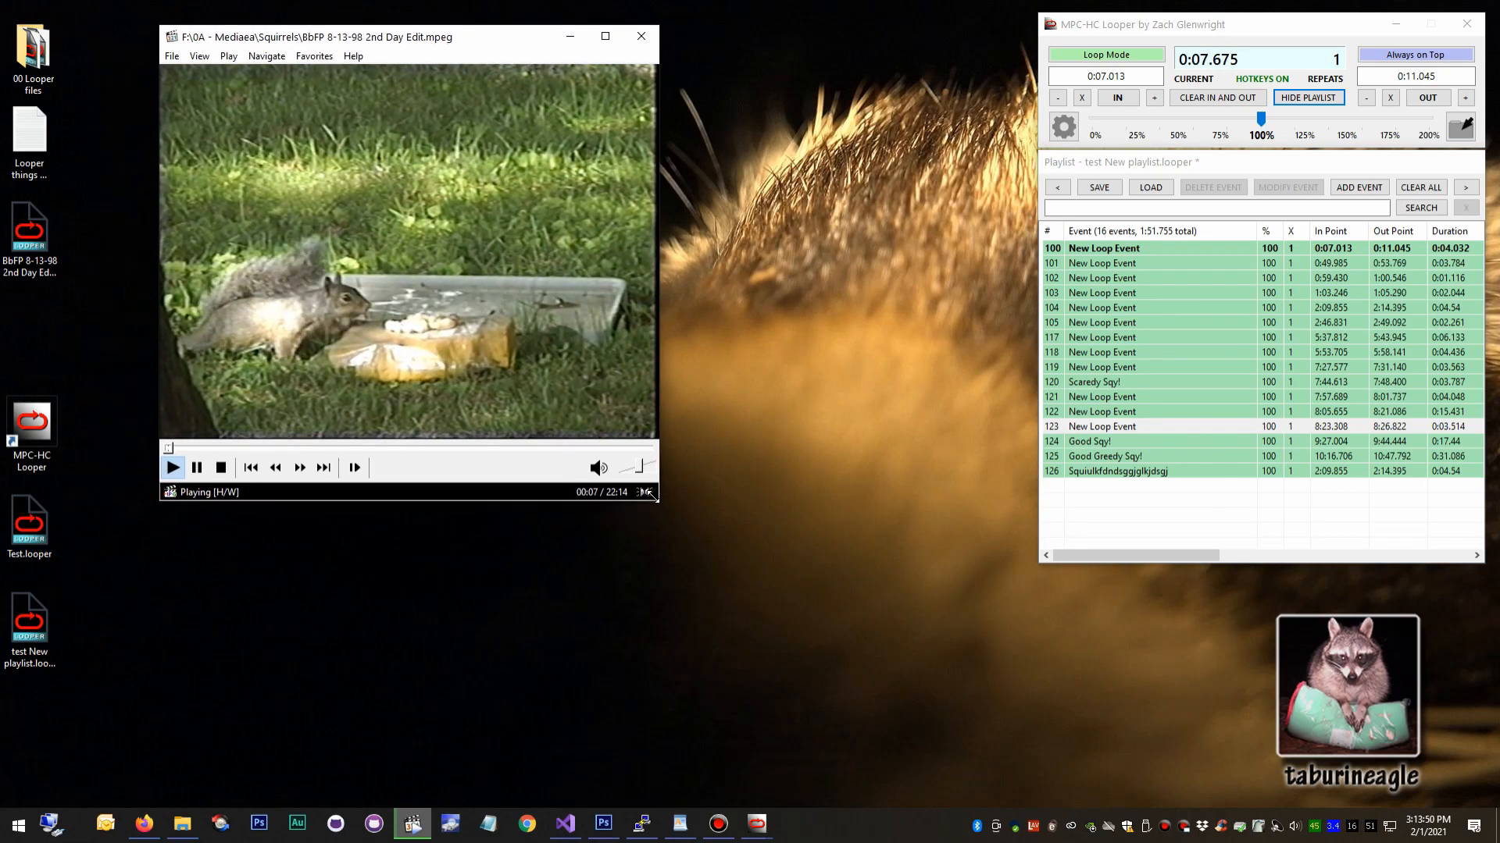
Enlarge the video player window to fill the space beside the looper, then search the playlist for "sqy".
{"action": "left_click_drag", "start_coordinate": [639, 493], "coordinate": [992, 690]}
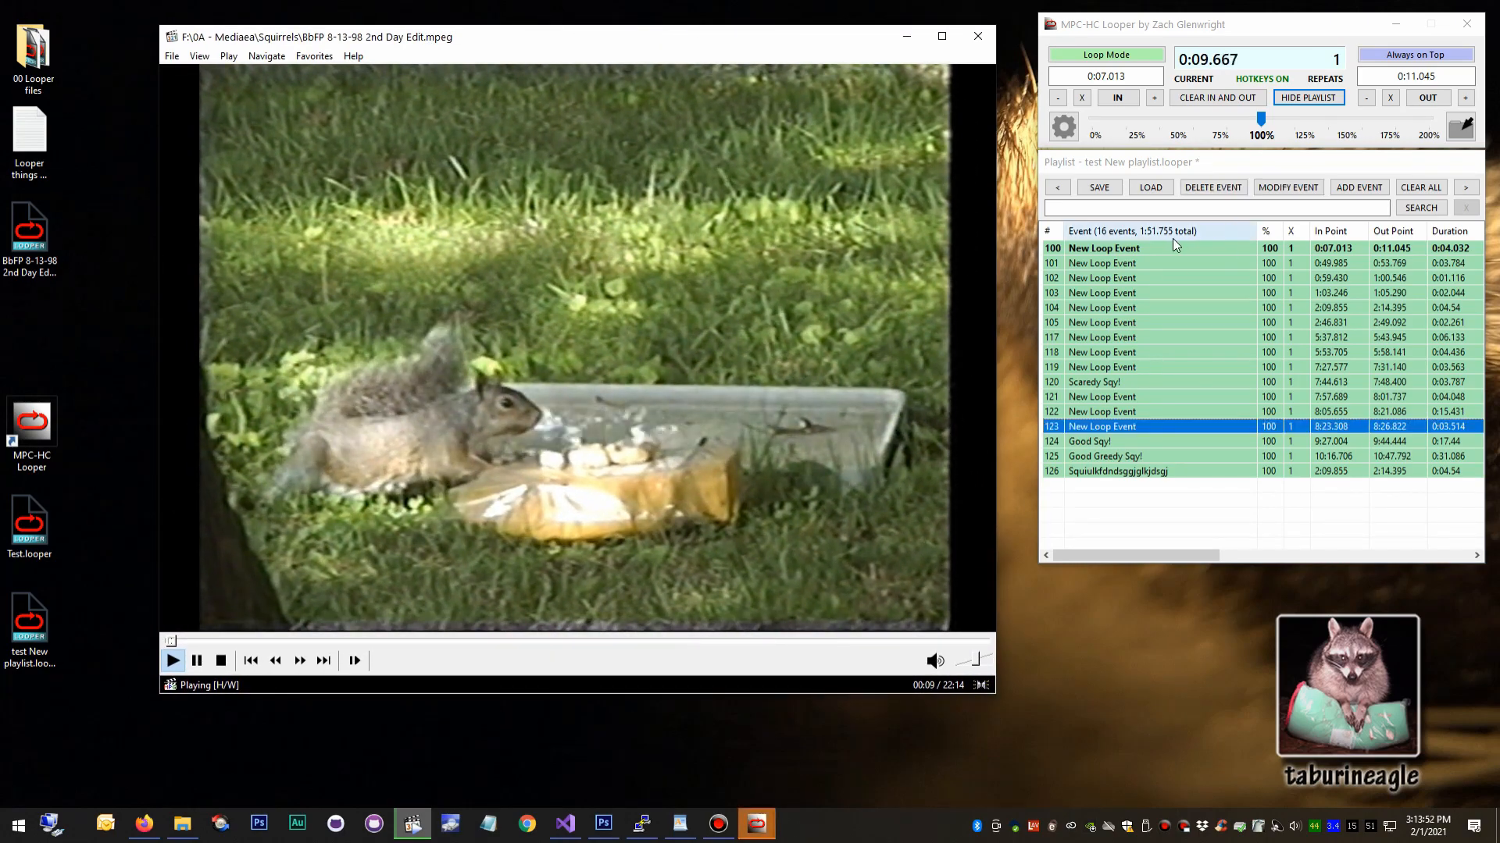
{"action": "left_click", "coordinate": [1151, 207]}
{"action": "type", "text": "sqy"}
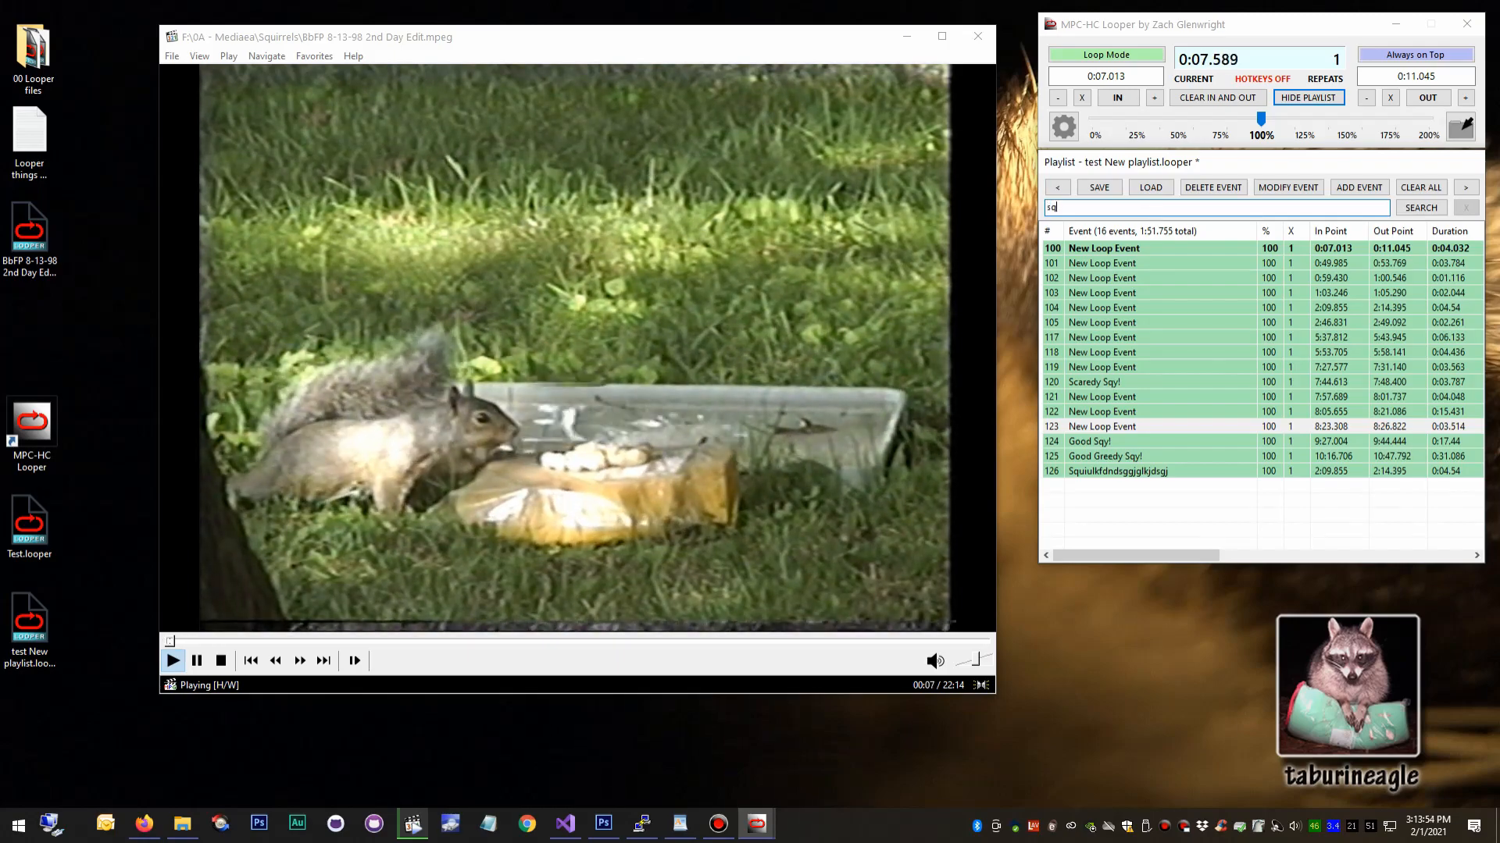
{"action": "key", "text": "Return"}
Play the Good Greedy Sqy! and Good Sqy! search results, then clear the search to return to the full playlist.
{"action": "double_click", "coordinate": [1190, 276]}
{"action": "double_click", "coordinate": [1184, 258]}
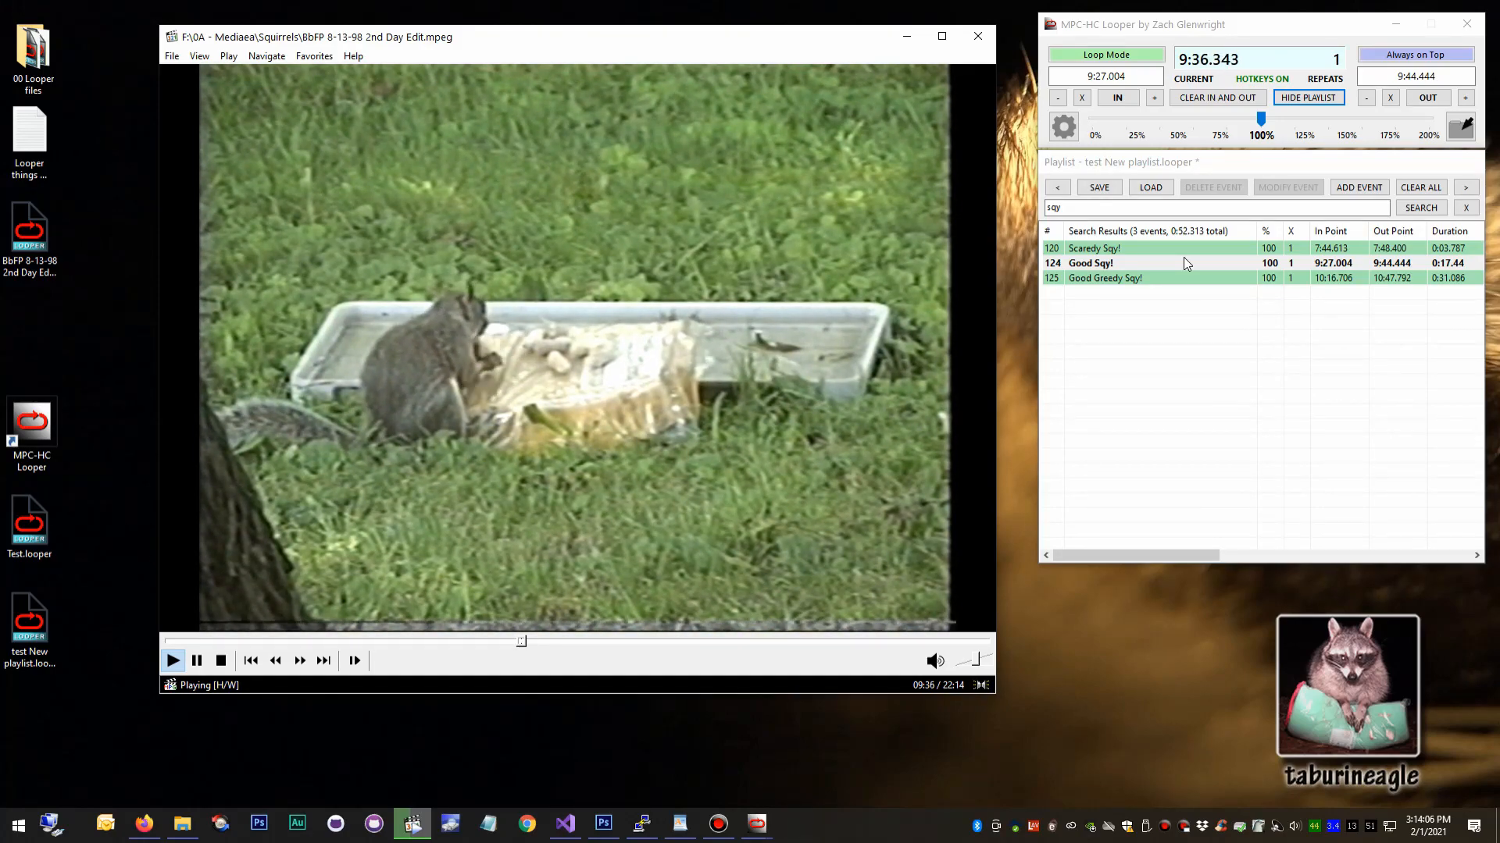
{"action": "left_click", "coordinate": [1465, 208]}
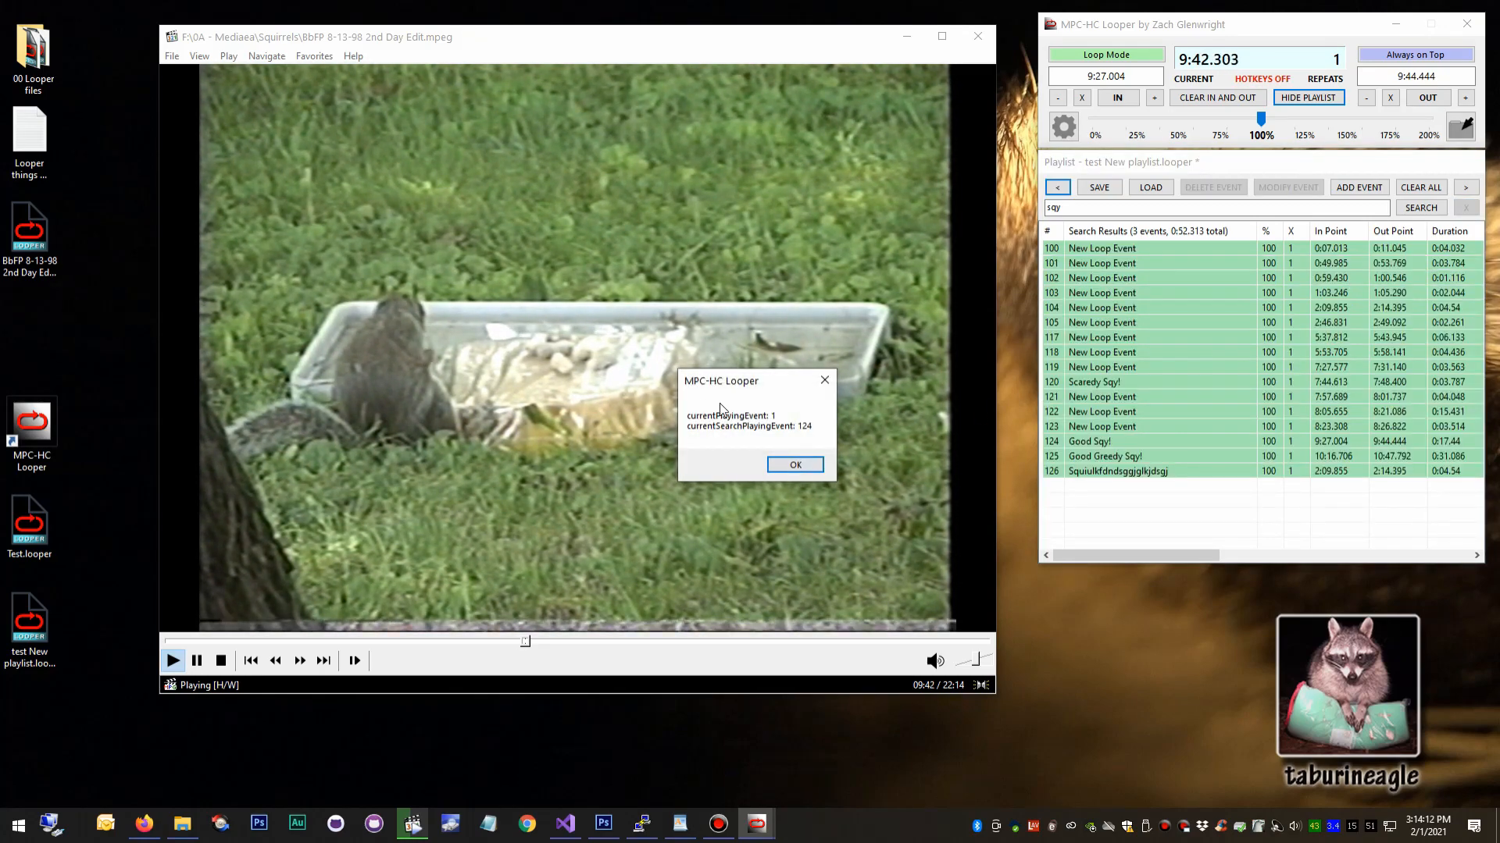
{"action": "left_click", "coordinate": [795, 464]}
Play loop event 118 from the full playlist, then select event 101.
{"action": "double_click", "coordinate": [1129, 356]}
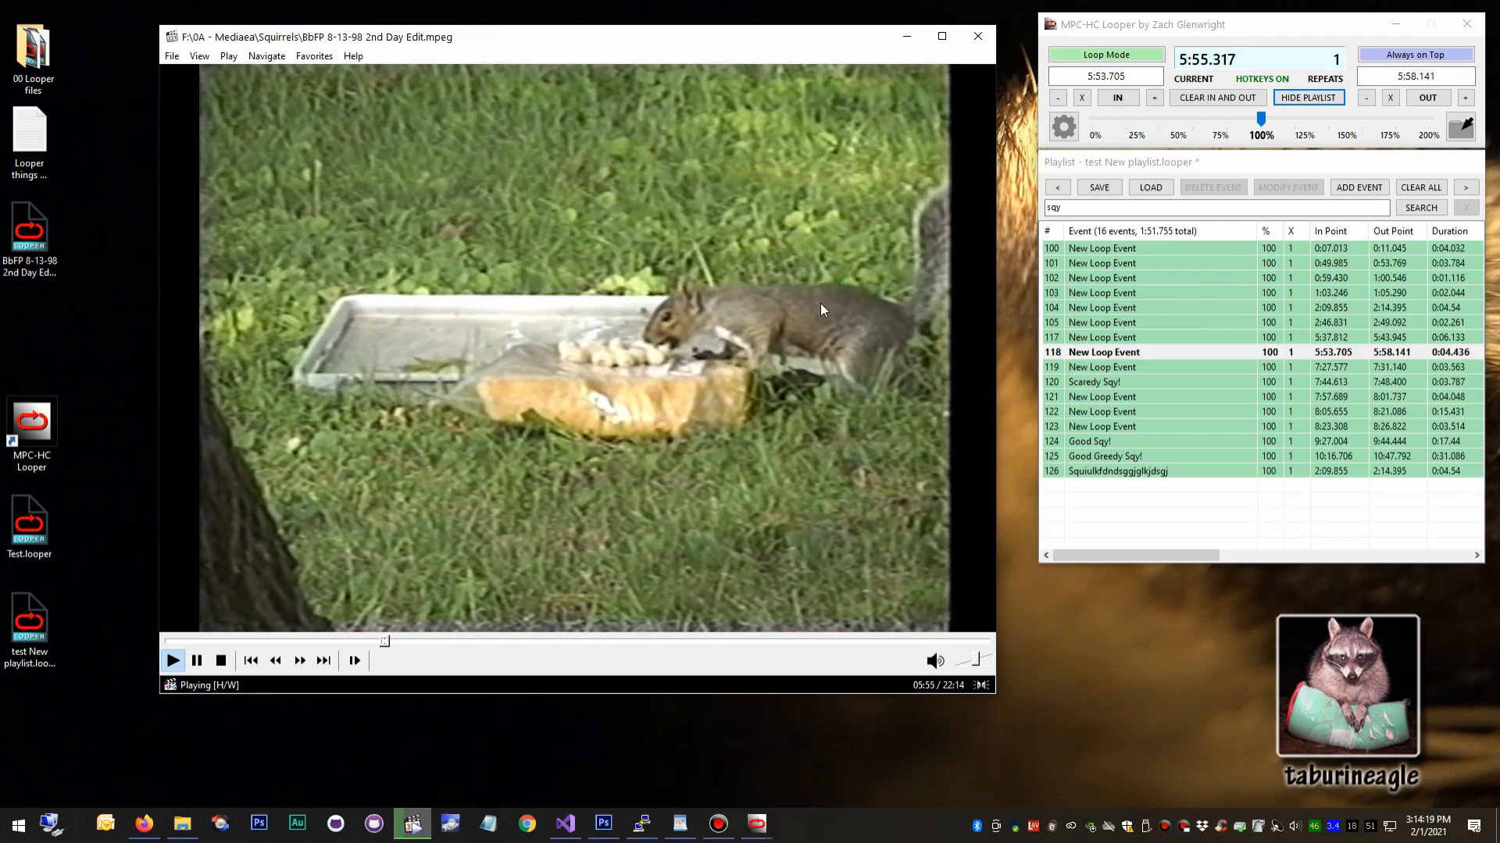
{"action": "left_click", "coordinate": [1155, 264]}
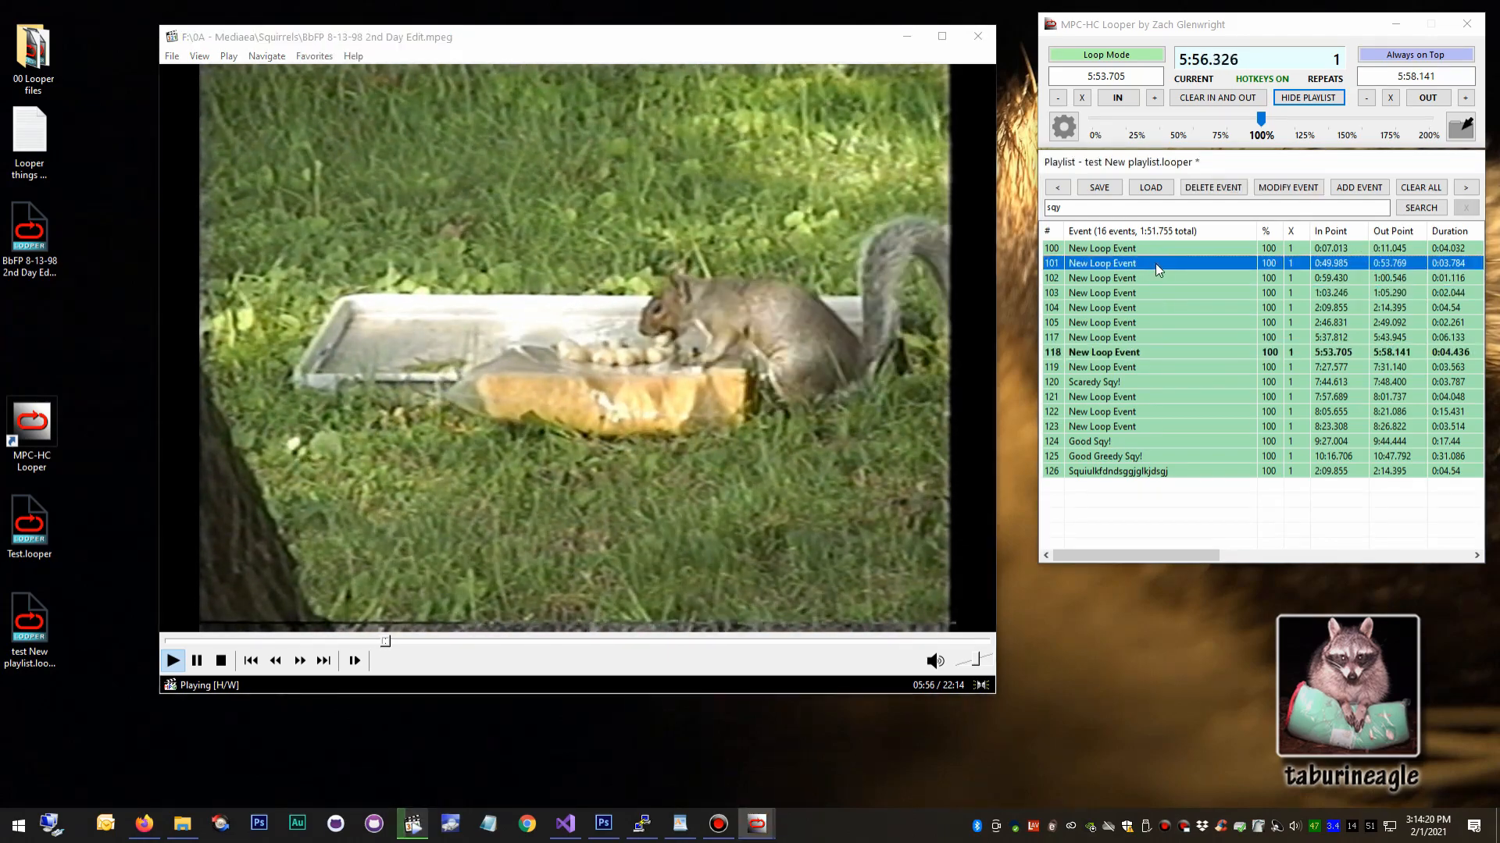